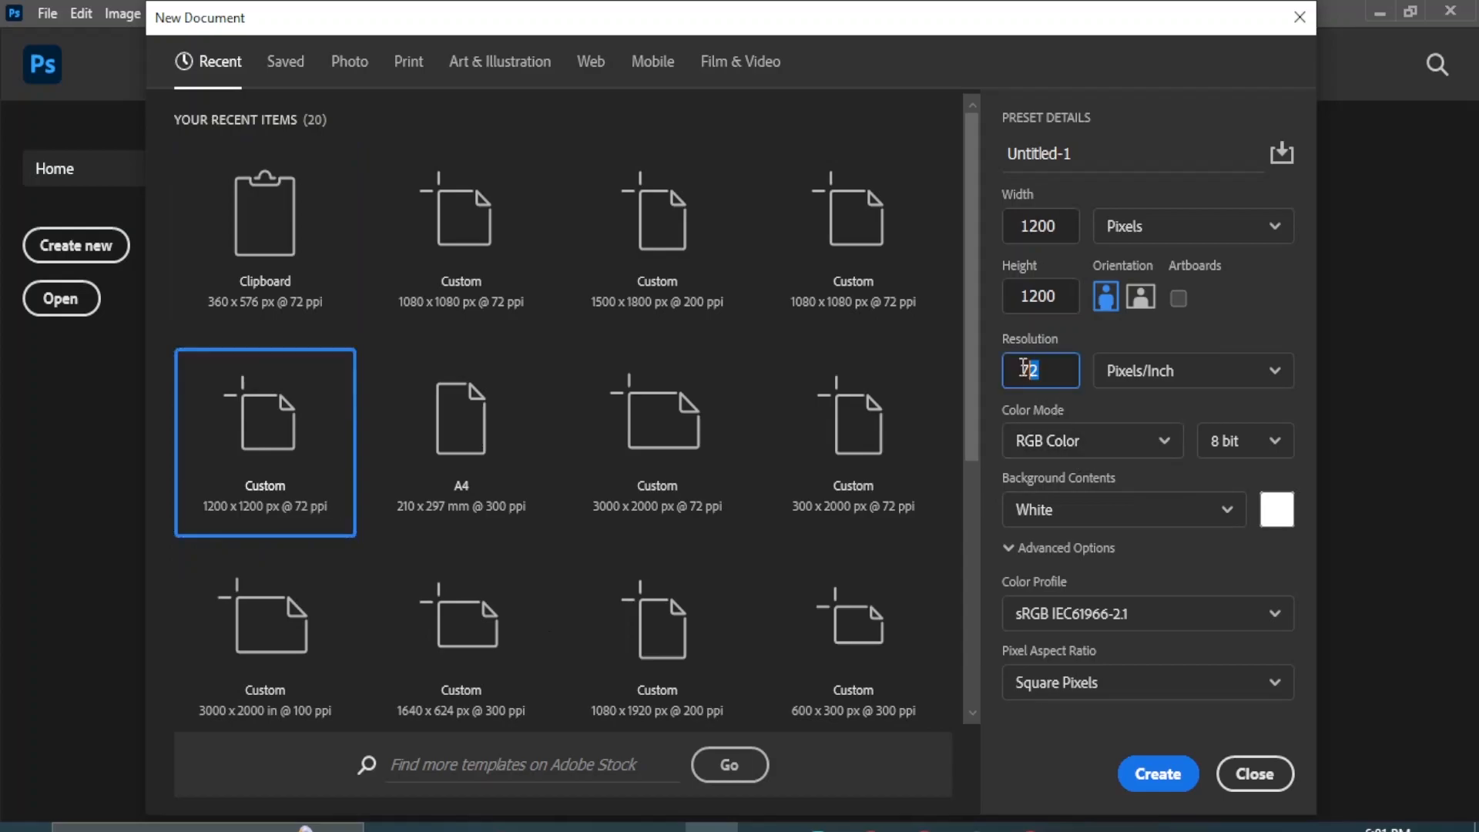
# Step: Create a 1200 × 1200 px document at 200 pixels/inch and cover the whole canvas with a rectangle
pyautogui.click(1151, 774)
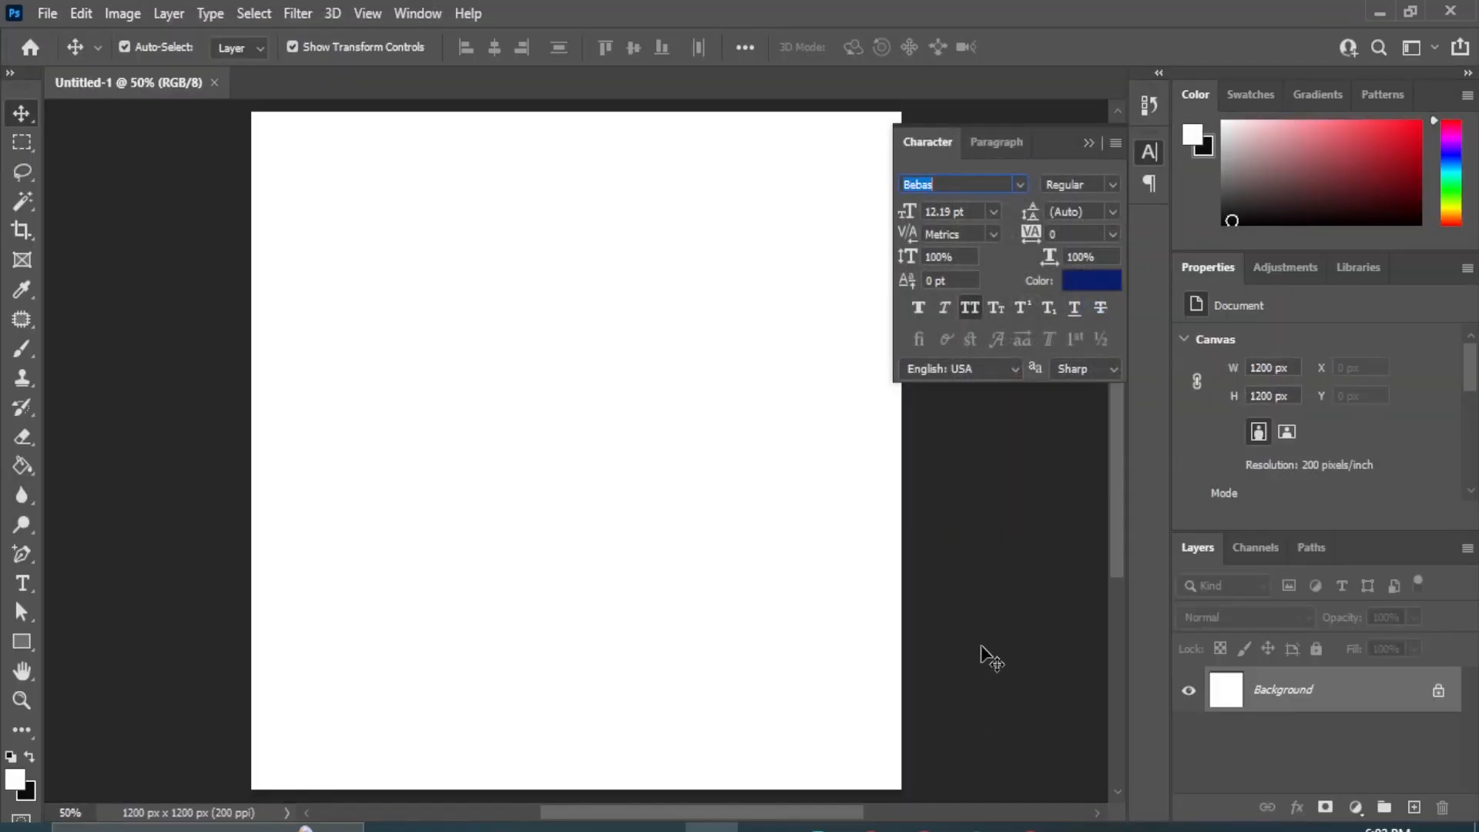
pyautogui.moveTo(837, 817); pyautogui.dragTo(844, 819)
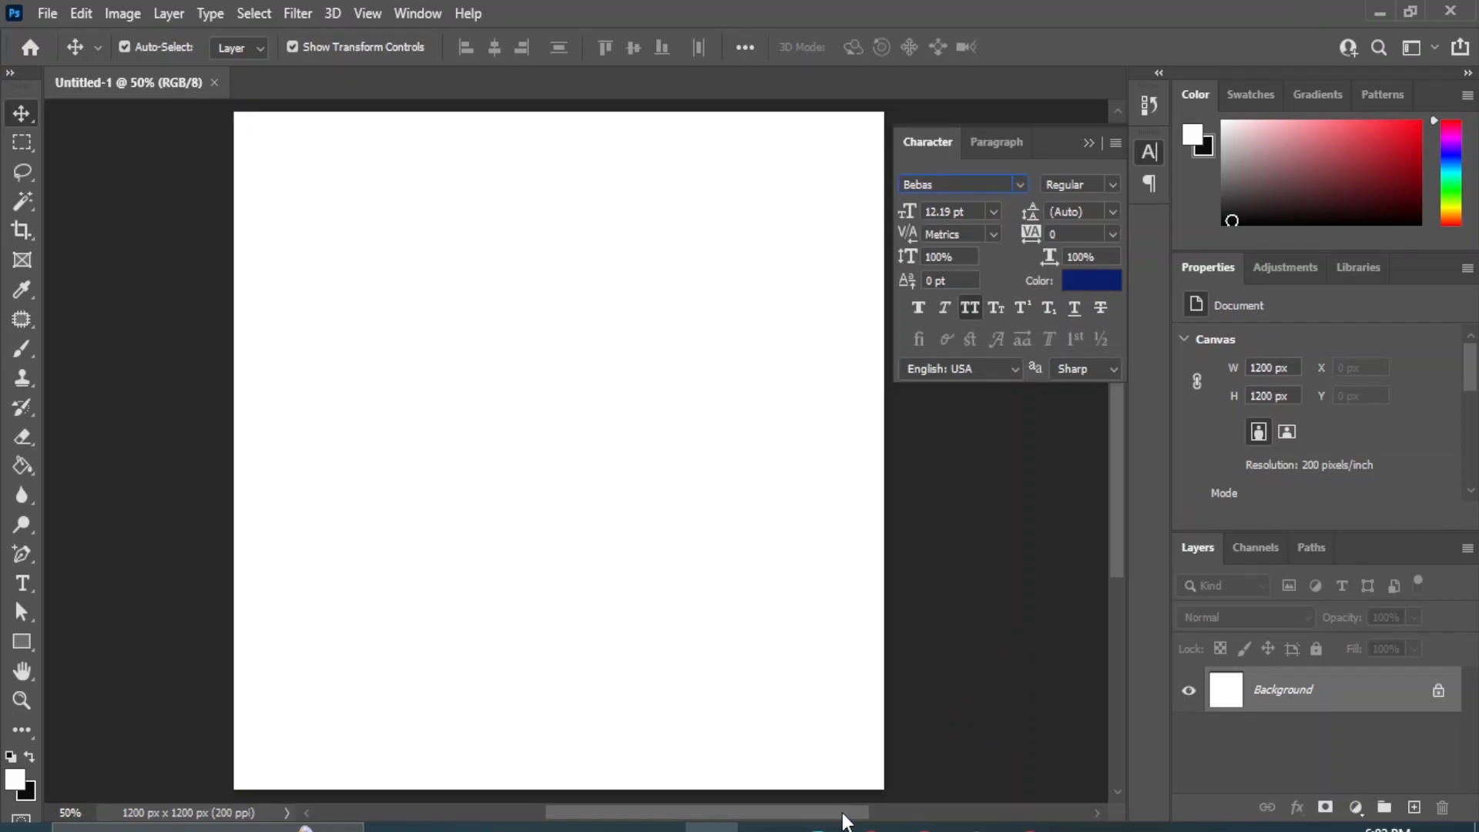
pyautogui.click(25, 638)
pyautogui.click(99, 644)
pyautogui.moveTo(230, 107); pyautogui.dragTo(887, 793)
pyautogui.press('v')
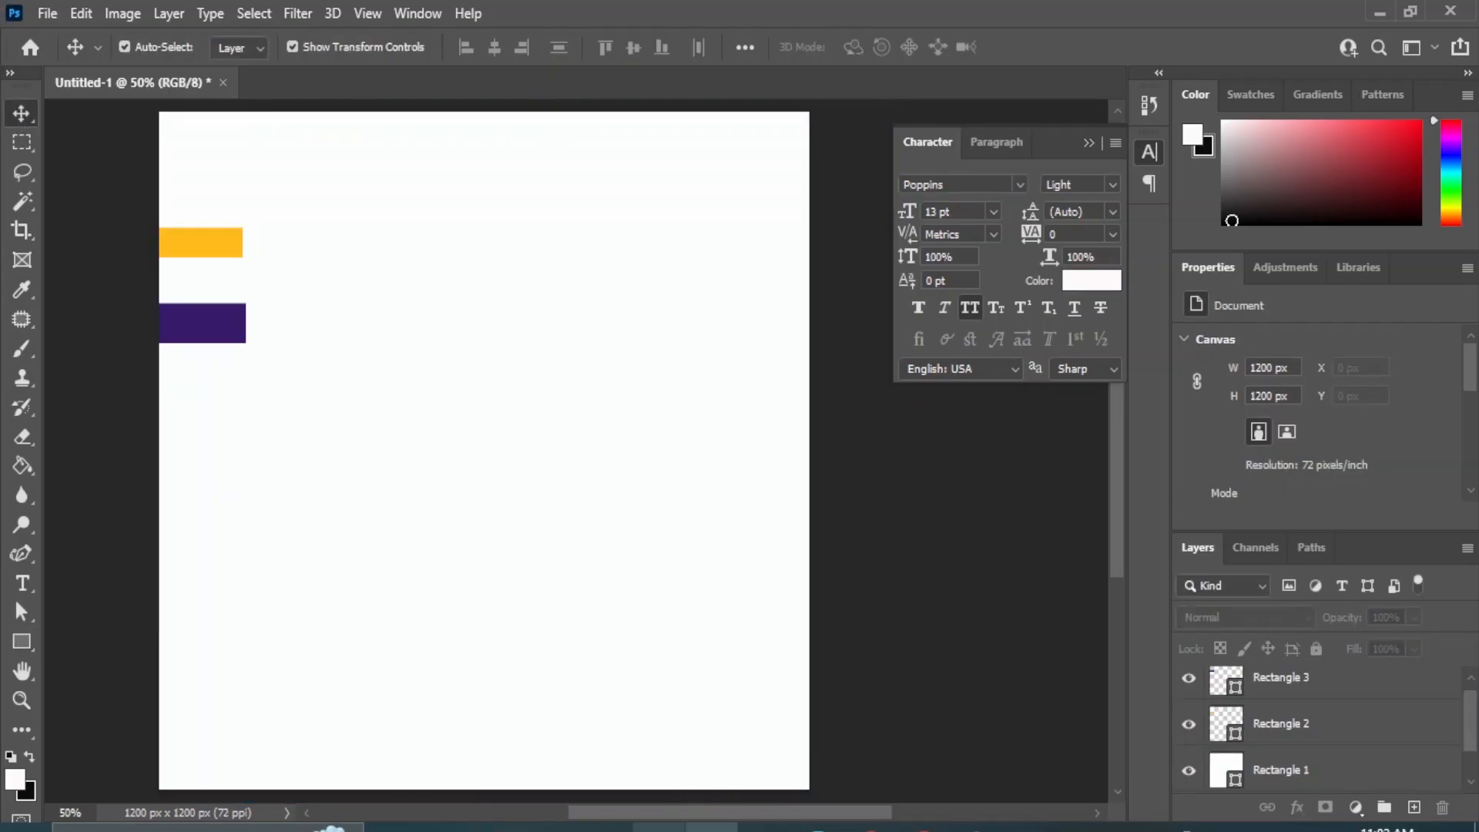
# Step: Place the young-businessman photo and scale it to about 59.6%, keeping it aligned with the canvas's right edge
pyautogui.moveTo(658, 828)
pyautogui.click(677, 800)
pyautogui.moveTo(292, 293); pyautogui.dragTo(524, 461)
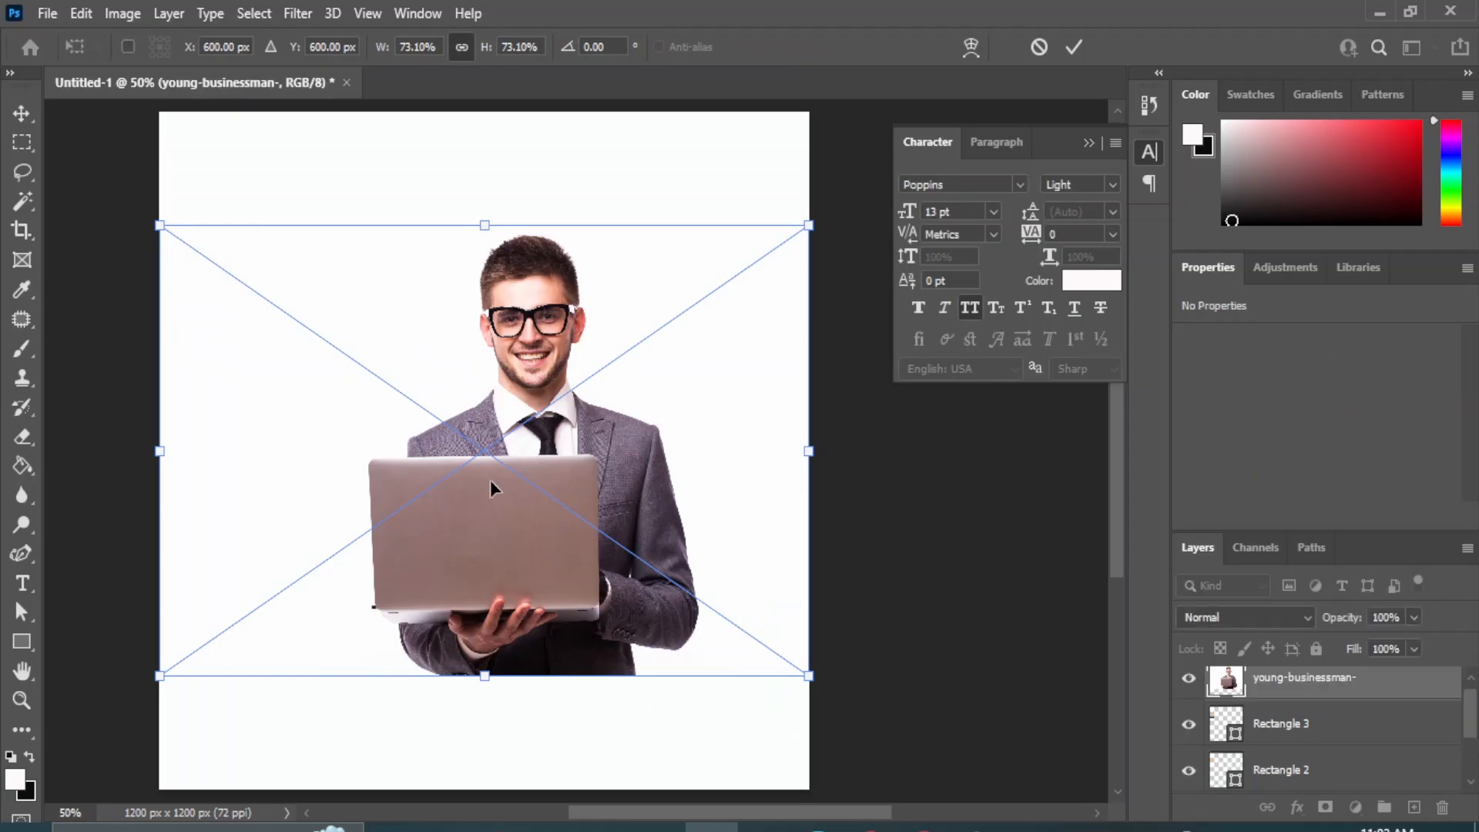
pyautogui.moveTo(184, 664); pyautogui.dragTo(308, 630)
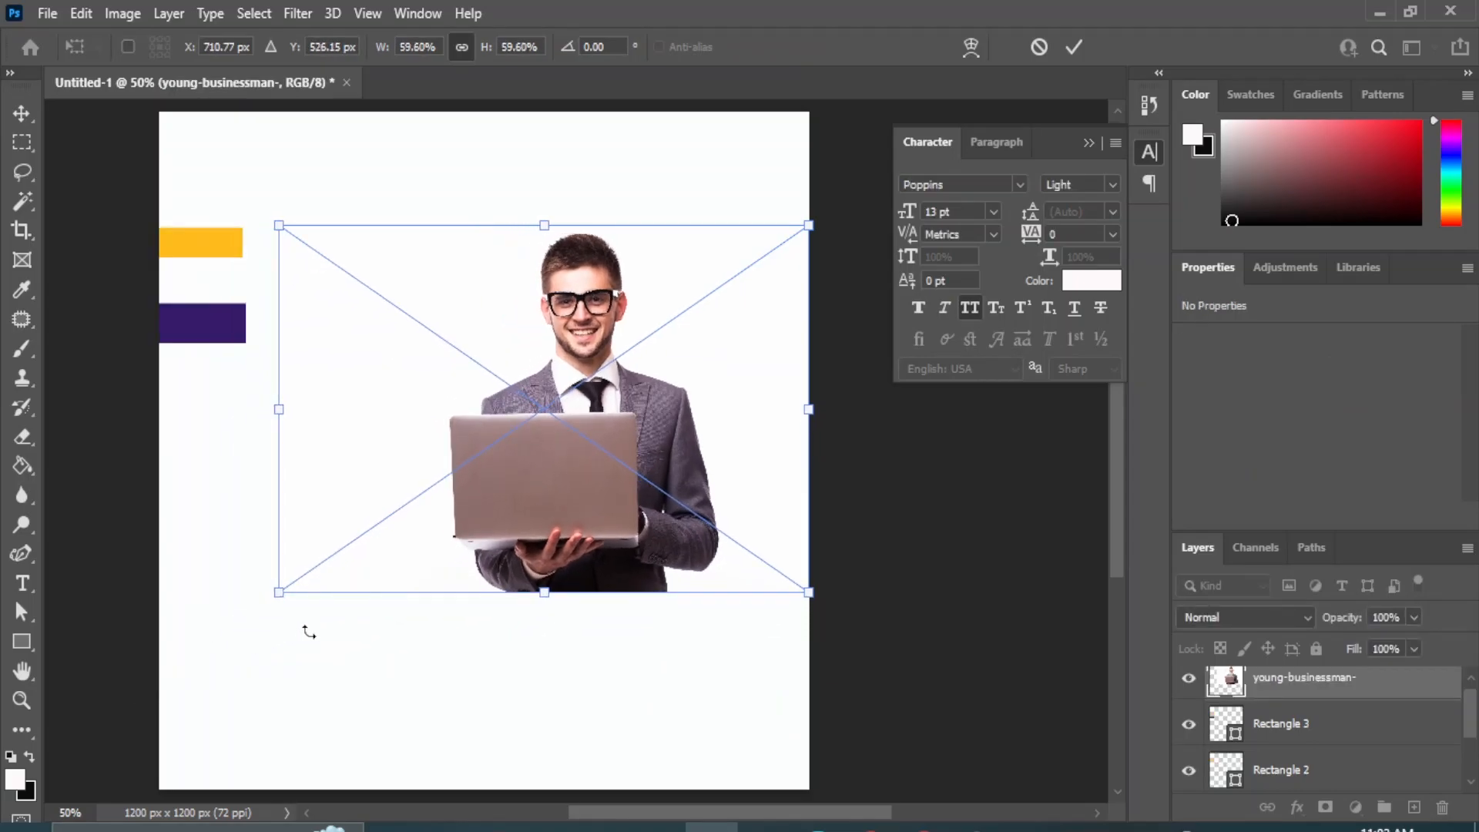
pyautogui.press('Return')
# Step: Cut the businessman out with a Magic Wand selection onto his own layer and delete the original photo layer
pyautogui.click(22, 201)
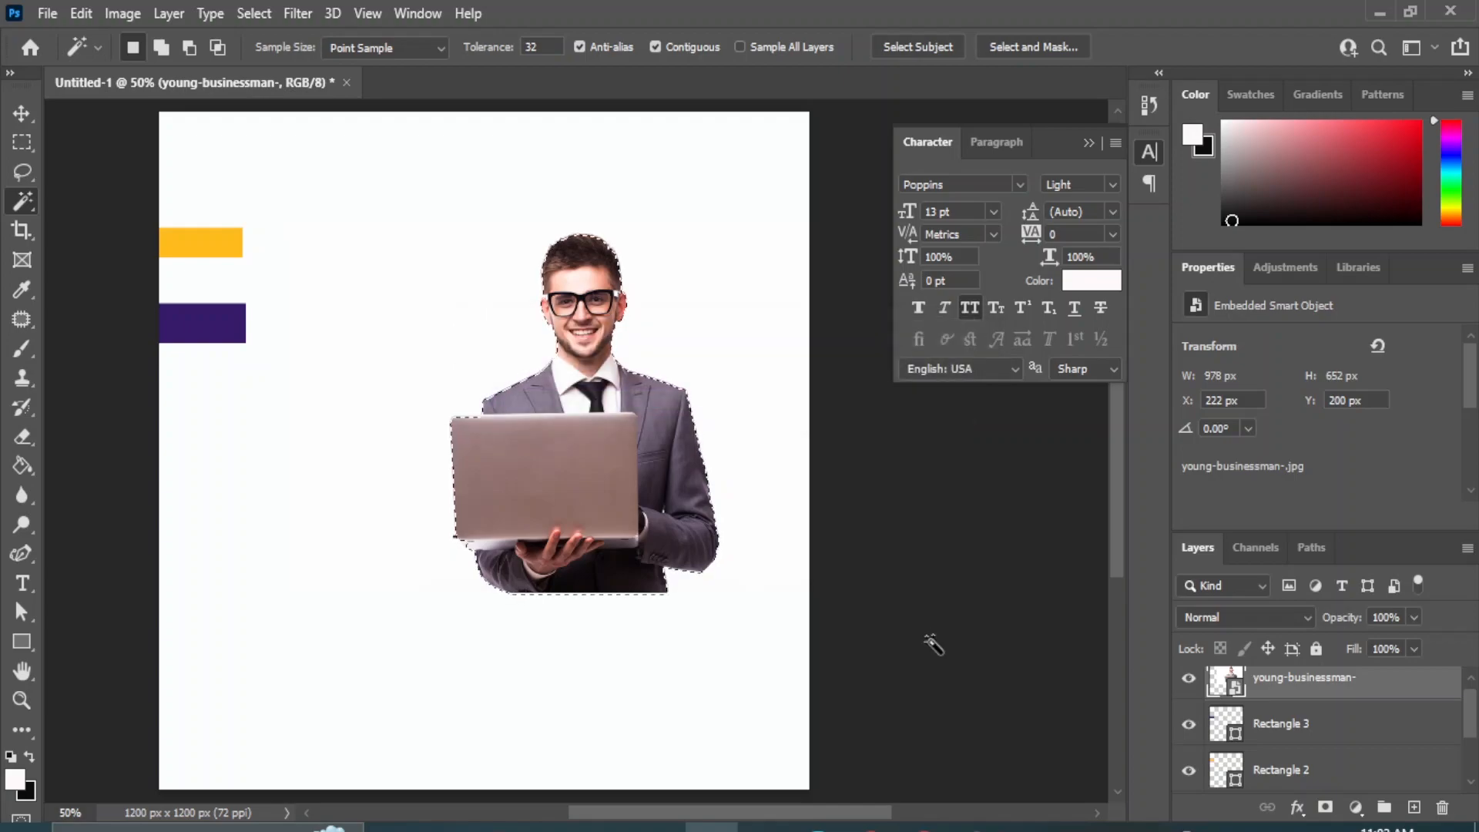
pyautogui.hotkey('ctrl', 'j')
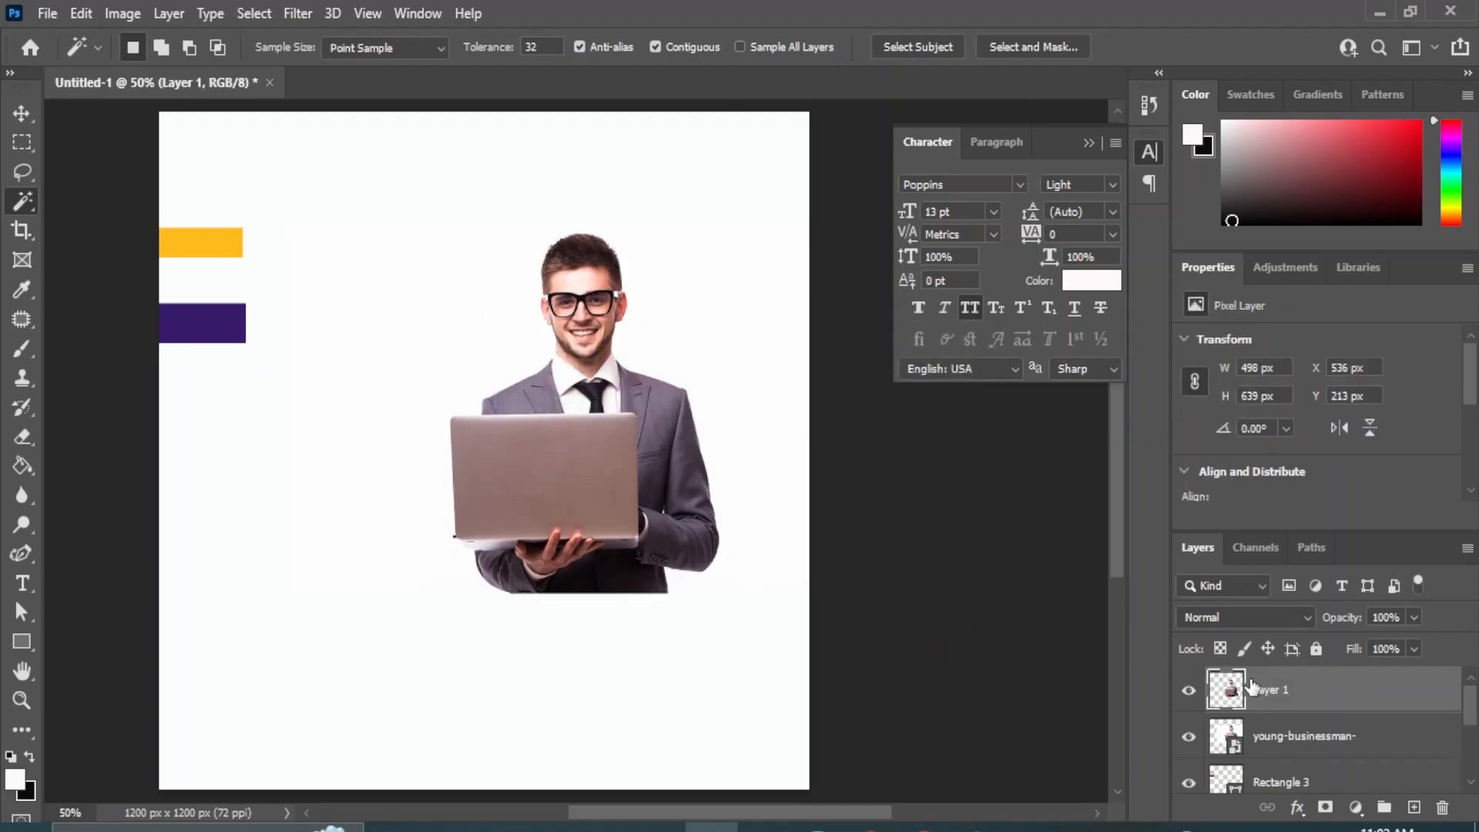
pyautogui.click(1189, 737)
pyautogui.moveTo(1310, 738); pyautogui.dragTo(1443, 807)
pyautogui.press('v')
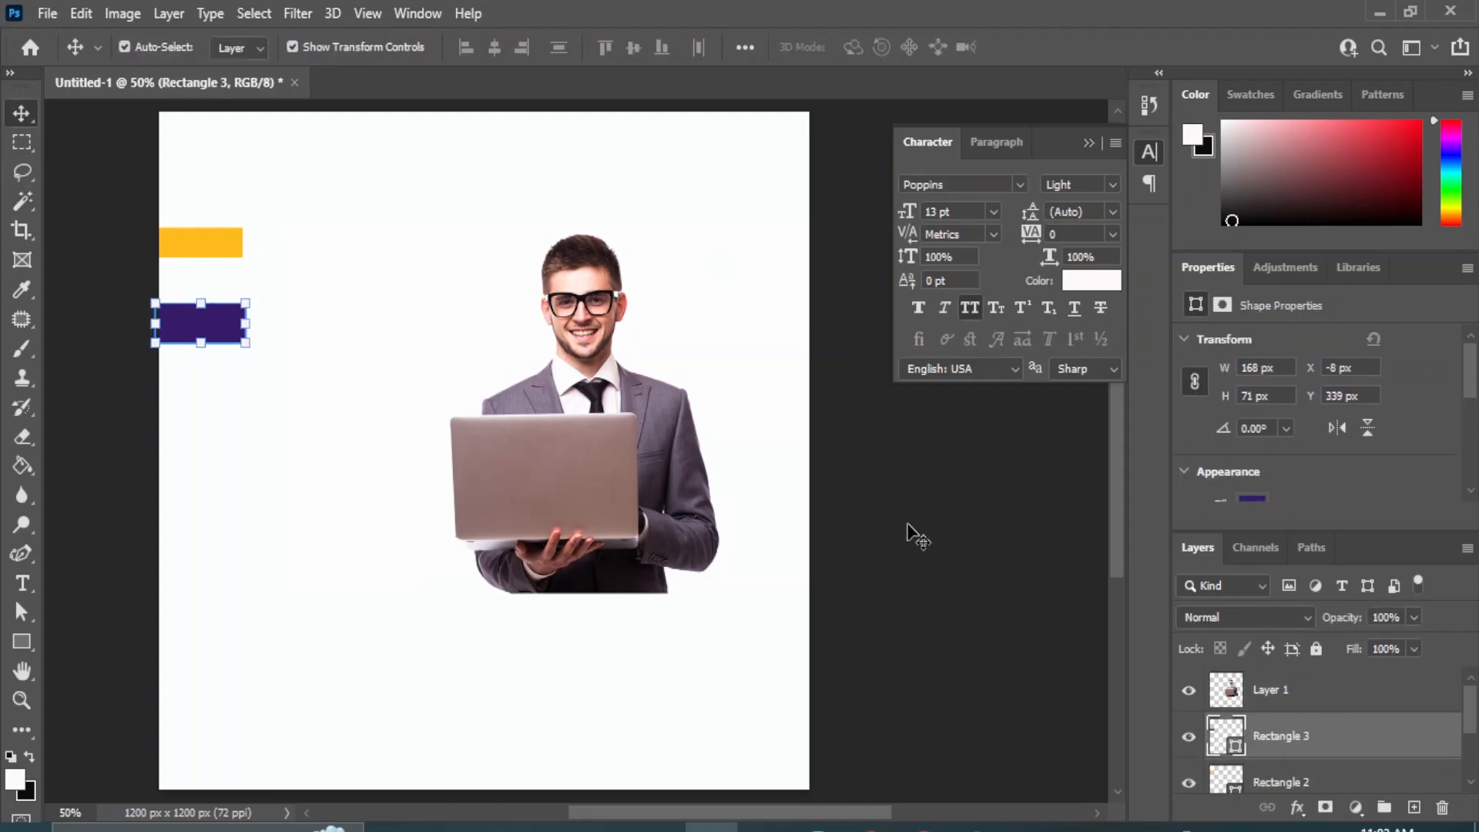
pyautogui.click(908, 531)
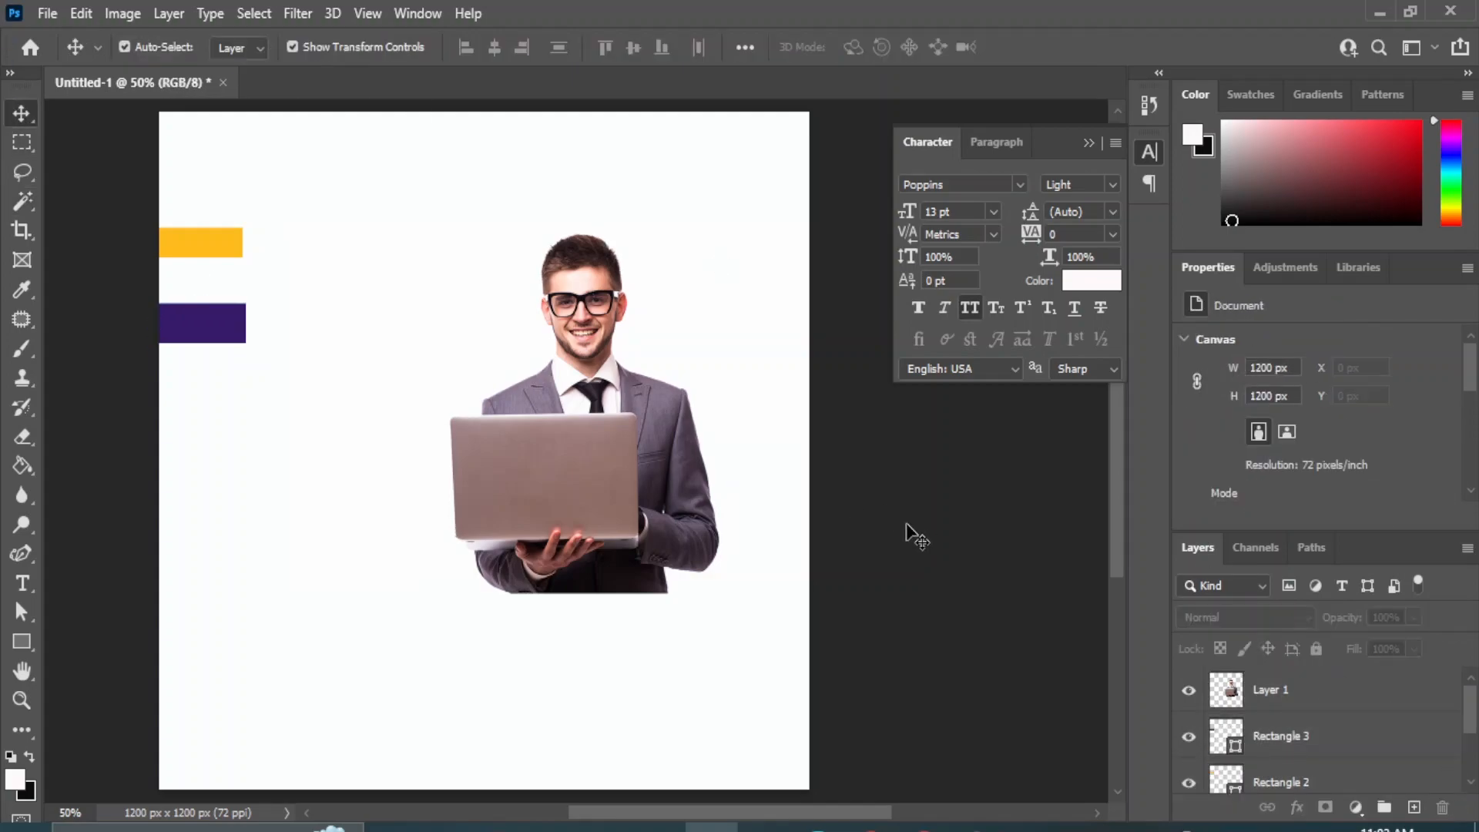
# Step: Draw a closed wavy shape about 830 × 625 px over the canvas's lower-right corner with the Curvature Pen tool
pyautogui.click(19, 550)
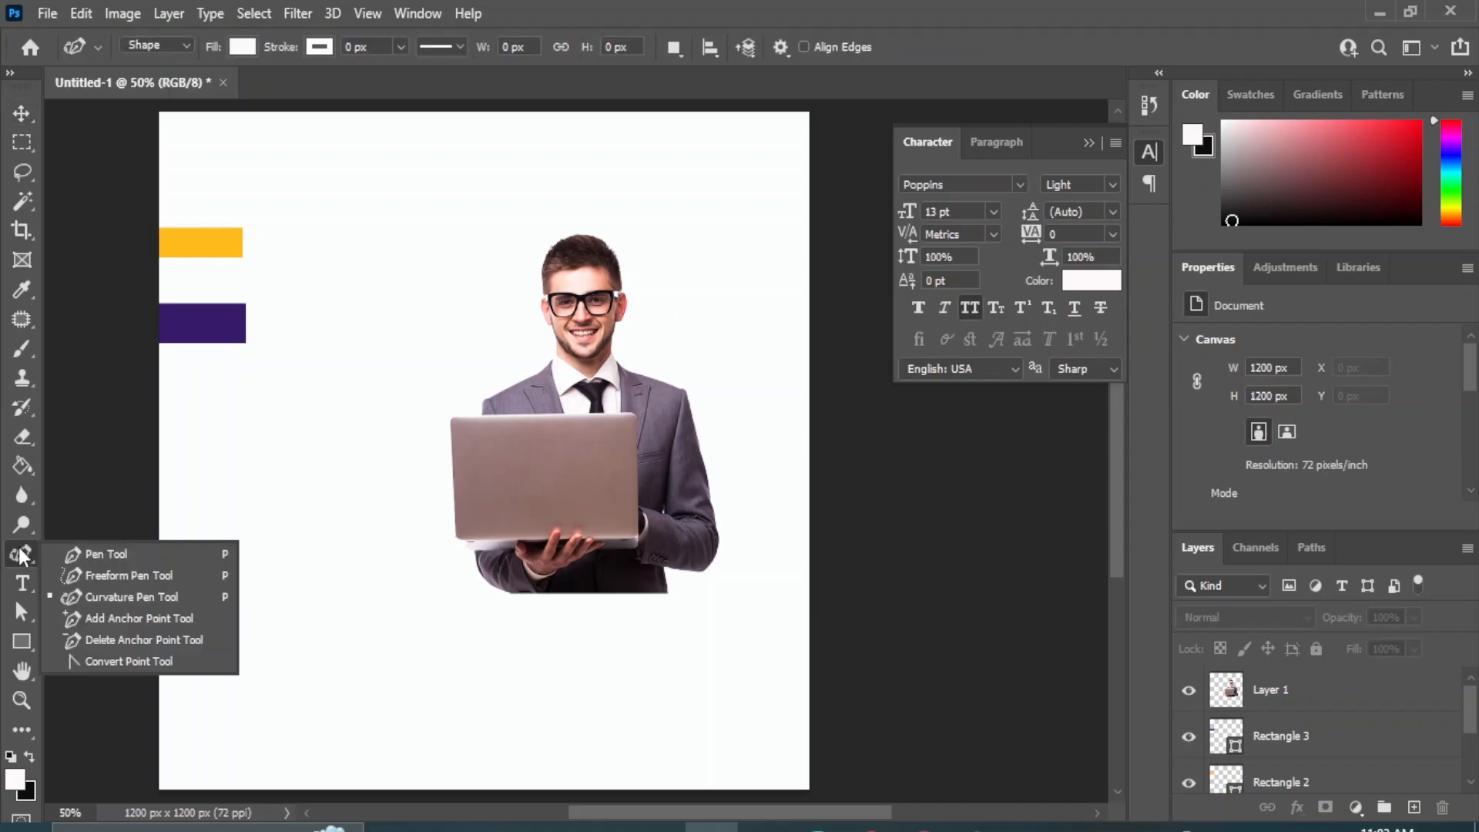
pyautogui.click(135, 595)
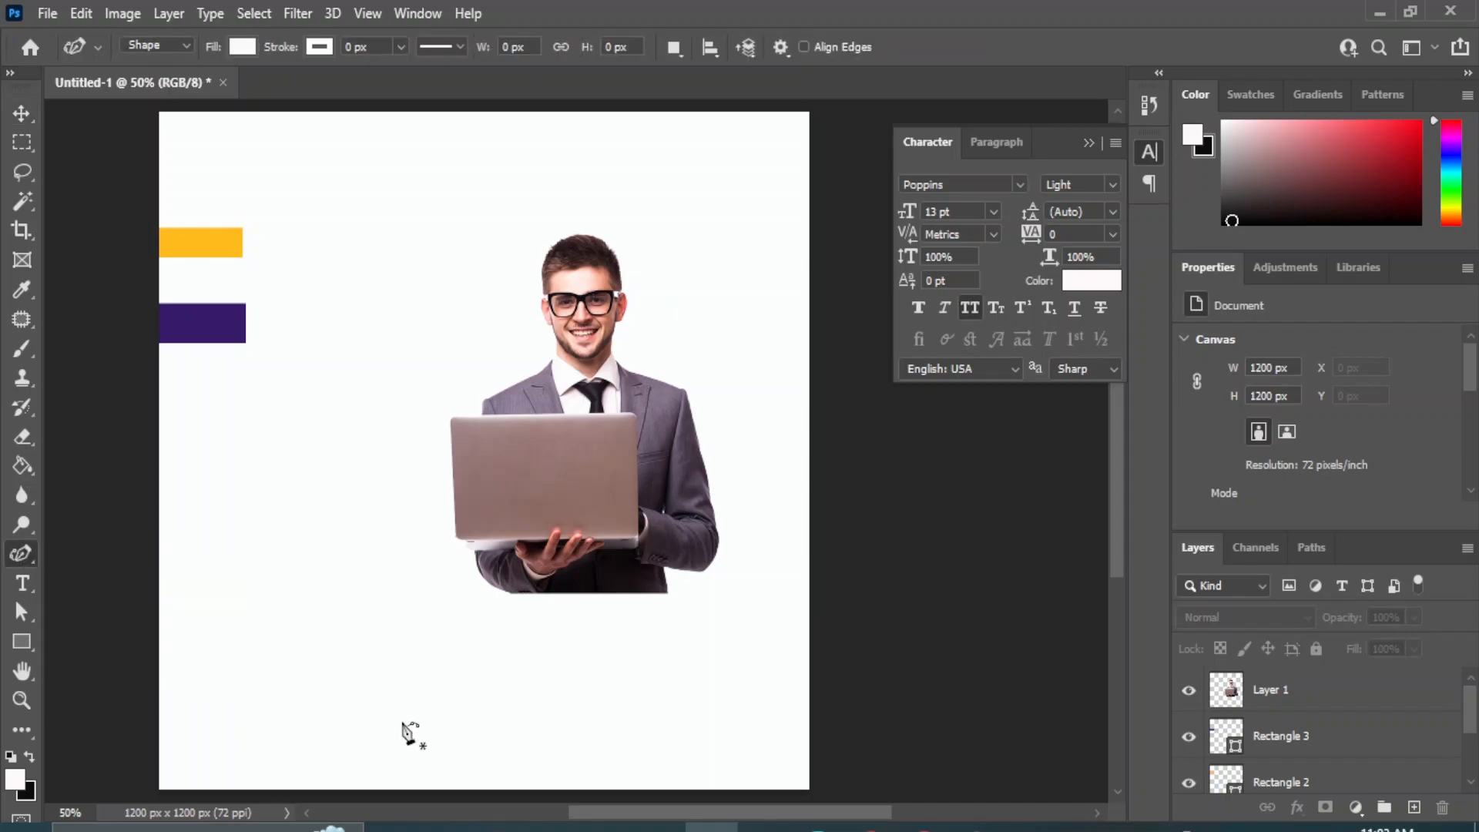
pyautogui.click(402, 786)
pyautogui.click(482, 755)
pyautogui.click(513, 698)
pyautogui.click(609, 710)
pyautogui.click(627, 614)
pyautogui.click(723, 614)
pyautogui.click(767, 536)
pyautogui.click(786, 523)
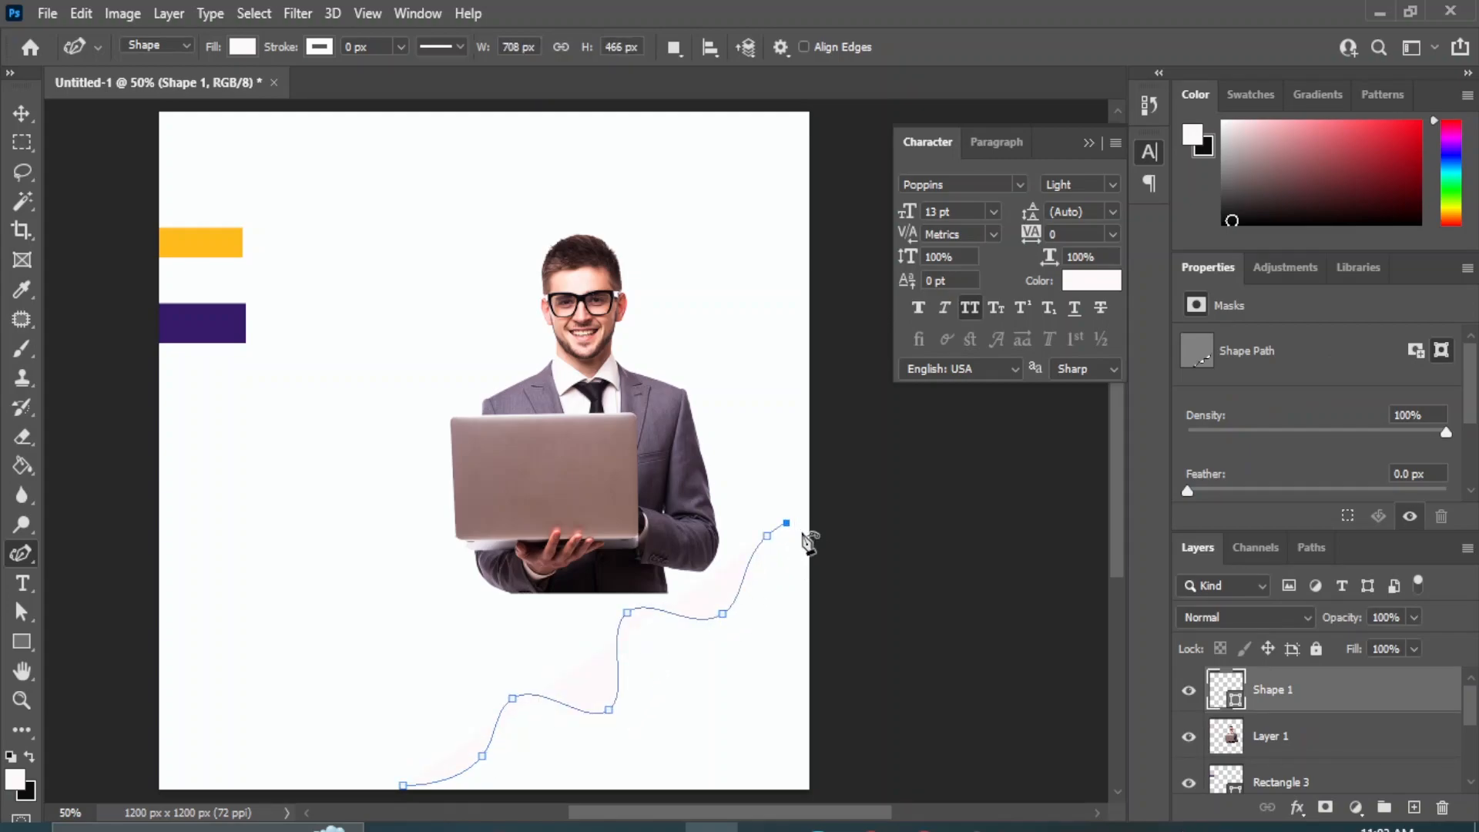
pyautogui.click(809, 499)
pyautogui.click(814, 786)
pyautogui.click(403, 786)
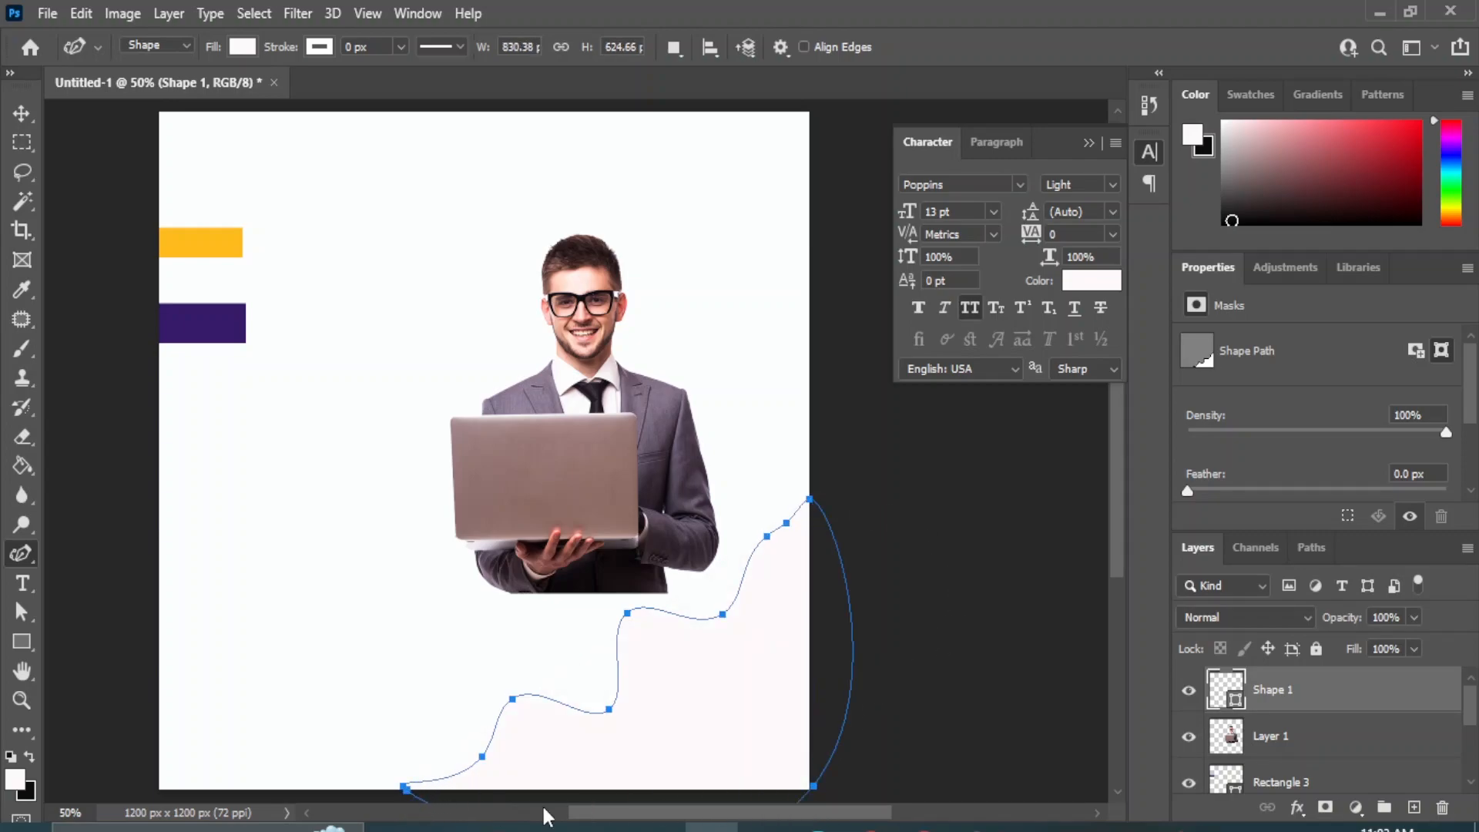
# Step: Fill the wavy corner shape with the purple #371a6a sampled from the purple rectangle
pyautogui.doubleClick(1220, 688)
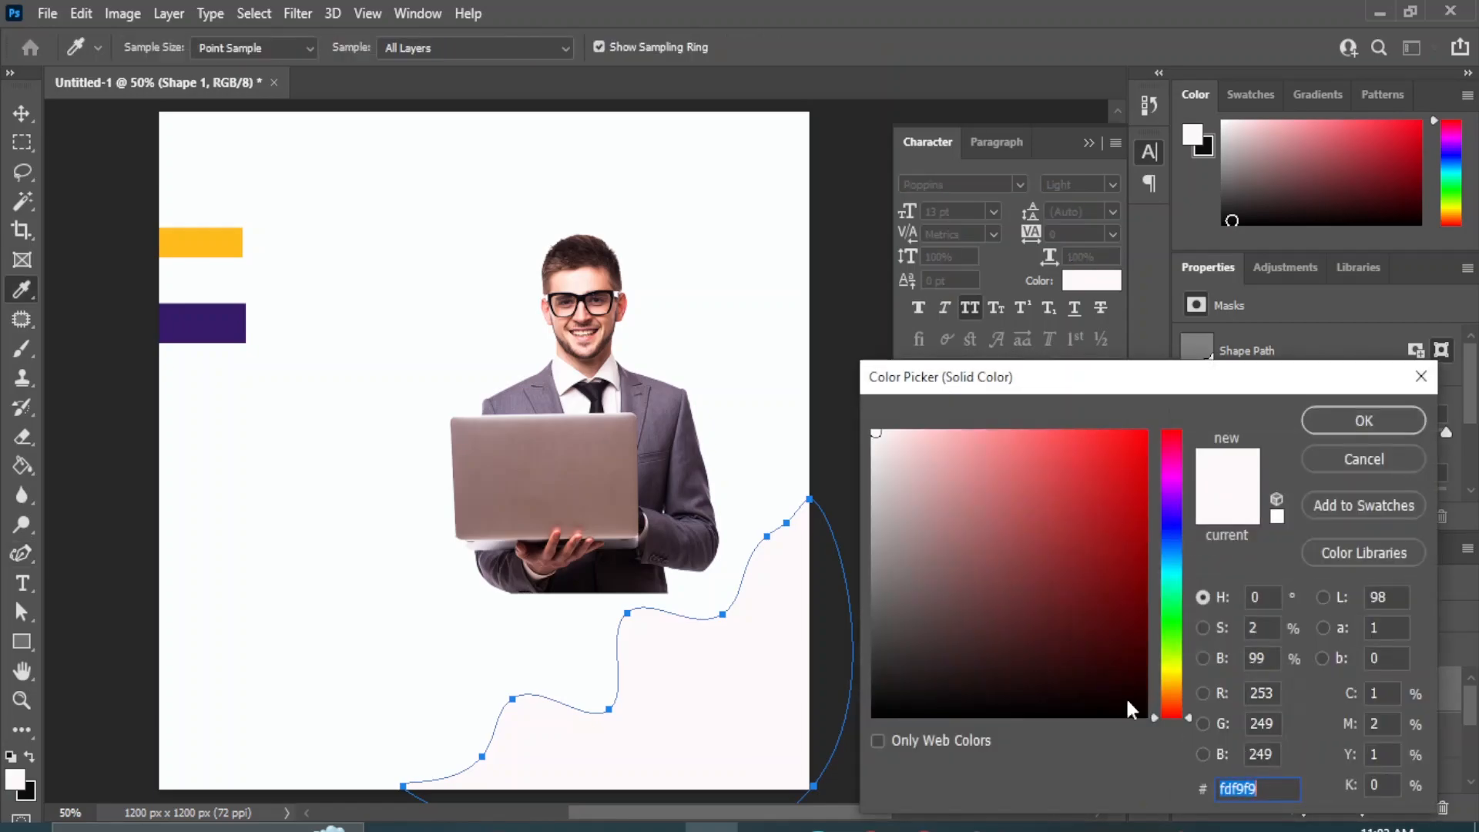
pyautogui.click(204, 315)
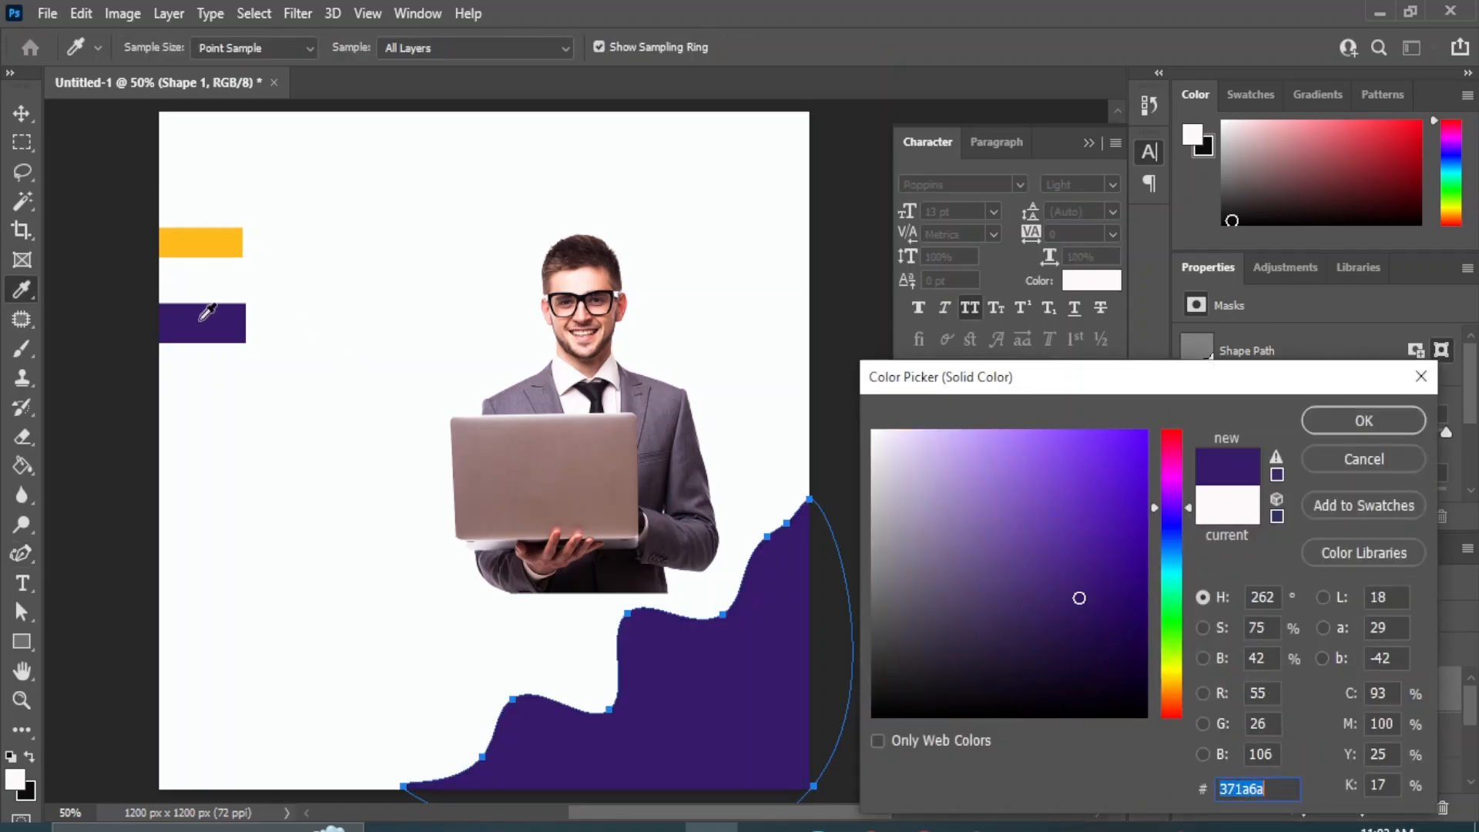
pyautogui.click(1362, 424)
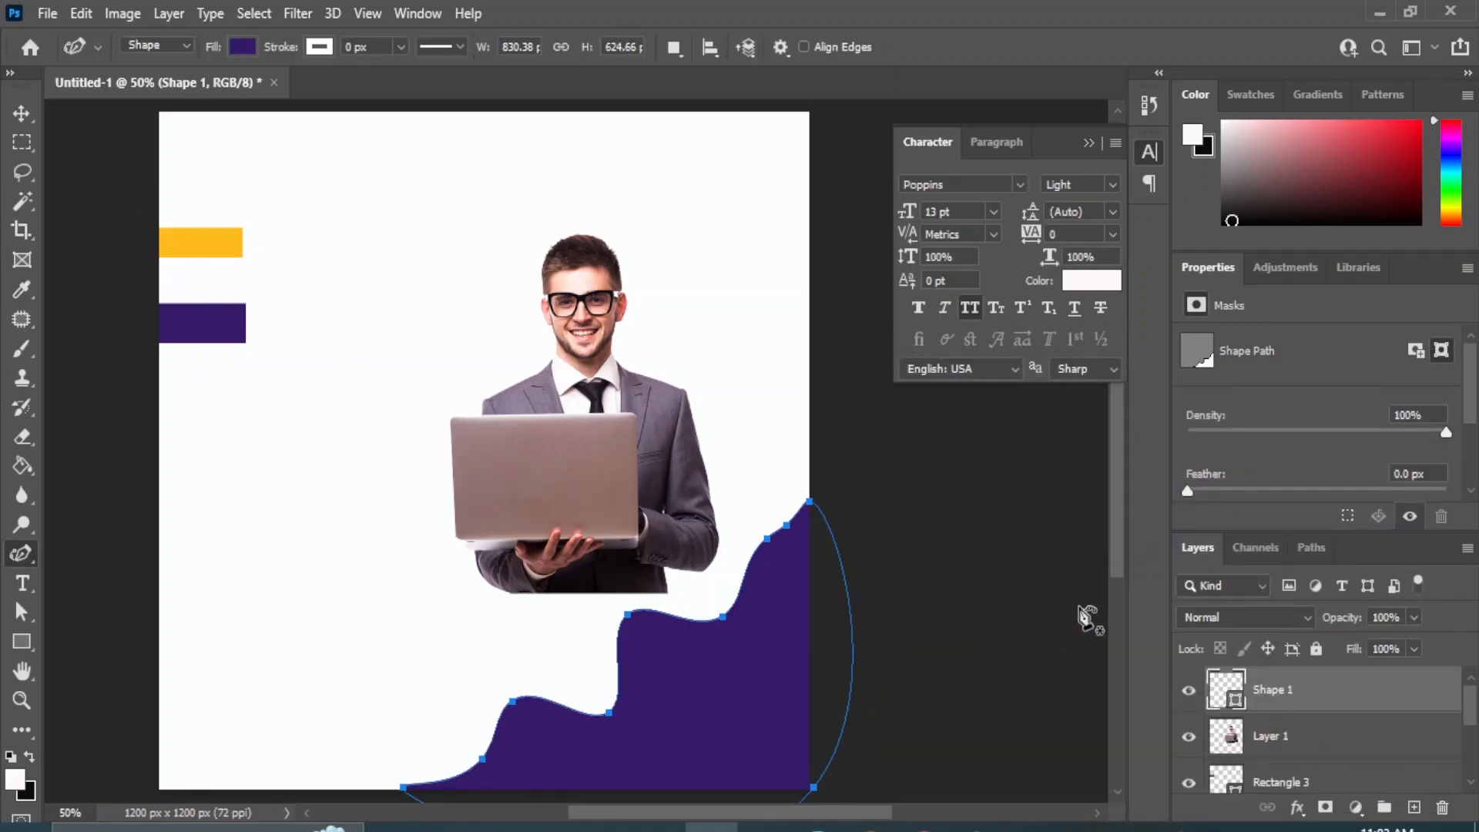
pyautogui.press('v')
pyautogui.click(1034, 584)
pyautogui.click(722, 710)
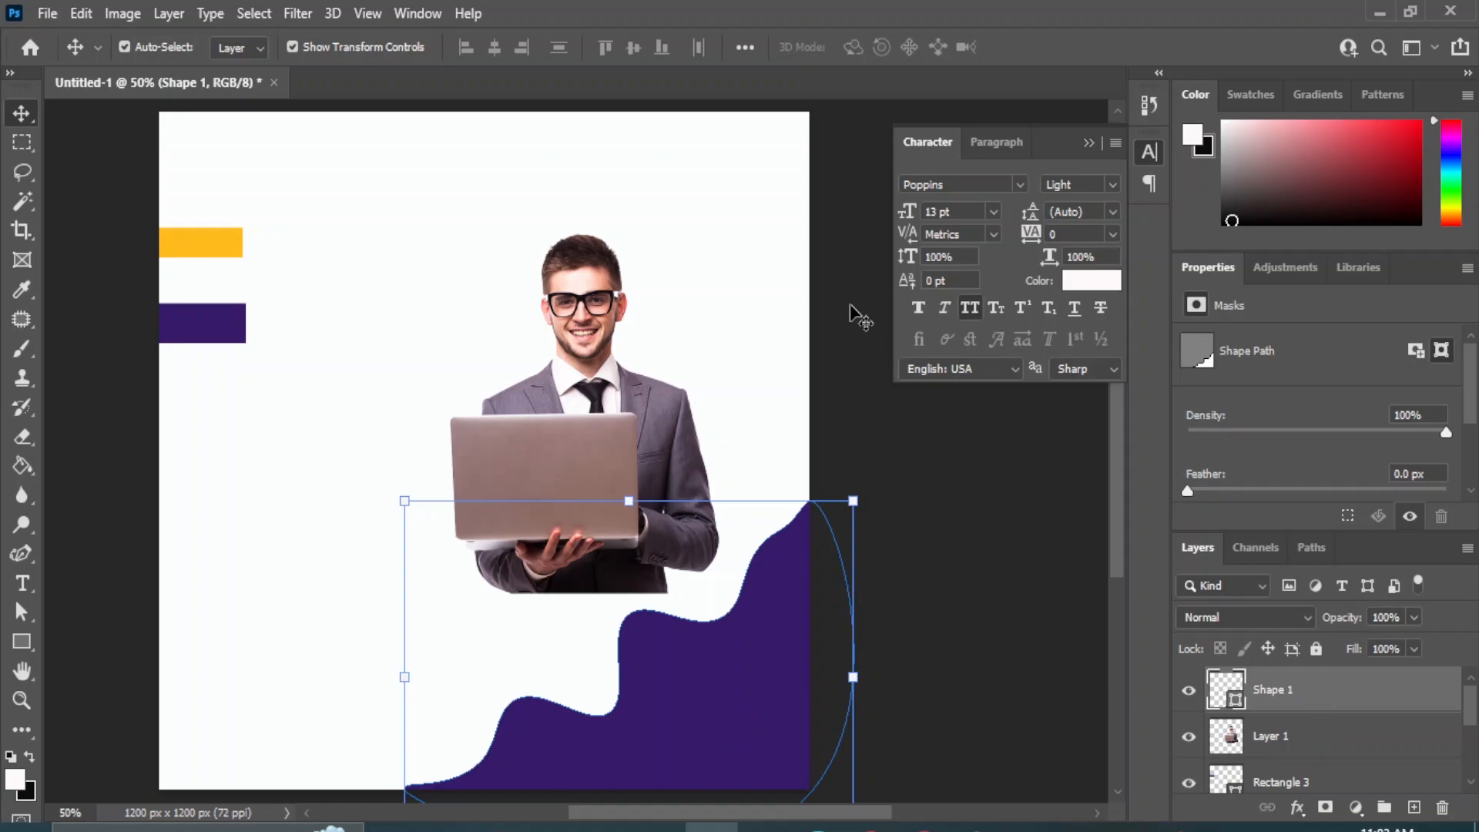
# Step: Recolour the full-canvas background rectangle pale pink, based on a tone sampled from the laptop's upper edge
pyautogui.click(755, 219)
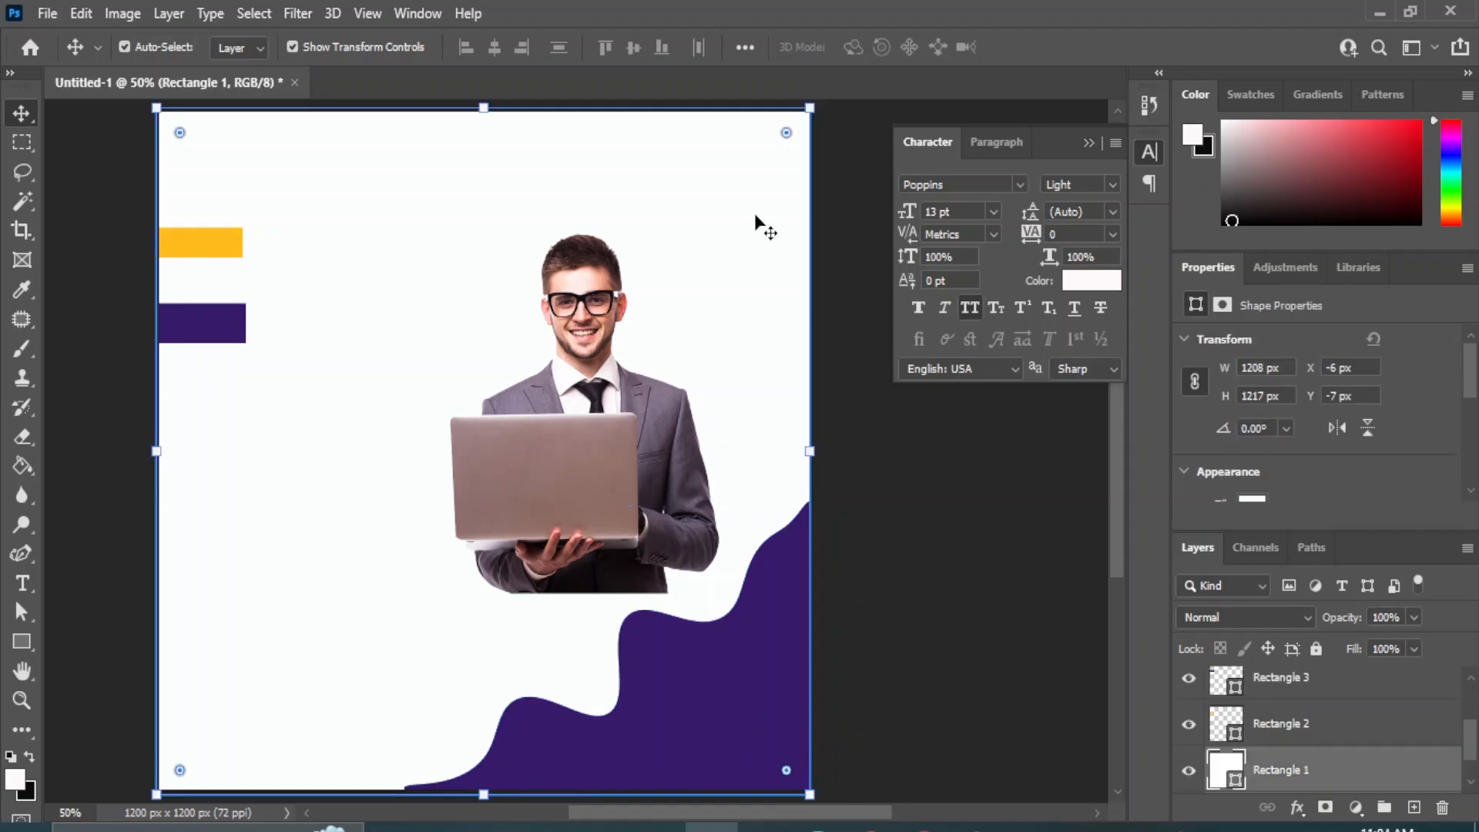
pyautogui.doubleClick(1225, 765)
pyautogui.click(575, 376)
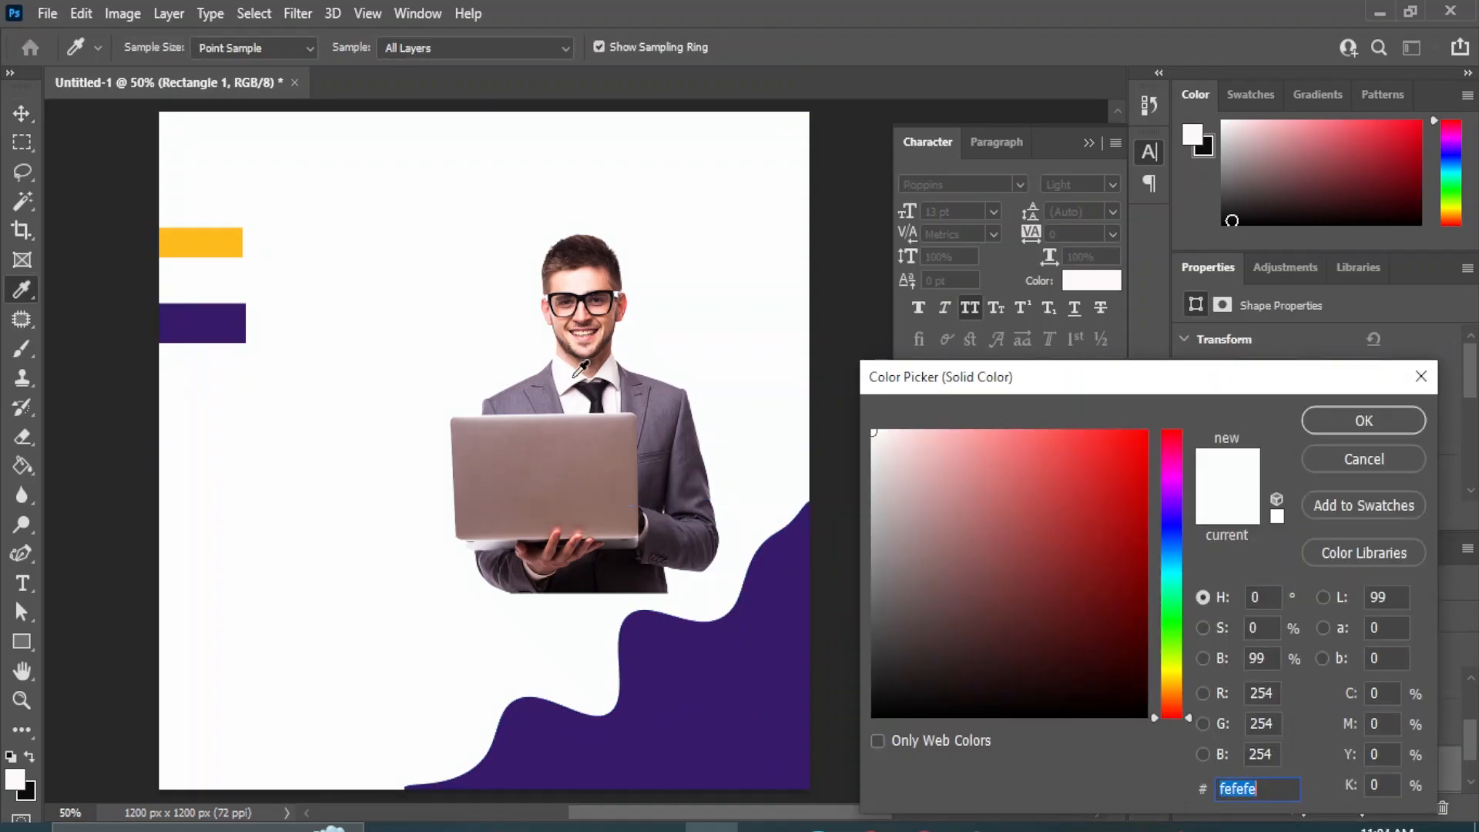
pyautogui.click(586, 418)
pyautogui.click(544, 410)
pyautogui.click(543, 413)
pyautogui.click(550, 411)
pyautogui.moveTo(900, 478); pyautogui.dragTo(891, 449)
pyautogui.click(1364, 420)
pyautogui.press('v')
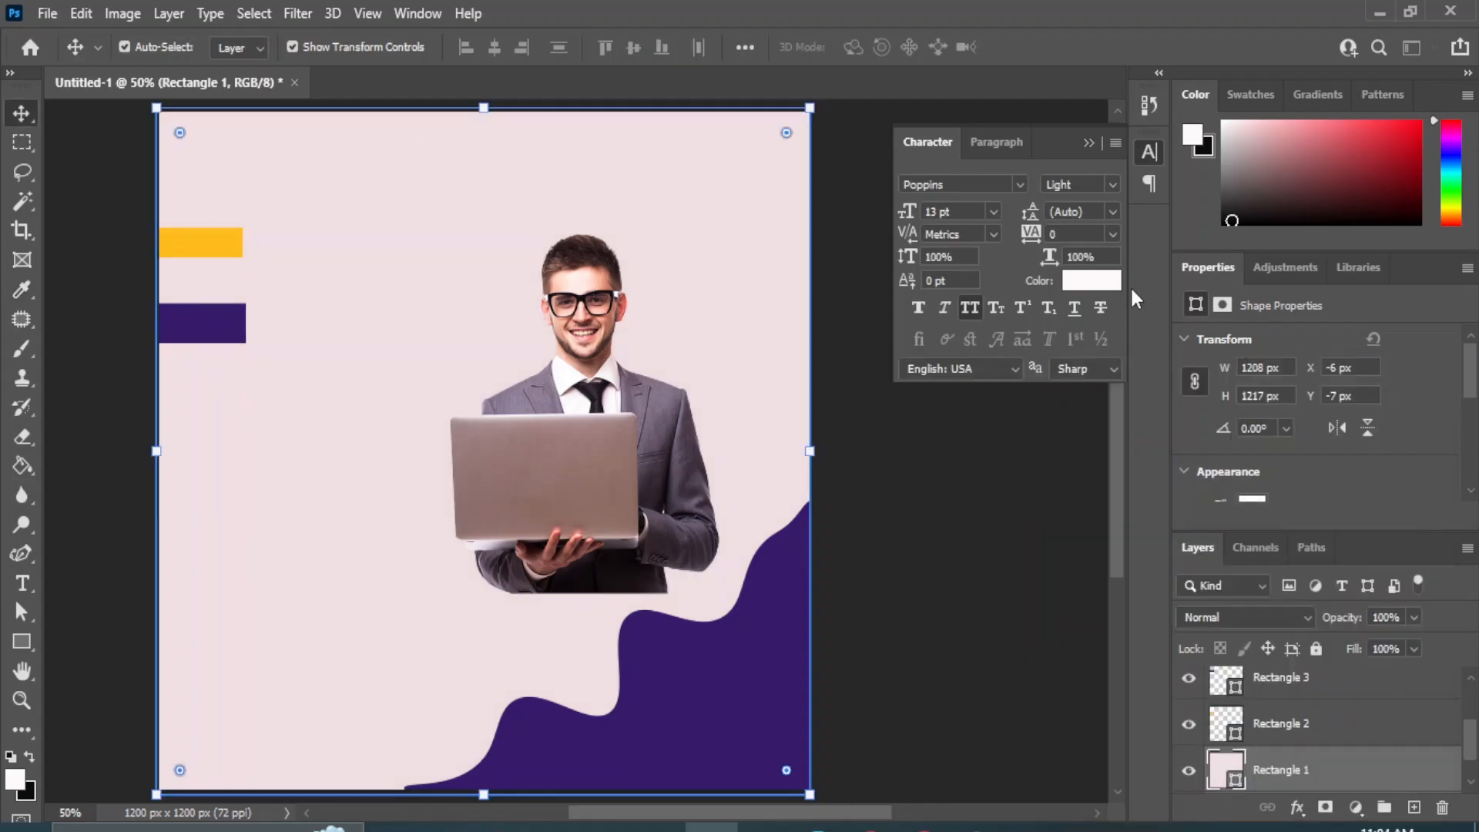
# Step: Duplicate the purple wavy shape and shift the copy slightly down and to the right of the original
pyautogui.click(944, 617)
pyautogui.moveTo(1310, 702); pyautogui.dragTo(1414, 807)
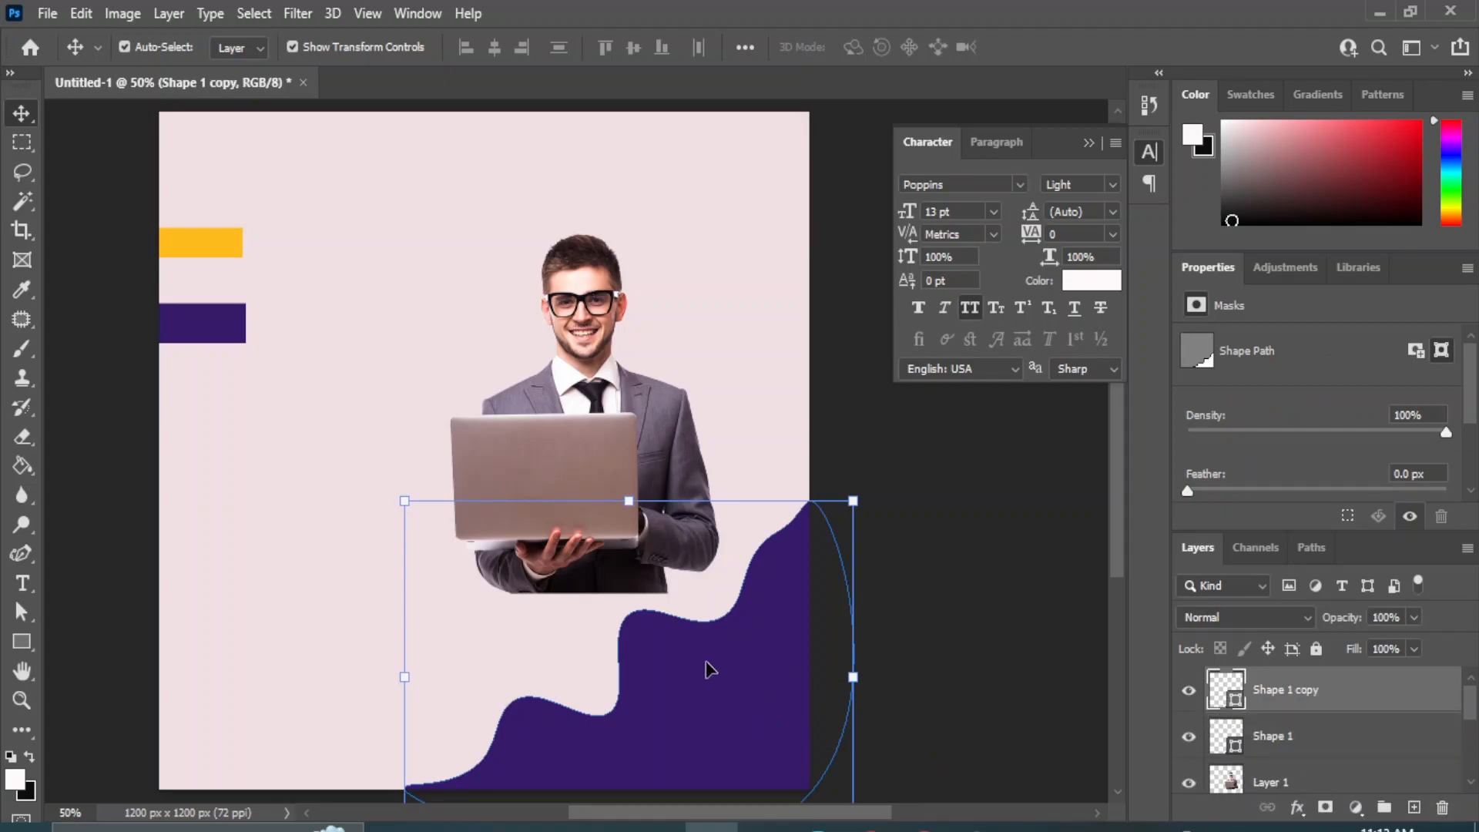
pyautogui.moveTo(677, 695); pyautogui.dragTo(693, 702)
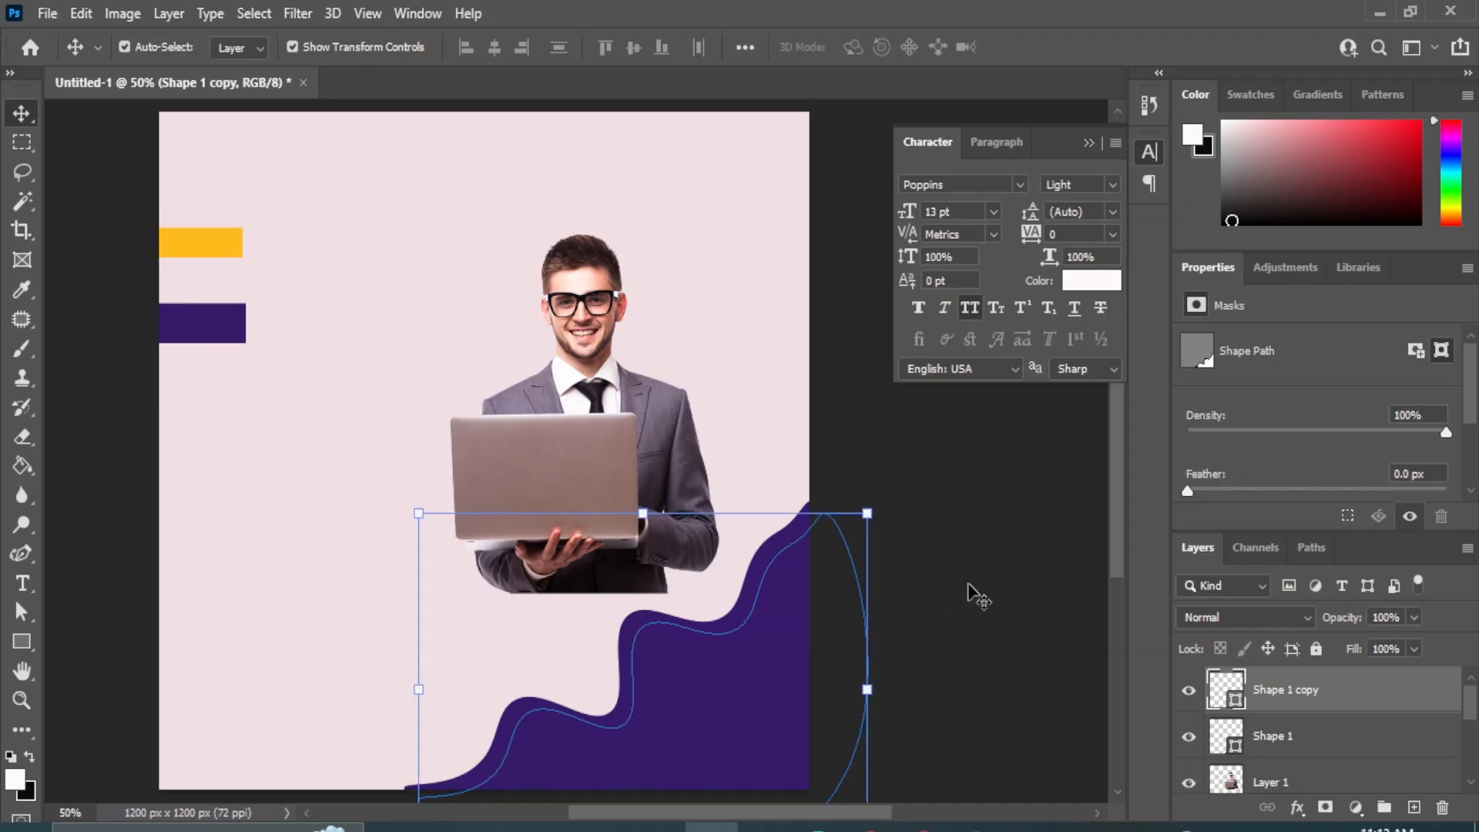
# Step: Fill the original wavy shape behind the copy with a near-black colour
pyautogui.click(760, 538)
pyautogui.click(769, 562)
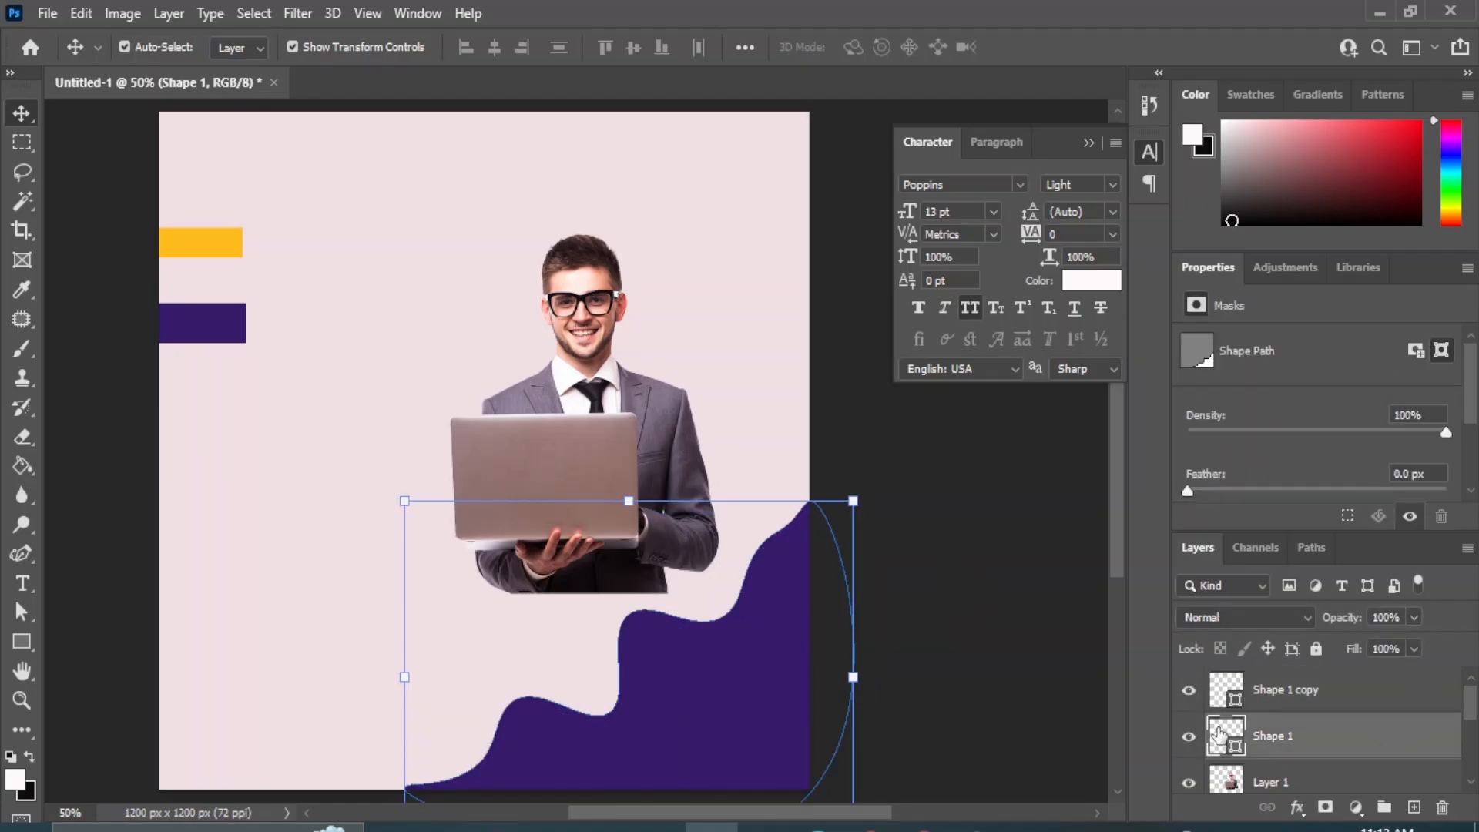
pyautogui.doubleClick(1218, 736)
pyautogui.moveTo(873, 435); pyautogui.dragTo(893, 688)
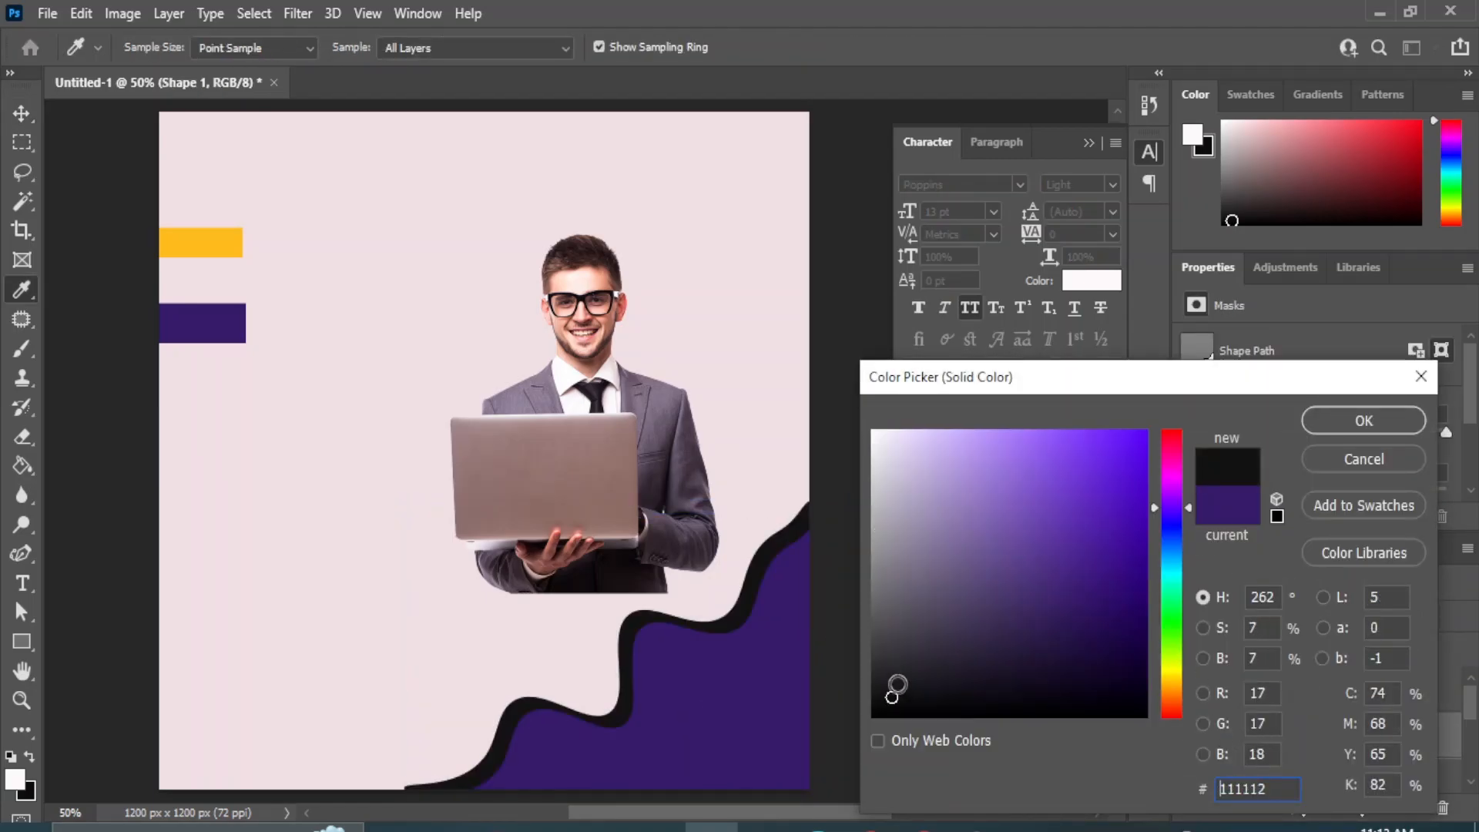
pyautogui.click(1364, 420)
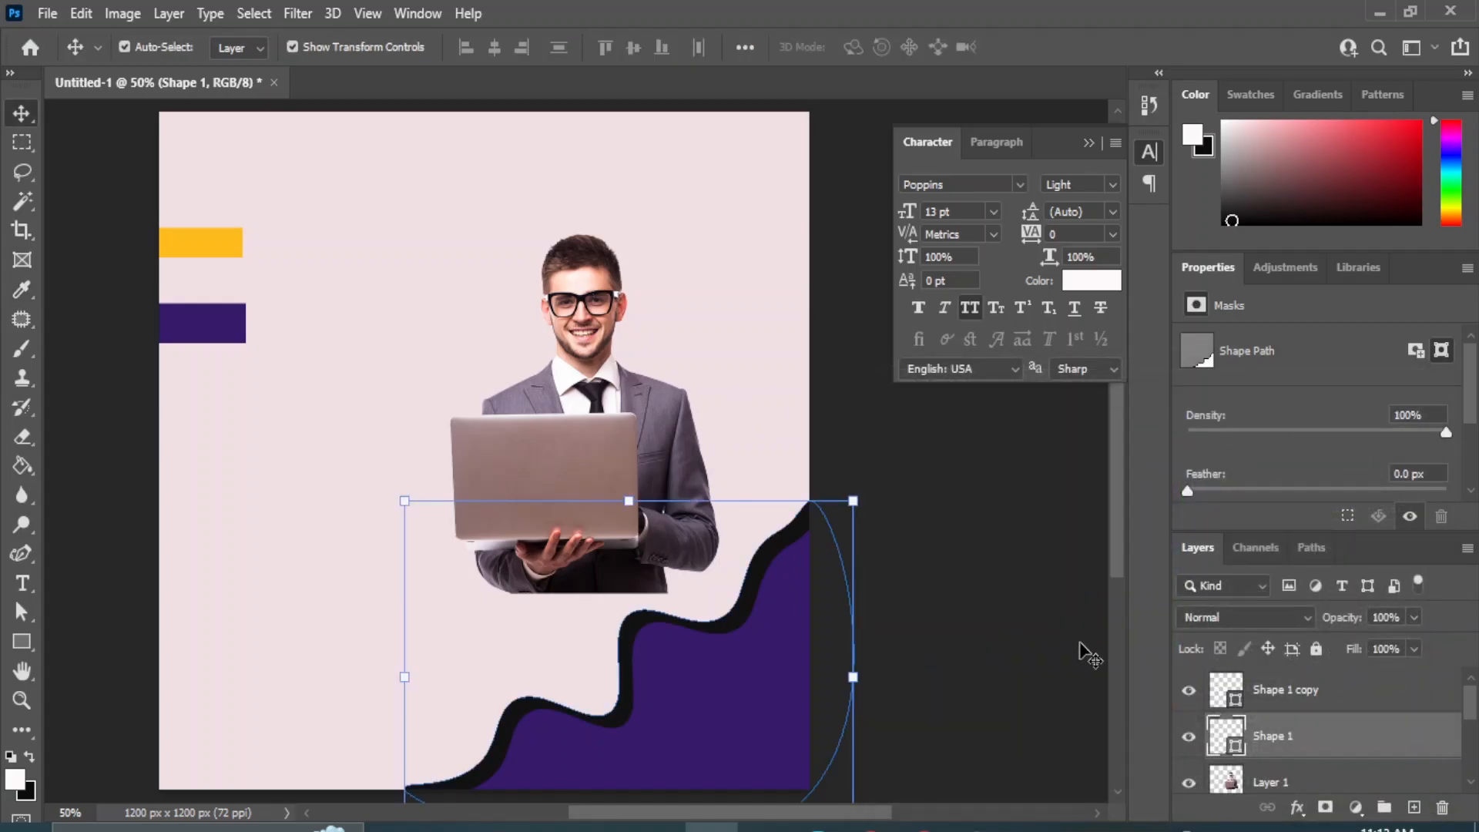
# Step: Convert the black wavy shape to a smart object and apply a Gaussian Blur that softens it into a shadow
pyautogui.click(297, 13)
pyautogui.moveTo(310, 302)
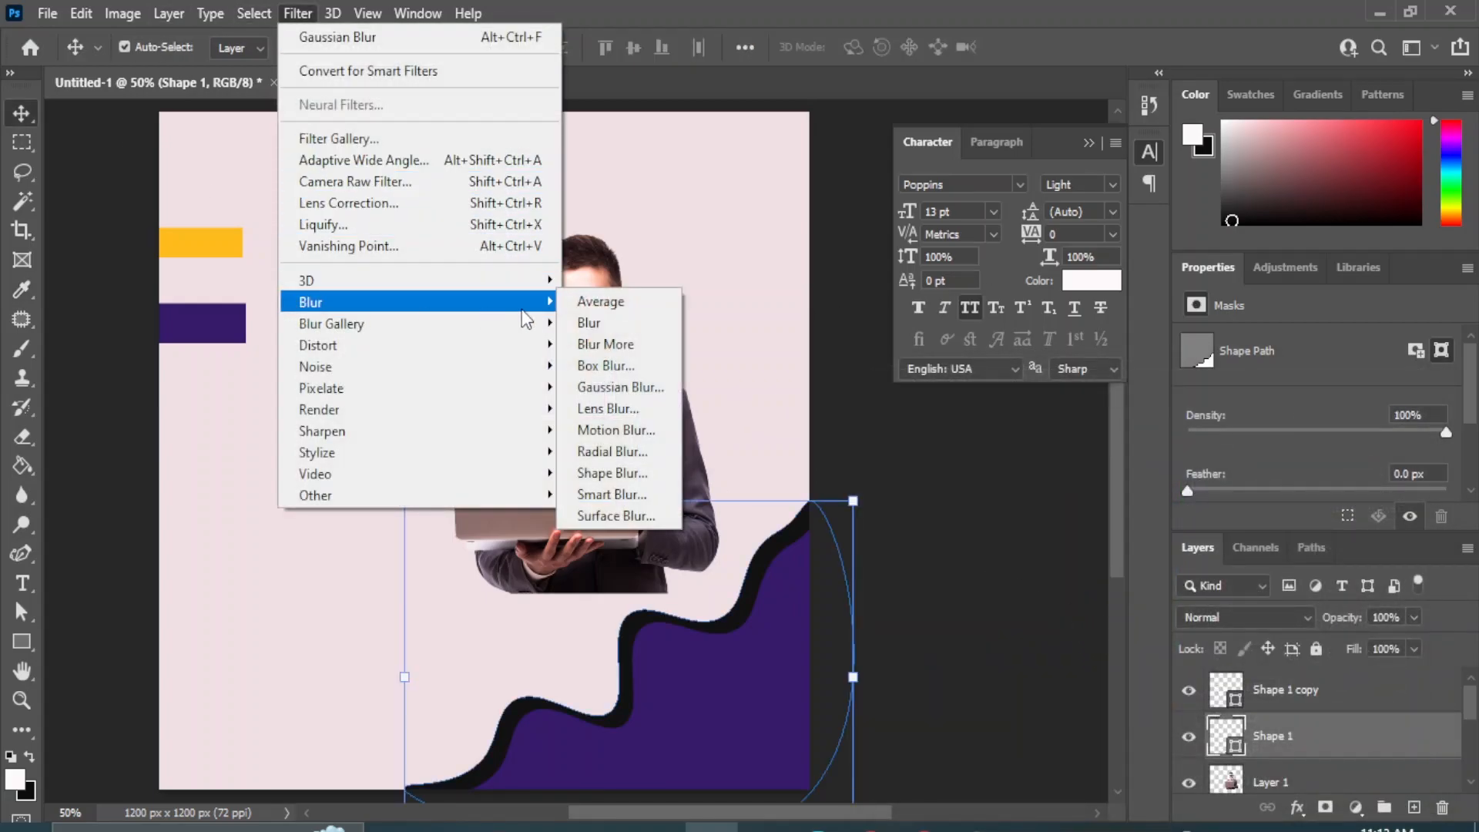
pyautogui.click(616, 383)
pyautogui.click(720, 329)
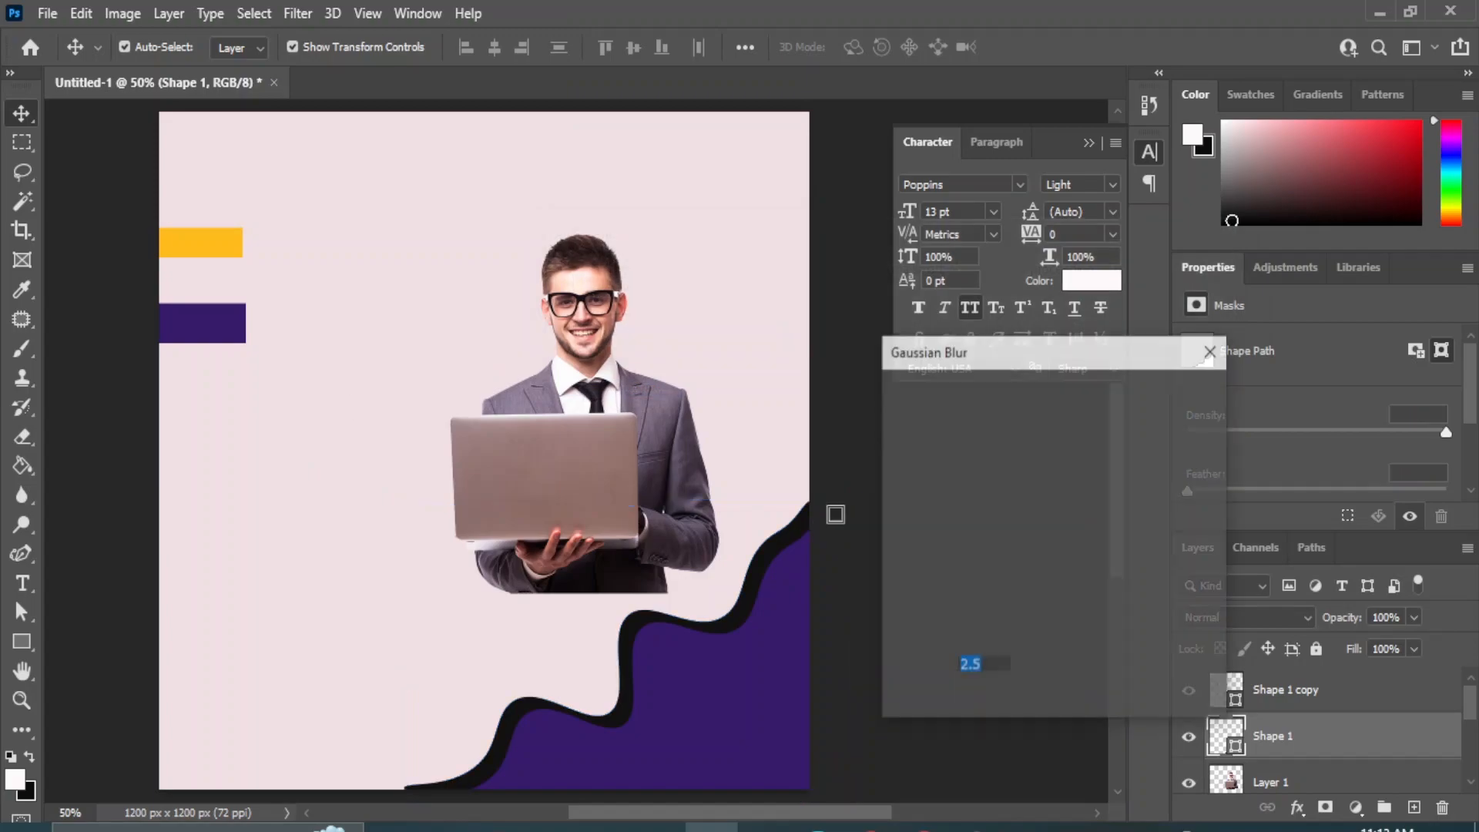
pyautogui.moveTo(1005, 706)
pyautogui.mouseDown()
pyautogui.moveTo(968, 707)
pyautogui.moveTo(986, 709)
pyautogui.mouseUp()
pyautogui.click(1163, 407)
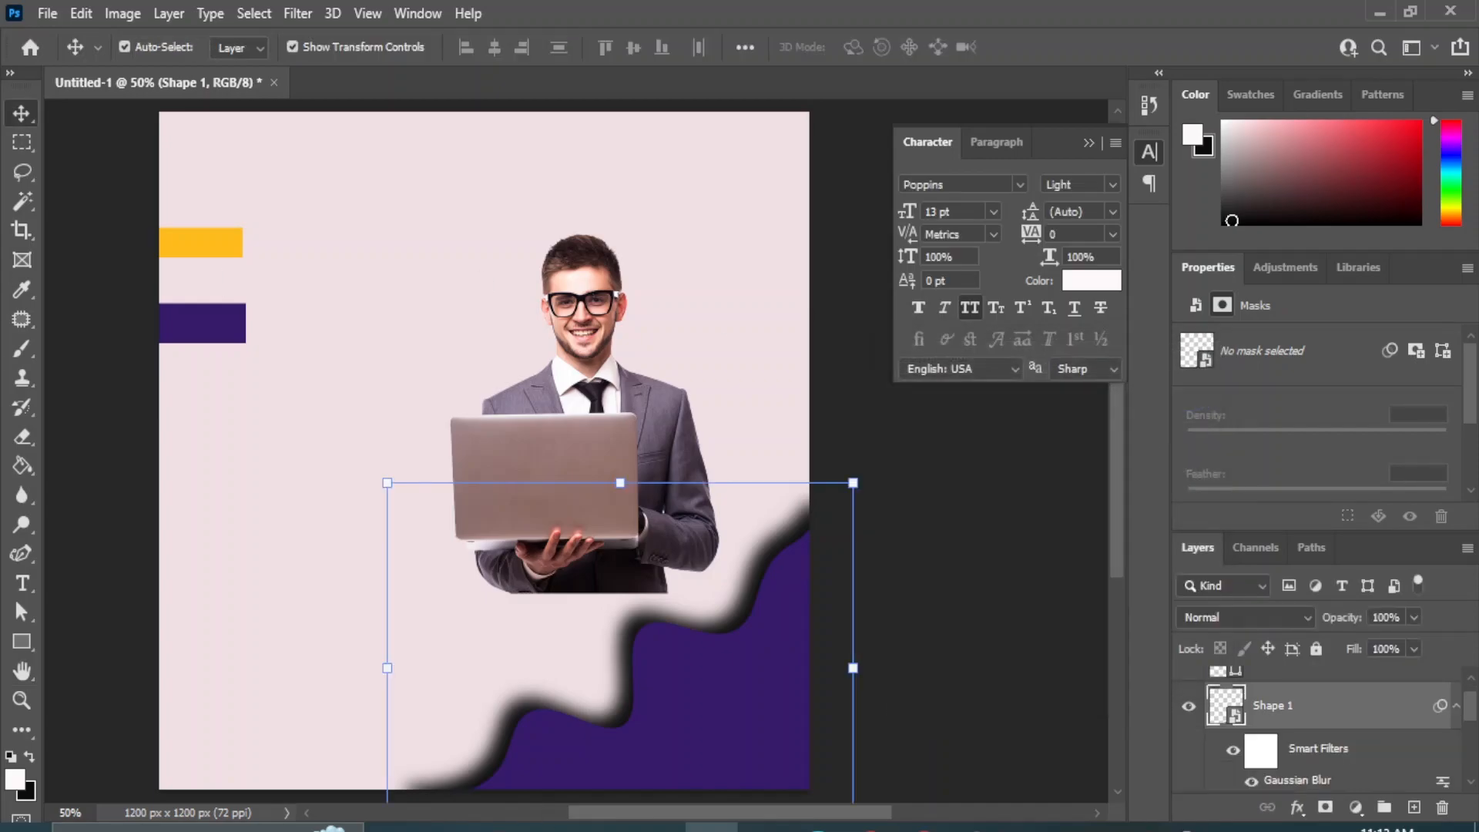
pyautogui.click(997, 577)
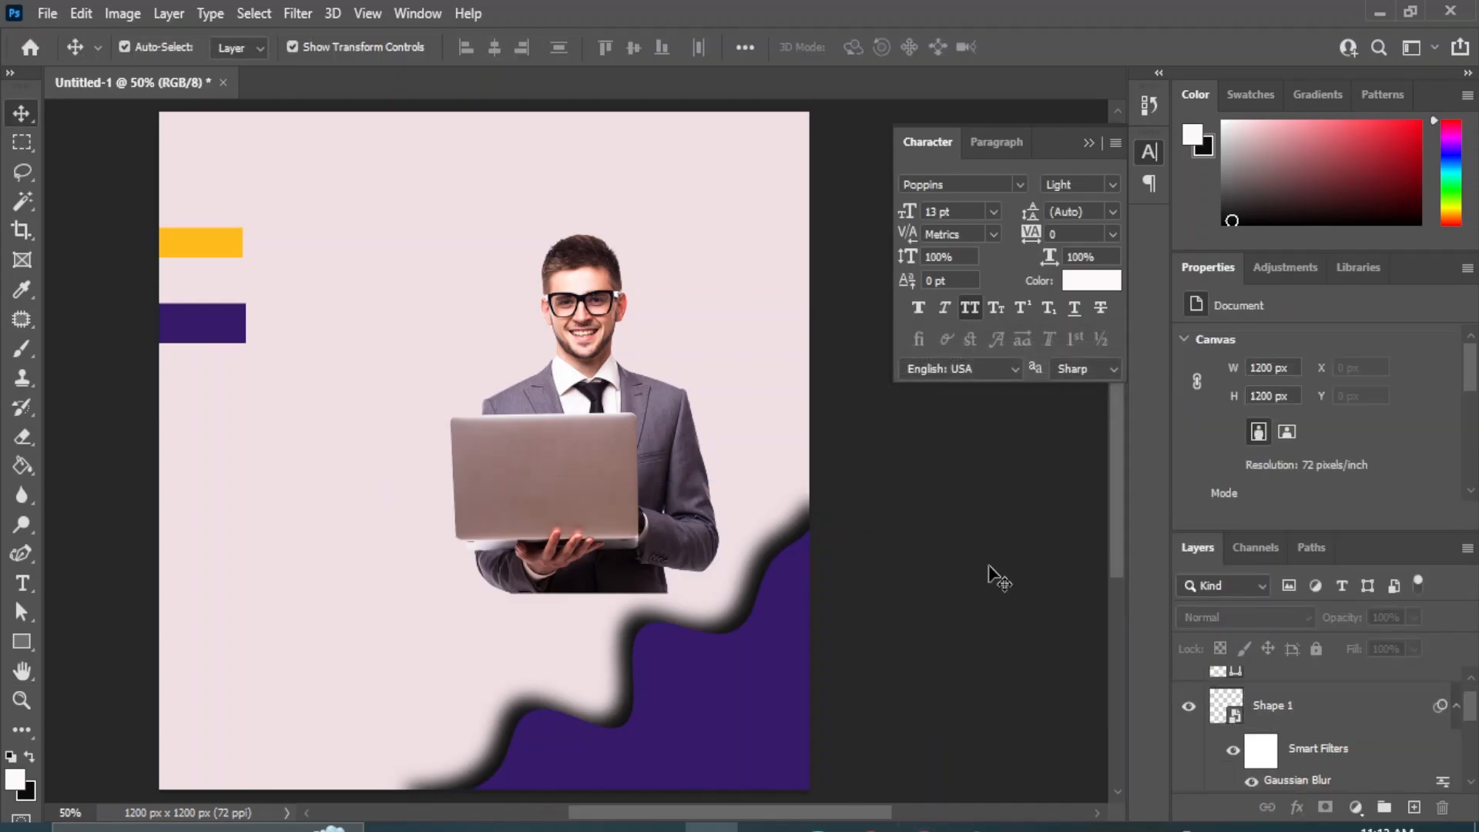
# Step: Duplicate the purple wavy copy and offset the new duplicate slightly down and to the right
pyautogui.click(787, 718)
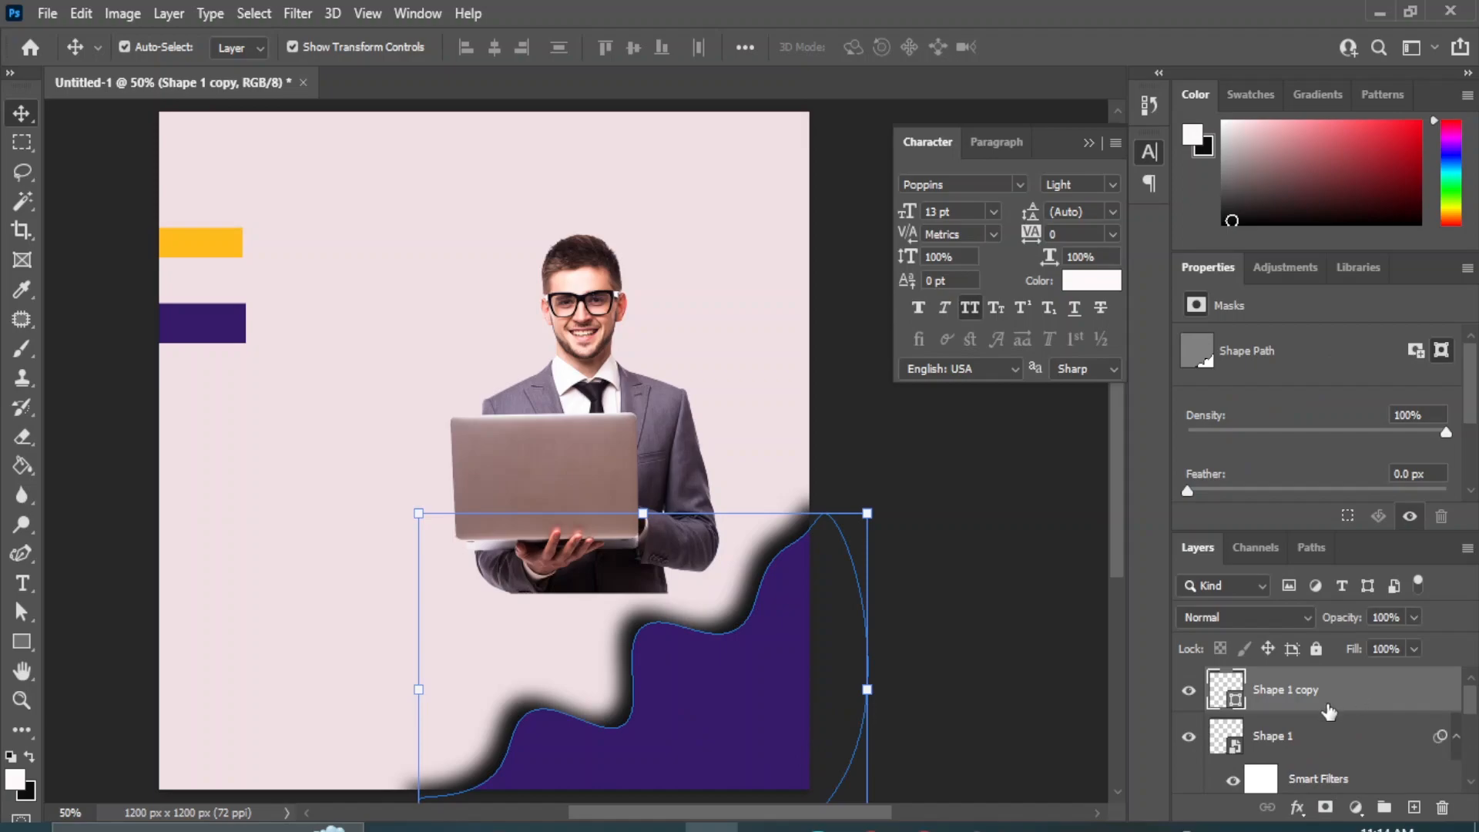
pyautogui.click(1267, 738)
pyautogui.scroll(1, 1286, 705)
pyautogui.moveTo(1285, 703); pyautogui.dragTo(1413, 806)
pyautogui.moveTo(648, 713); pyautogui.dragTo(661, 724)
# Step: Fill the middle wavy shape, Shape 1 copy, with the yellow #ffbc1d sampled from the yellow rectangle
pyautogui.click(1433, 751)
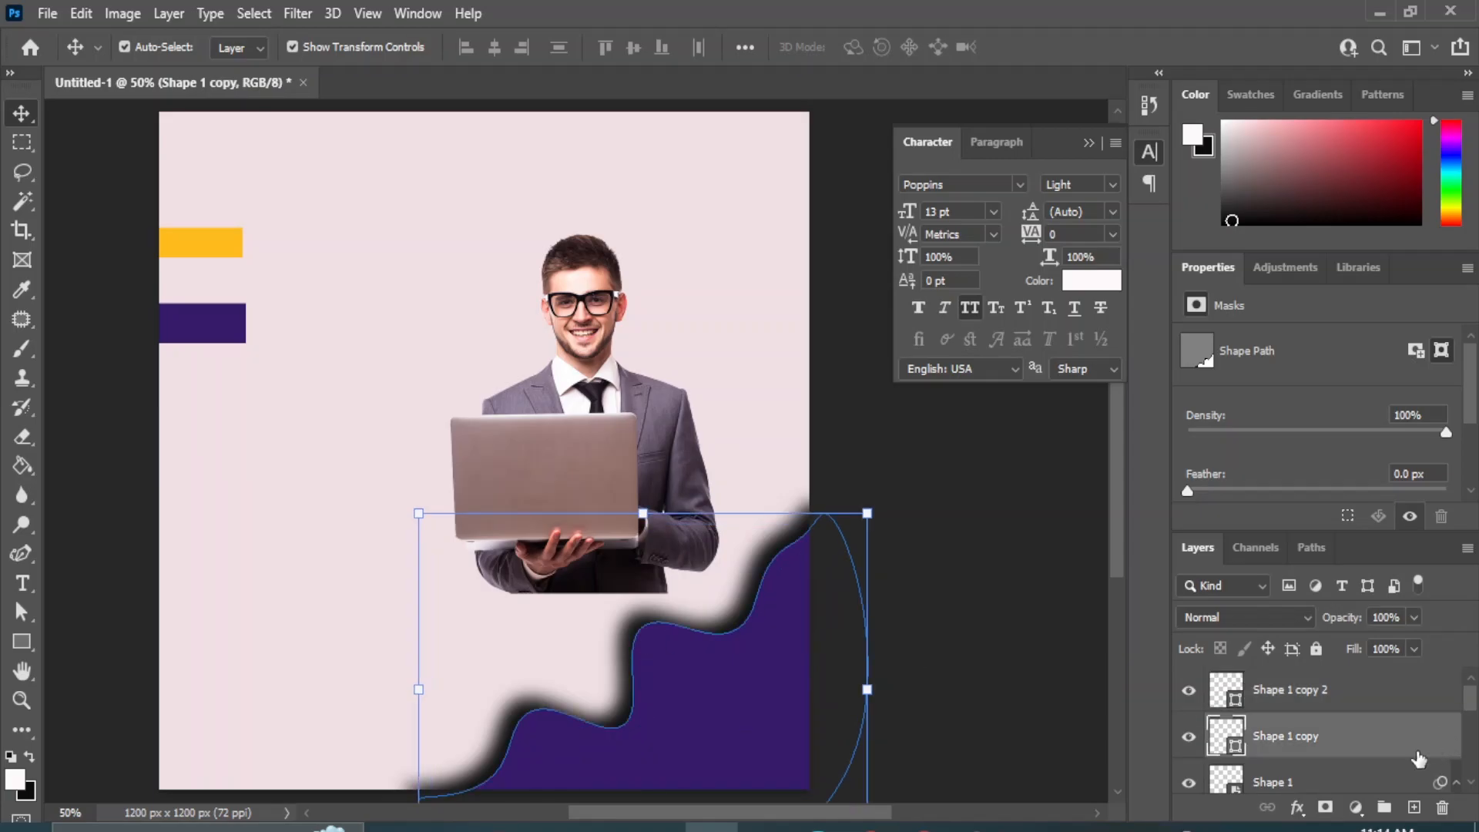
pyautogui.doubleClick(1225, 736)
pyautogui.click(222, 235)
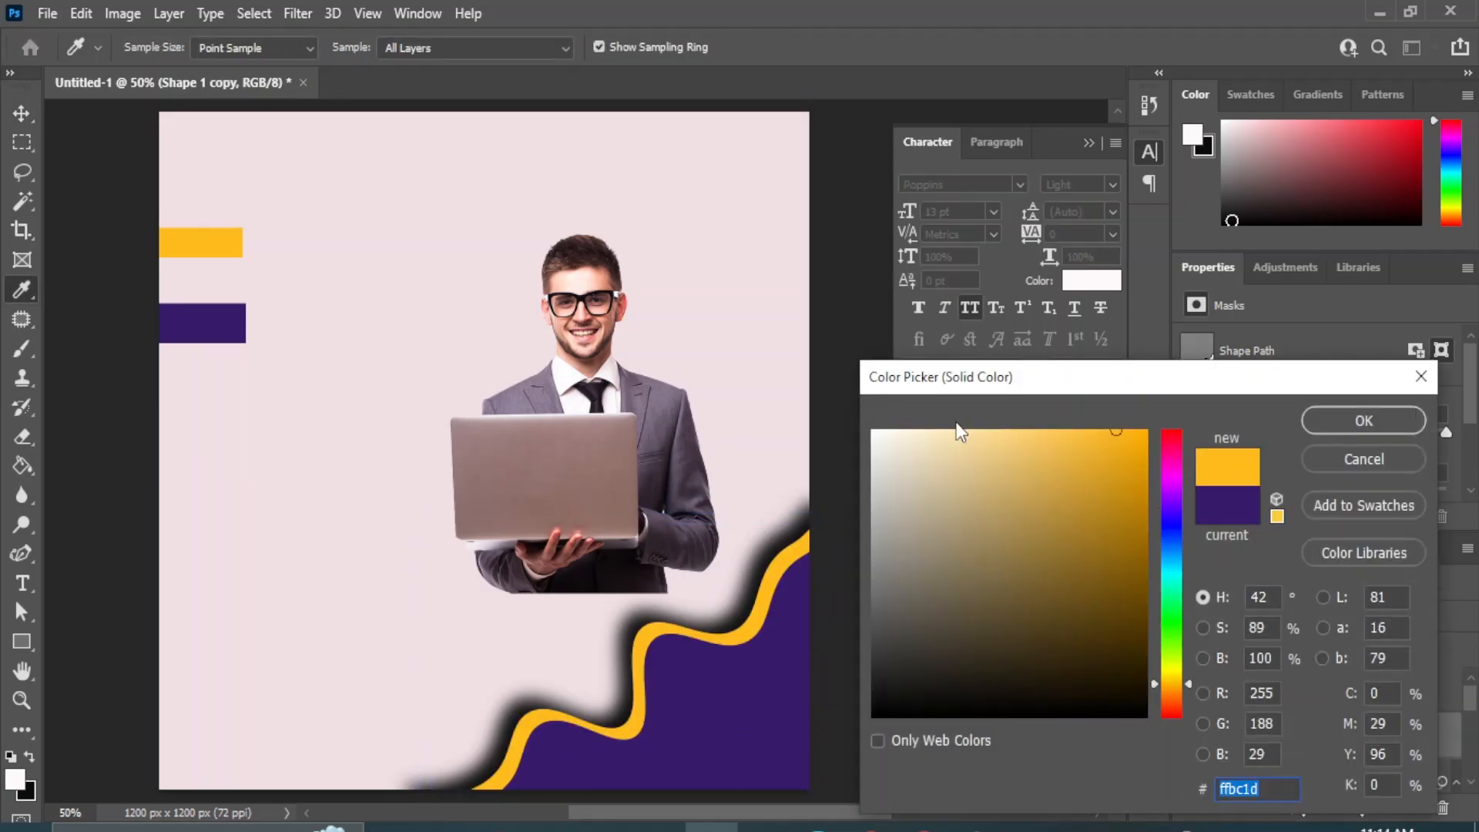
pyautogui.click(1399, 420)
pyautogui.click(1025, 487)
# Step: Move the cut-out businessman to the canvas's lower-left area, at about X 36 px and Y 491 px
pyautogui.moveTo(601, 300); pyautogui.dragTo(320, 456)
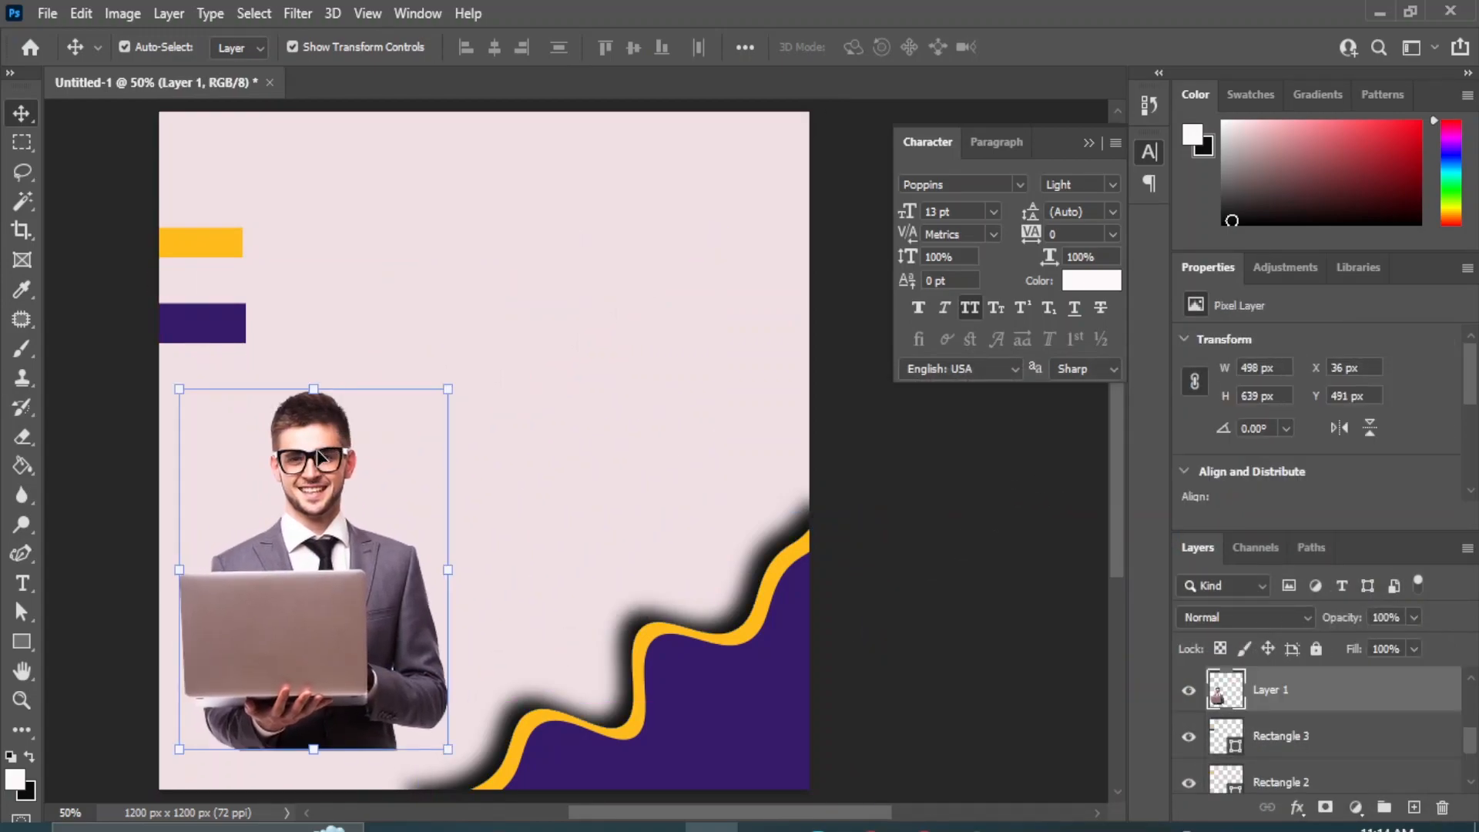
pyautogui.click(947, 501)
# Step: Draw a white circle overlapping the canvas's upper-right edge with the Ellipse tool
pyautogui.click(22, 641)
pyautogui.click(113, 664)
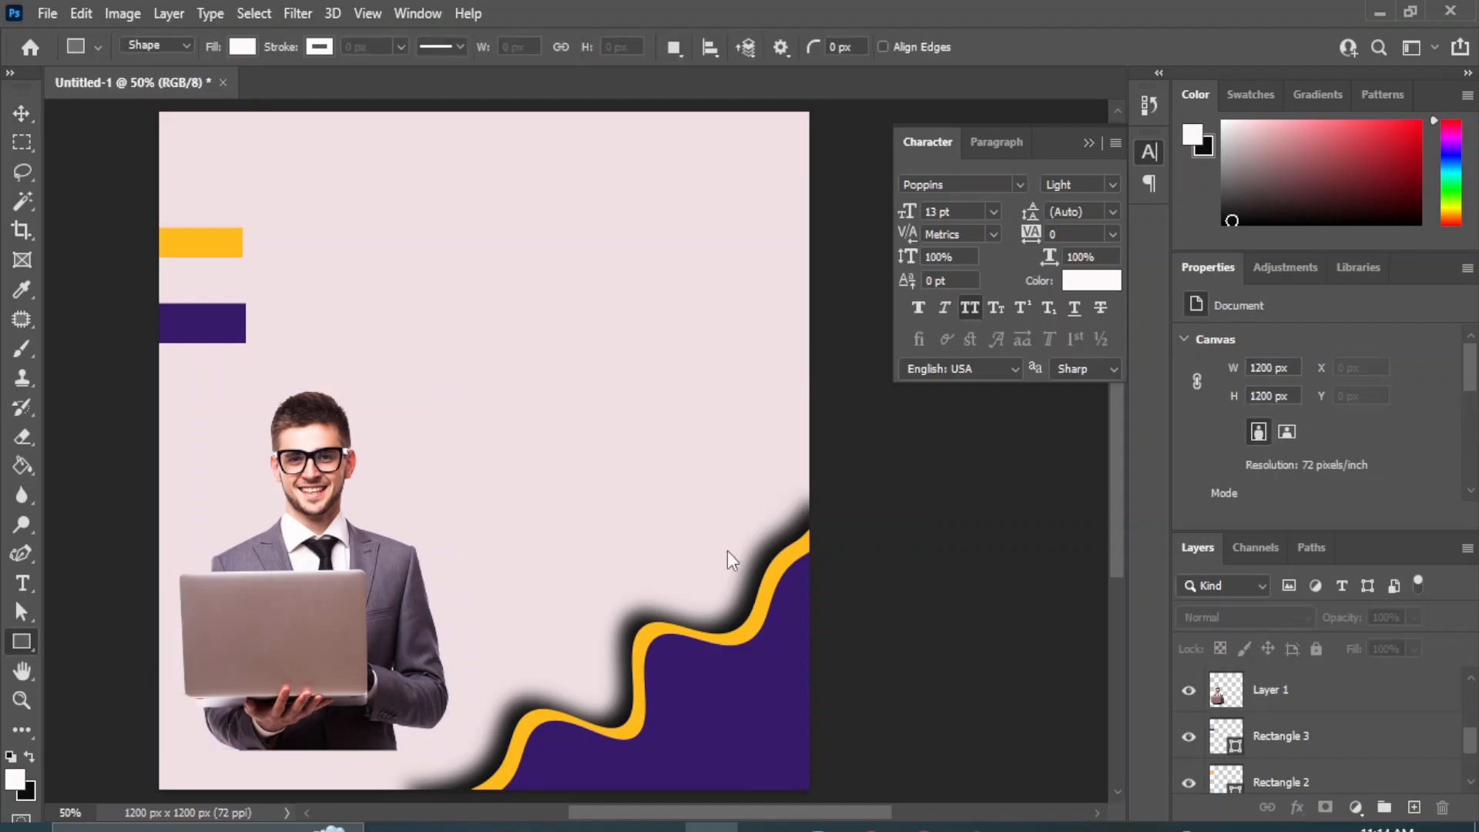
pyautogui.moveTo(705, 105); pyautogui.dragTo(945, 469)
pyautogui.click(21, 114)
# Step: Enlarge the white circle to about 830 × 830 px and position it at about X 552 px, Y -76 px
pyautogui.moveTo(766, 238); pyautogui.dragTo(660, 210)
pyautogui.moveTo(604, 333); pyautogui.dragTo(472, 470)
pyautogui.moveTo(660, 313)
pyautogui.mouseDown()
pyautogui.moveTo(673, 301)
pyautogui.moveTo(684, 321)
pyautogui.moveTo(683, 298)
pyautogui.mouseUp()
pyautogui.moveTo(497, 453); pyautogui.dragTo(439, 517)
pyautogui.moveTo(638, 354); pyautogui.dragTo(658, 366)
pyautogui.press('Return')
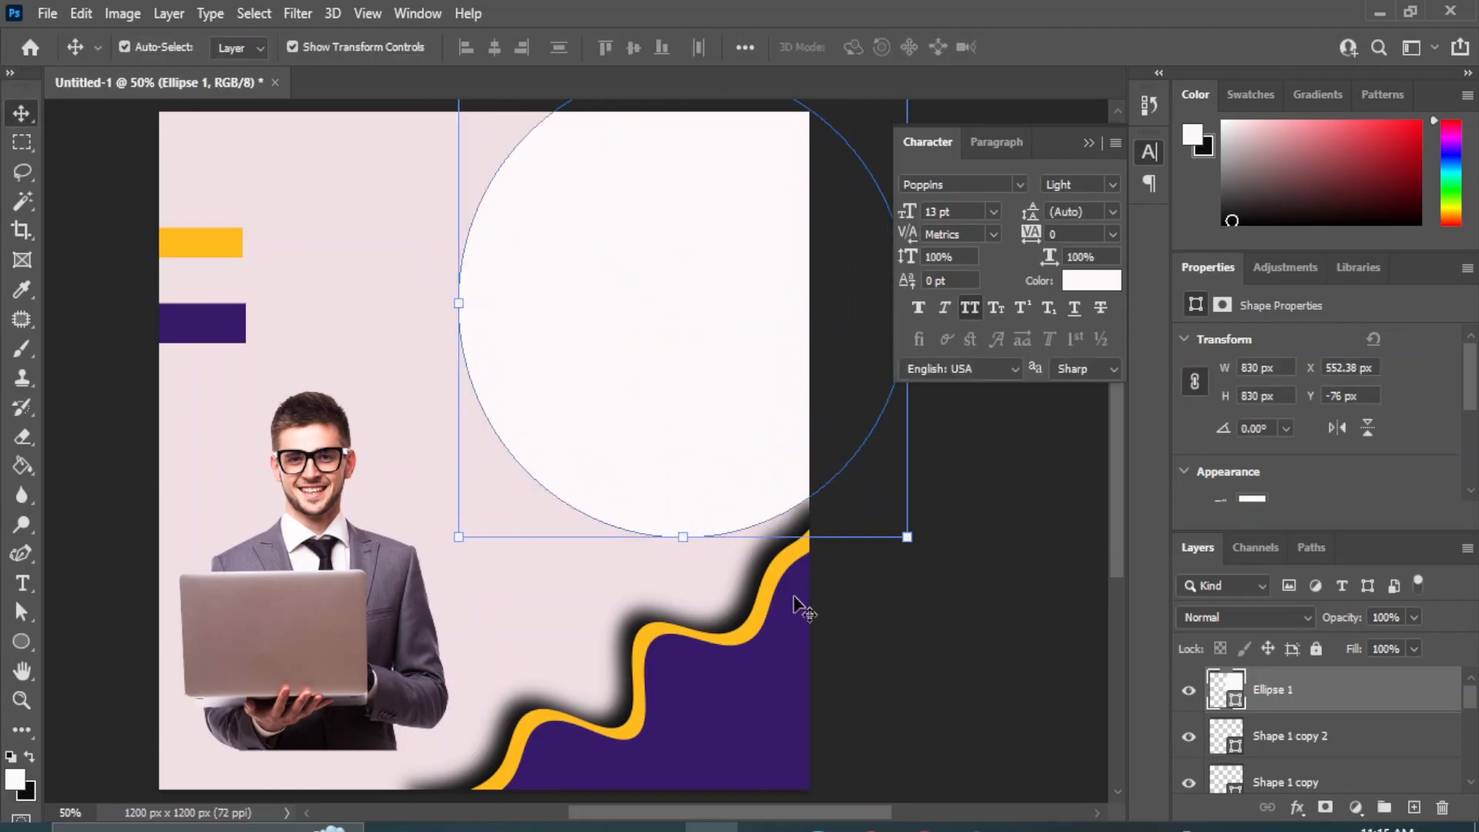
# Step: Duplicate the white circle, scale the copy to about 778 × 778 px and fill it with yellow #ffbc1d sampled from the yellow rectangle
pyautogui.moveTo(1376, 703); pyautogui.dragTo(1414, 807)
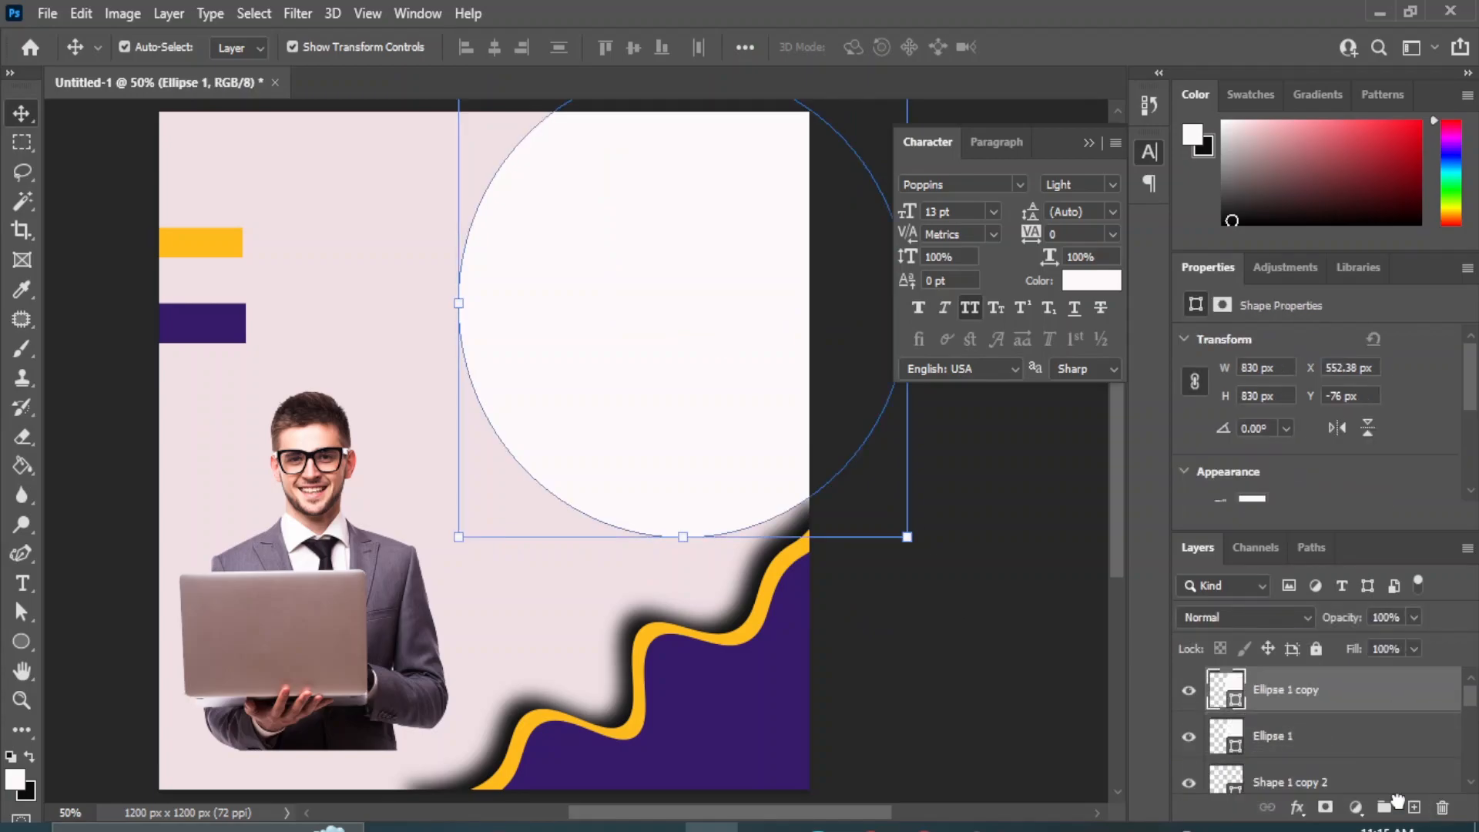
pyautogui.moveTo(459, 537); pyautogui.dragTo(493, 510)
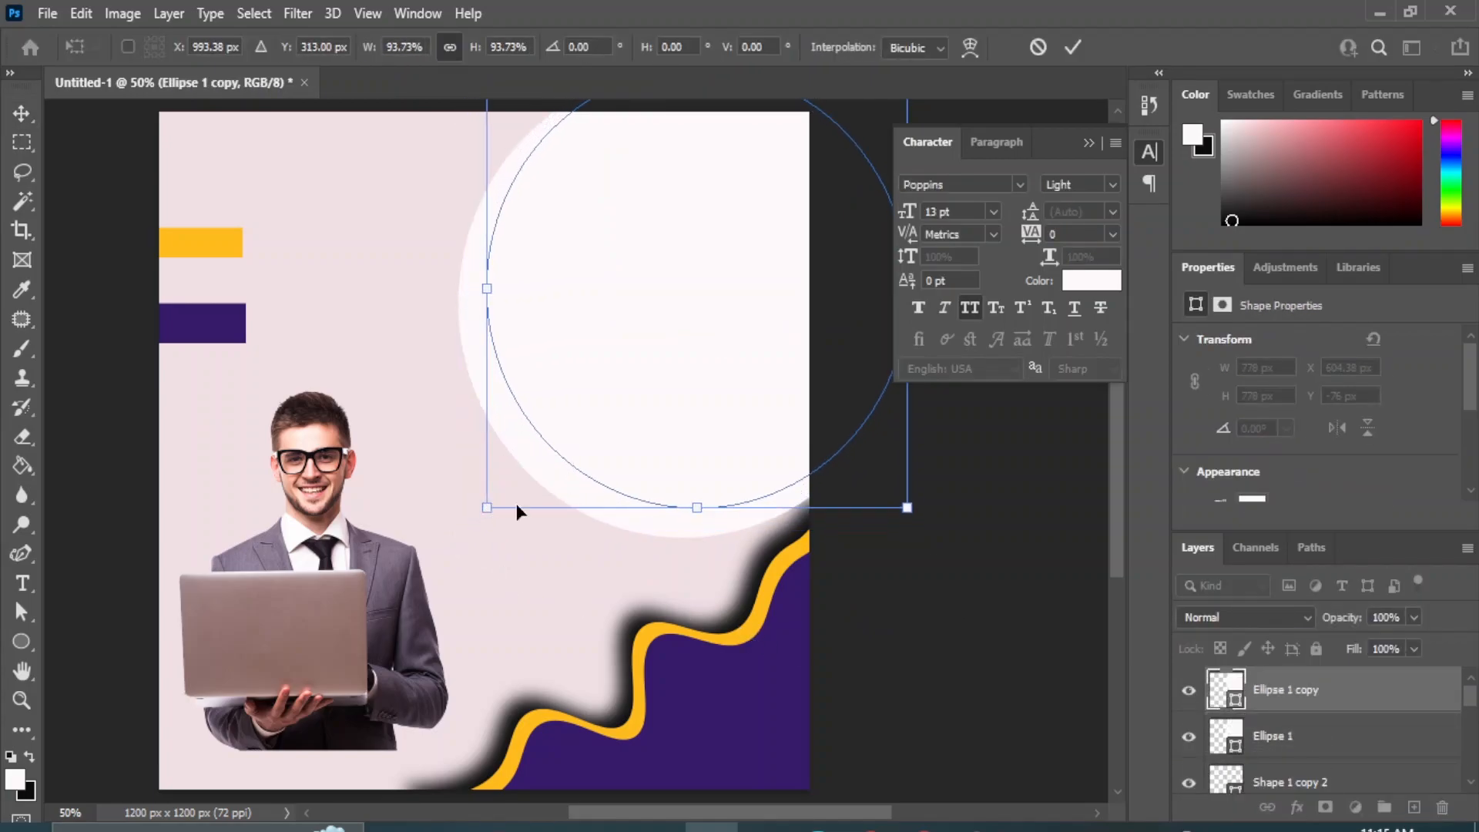
pyautogui.doubleClick(1235, 689)
pyautogui.click(235, 242)
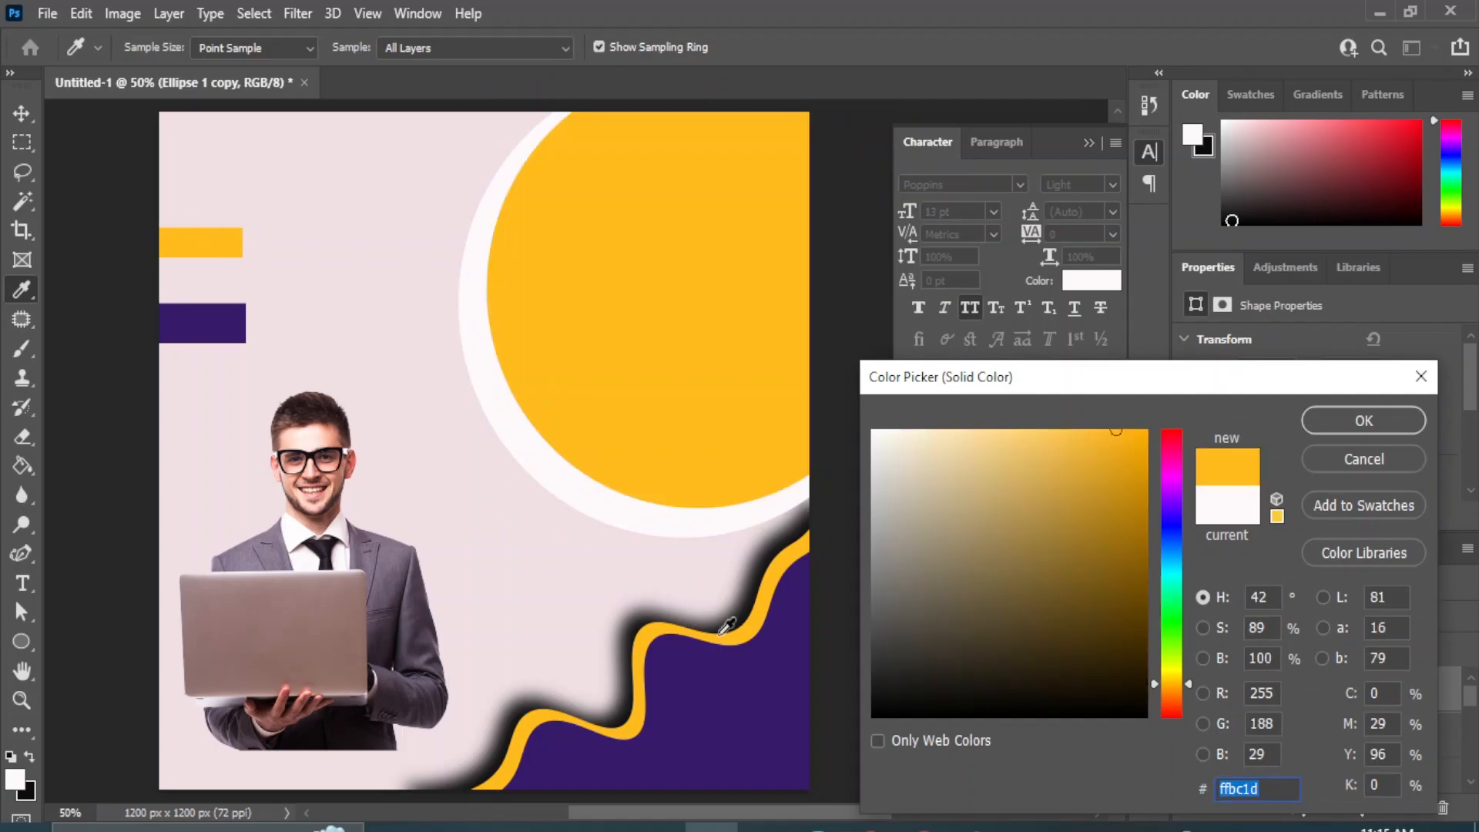
pyautogui.click(1364, 421)
pyautogui.press('v')
# Step: Duplicate the yellow circle, scale the copy to about 734 × 734 px and fill it with #efdfe2 sampled from the background
pyautogui.hotkey('ctrl', 'j')
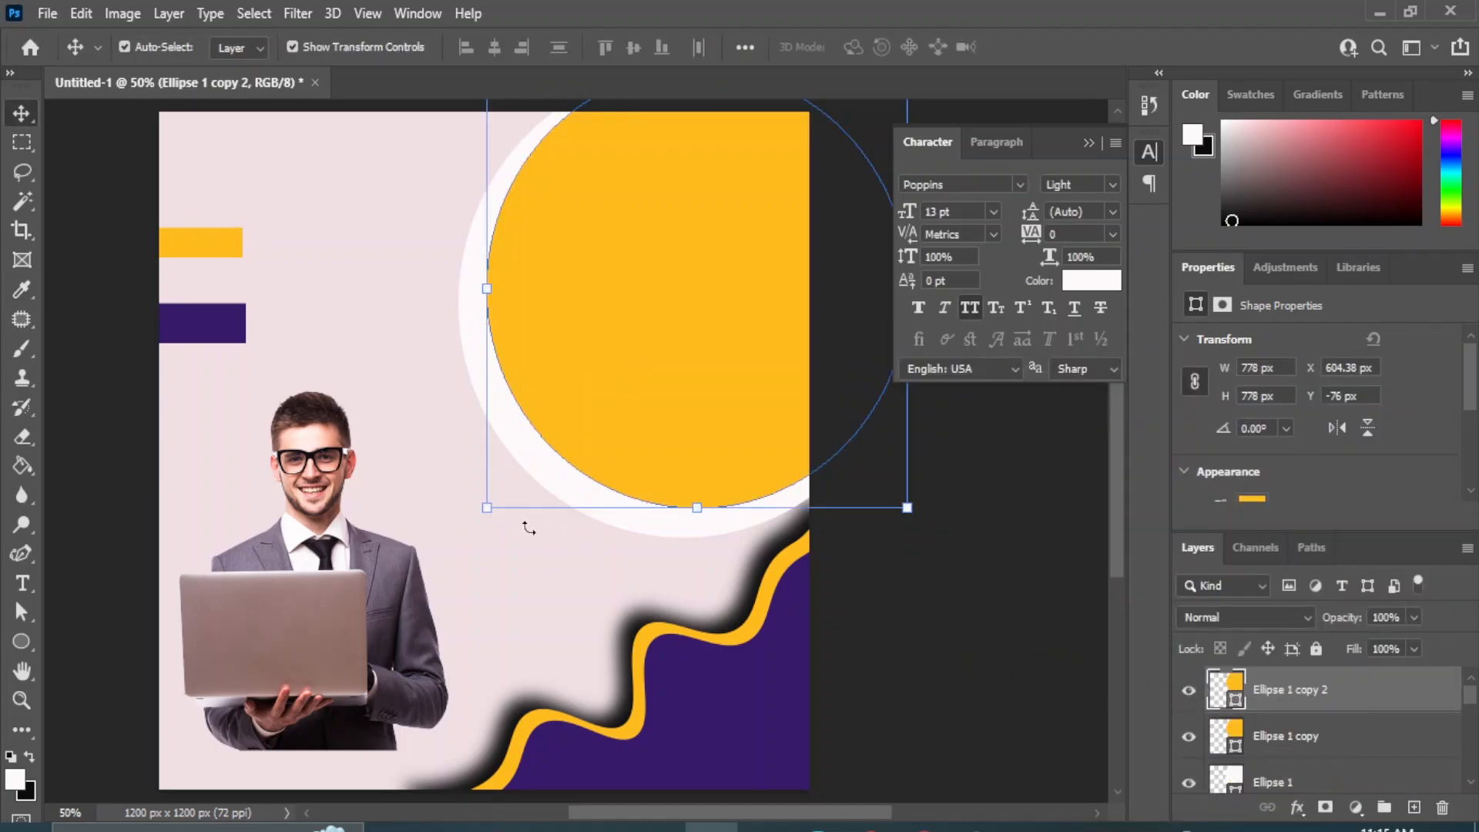
pyautogui.moveTo(485, 508); pyautogui.dragTo(512, 486)
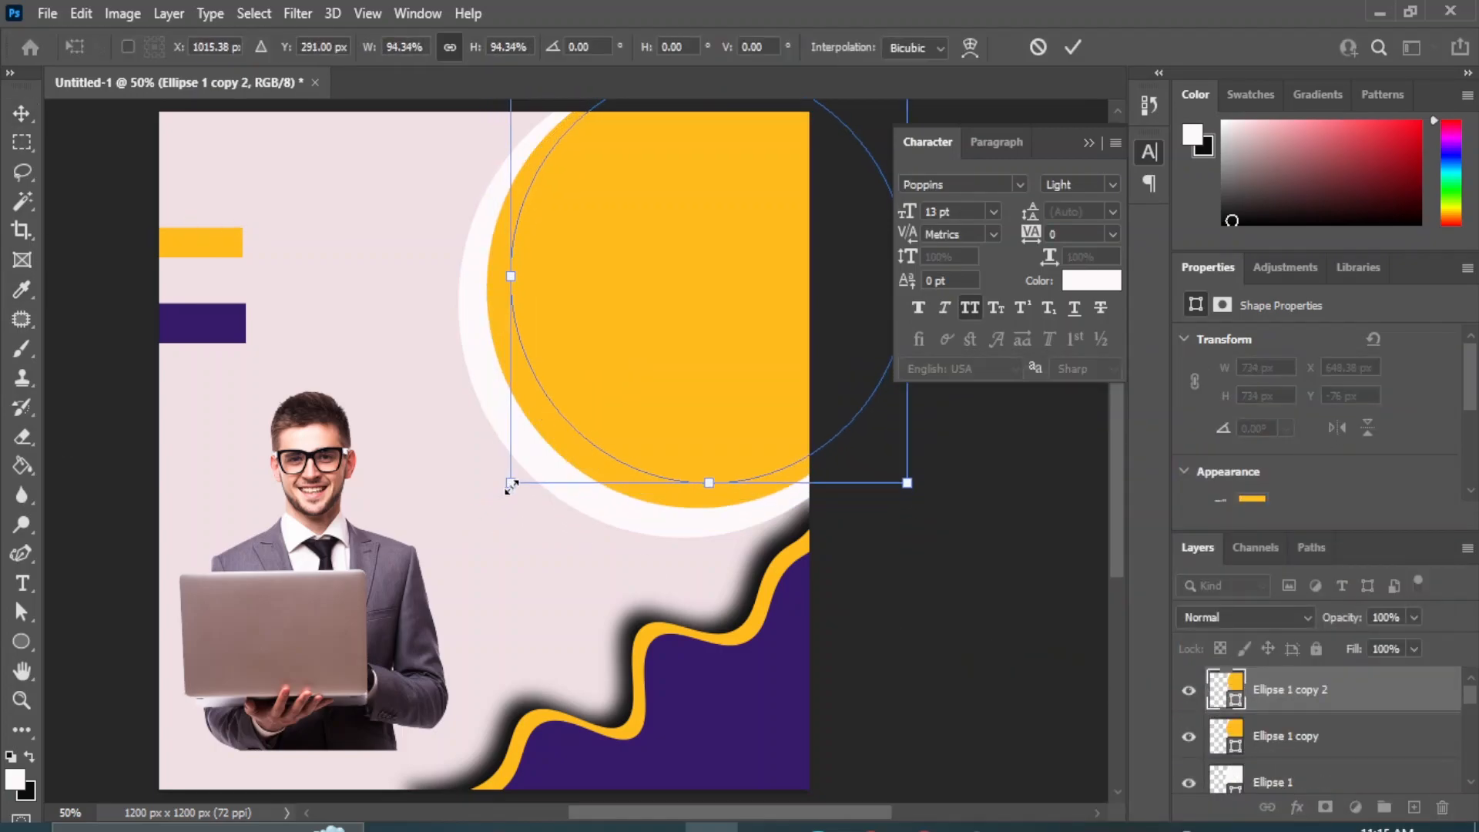
pyautogui.doubleClick(1225, 693)
pyautogui.click(379, 302)
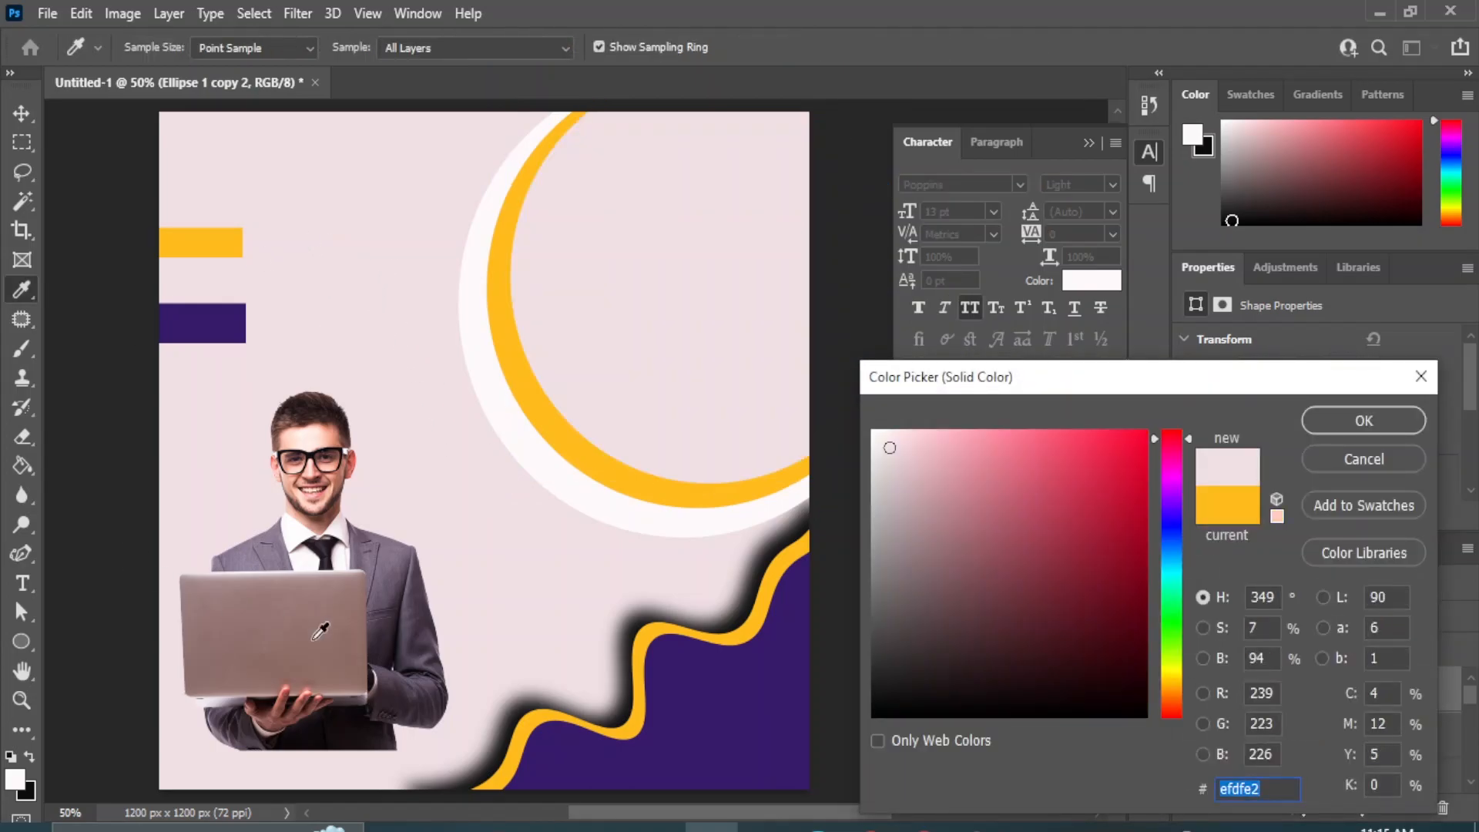
pyautogui.click(1362, 420)
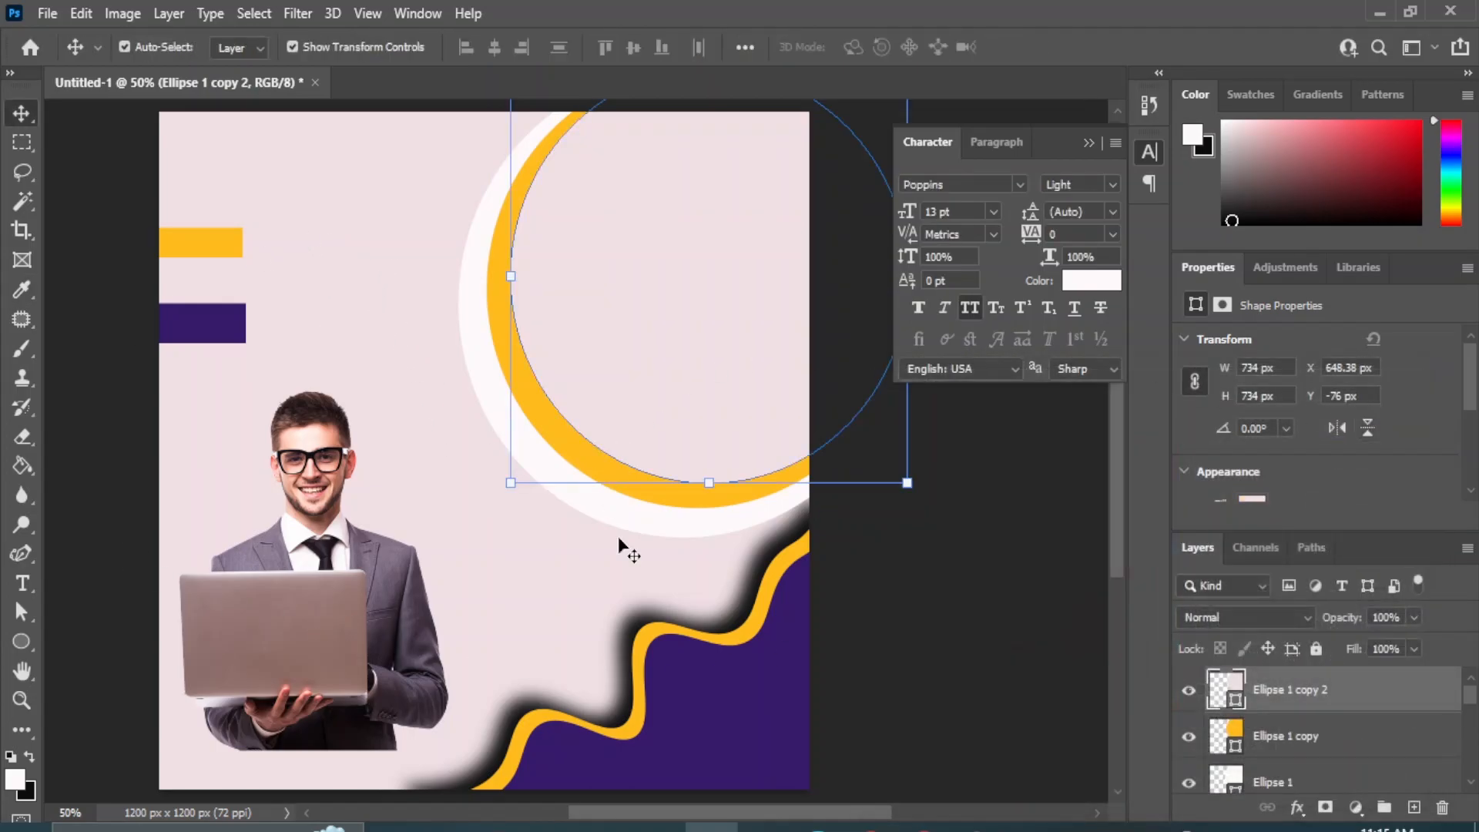
pyautogui.click(940, 614)
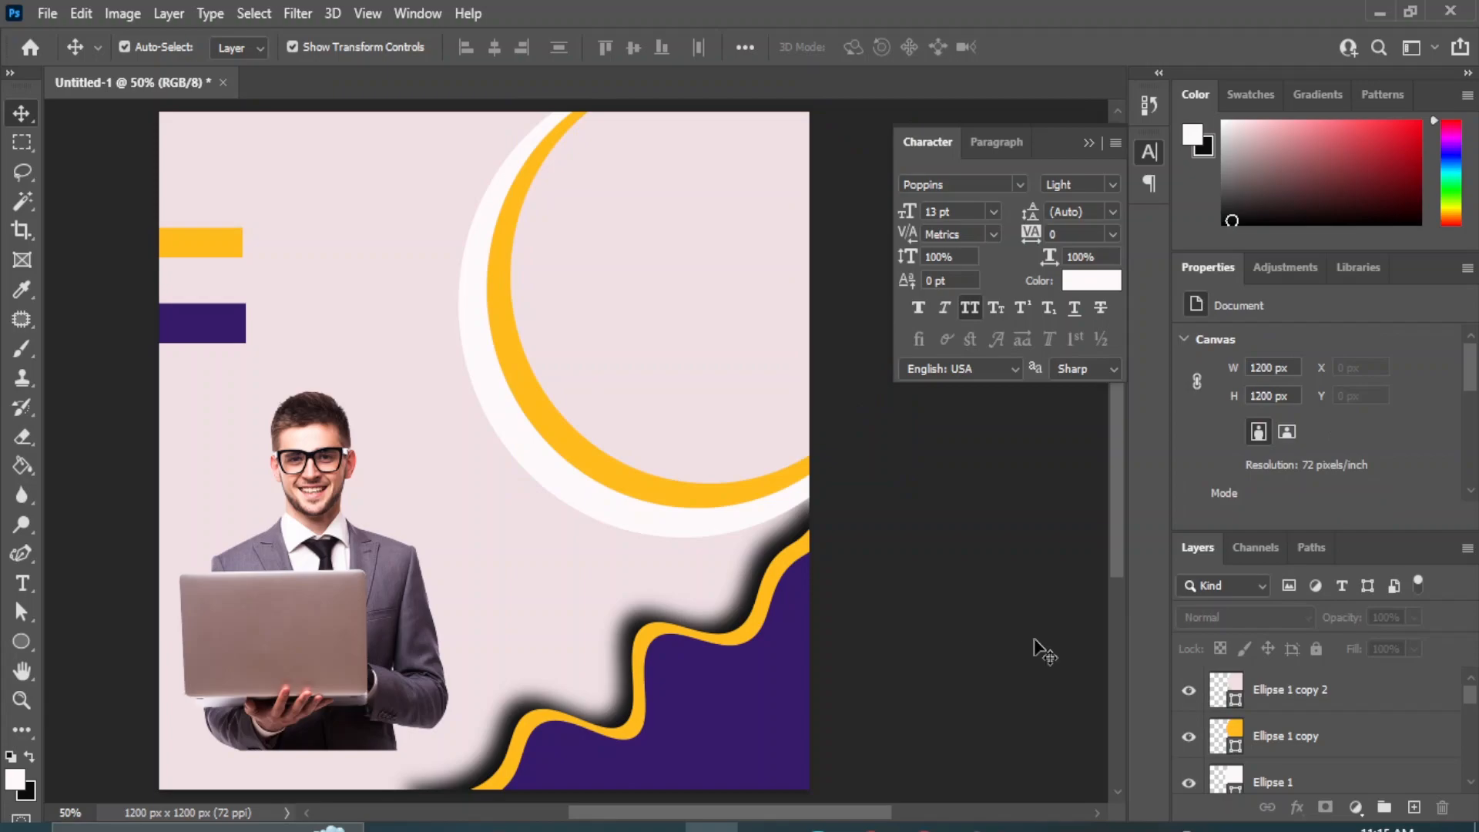
# Step: Duplicate the white circle, Ellipse 1, and enlarge the copy to about 850 × 850 px
pyautogui.click(487, 403)
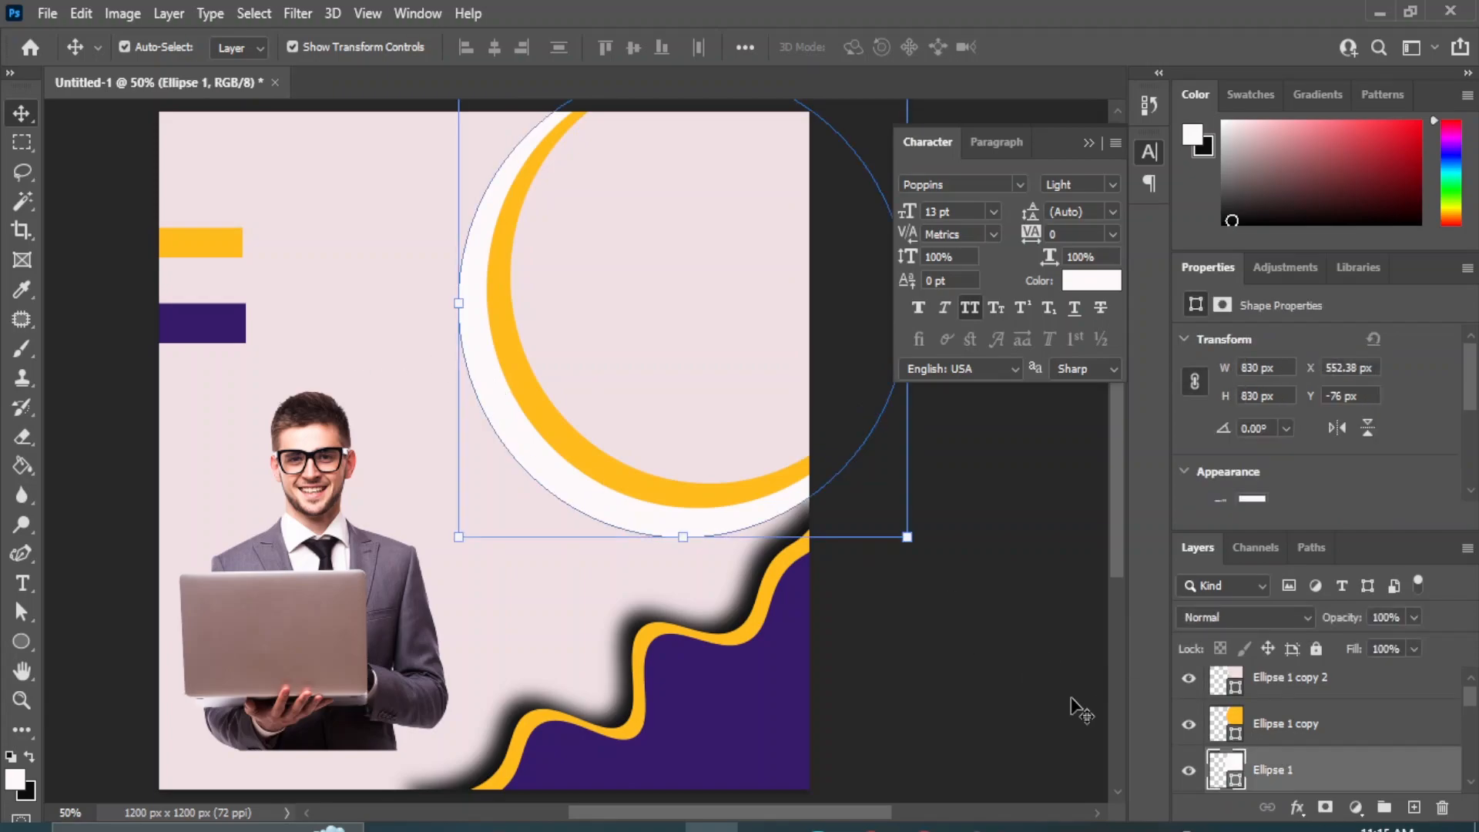
pyautogui.moveTo(1414, 773); pyautogui.dragTo(1414, 807)
pyautogui.hotkey('ctrl', 't')
pyautogui.moveTo(458, 537); pyautogui.dragTo(447, 549)
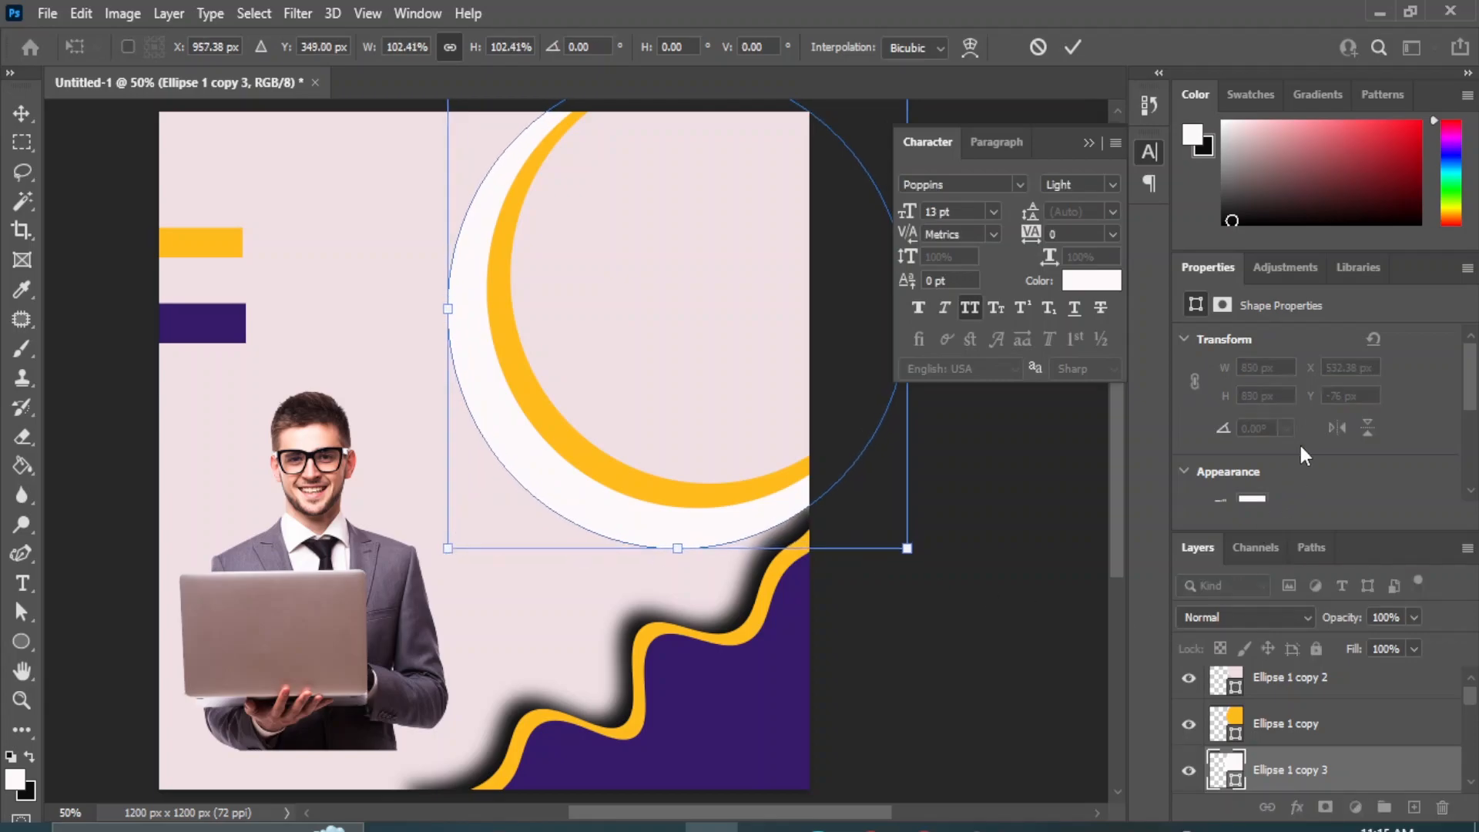
pyautogui.scroll(-1, 1299, 442)
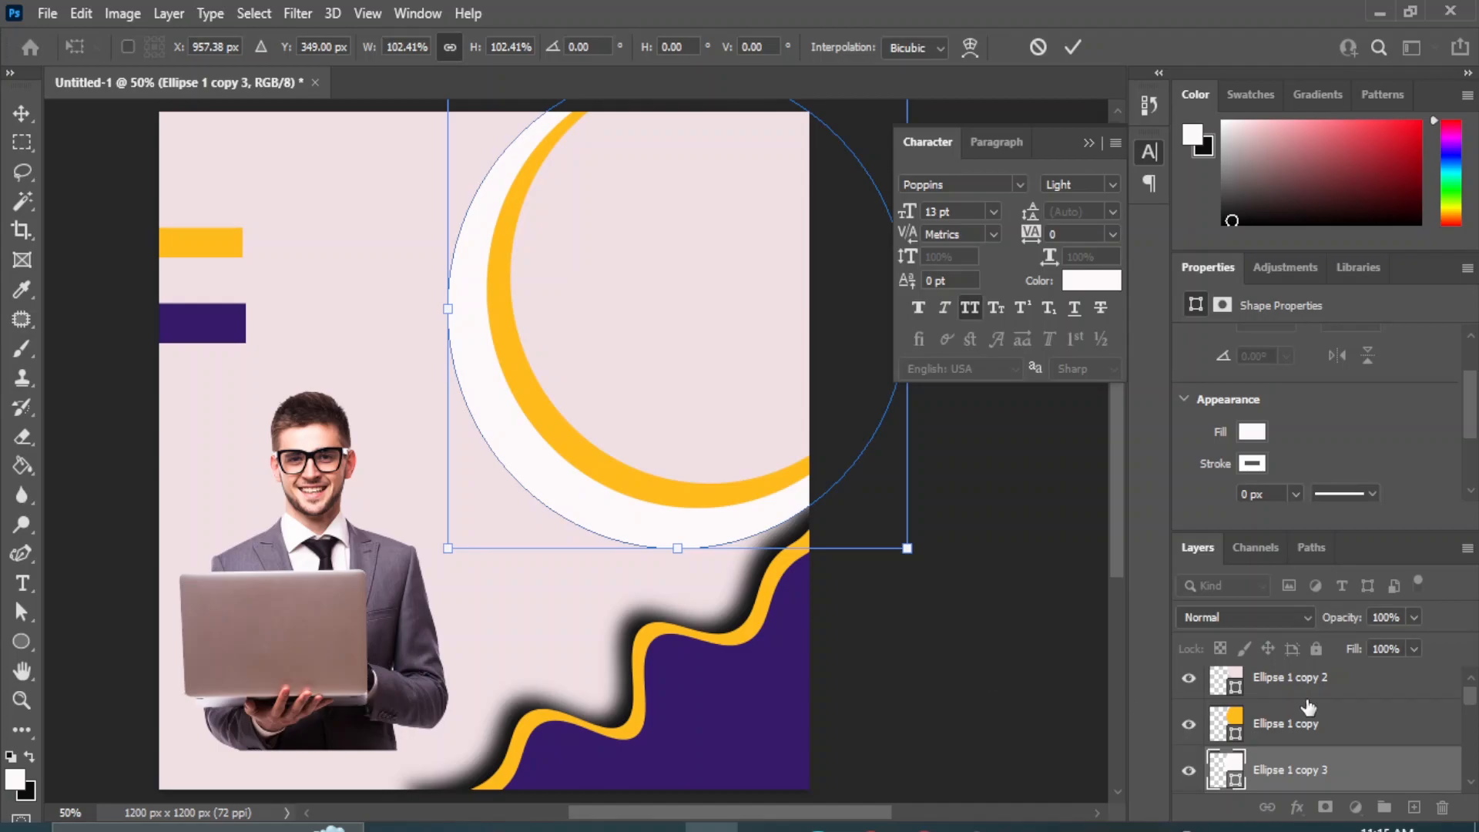
pyautogui.press('Return')
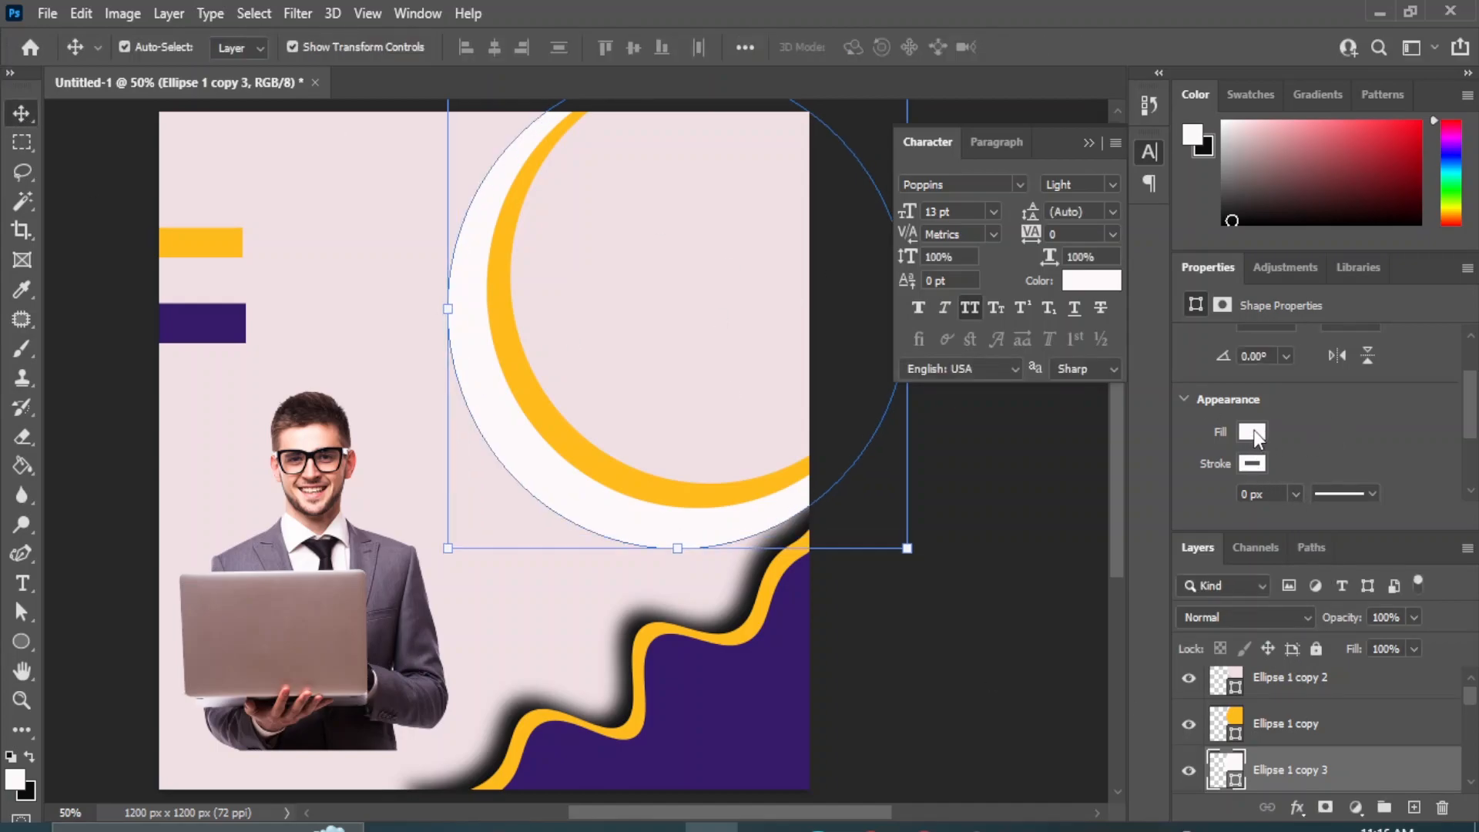
# Step: Give the enlarged circle copy no fill and a dark purple stroke of about 10.20 px
pyautogui.click(1255, 430)
pyautogui.click(1191, 475)
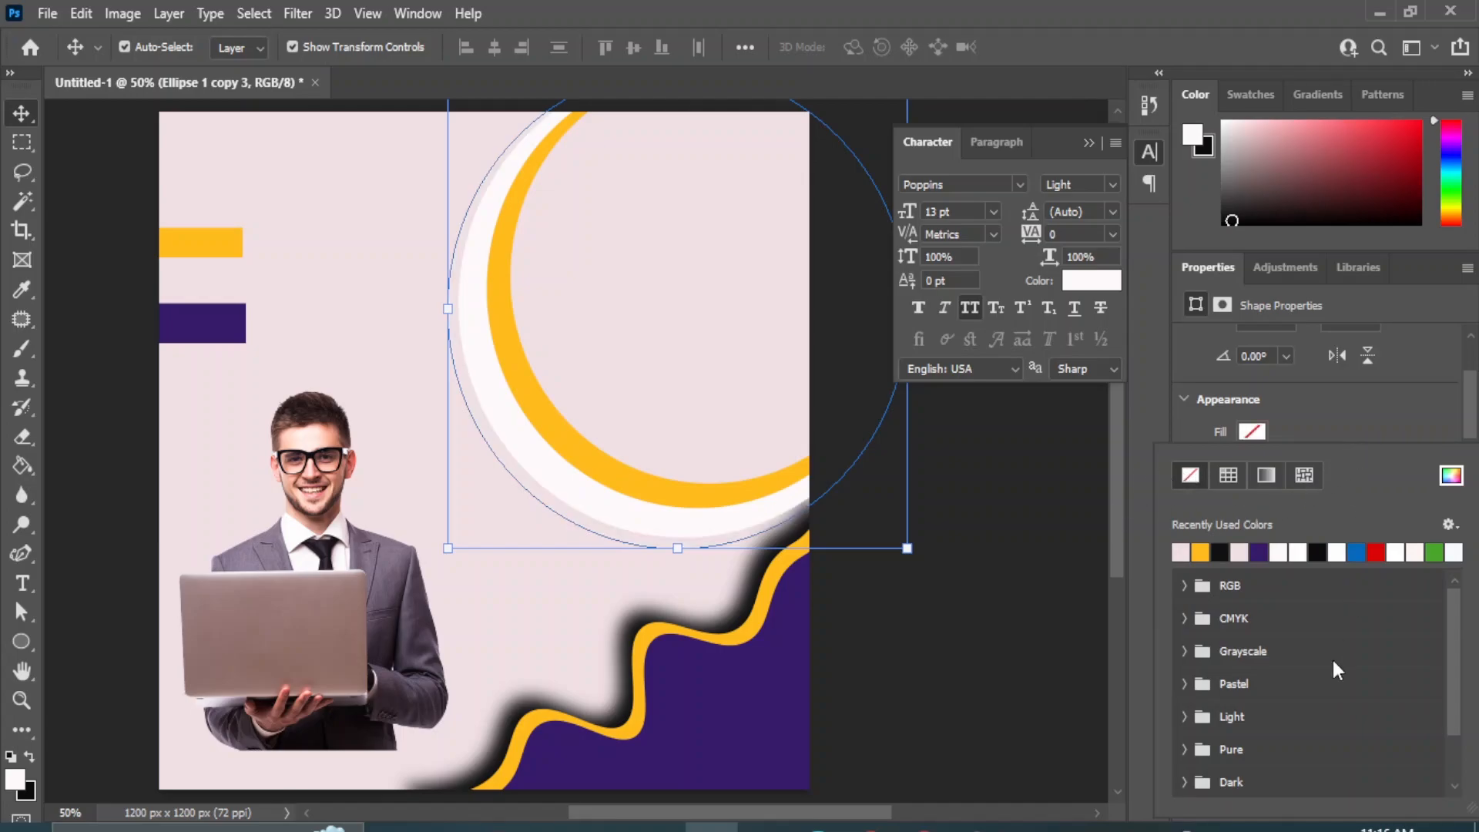
pyautogui.click(1400, 429)
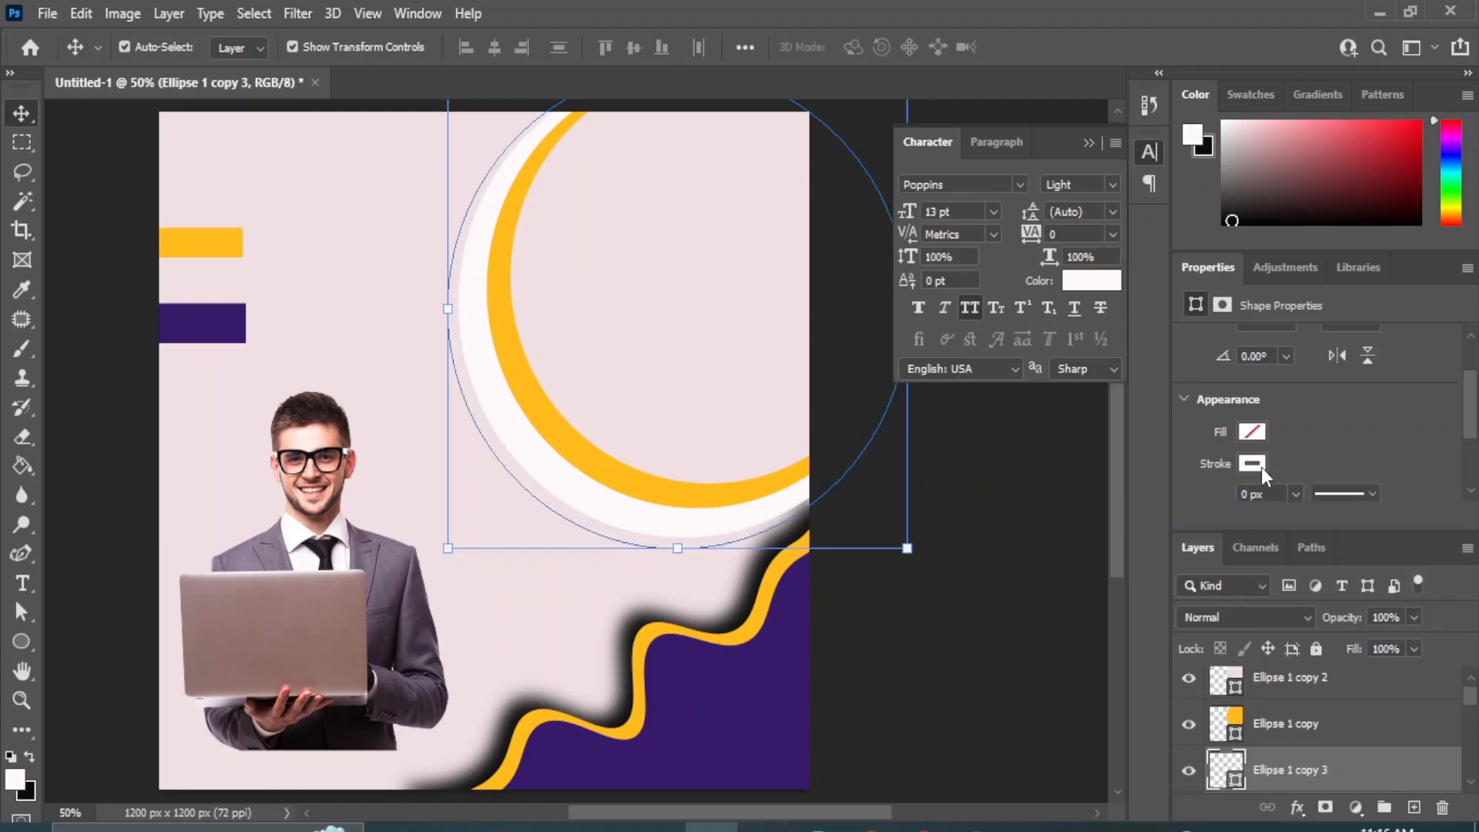
pyautogui.click(1253, 464)
pyautogui.click(1262, 557)
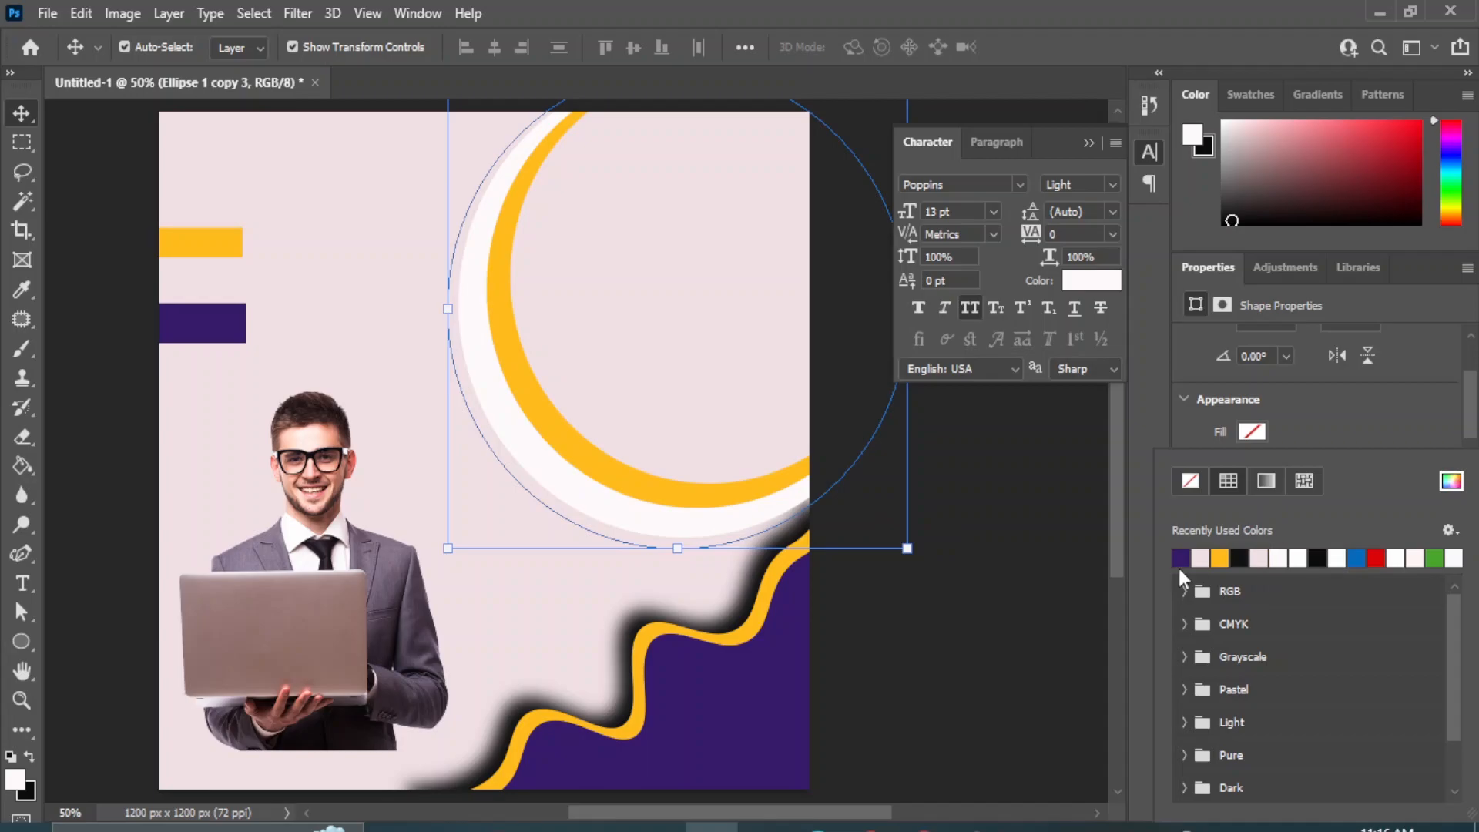
pyautogui.click(1312, 433)
pyautogui.click(1291, 495)
pyautogui.moveTo(1295, 518); pyautogui.dragTo(1328, 520)
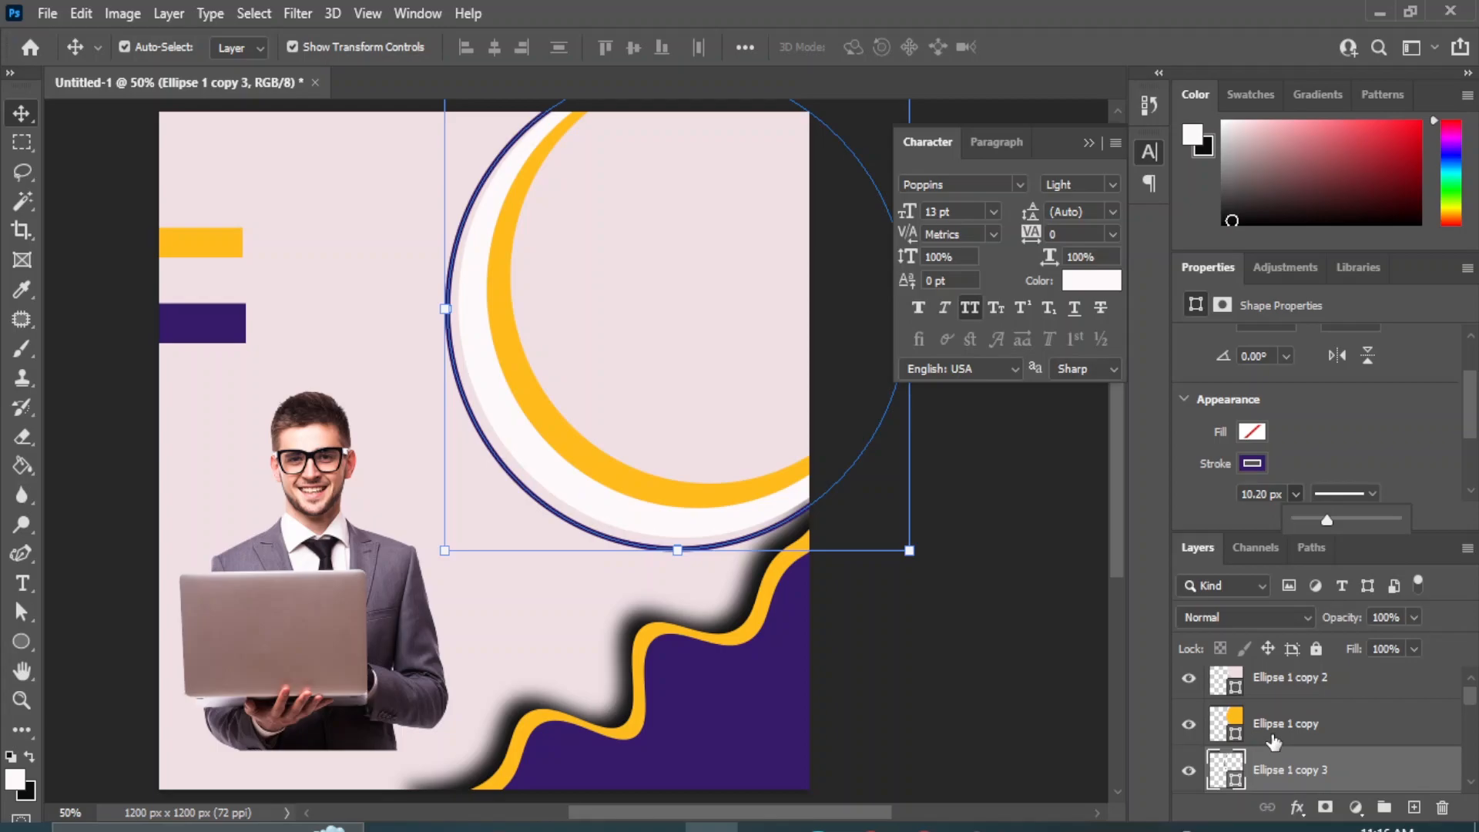
# Step: Duplicate the white circle, scale the copy to about 96.5% and fill it with the recently used dark purple
pyautogui.click(474, 339)
pyautogui.hotkey('ctrl', 'j')
pyautogui.hotkey('ctrl', 't')
pyautogui.moveTo(458, 537); pyautogui.dragTo(474, 521)
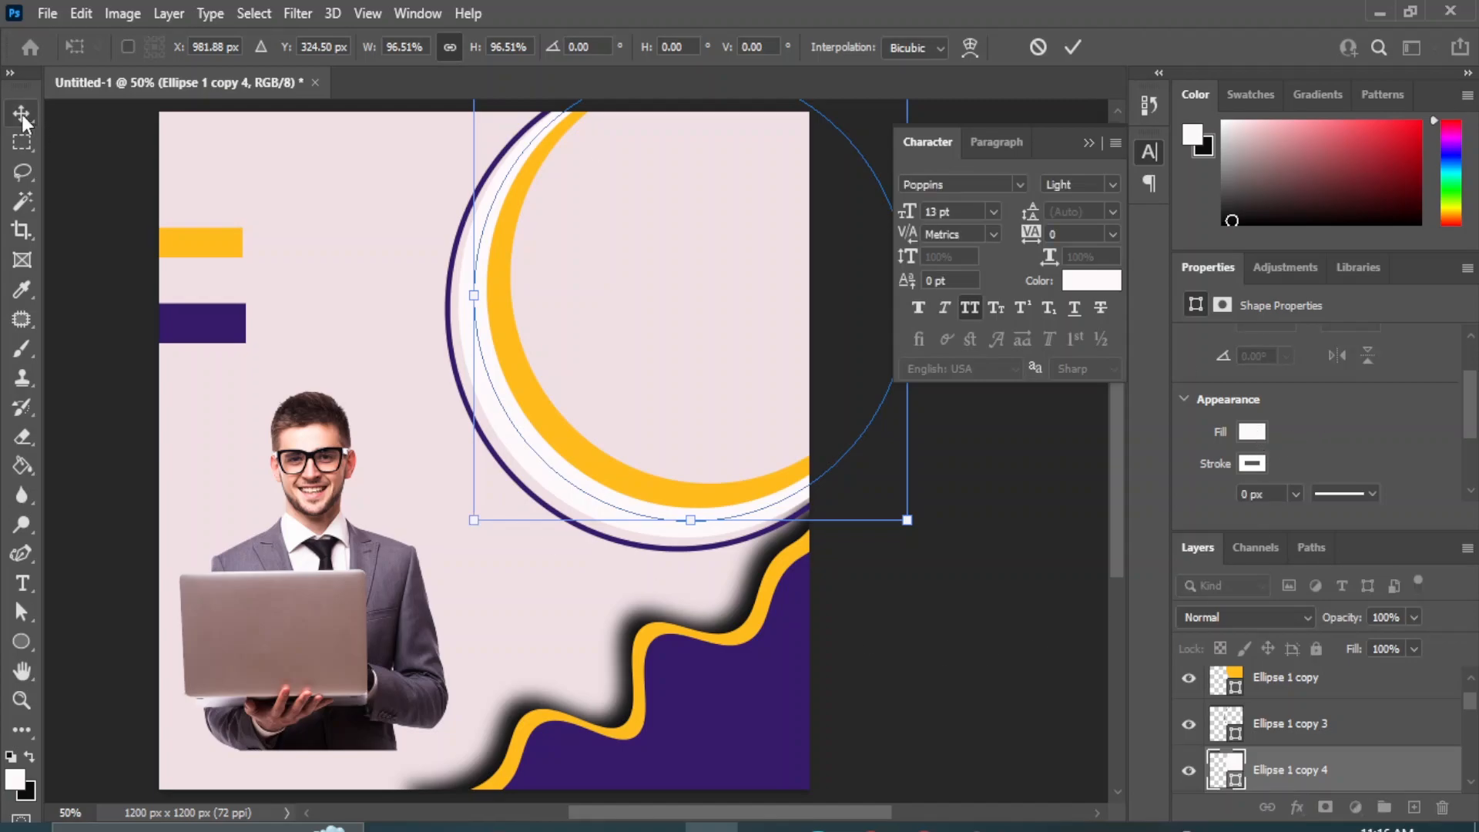
pyautogui.press('Return')
pyautogui.click(1253, 432)
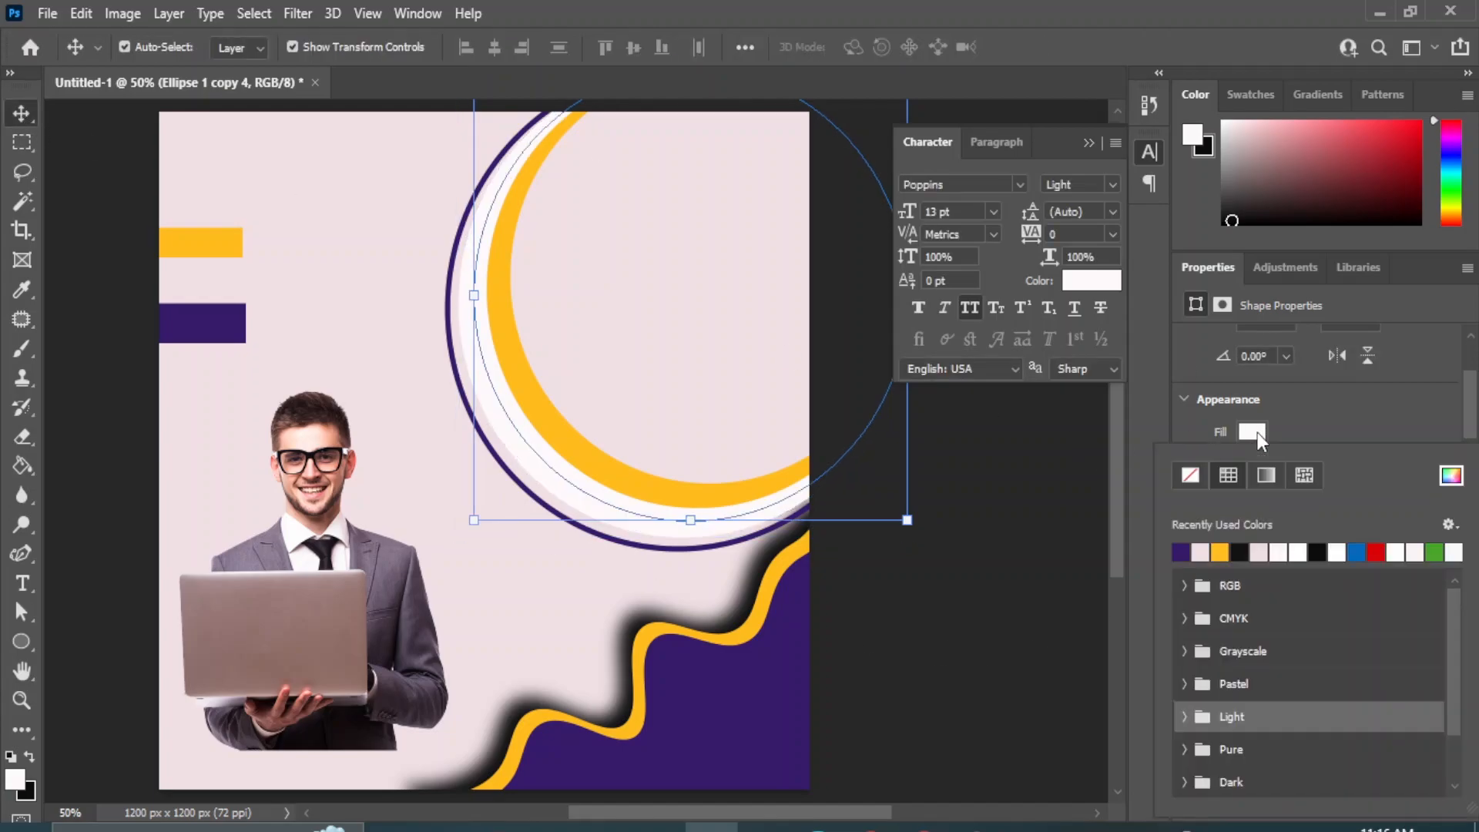
pyautogui.click(1186, 551)
pyautogui.click(1037, 691)
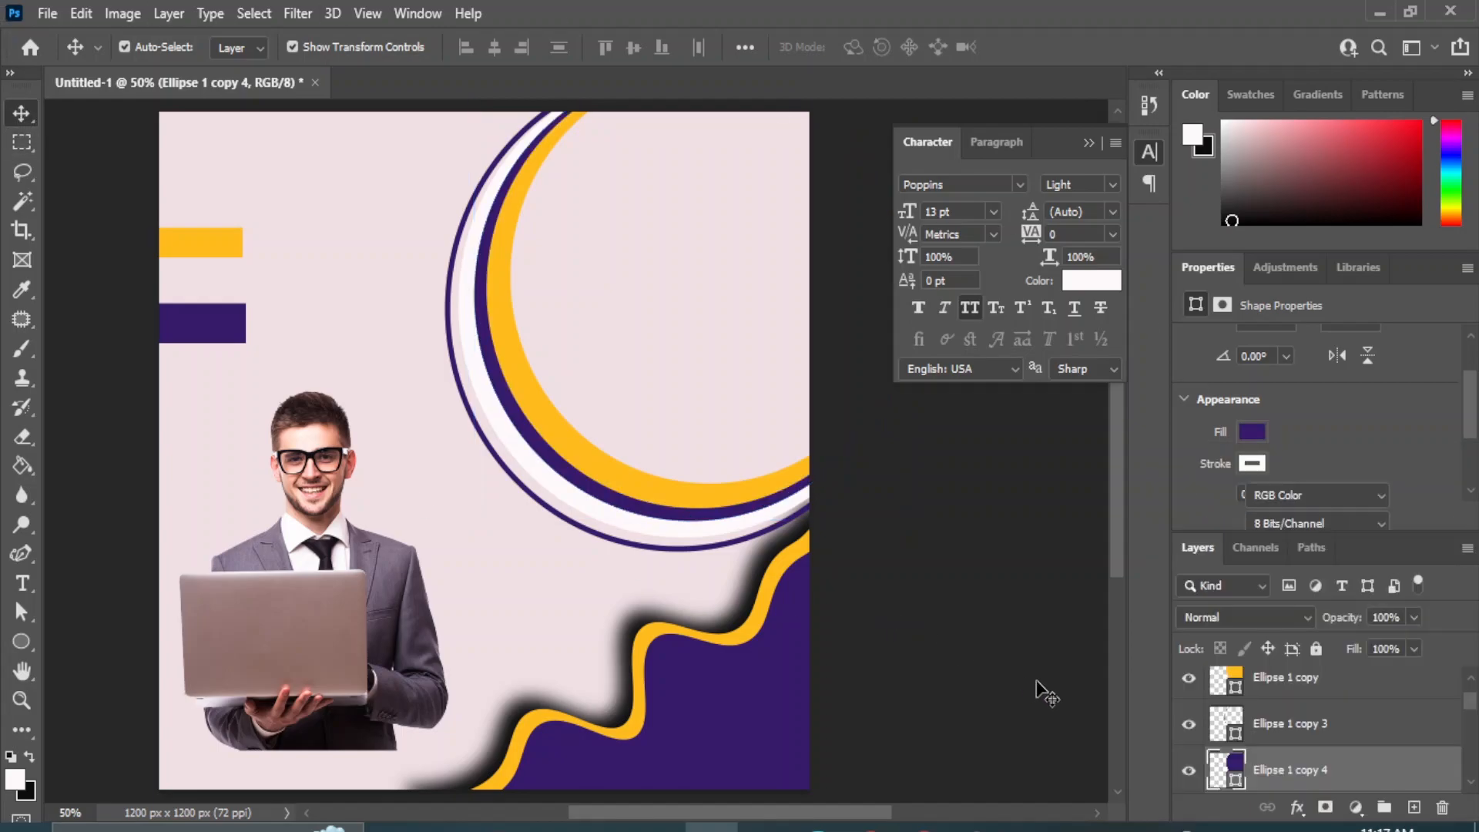
# Step: Align all five circle layers, Ellipse 1 through Ellipse 1 copy 2, on their horizontal and vertical centers
pyautogui.scroll(-5, 1290, 765)
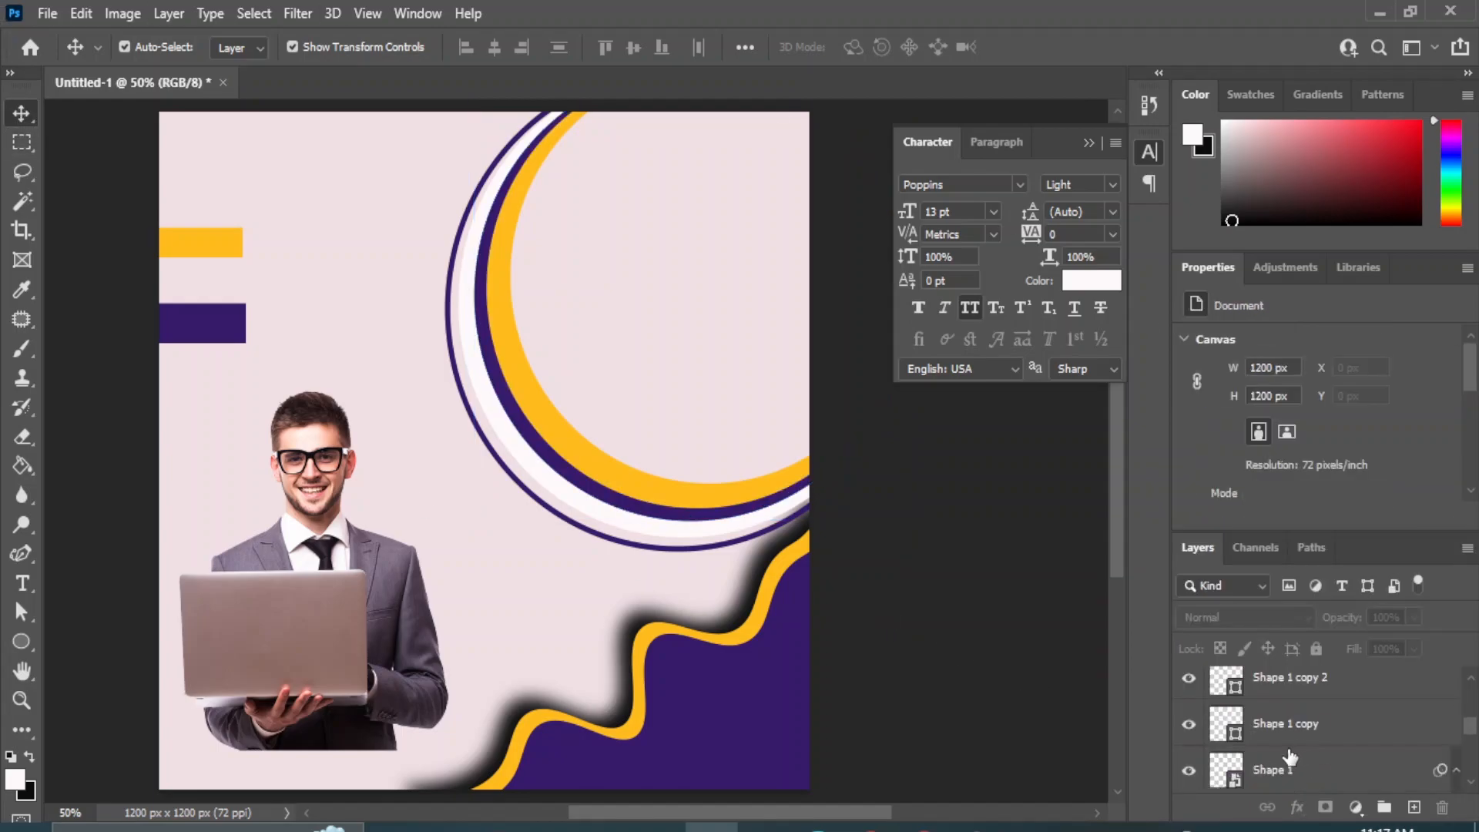
pyautogui.click(1267, 682)
pyautogui.scroll(4, 1298, 705)
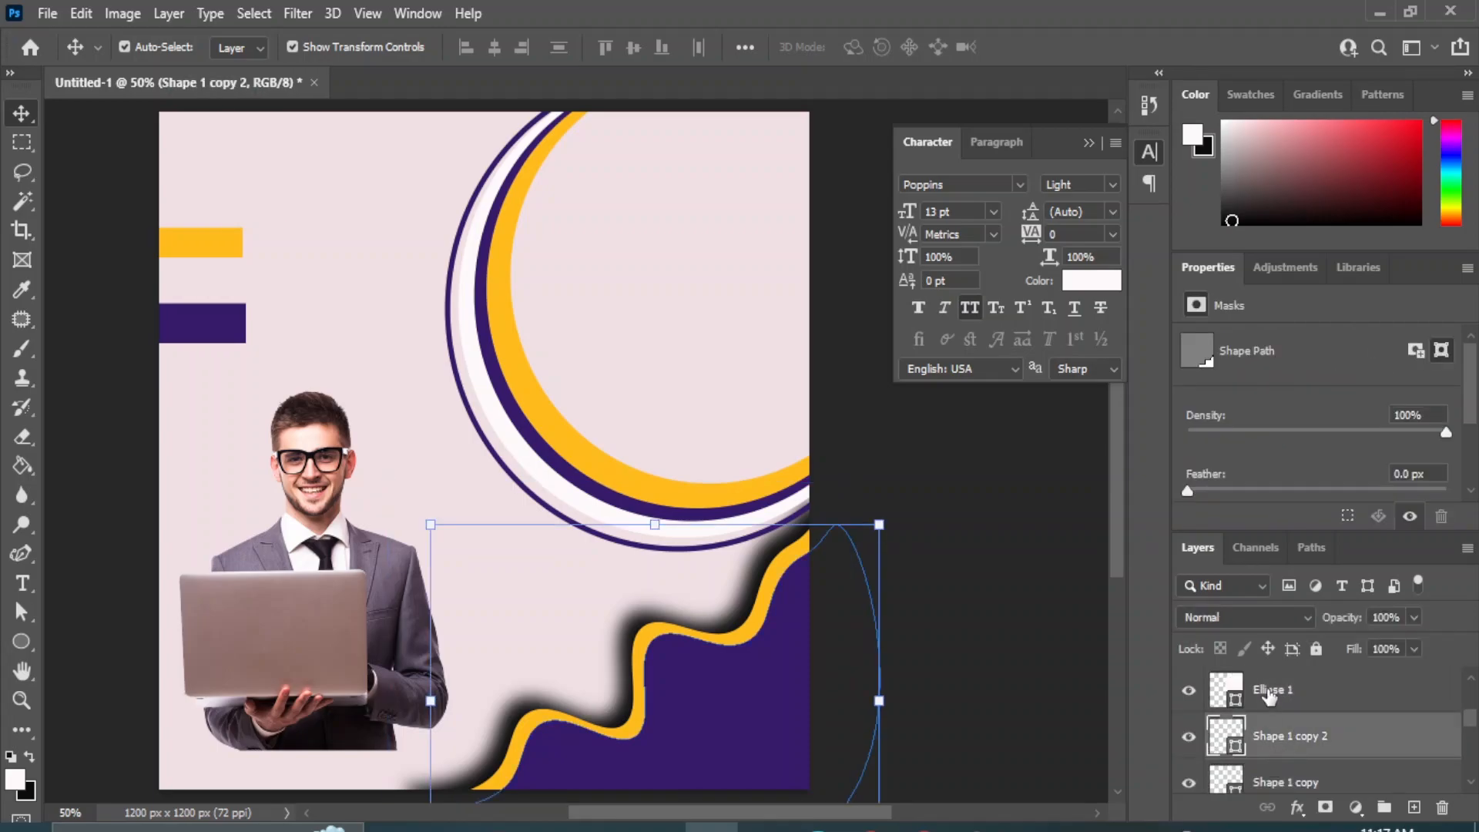
pyautogui.click(1270, 690)
pyautogui.scroll(2, 1310, 705)
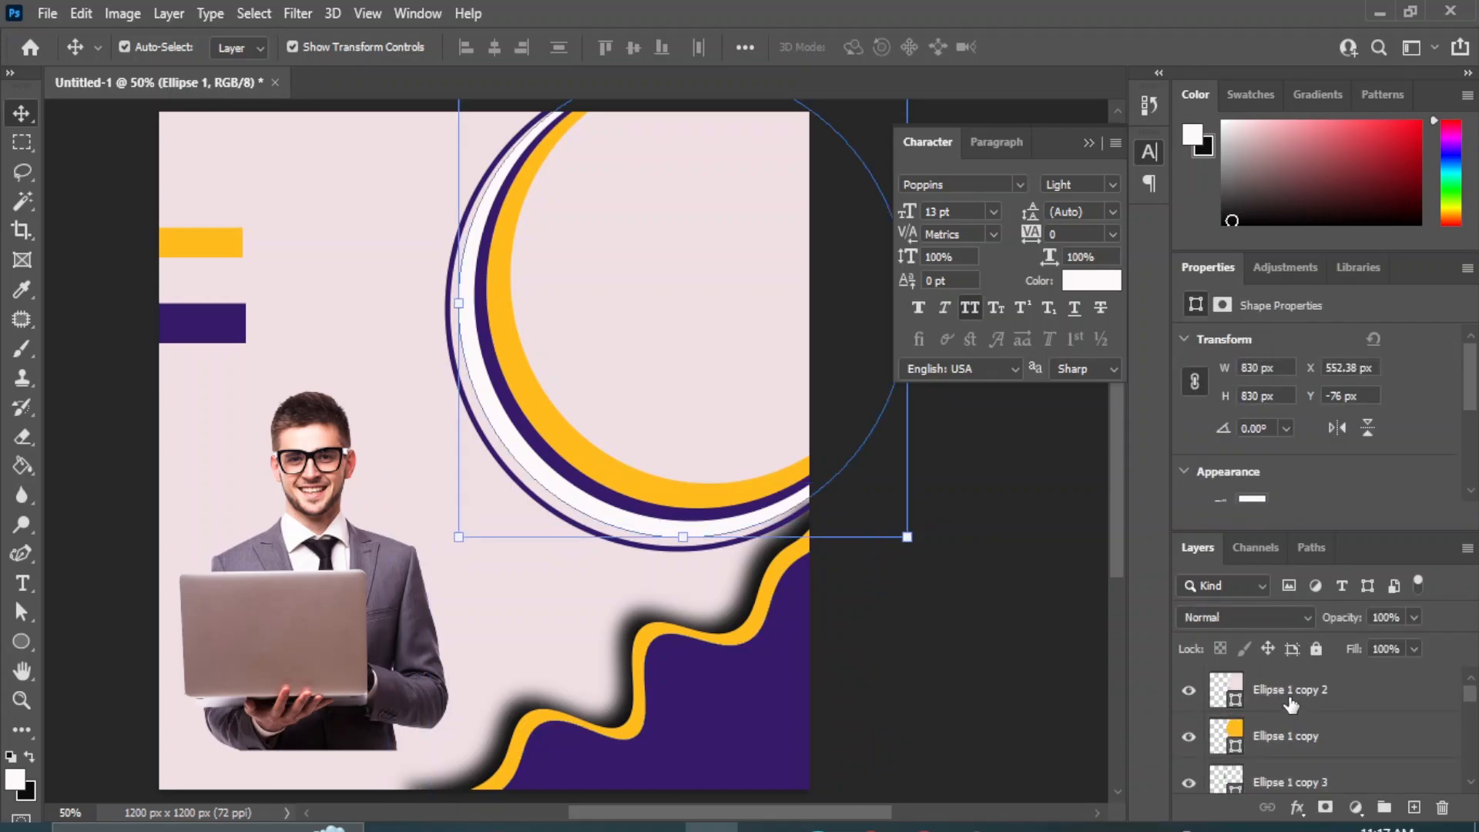
pyautogui.keyDown('shift'); pyautogui.click(1291, 693); pyautogui.keyUp('shift')
pyautogui.click(494, 48)
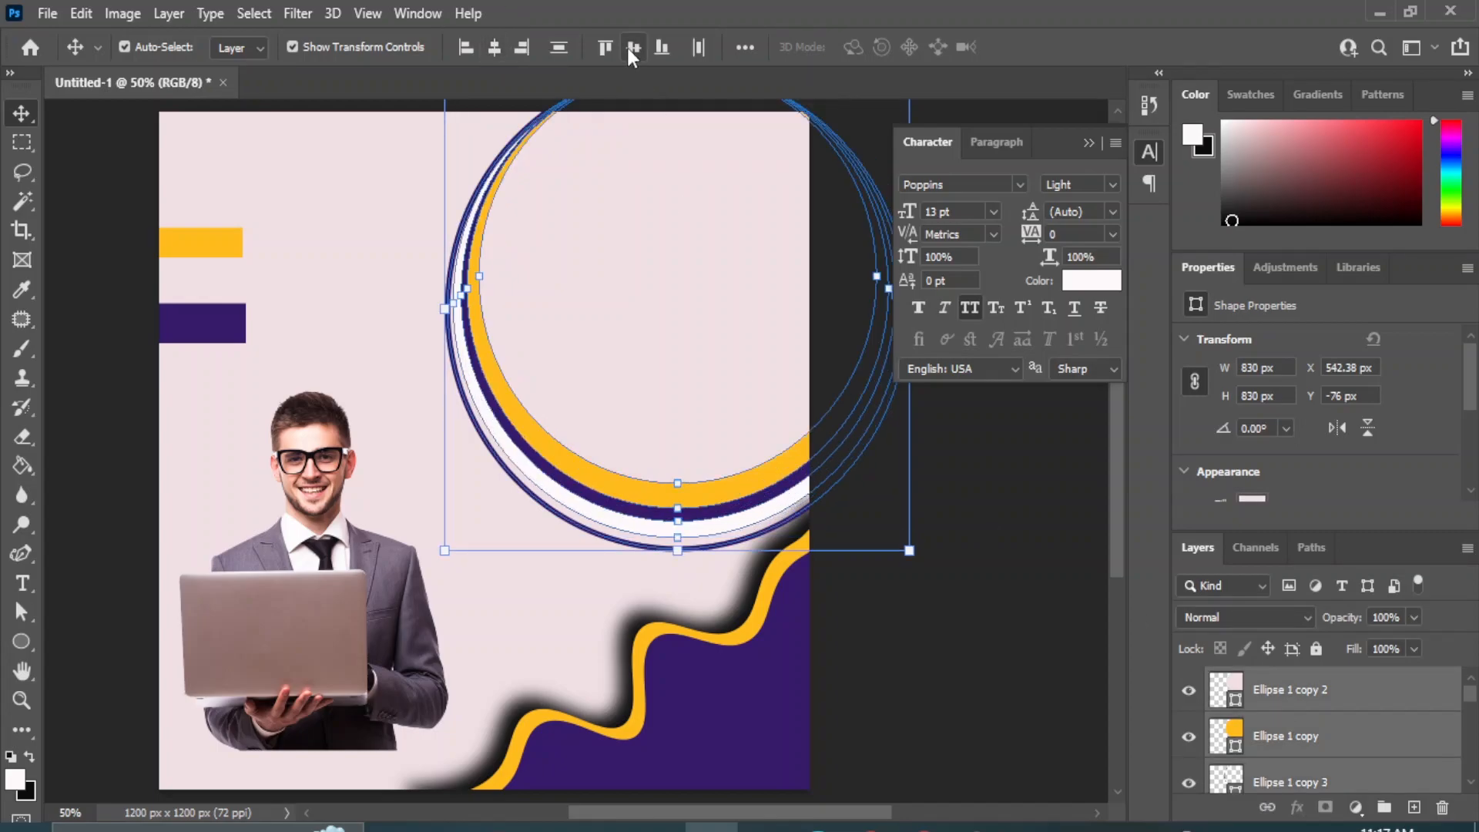
pyautogui.click(633, 47)
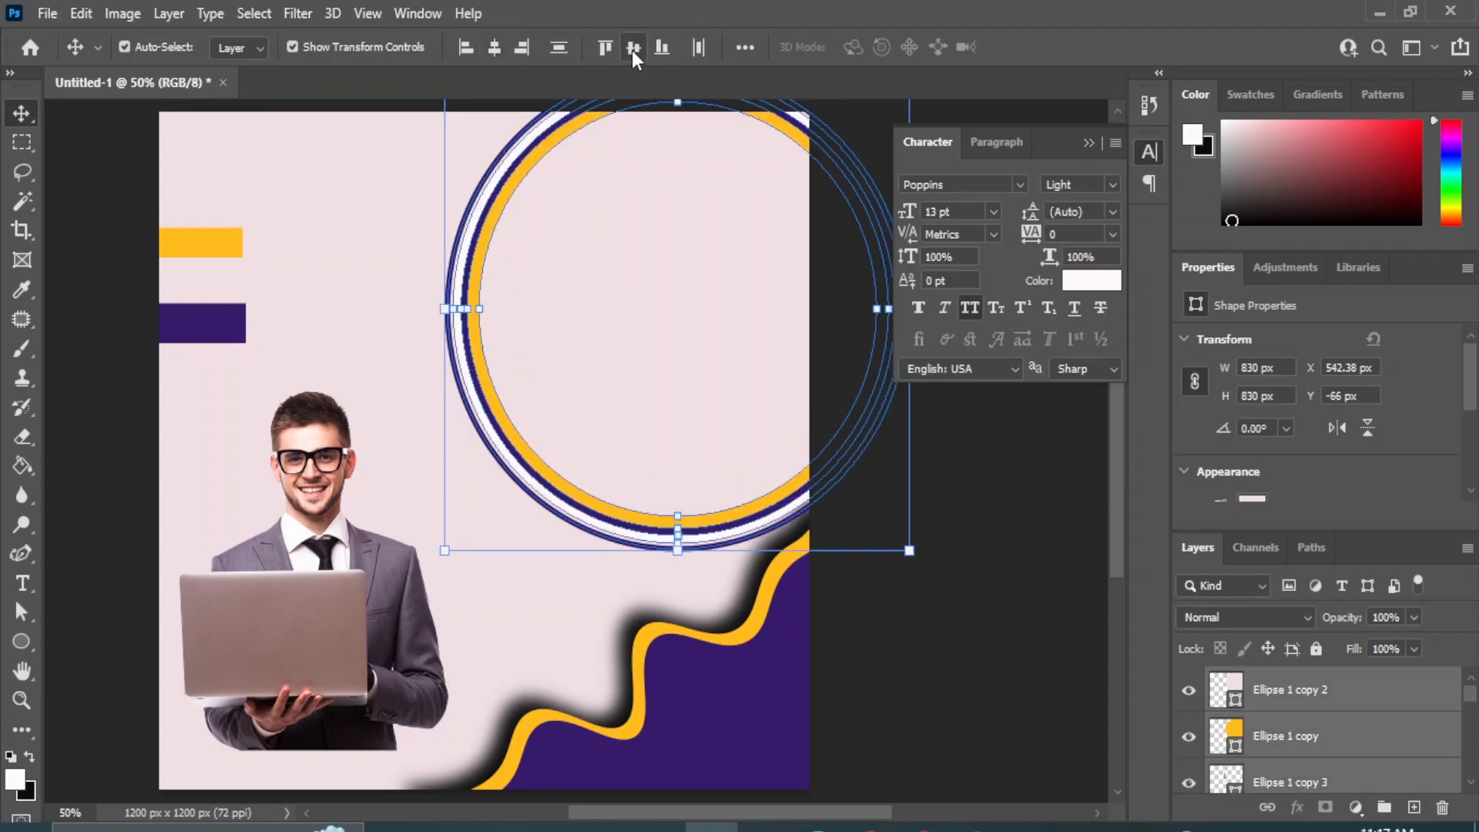
pyautogui.click(940, 662)
# Step: Enlarge the outer purple outlined ring to about 865 × 865 px
pyautogui.click(490, 454)
pyautogui.moveTo(440, 554); pyautogui.dragTo(437, 560)
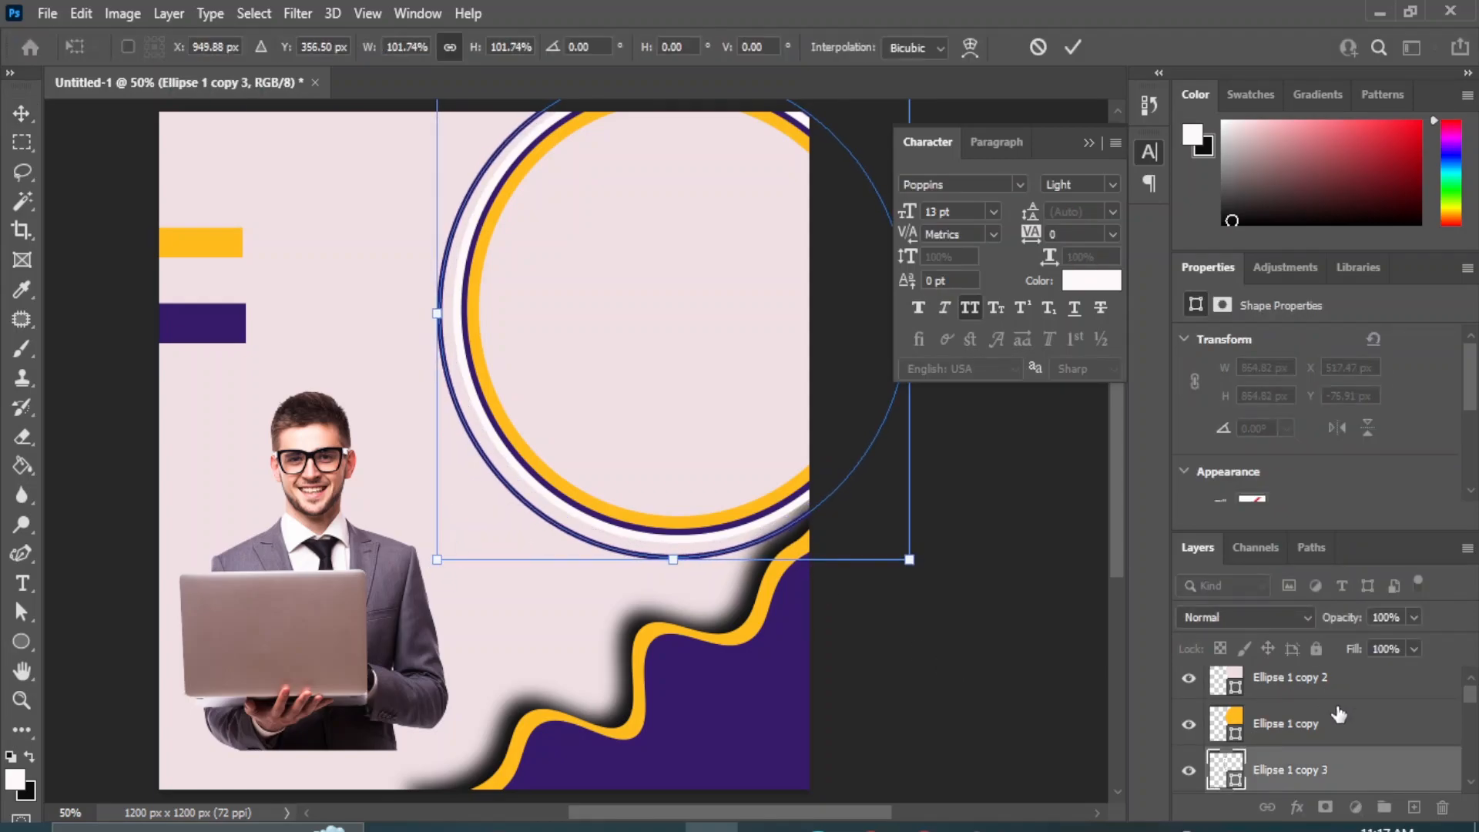
# Step: Try to center-align only the layers from Ellipse 1 copy 3 to Ellipse 1 copy 2, and undo the vertical alignment
pyautogui.keyDown('shift'); pyautogui.click(1302, 682); pyautogui.keyUp('shift')
pyautogui.click(494, 48)
pyautogui.click(633, 47)
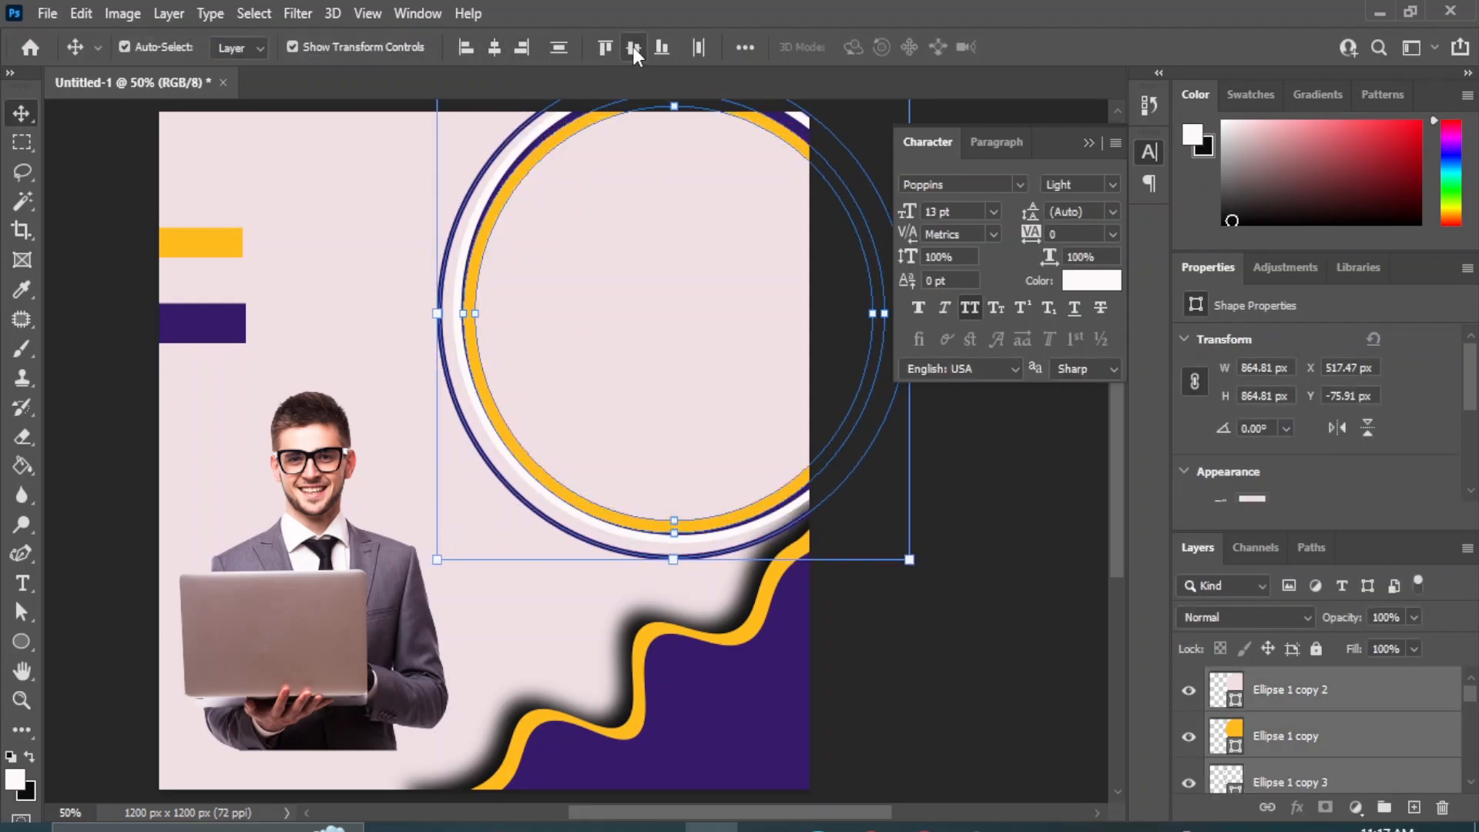
pyautogui.scroll(-1, 1356, 717)
pyautogui.click(1309, 767)
pyautogui.scroll(1, 1310, 766)
pyautogui.click(964, 594)
pyautogui.hotkey('ctrl', 'z')
pyautogui.click(604, 546)
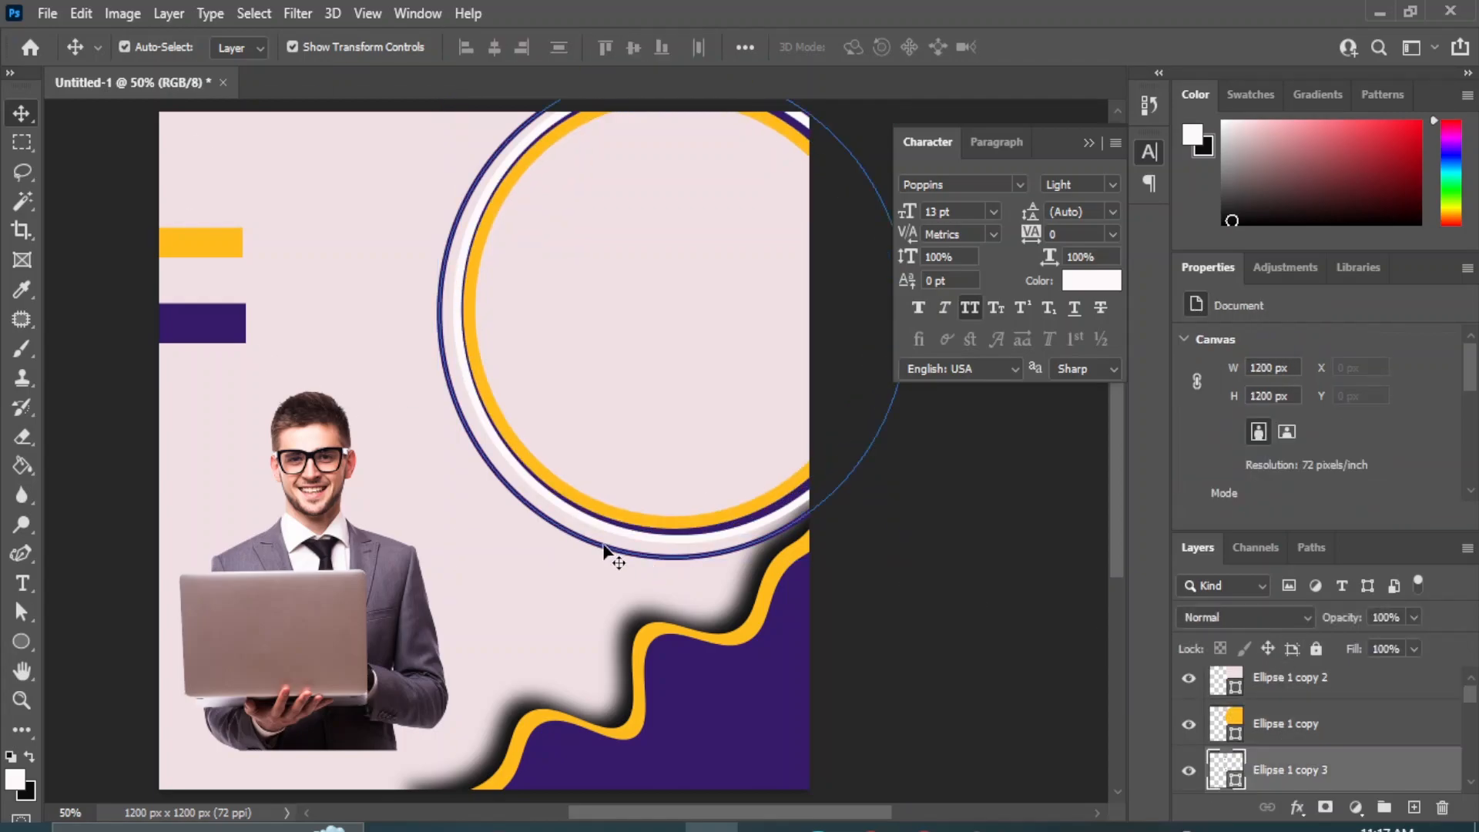
# Step: Align all circle layers, from Ellipse 1 to Ellipse 1 copy 2, on their horizontal centers
pyautogui.scroll(-4, 1264, 693)
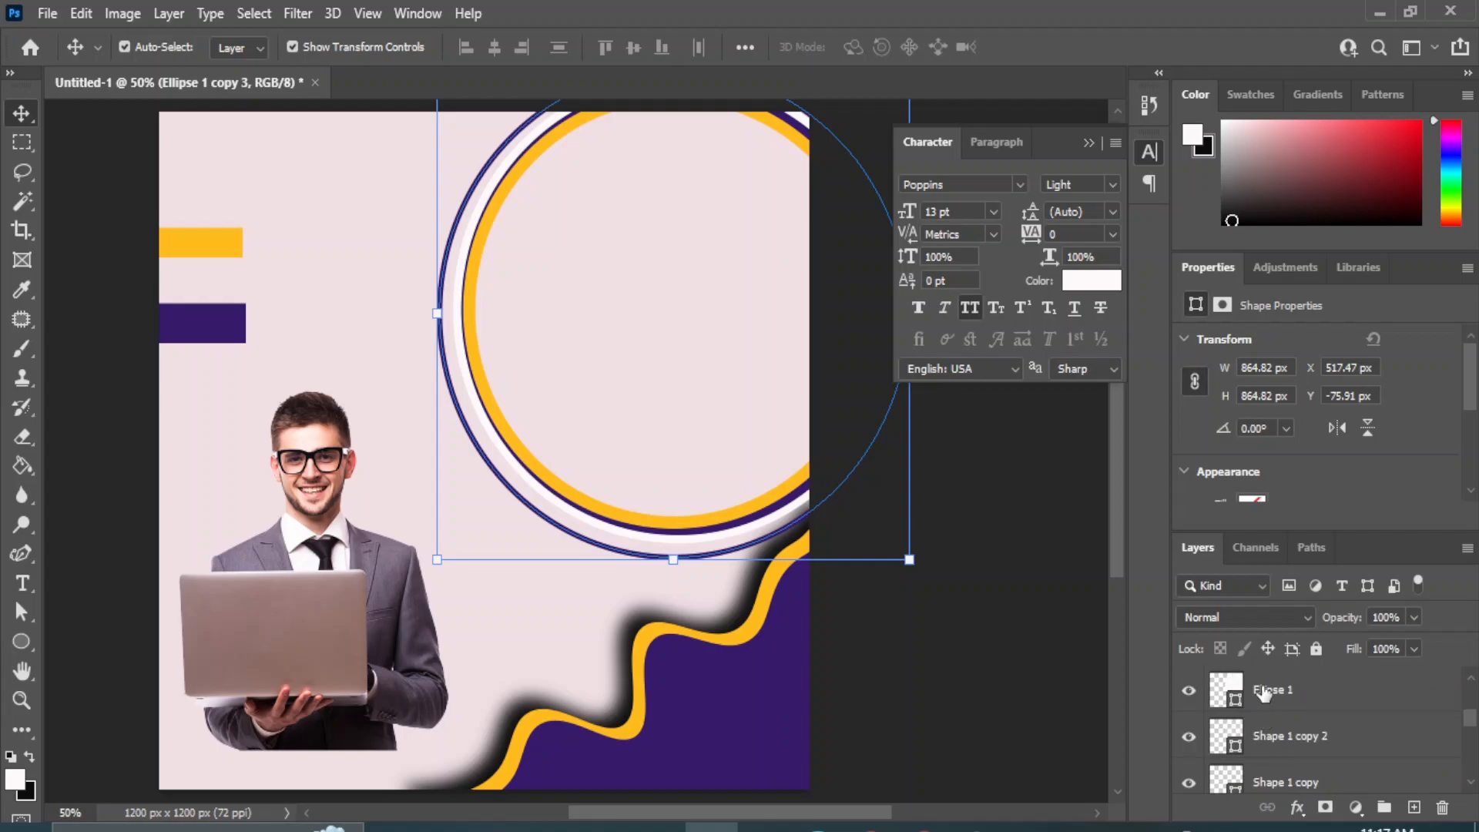
pyautogui.click(1261, 692)
pyautogui.scroll(4, 1307, 717)
pyautogui.keyDown('shift'); pyautogui.click(1295, 697); pyautogui.keyUp('shift')
pyautogui.click(494, 49)
pyautogui.click(633, 48)
pyautogui.click(951, 693)
# Step: Reselect all circle layers, Ellipse 1 through Ellipse 1 copy 2, and align their vertical centers
pyautogui.scroll(-2, 1320, 739)
pyautogui.scroll(-2, 1319, 742)
pyautogui.click(1261, 699)
pyautogui.scroll(4, 1308, 734)
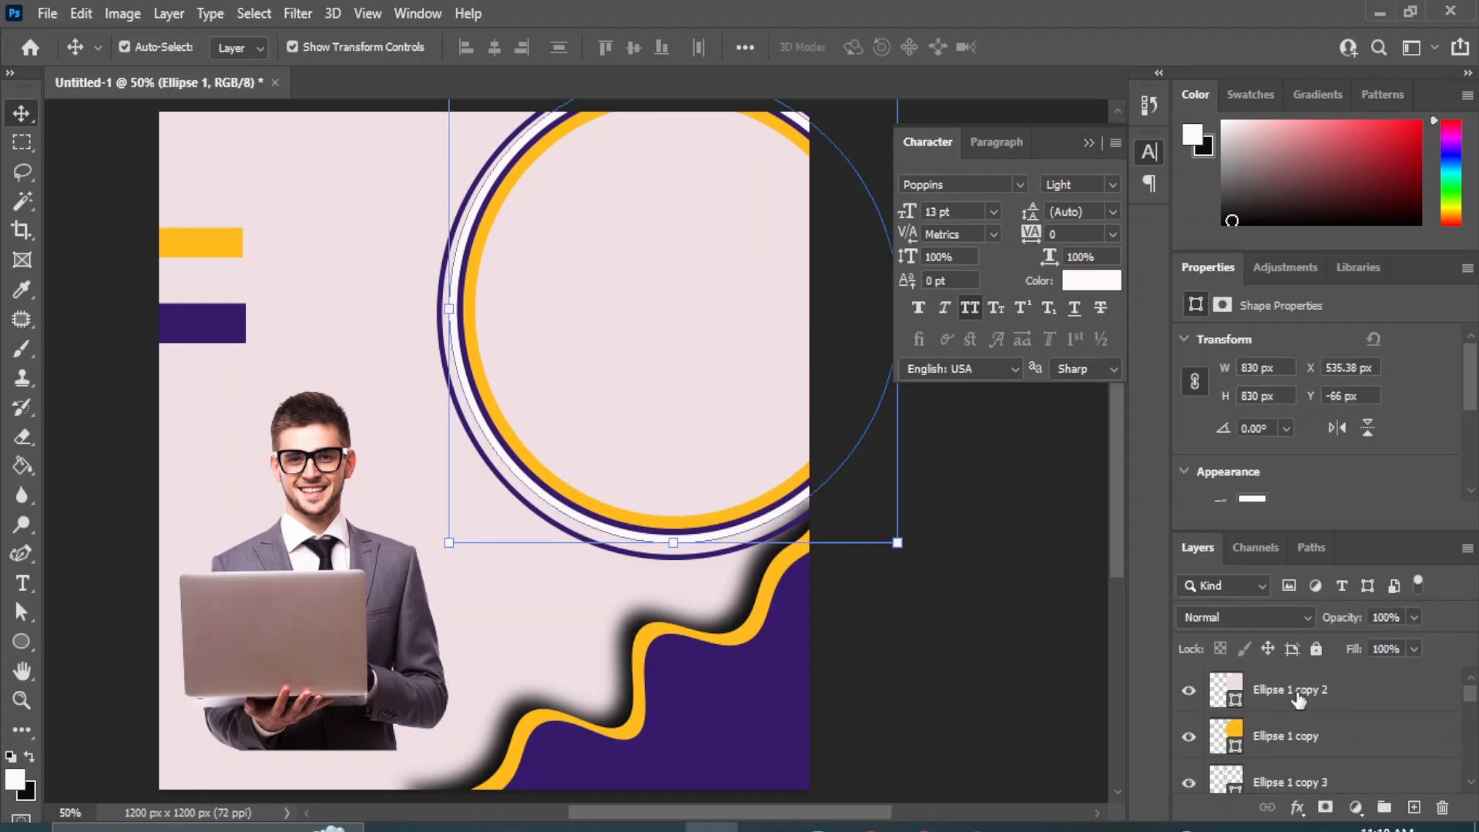
pyautogui.keyDown('shift'); pyautogui.click(1299, 698); pyautogui.keyUp('shift')
pyautogui.click(633, 48)
# Step: Nudge the aligned circles up and to the right, placing the outer ring at about X 597 px, Y -116 px
pyautogui.hotkey('shift', 'Up')
pyautogui.hotkey('shift', 'Up')
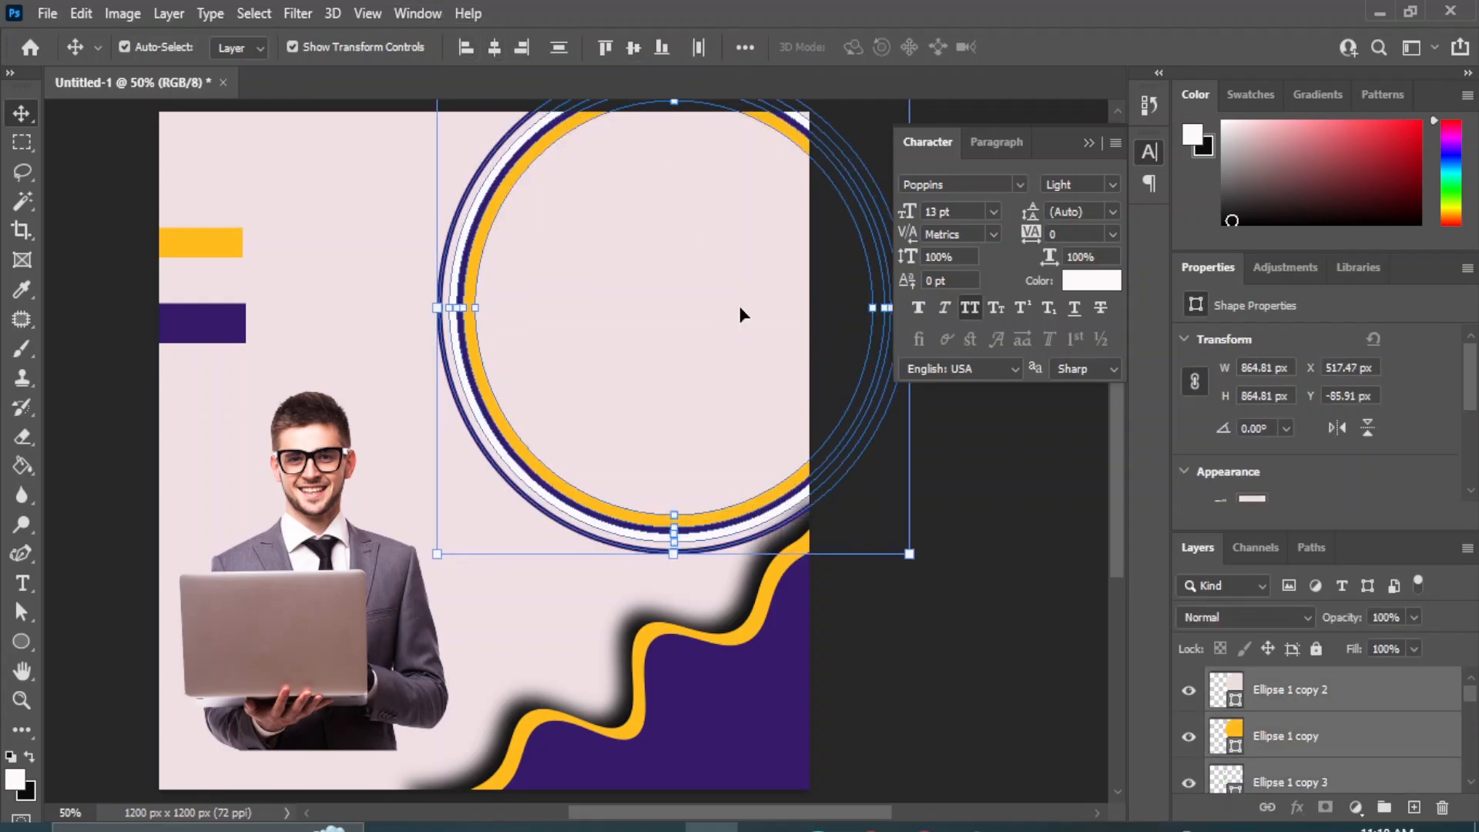
pyautogui.hotkey('shift', 'Right')
pyautogui.hotkey('shift', 'Right')
pyautogui.hotkey('shift', 'Right')
pyautogui.hotkey('shift', 'Right')
pyautogui.hotkey('shift', 'Right')
pyautogui.hotkey('shift', 'Right')
pyautogui.hotkey('shift', 'Right')
pyautogui.hotkey('shift', 'Right')
pyautogui.hotkey('shift', 'Right')
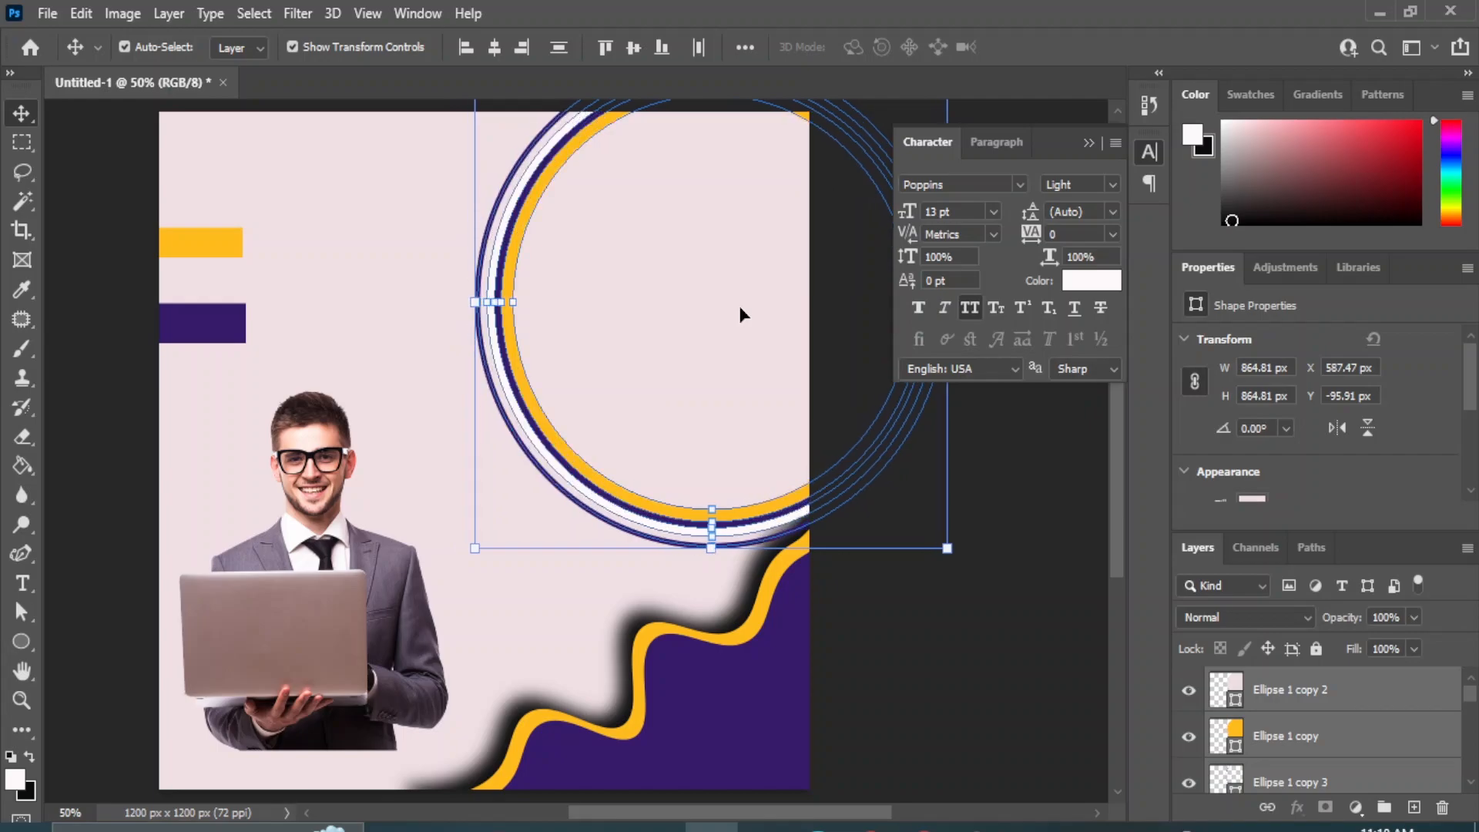
pyautogui.hotkey('shift', 'Up')
pyautogui.hotkey('shift', 'Up')
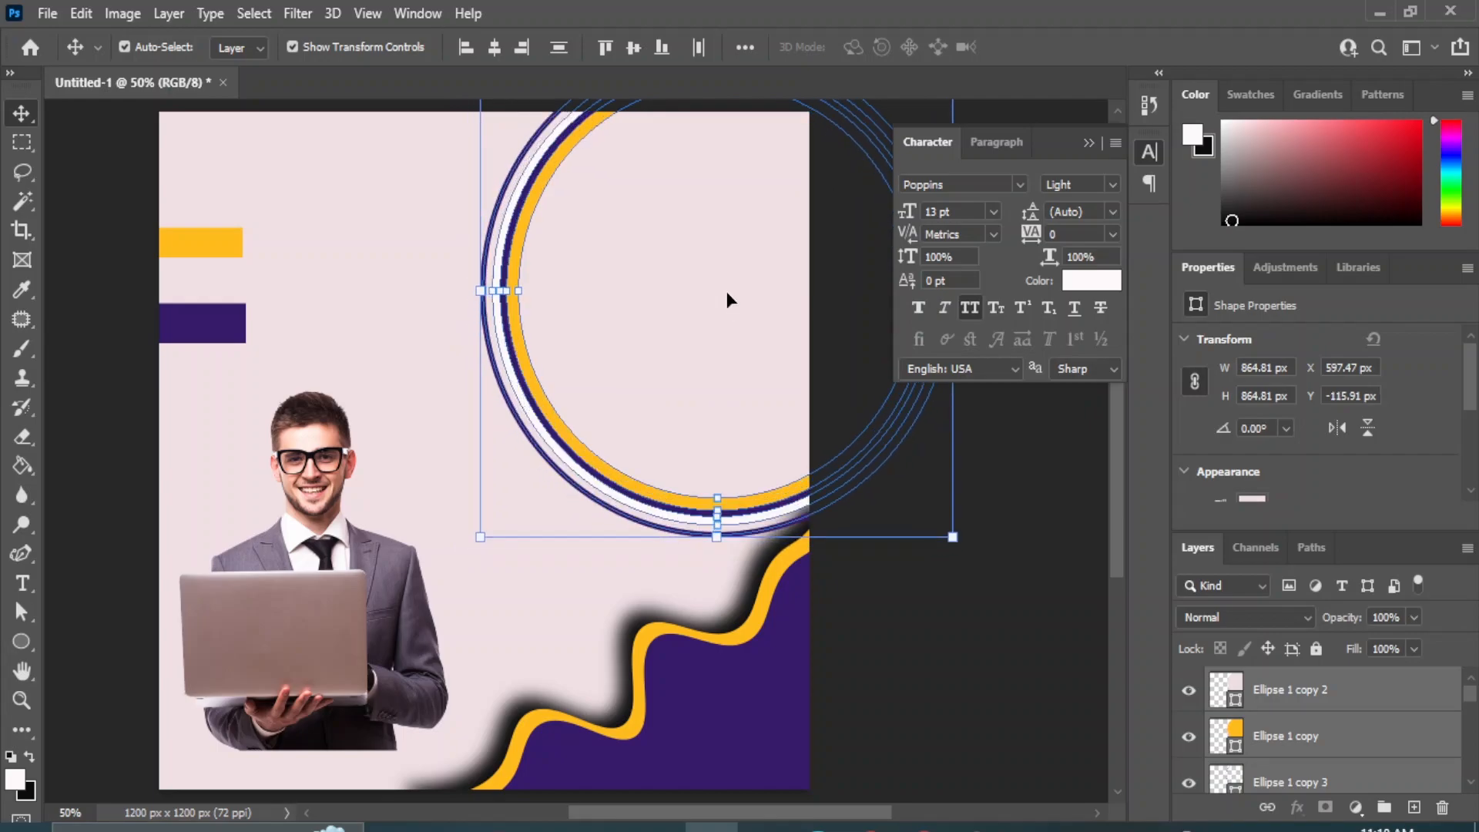
pyautogui.click(963, 685)
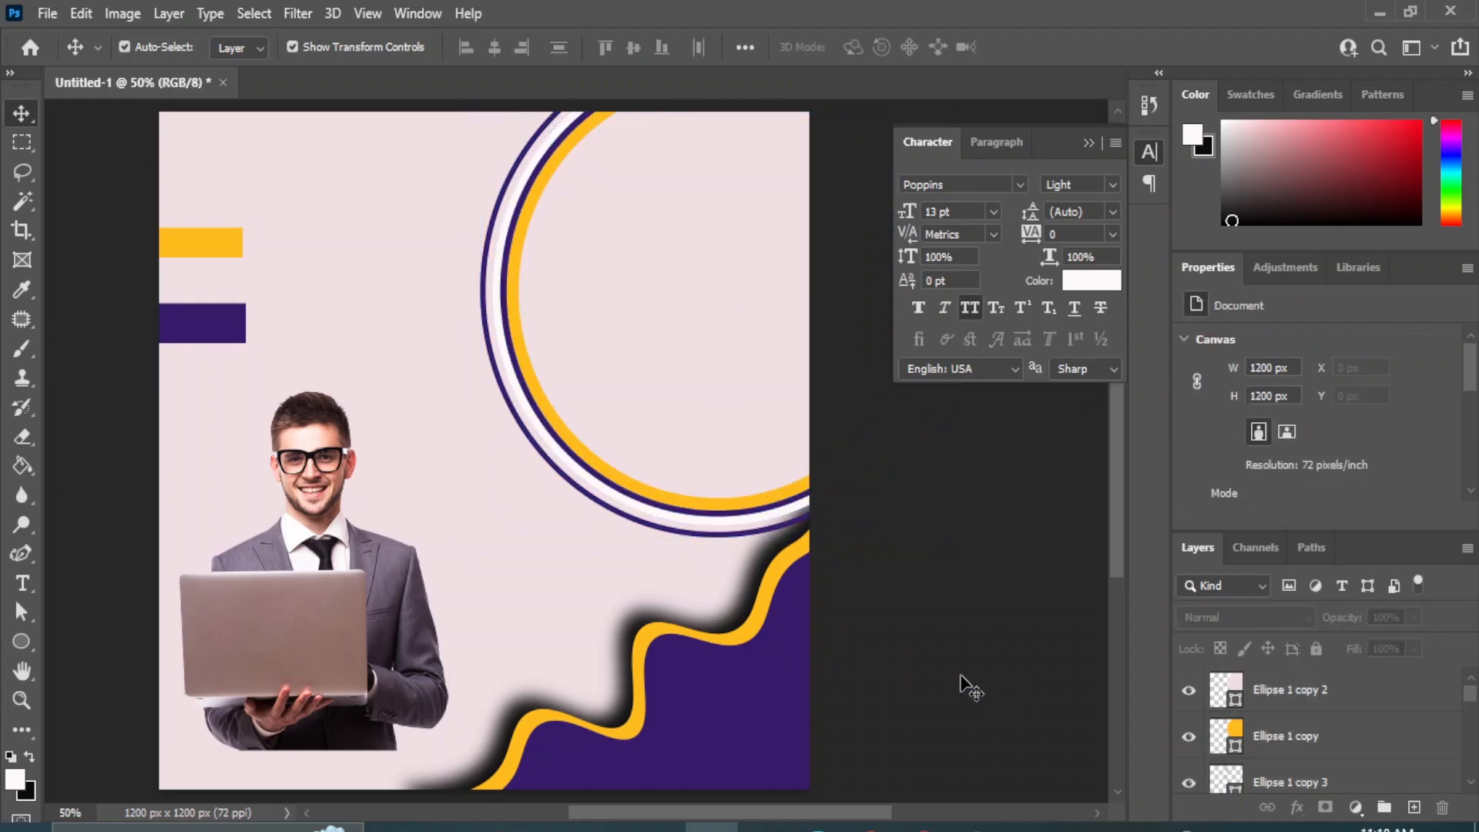
# Step: Bring the businessman layer above all circles and move him inside the inner circle at about X 666 px, Y 12 px
pyautogui.click(308, 553)
pyautogui.moveTo(1310, 774); pyautogui.dragTo(1315, 695)
pyautogui.moveTo(420, 432); pyautogui.dragTo(662, 246)
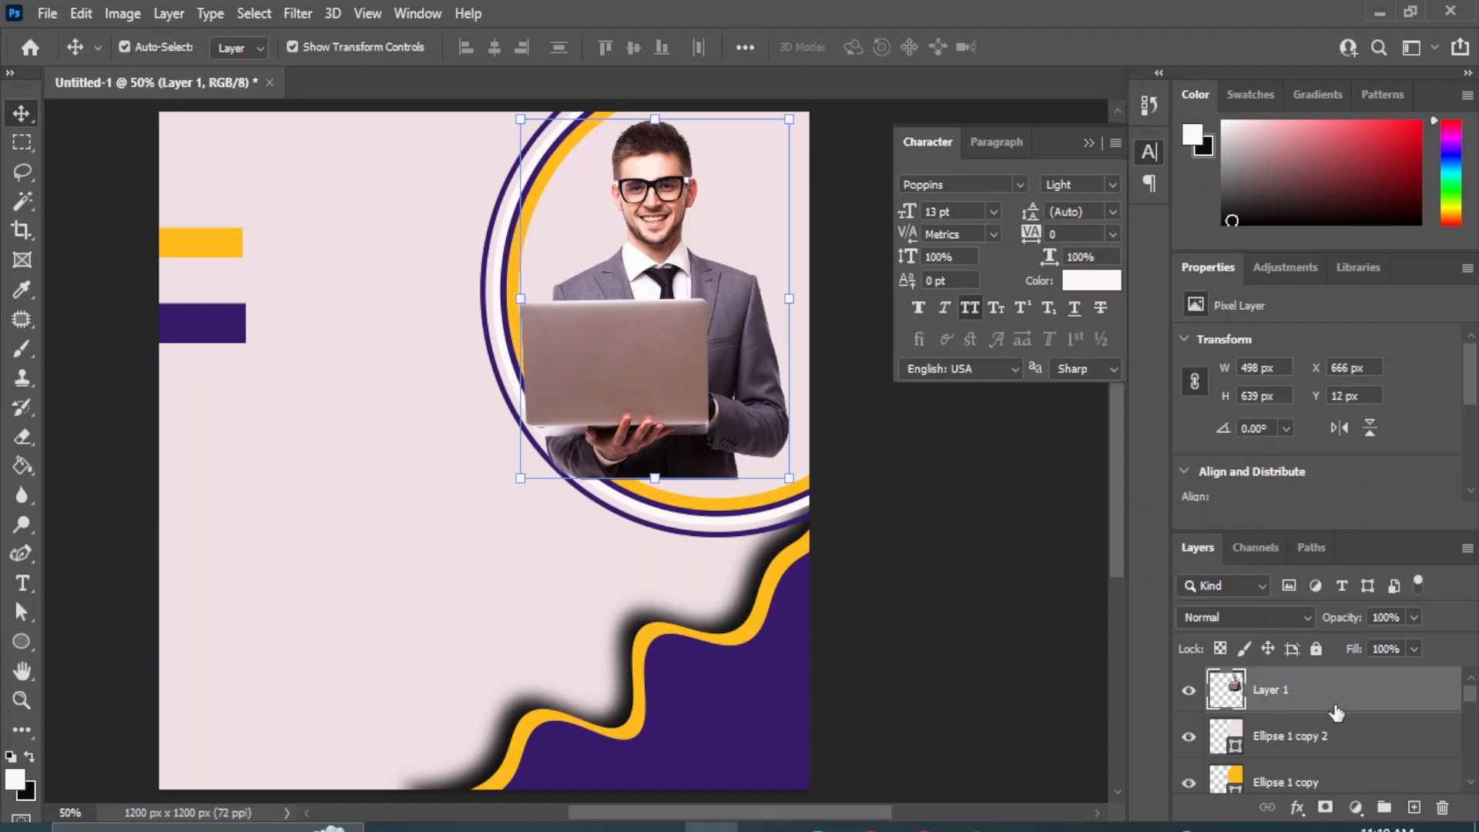
# Step: Clip the businessman, Layer 1, to the pink inner circle, Ellipse 1 copy 2, with a clipping mask
pyautogui.rightClick(1337, 713)
pyautogui.click(1119, 433)
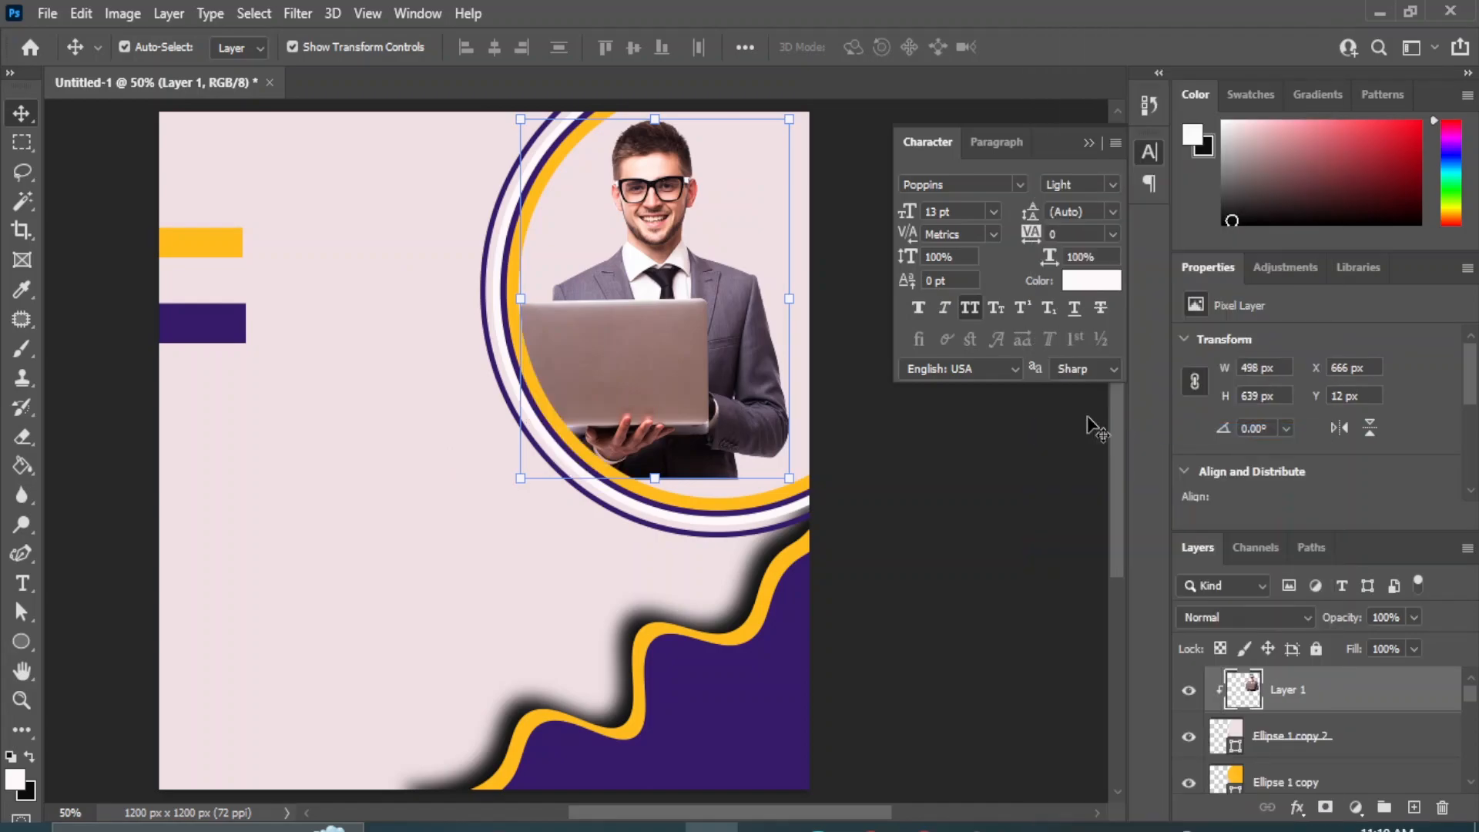
# Step: Reposition the businessman inside the inner circle at about X 720 px, Y 45 px and scale him to about 101%
pyautogui.moveTo(867, 233); pyautogui.dragTo(707, 386)
pyautogui.moveTo(508, 456)
pyautogui.mouseDown()
pyautogui.moveTo(529, 473)
pyautogui.moveTo(519, 445)
pyautogui.mouseUp()
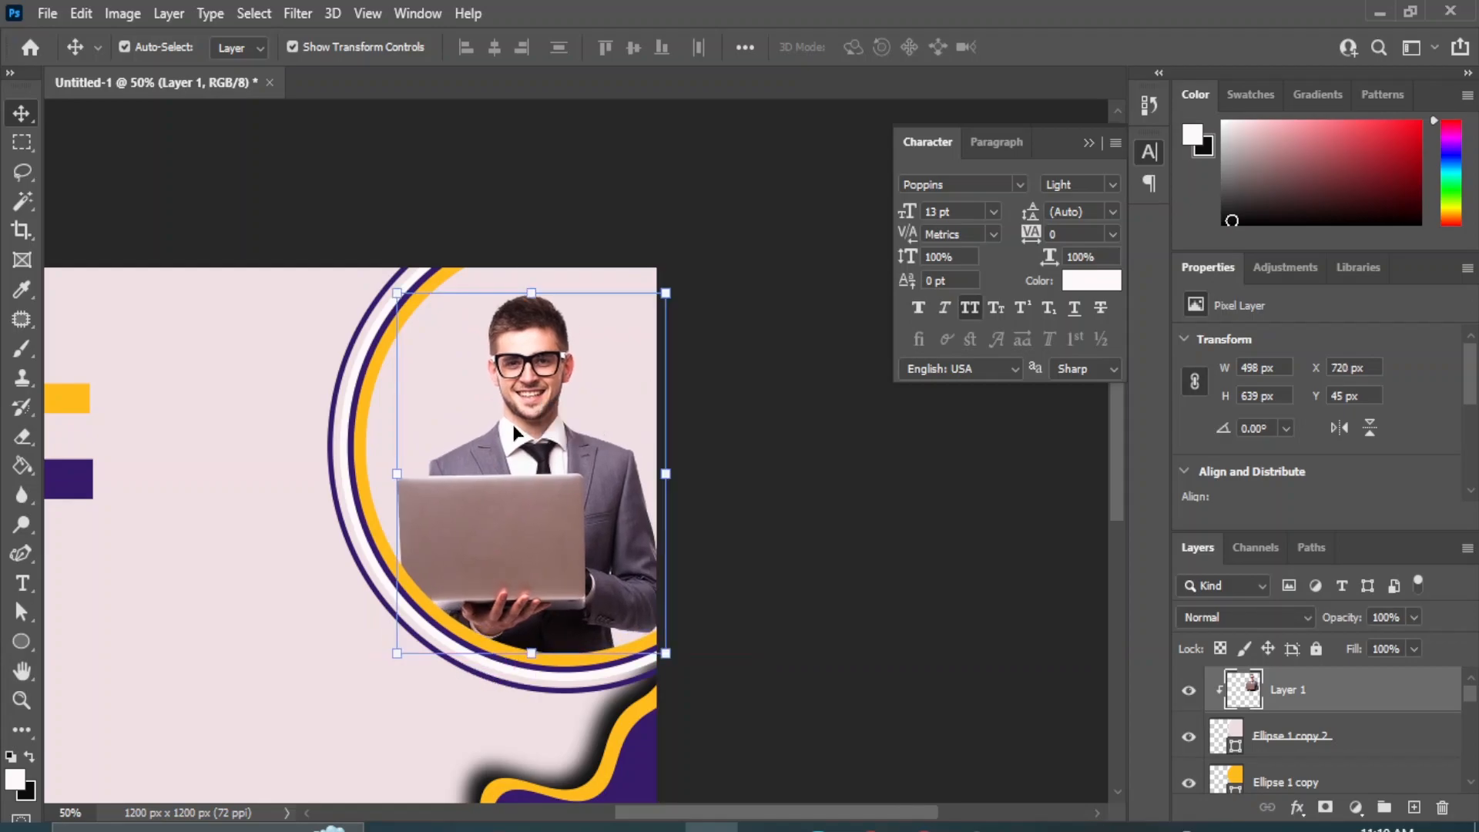
pyautogui.moveTo(398, 293); pyautogui.dragTo(382, 272)
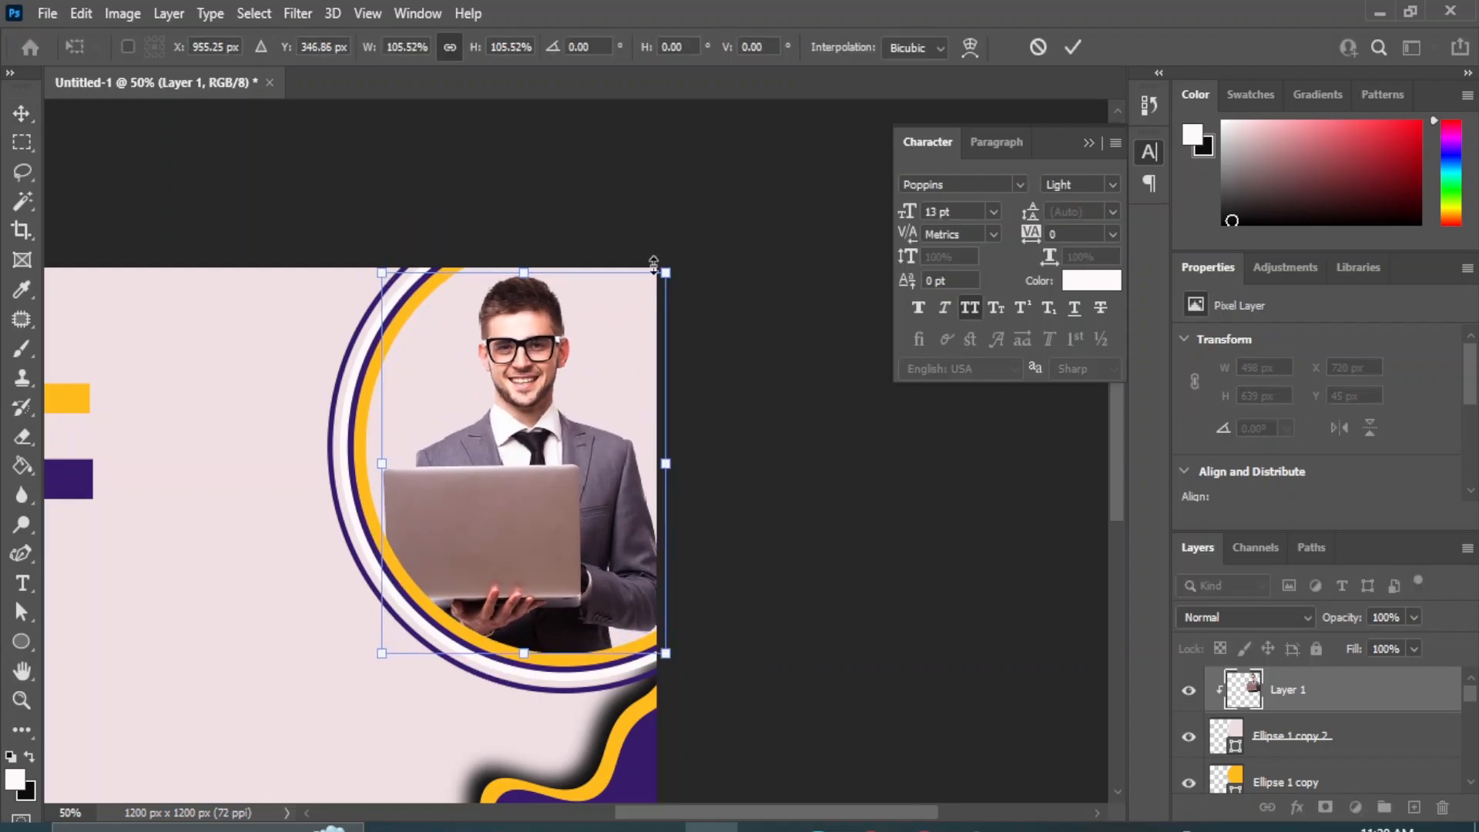
pyautogui.moveTo(666, 269); pyautogui.dragTo(653, 290)
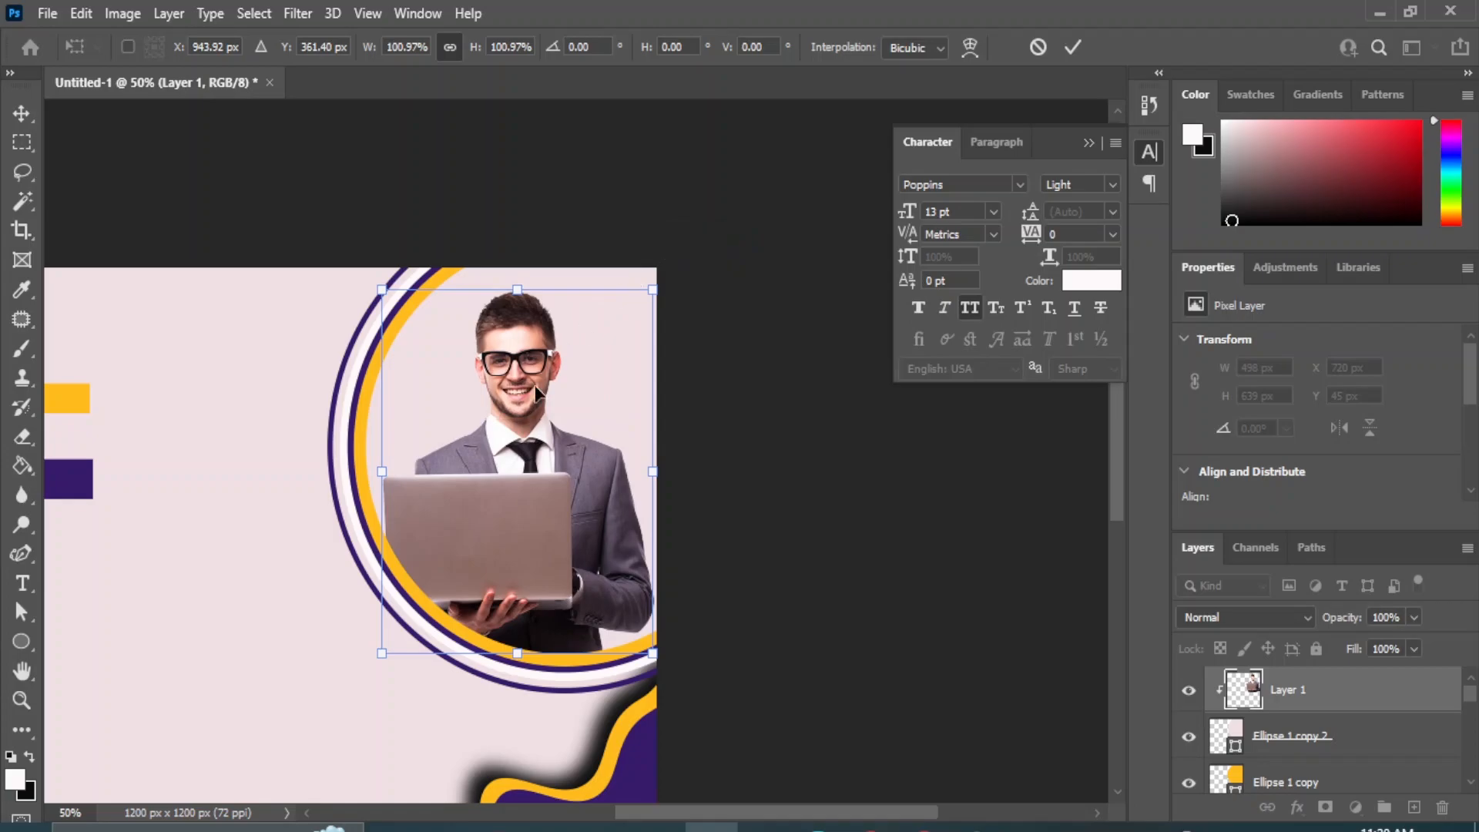
# Step: Shift the businessman 2 px left and 6 px down, then scale him to about 104.5% and apply the transform
pyautogui.press('Left')
pyautogui.press('Left')
pyautogui.press('Down')
pyautogui.press('Down')
pyautogui.press('Down')
pyautogui.press('Down')
pyautogui.press('Down')
pyautogui.press('Down')
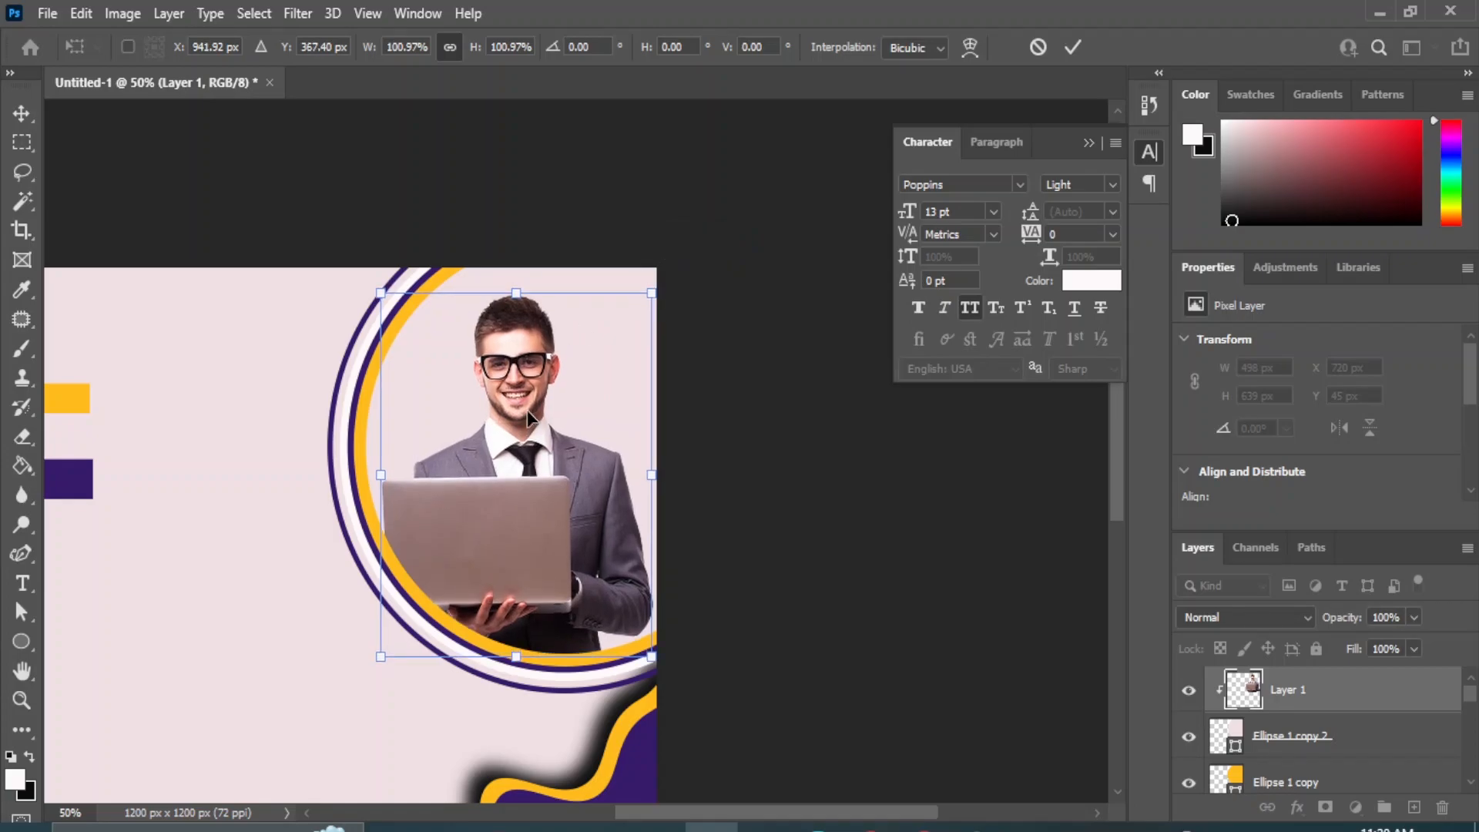
pyautogui.moveTo(383, 297); pyautogui.dragTo(374, 287)
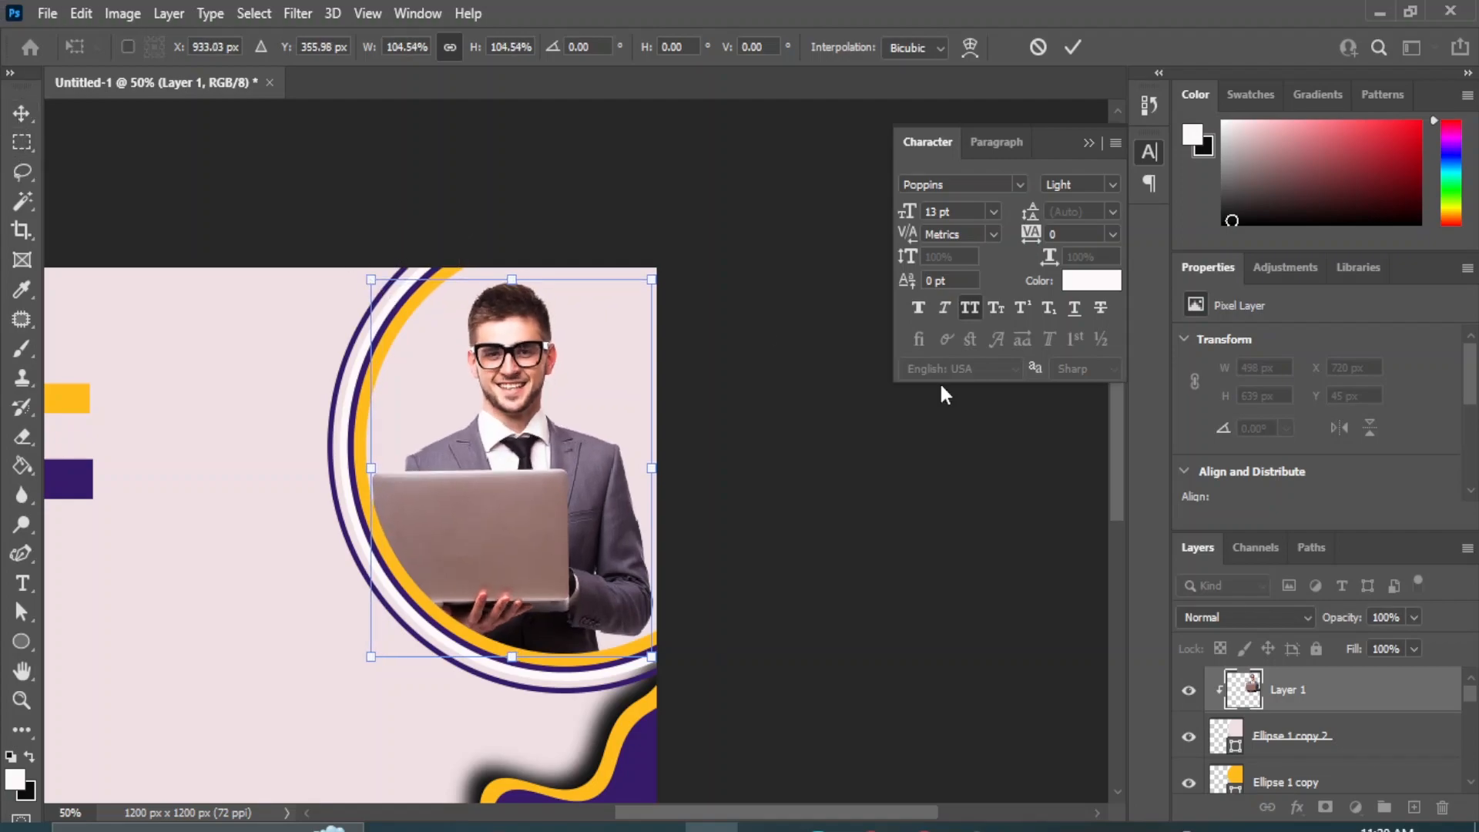
pyautogui.press('Return')
pyautogui.click(962, 632)
# Step: Rasterize the outermost purple ring, Ellipse 1 copy 3, and erase a section of it along its lower-left arc
pyautogui.moveTo(387, 530); pyautogui.dragTo(391, 360)
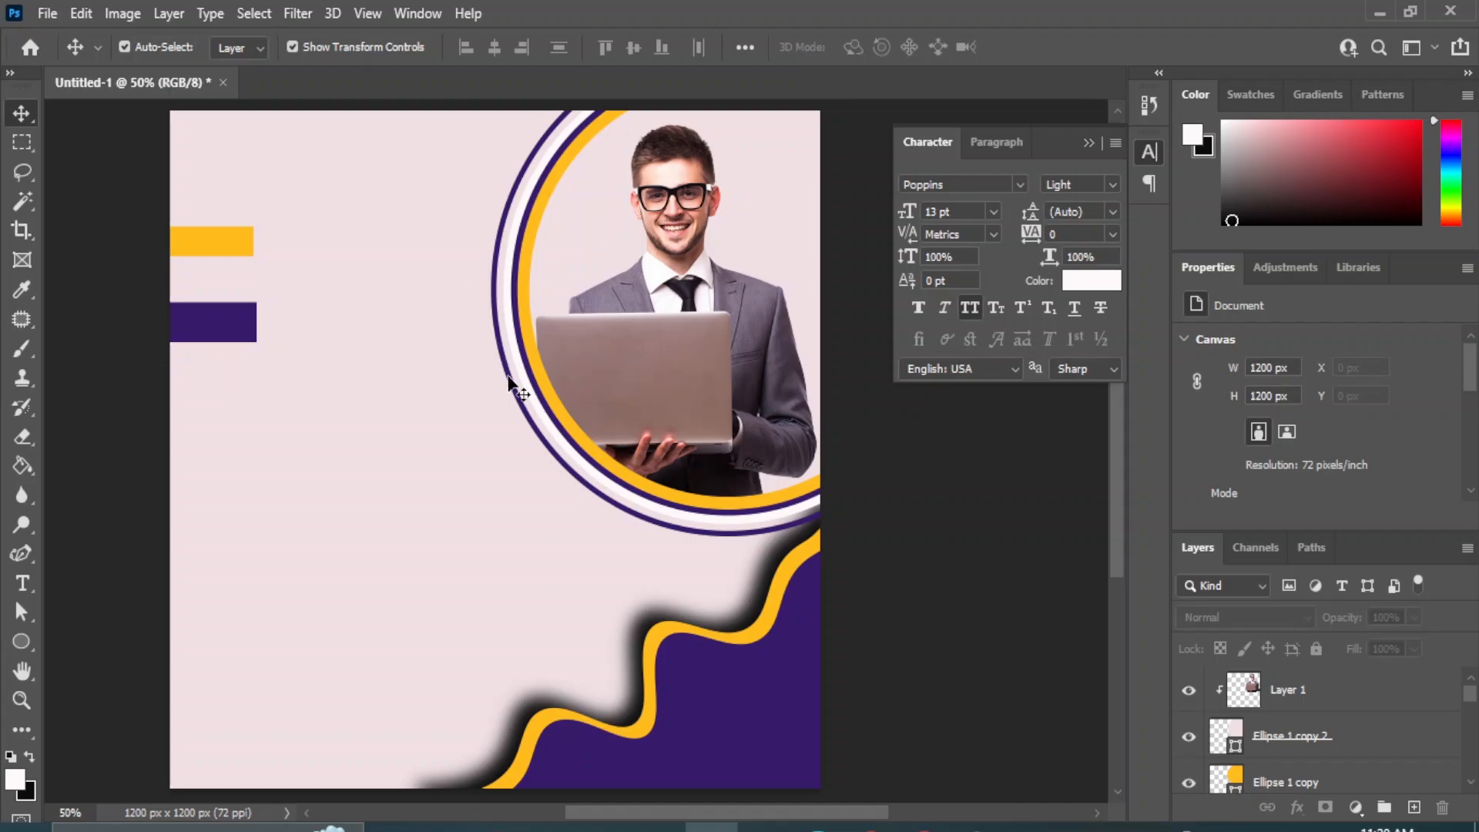
pyautogui.keyDown('alt'); pyautogui.moveTo(511, 382); pyautogui.dragTo(508, 383); pyautogui.keyUp('alt')
pyautogui.click(23, 437)
pyautogui.click(115, 429)
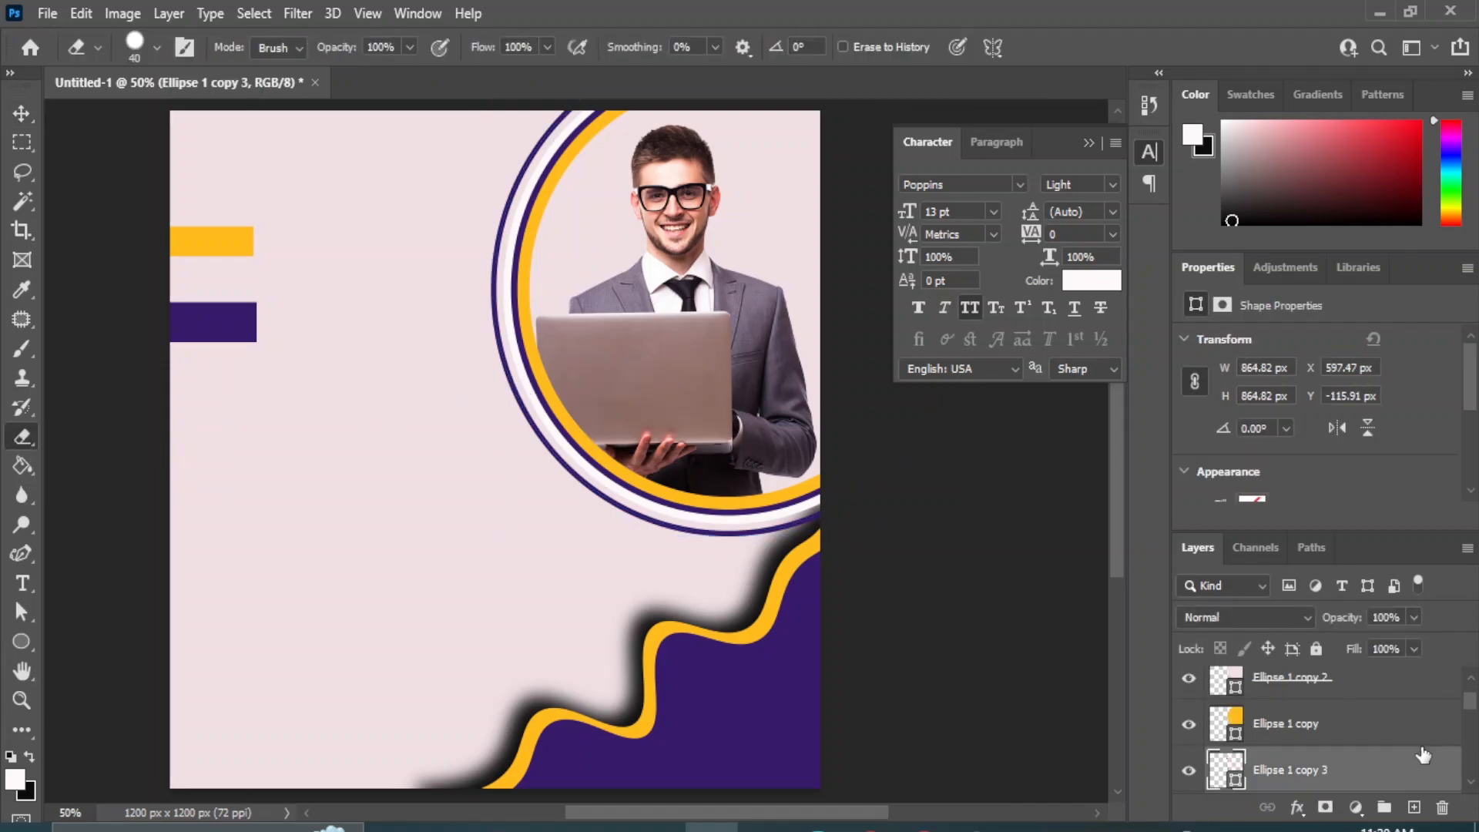
pyautogui.rightClick(1340, 774)
pyautogui.click(1104, 343)
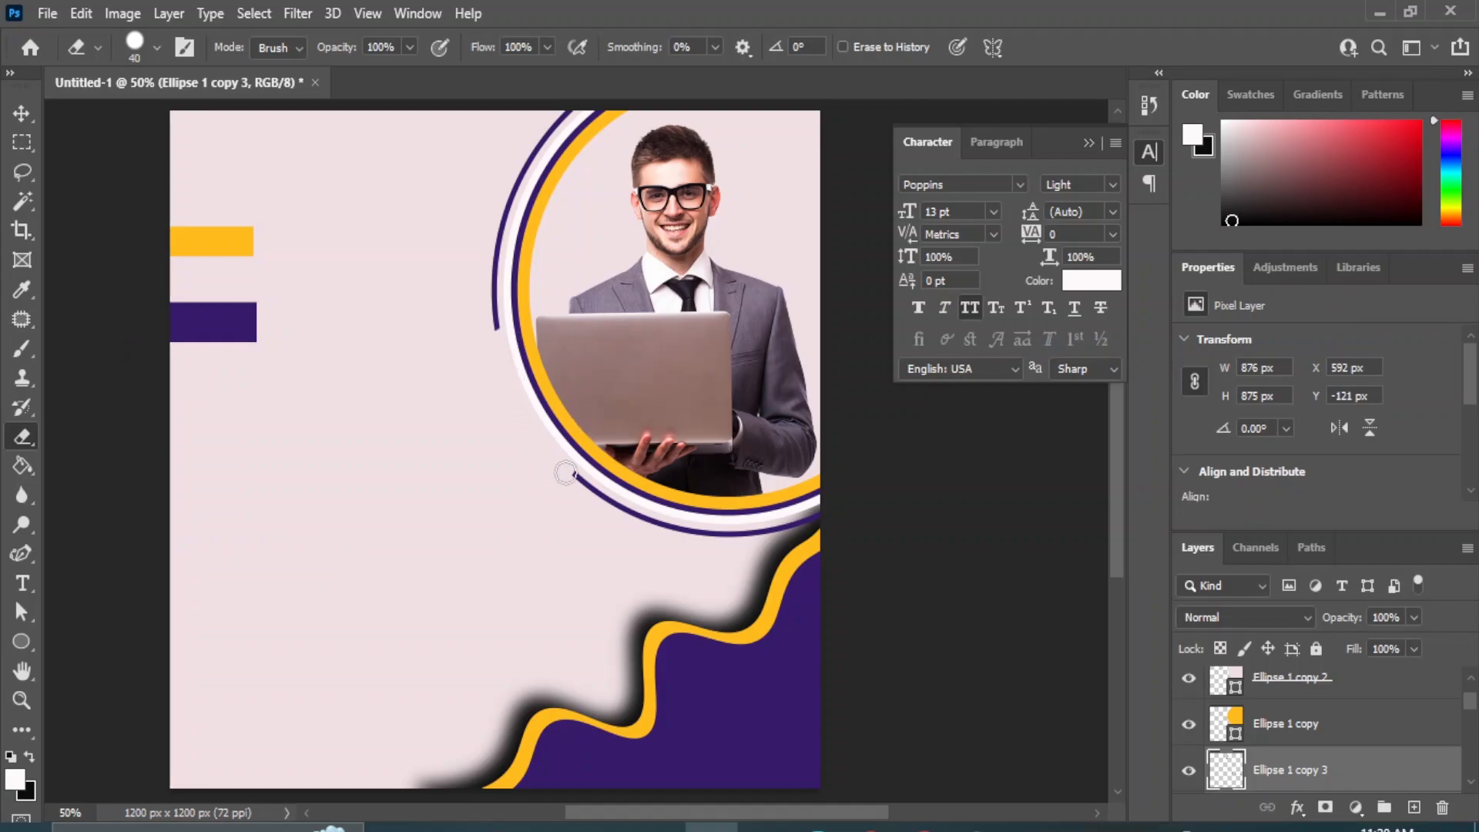
pyautogui.click(21, 114)
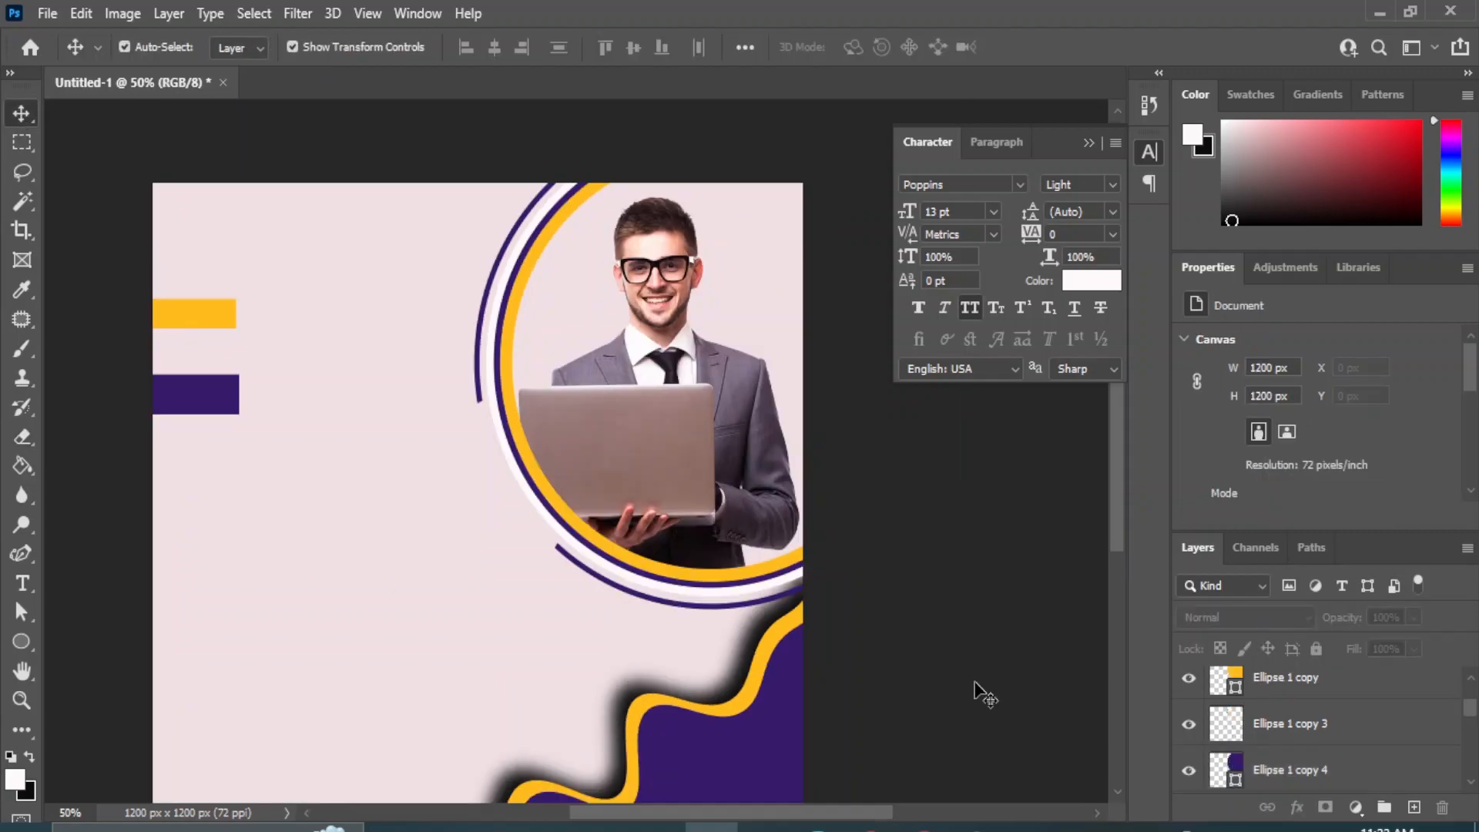
# Step: Draw a circle about 19 px wide on the upper end of the outer ring's gap and fill it with the design's purple
pyautogui.moveTo(380, 656); pyautogui.dragTo(402, 594)
pyautogui.hotkey('ctrl', '+')
pyautogui.hotkey('ctrl', '+')
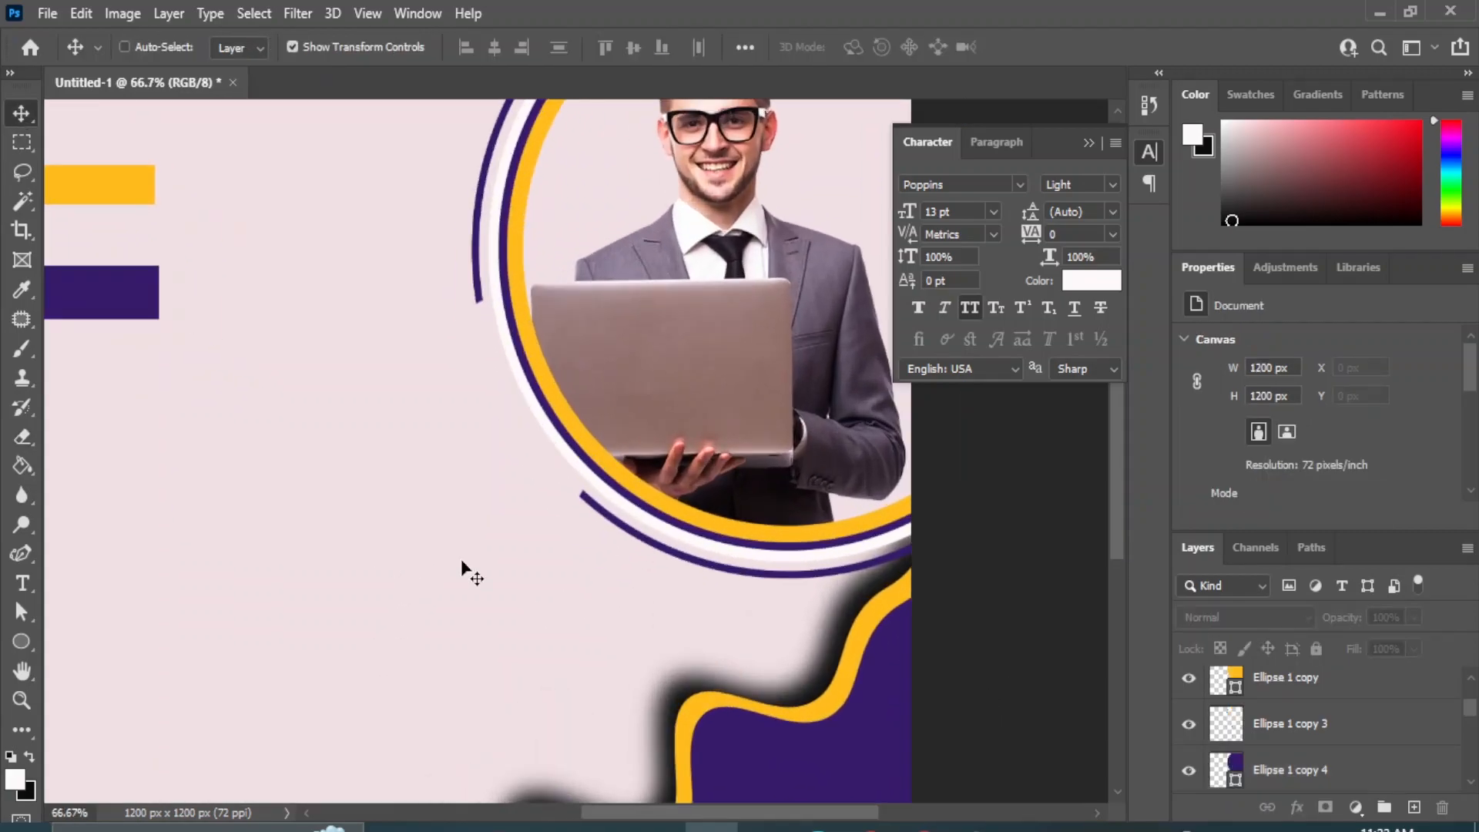
pyautogui.click(1413, 806)
pyautogui.click(17, 644)
pyautogui.click(85, 656)
pyautogui.moveTo(426, 223); pyautogui.dragTo(451, 248)
pyautogui.press('v')
pyautogui.click(1343, 749)
pyautogui.click(1310, 690)
pyautogui.doubleClick(1226, 694)
pyautogui.click(611, 520)
pyautogui.click(1361, 419)
# Step: Place a copy of the small purple circle at about X 730 px, Y 630 px and move the original to about X 594 px, Y 381 px
pyautogui.moveTo(1381, 697); pyautogui.dragTo(1384, 763)
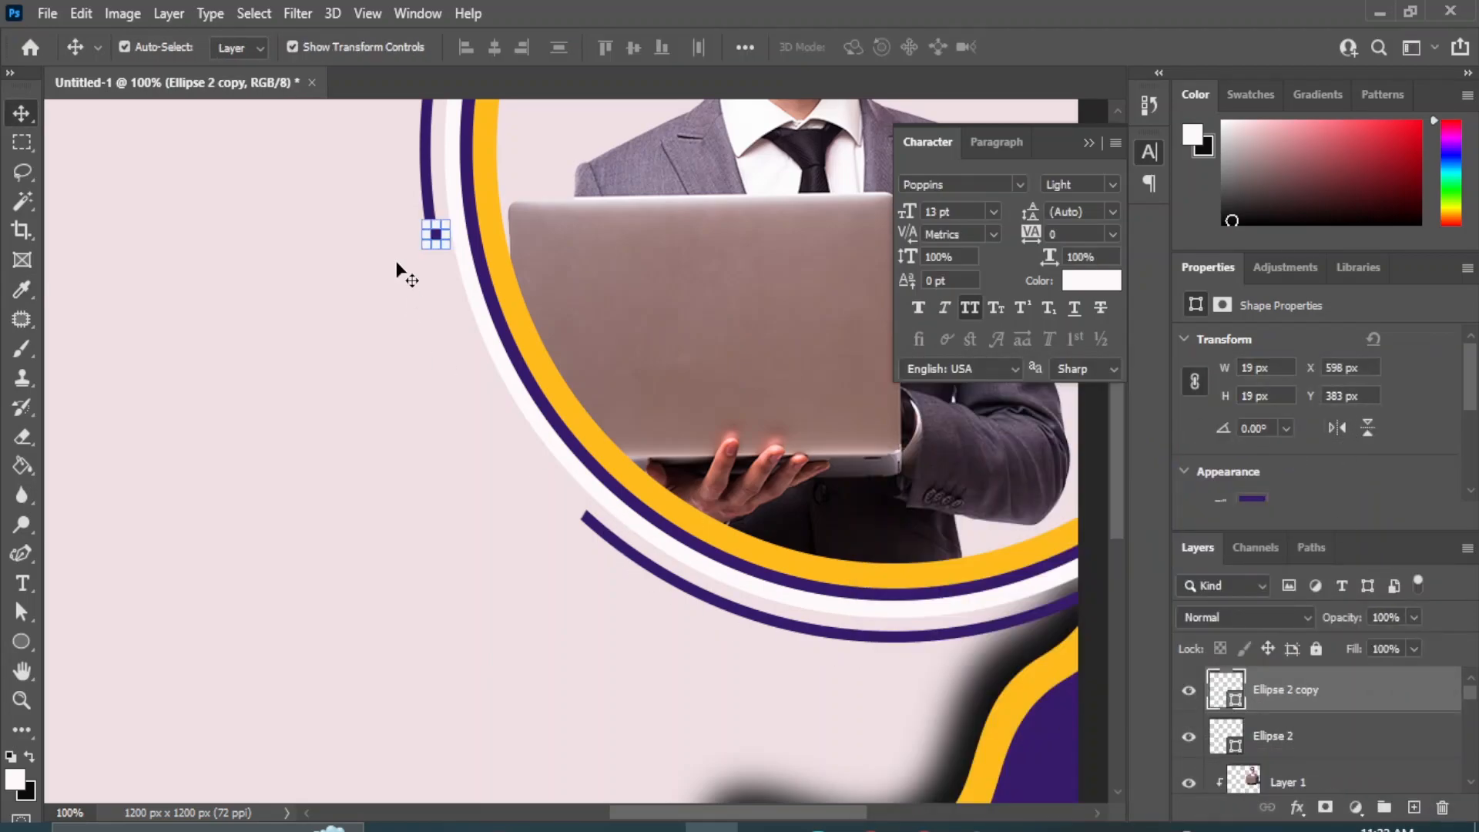
pyautogui.moveTo(436, 237); pyautogui.dragTo(578, 515)
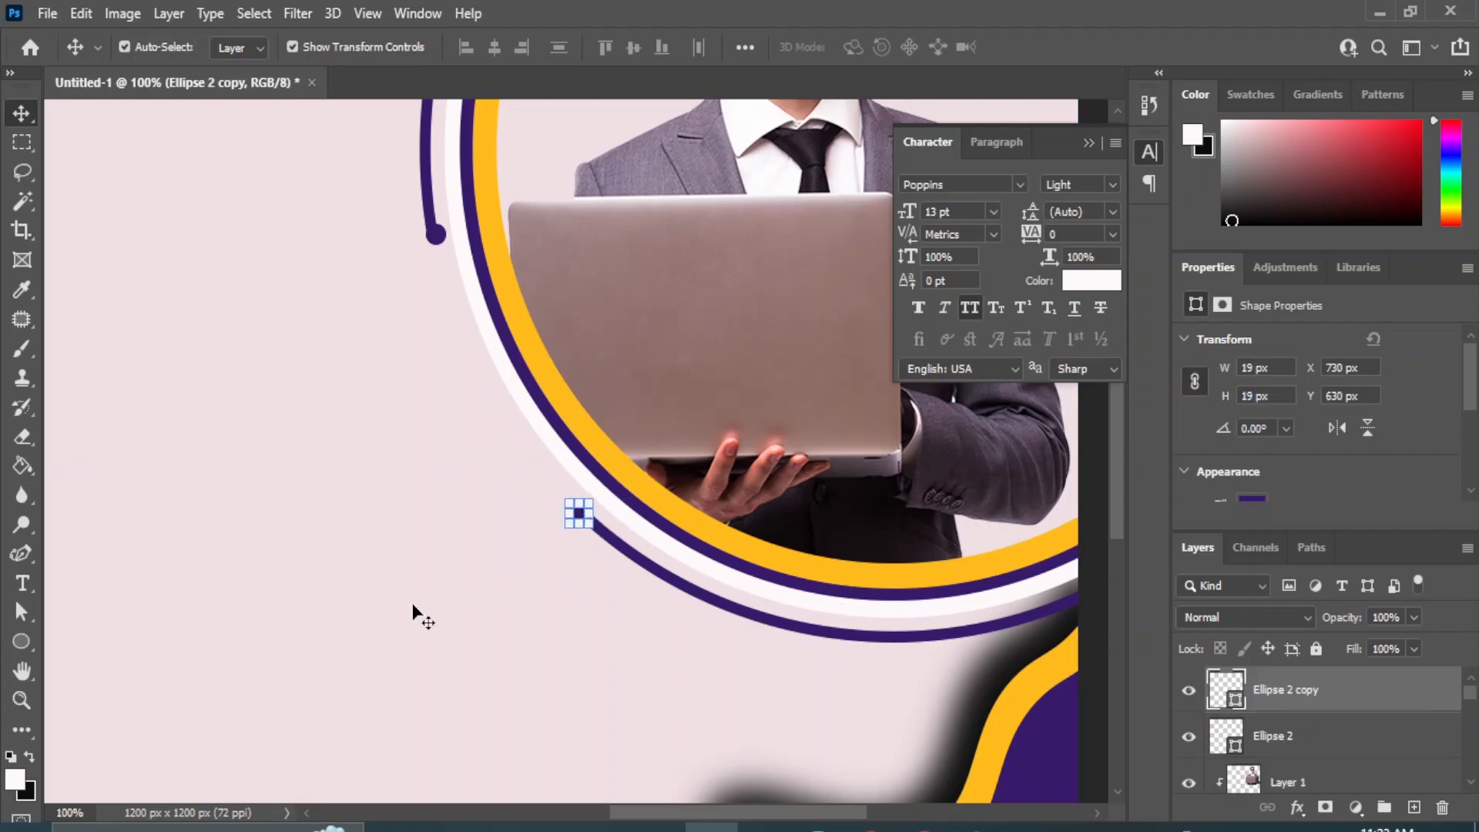
pyautogui.click(413, 605)
pyautogui.hotkey('ctrl', '-')
pyautogui.hotkey('ctrl', '-')
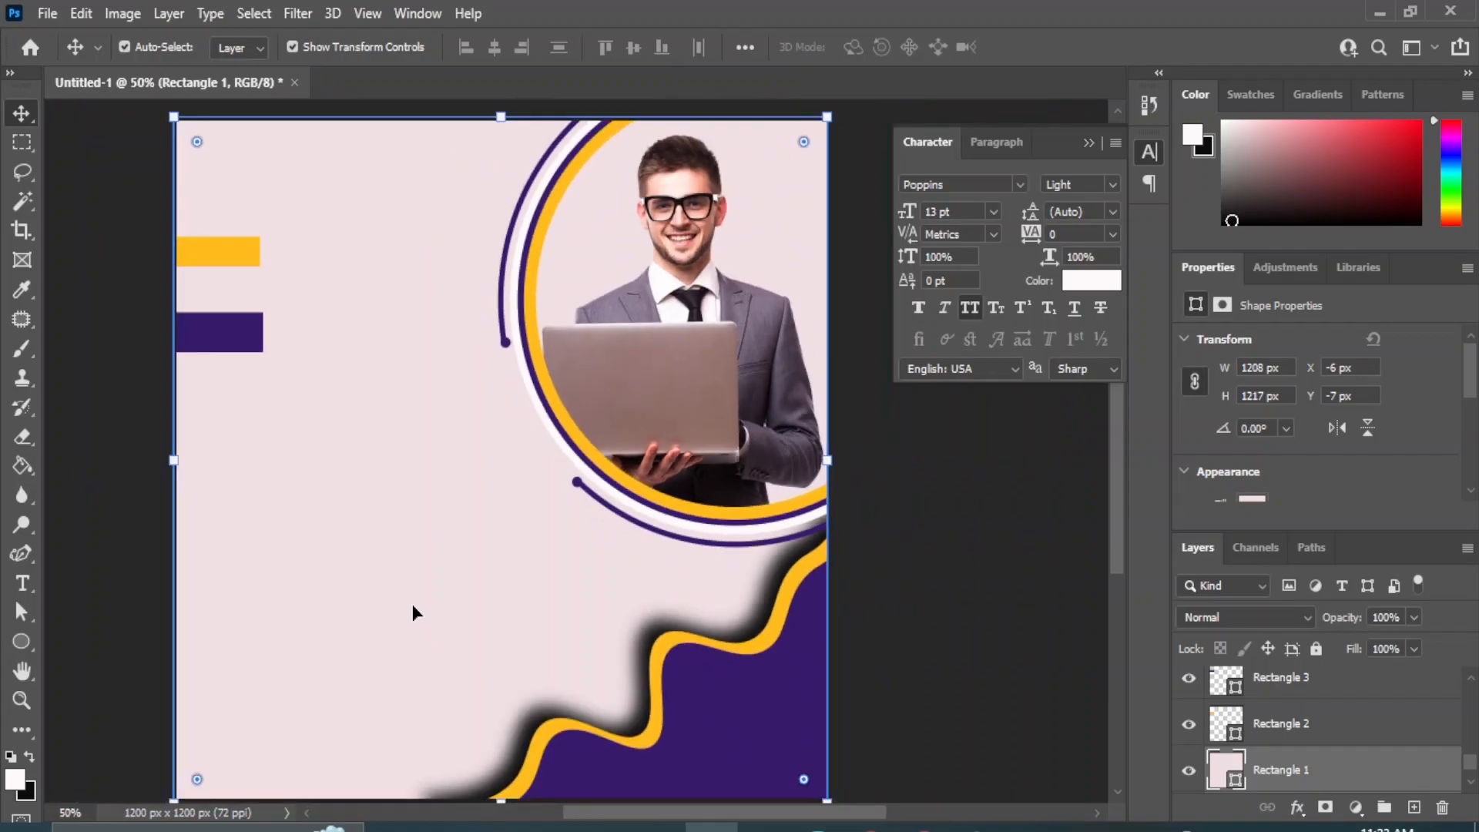
pyautogui.click(506, 342)
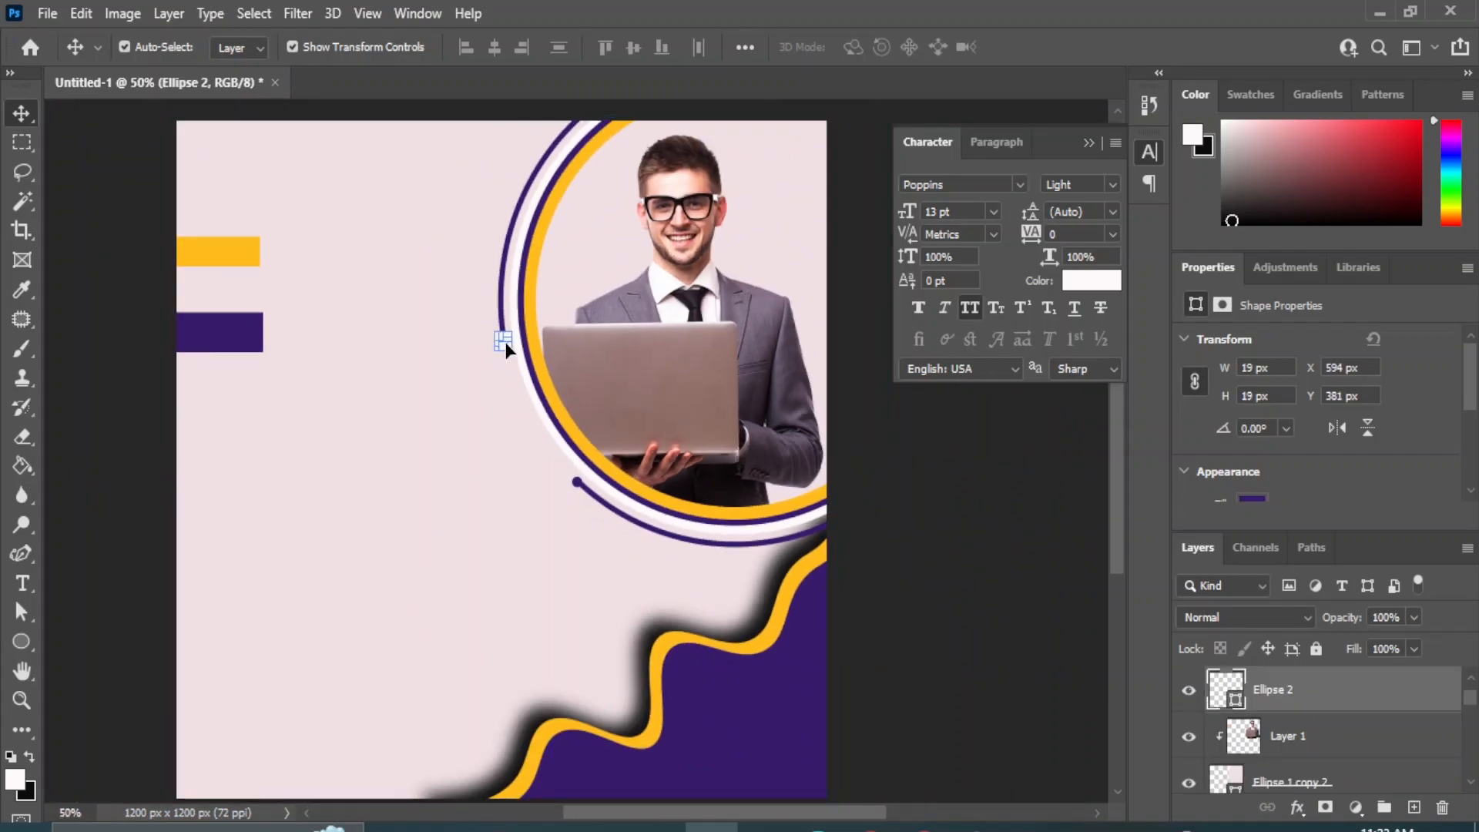
pyautogui.click(940, 560)
# Step: Delete the yellow bar, Rectangle 2, and the purple bar, Rectangle 3, at the canvas's left edge
pyautogui.click(212, 246)
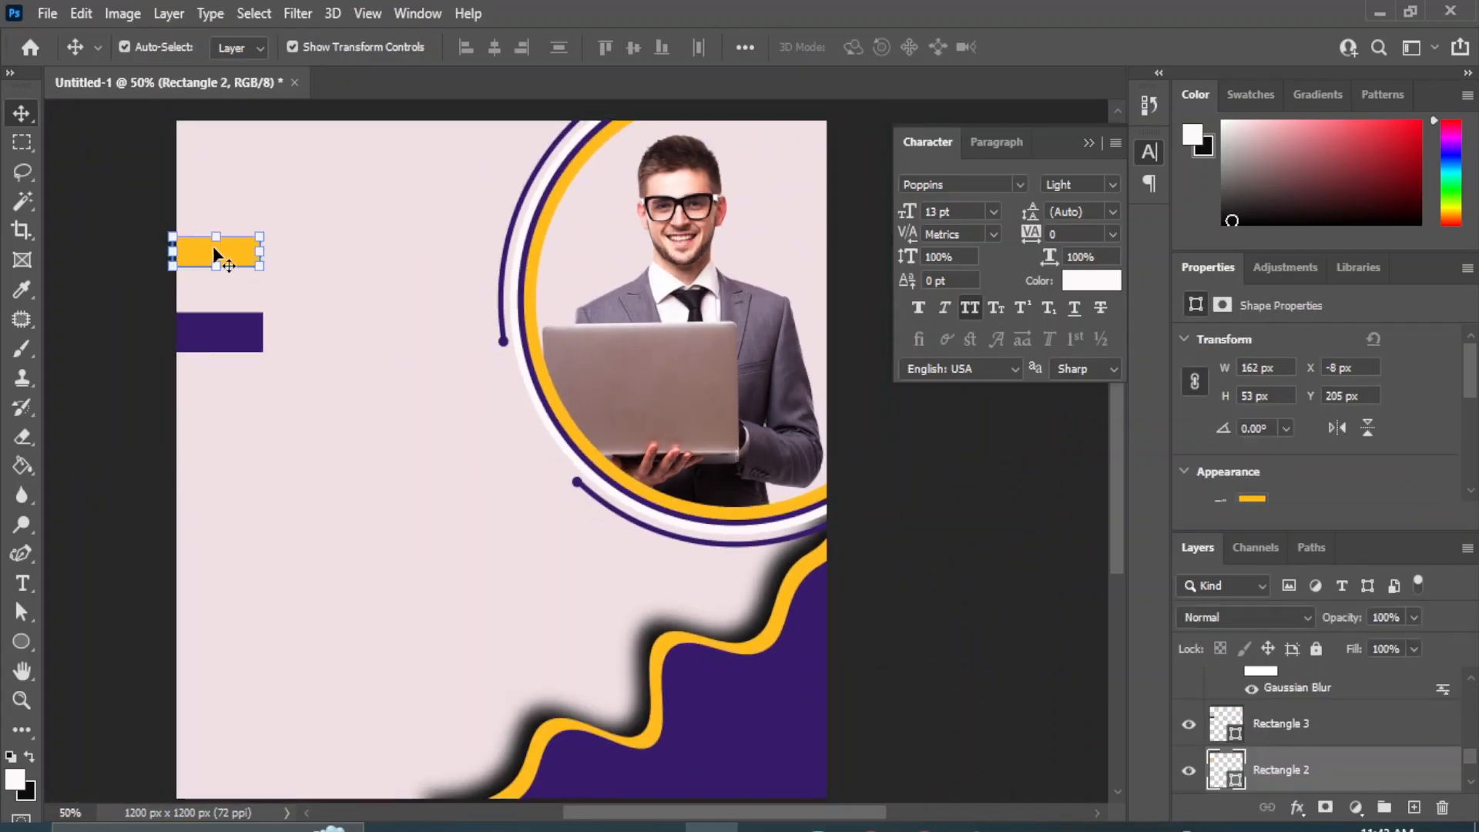
pyautogui.press('Delete')
pyautogui.click(199, 343)
pyautogui.press('Delete')
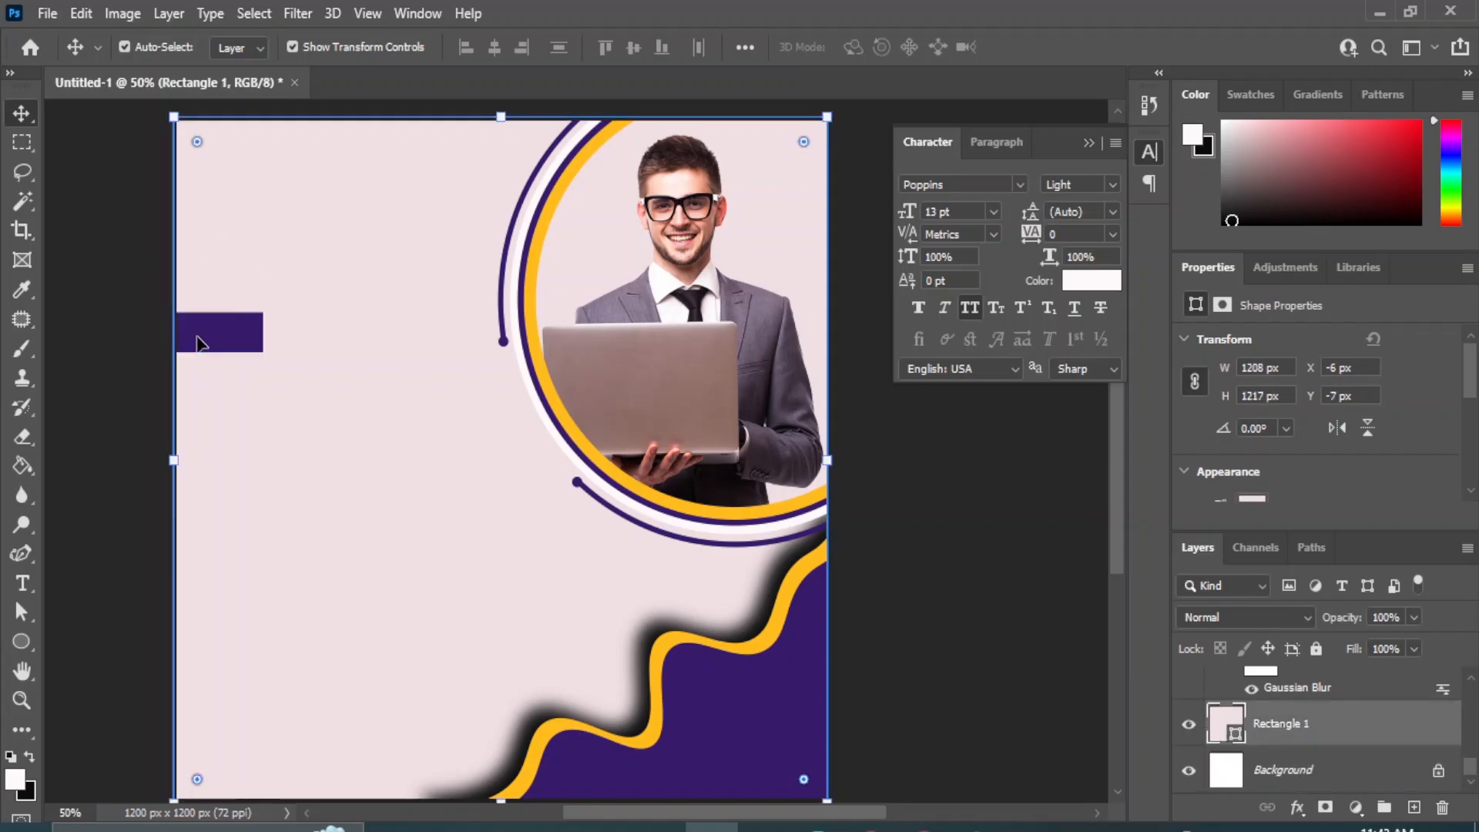
pyautogui.click(1009, 665)
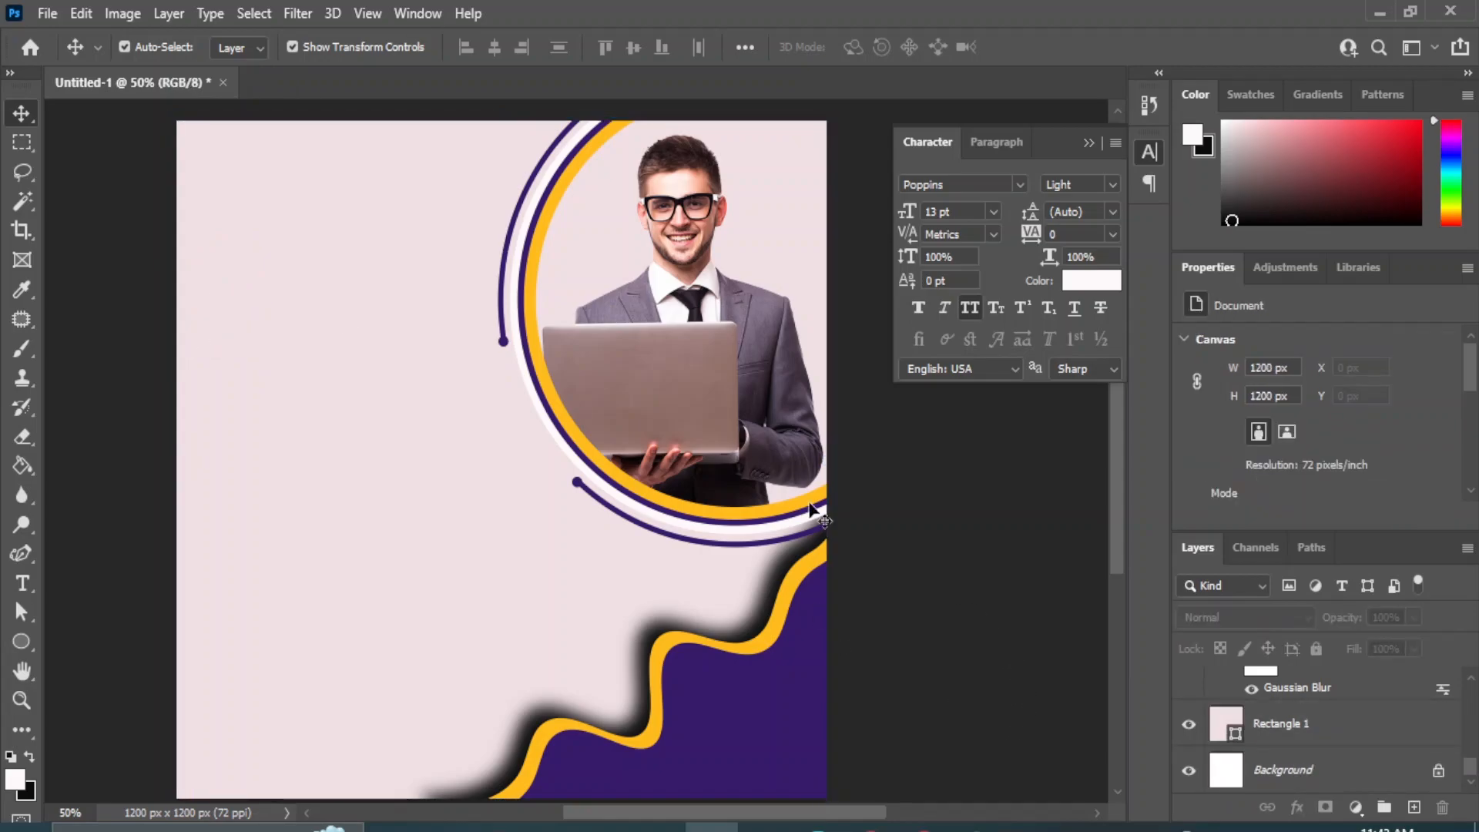
# Step: Draw a circle at the canvas's upper-left corner and move it so it partly extends past the canvas edges
pyautogui.rightClick(21, 639)
pyautogui.click(116, 656)
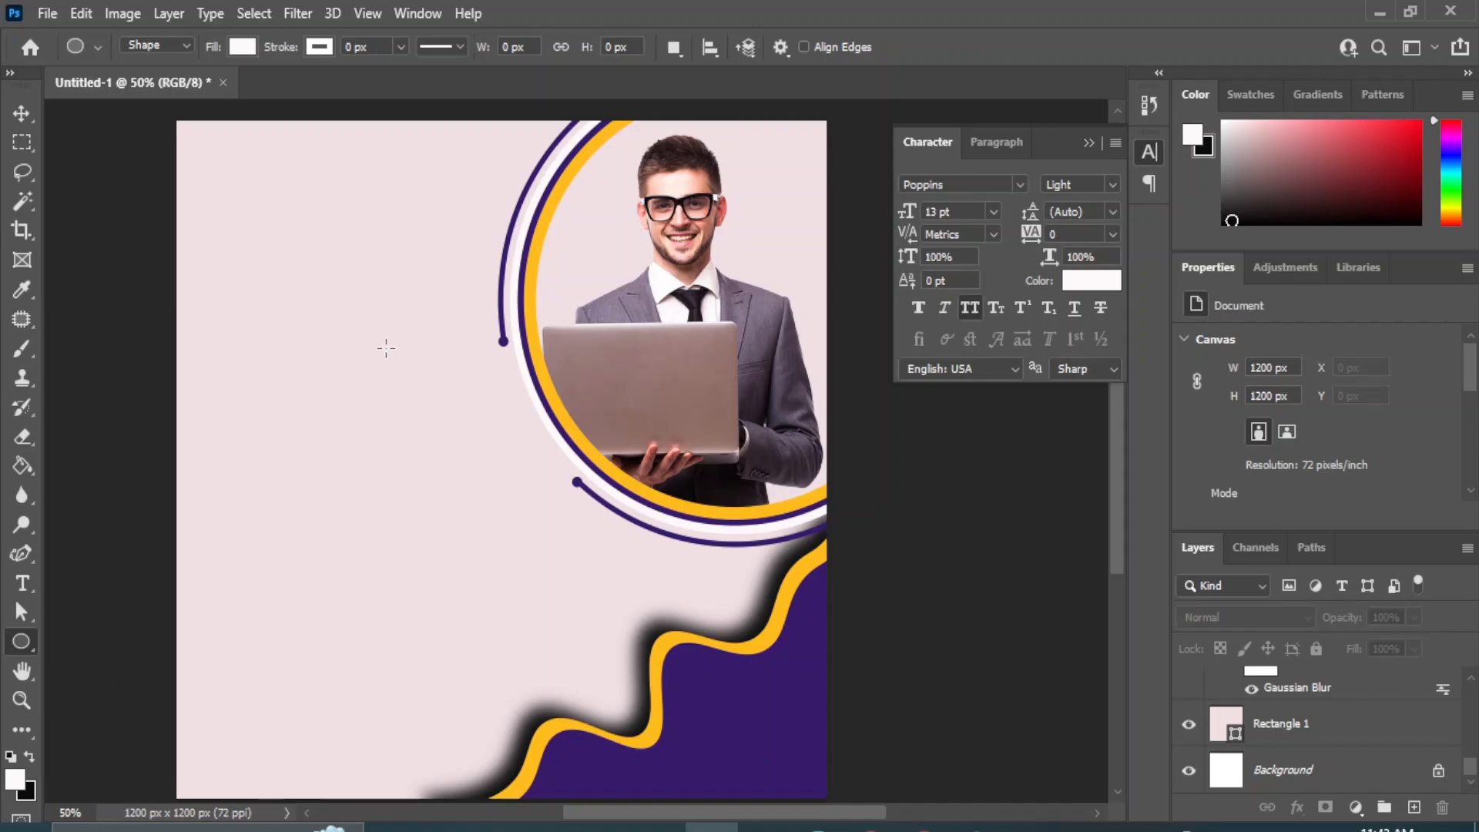
pyautogui.moveTo(174, 115); pyautogui.dragTo(301, 249)
pyautogui.press('v')
pyautogui.moveTo(195, 153); pyautogui.dragTo(167, 130)
# Step: Remove the corner circle's fill and give it a purple stroke 5.71 px wide
pyautogui.scroll(-2, 1325, 445)
pyautogui.click(1252, 433)
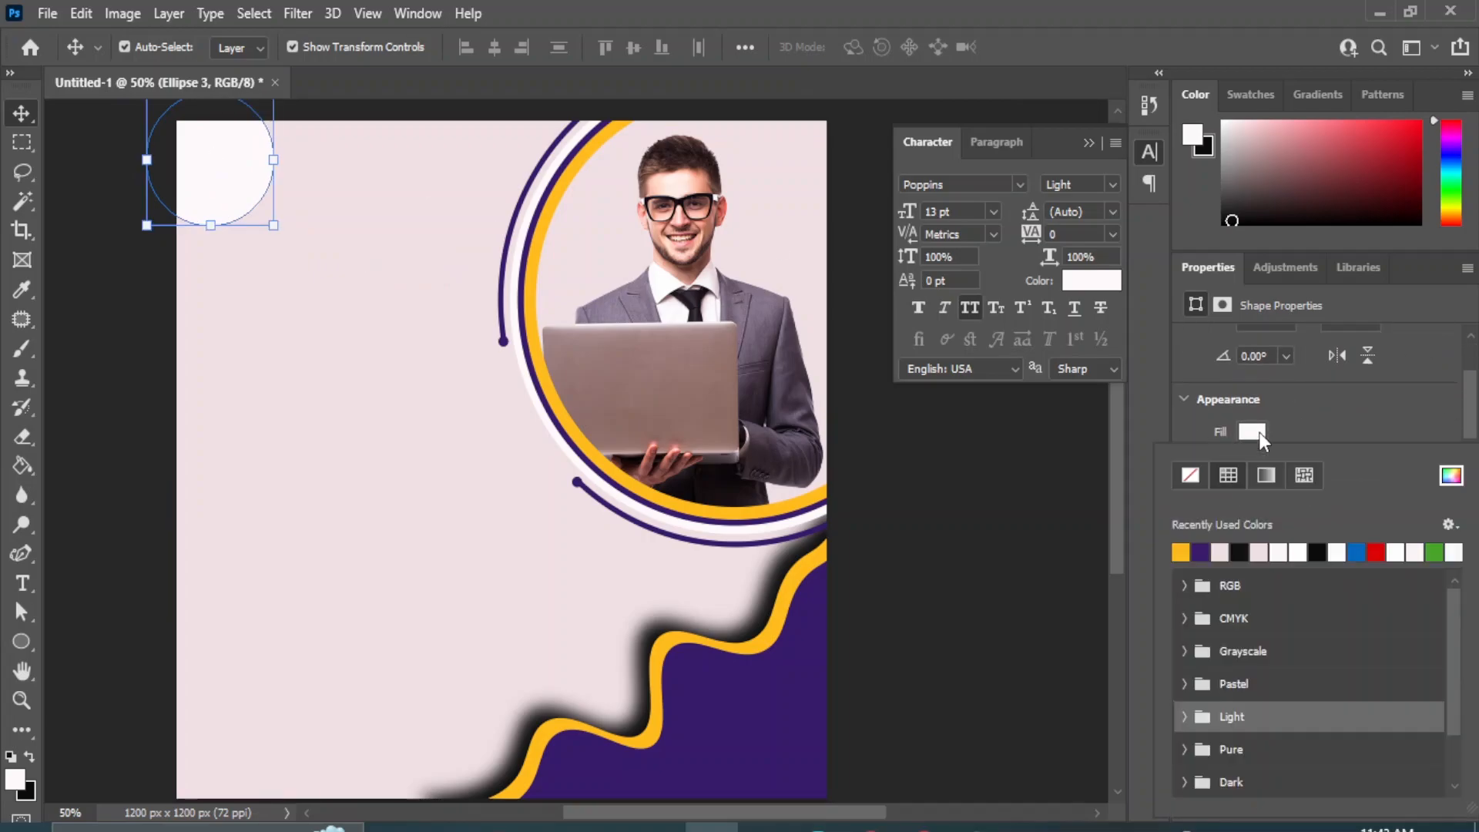
pyautogui.click(1190, 474)
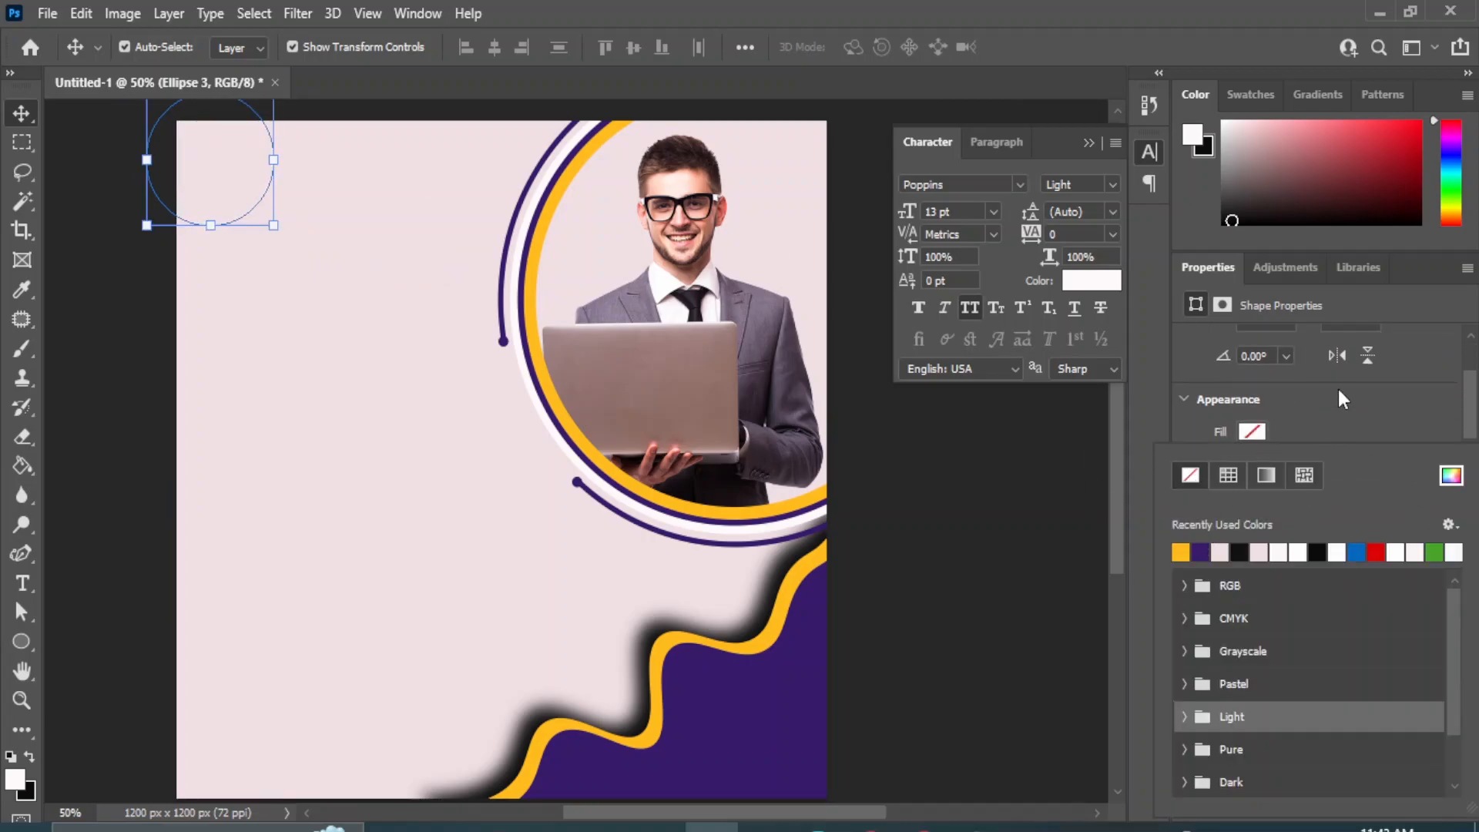
pyautogui.scroll(-2, 1338, 390)
pyautogui.click(1256, 411)
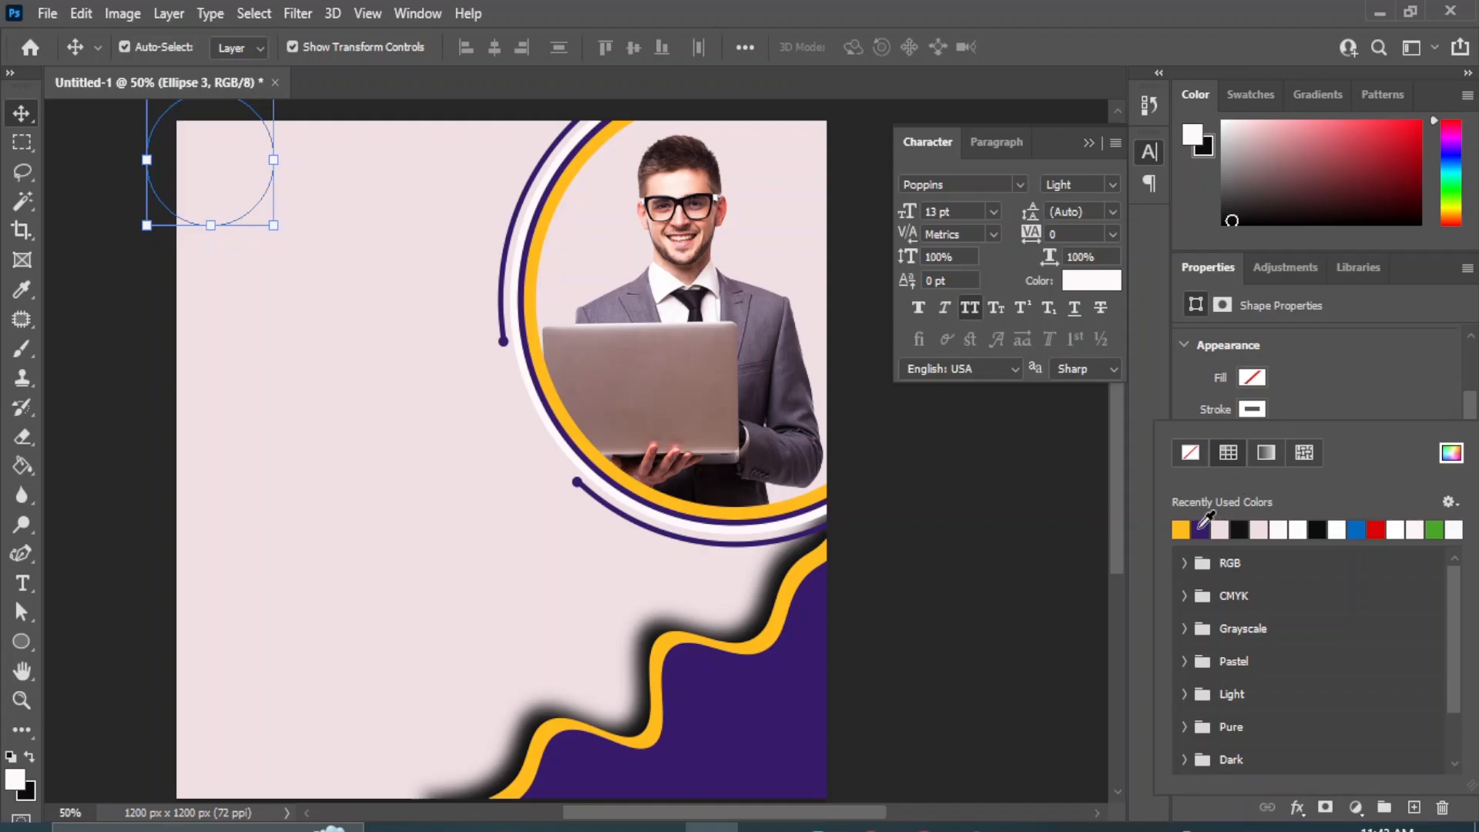
pyautogui.click(1202, 529)
pyautogui.click(1253, 409)
pyautogui.click(1296, 440)
pyautogui.moveTo(1299, 466); pyautogui.dragTo(1319, 467)
# Step: Duplicate the corner circle, Ellipse 3, four times in succession, scaling each copy slightly smaller than the previous one
pyautogui.moveTo(1392, 692); pyautogui.dragTo(1400, 746)
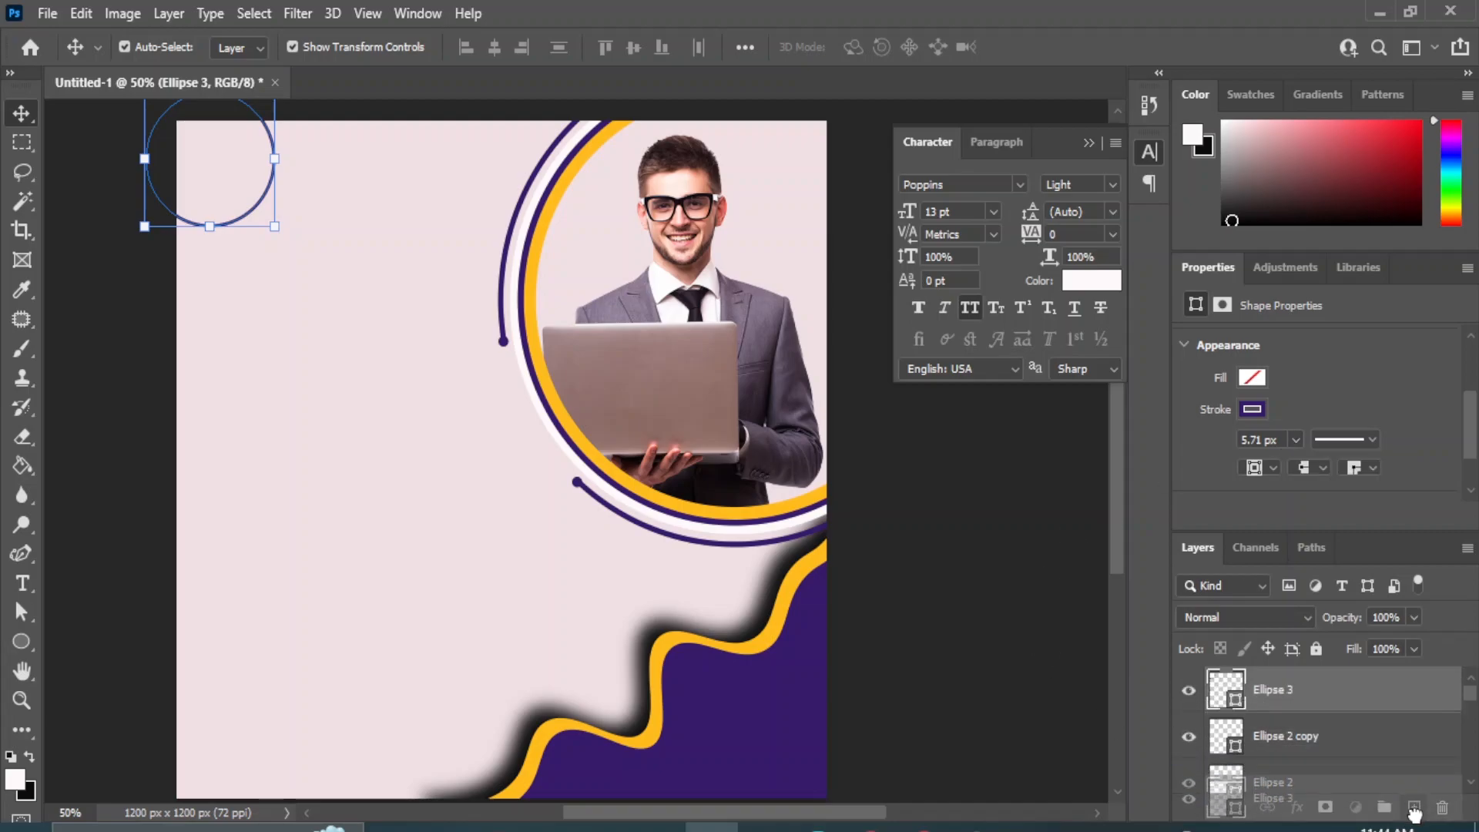
pyautogui.hotkey('ctrl', 't')
pyautogui.moveTo(144, 227); pyautogui.dragTo(156, 215)
pyautogui.moveTo(1330, 687); pyautogui.dragTo(1414, 808)
pyautogui.moveTo(155, 215); pyautogui.dragTo(171, 198)
pyautogui.moveTo(1314, 707); pyautogui.dragTo(1414, 808)
pyautogui.moveTo(172, 198); pyautogui.dragTo(185, 184)
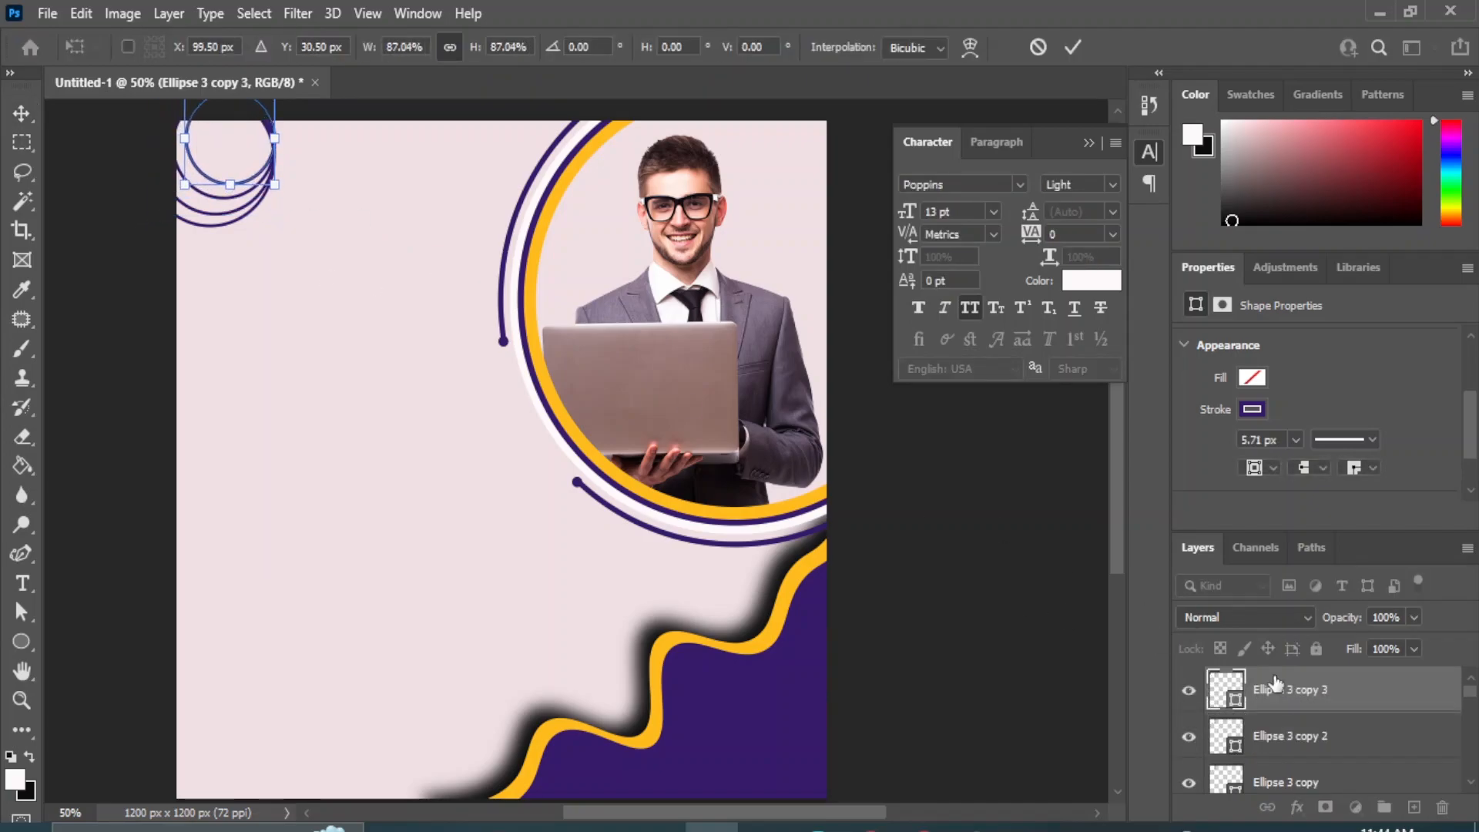
pyautogui.moveTo(1302, 690); pyautogui.dragTo(1414, 807)
pyautogui.moveTo(186, 185); pyautogui.dragTo(203, 169)
# Step: Select all five corner circles, Ellipse 3 through Ellipse 3 copy 4, and align their horizontal and vertical centers
pyautogui.moveTo(1302, 689); pyautogui.dragTo(1329, 724)
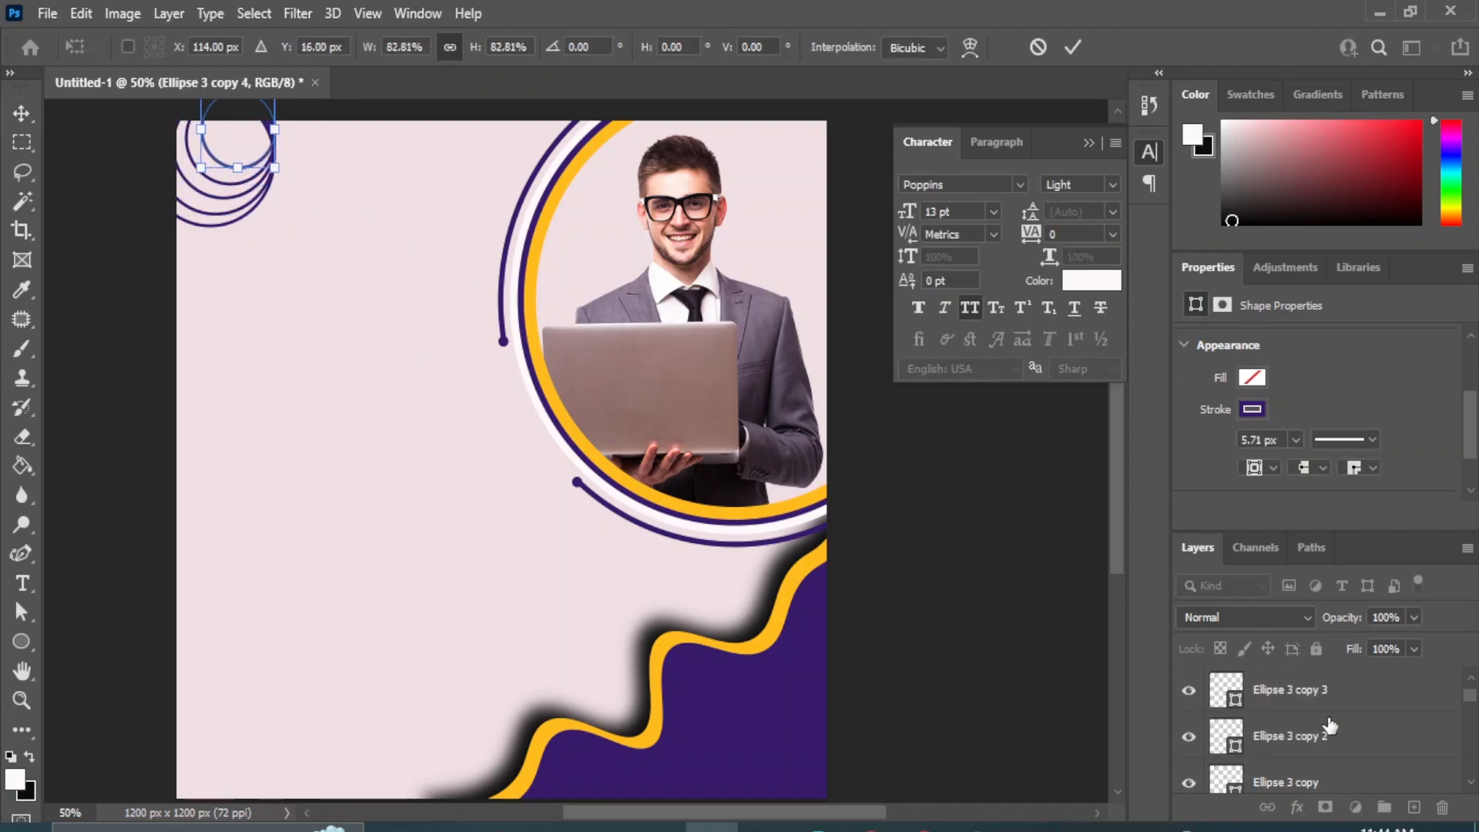
pyautogui.click(1275, 753)
pyautogui.click(1261, 774)
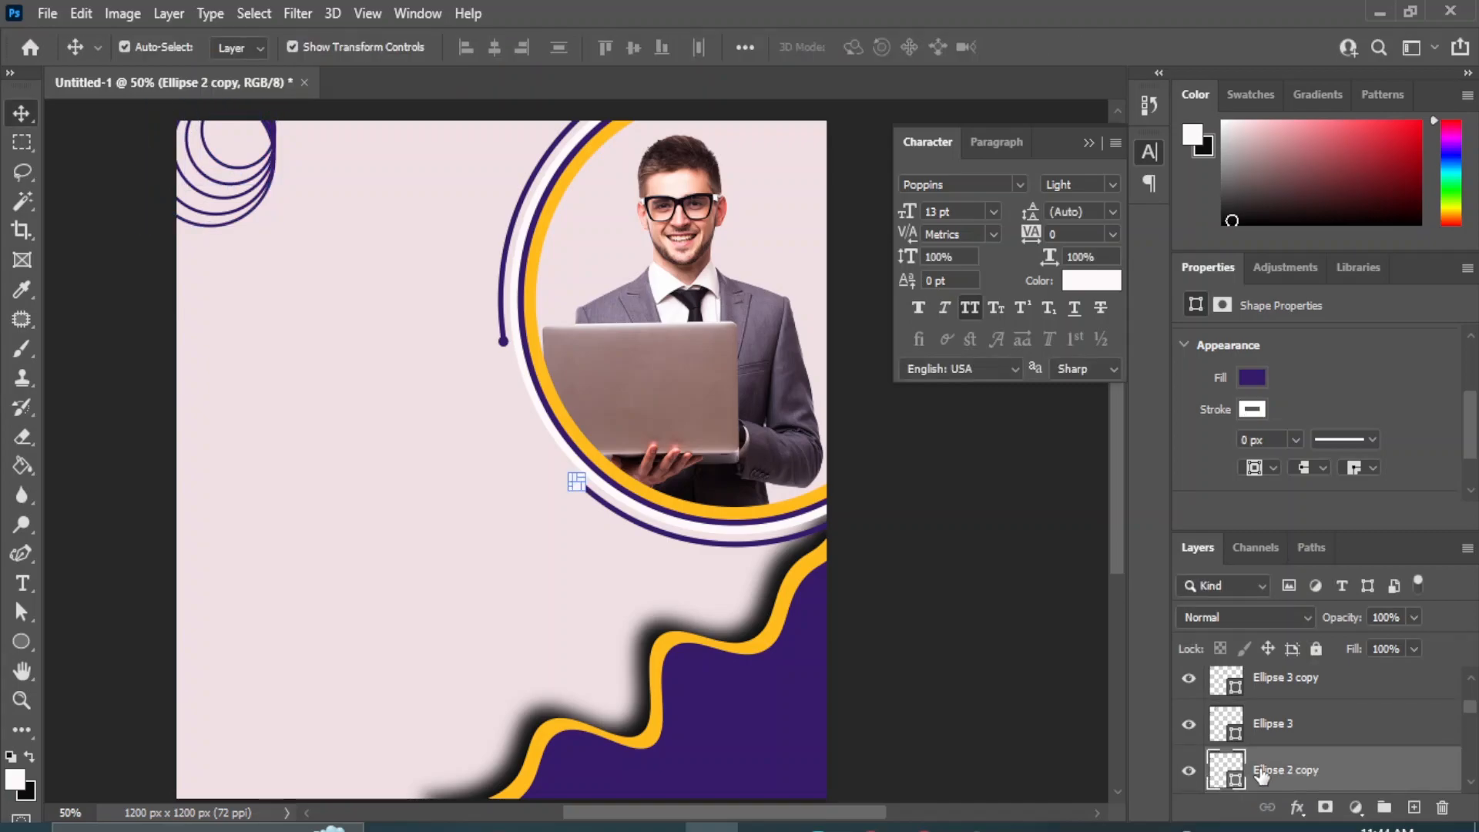
pyautogui.click(1225, 733)
pyautogui.scroll(3, 1314, 720)
pyautogui.keyDown('shift'); pyautogui.click(1312, 692); pyautogui.keyUp('shift')
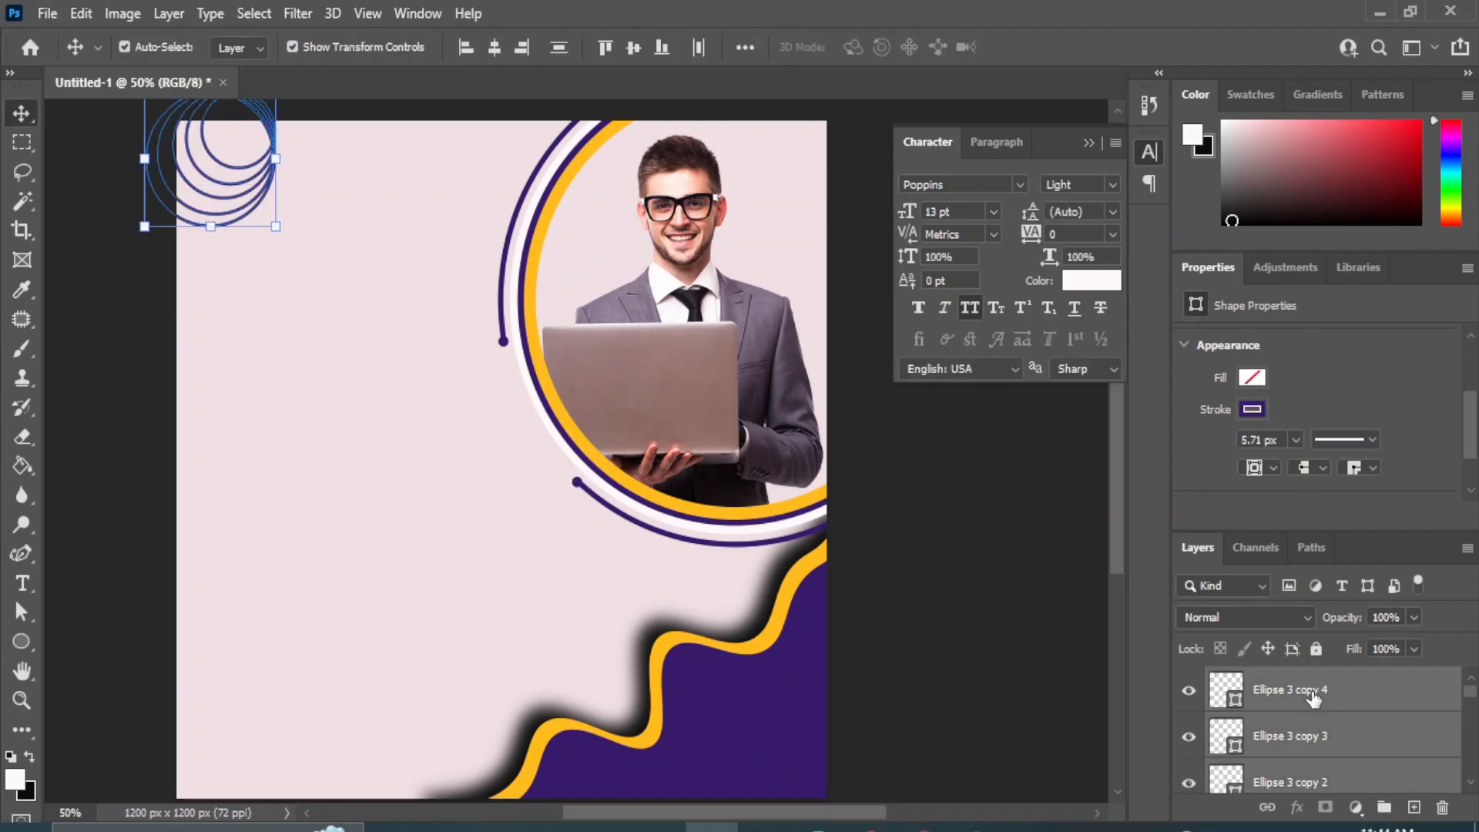
pyautogui.click(494, 48)
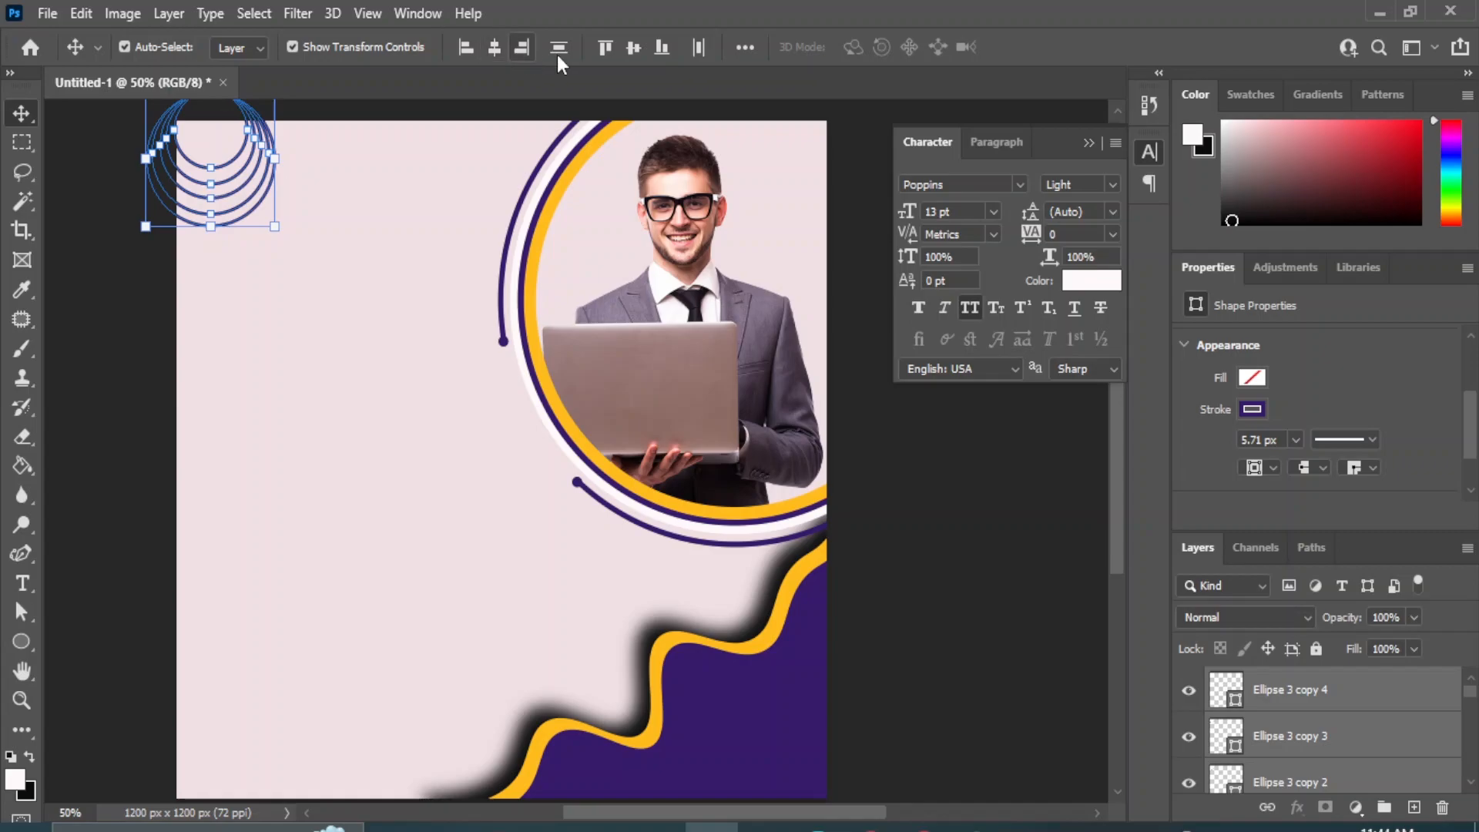
pyautogui.click(632, 49)
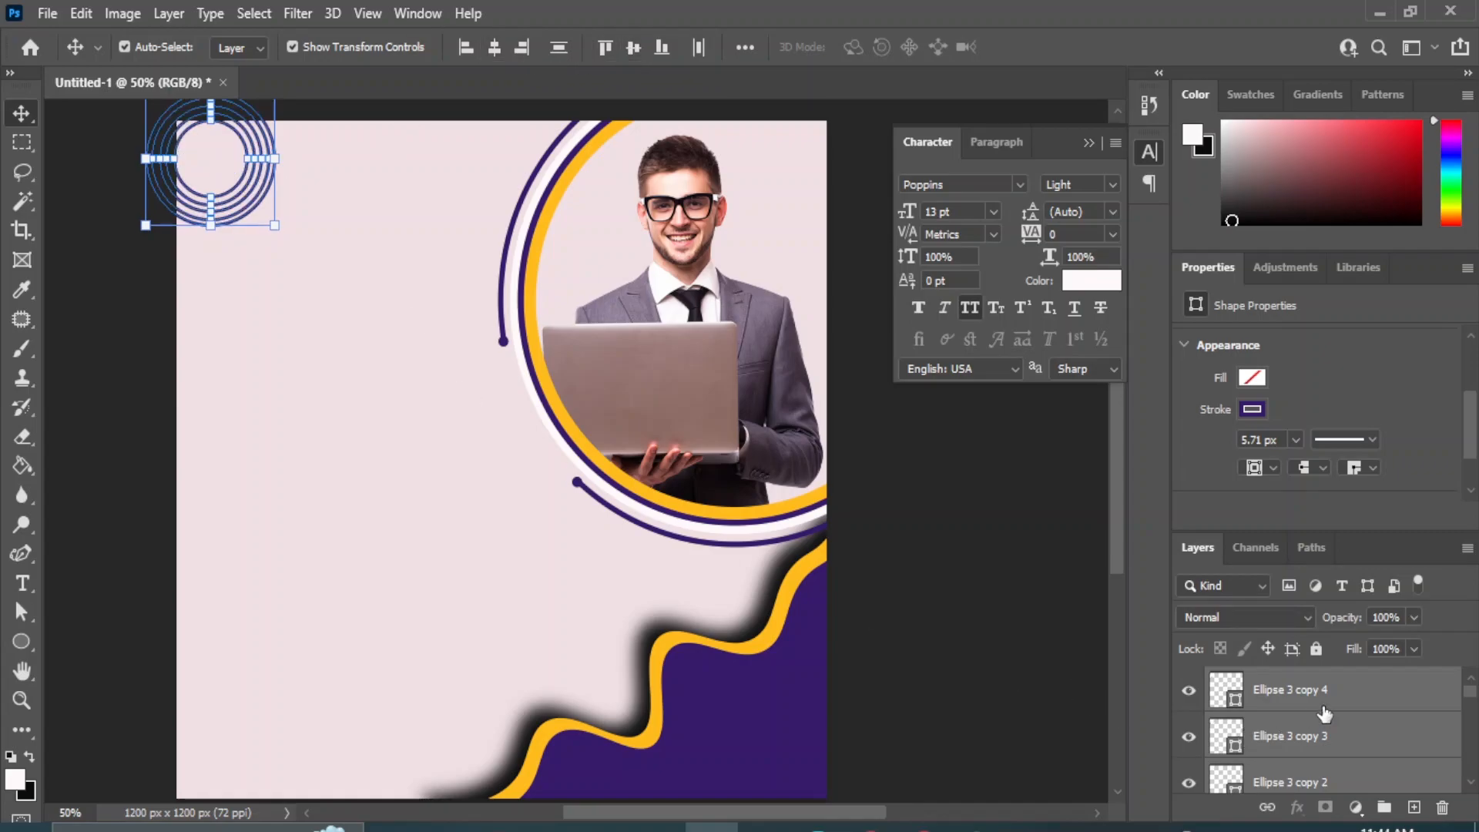
# Step: Group the concentric corner circles and move the group further up and left past the canvas corner
pyautogui.hotkey('ctrl', 'g')
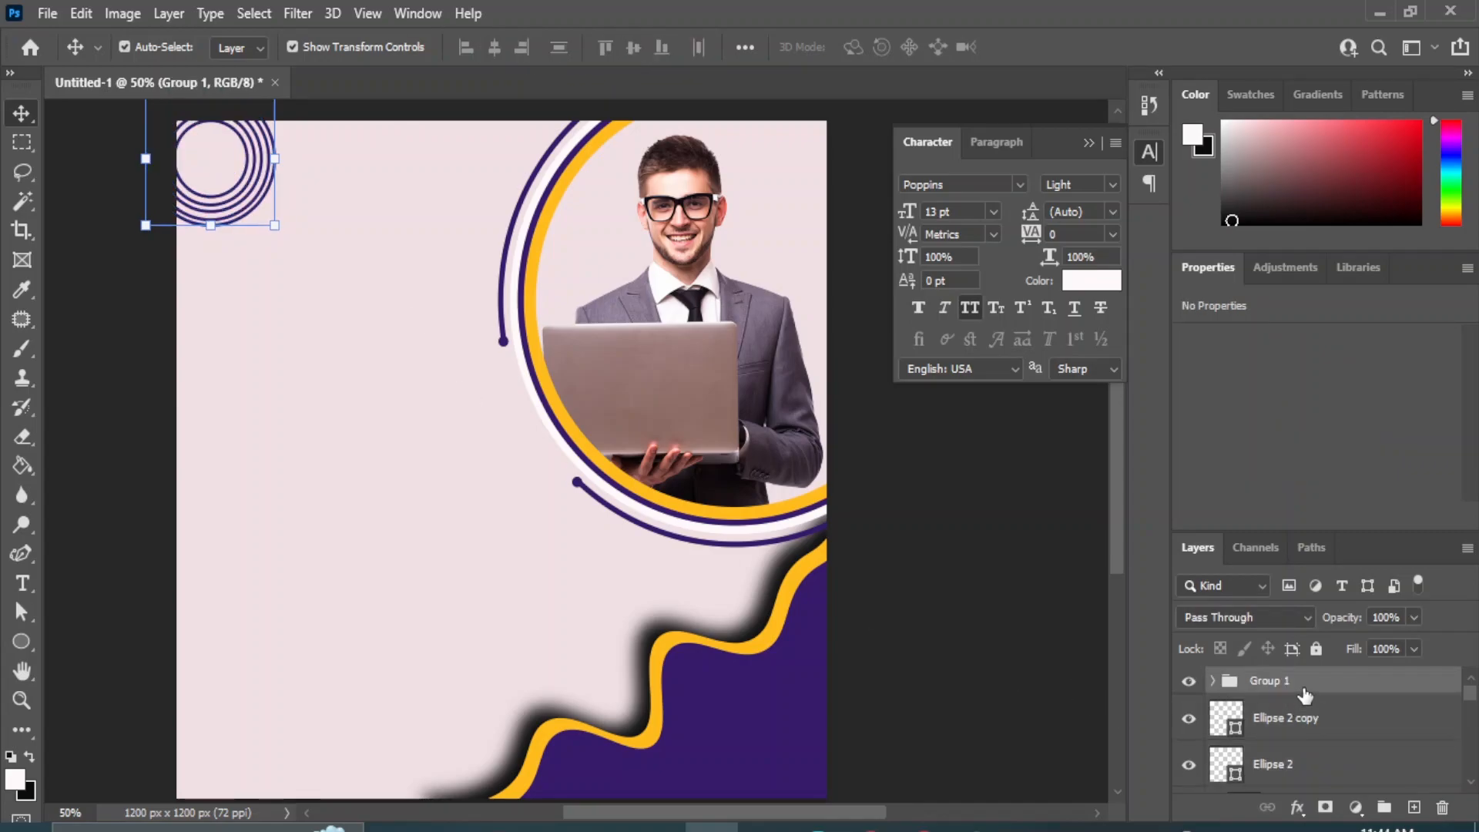
pyautogui.hotkey('shift', 'Left')
pyautogui.hotkey('shift', 'Left')
pyautogui.hotkey('shift', 'Left')
pyautogui.hotkey('shift', 'Up')
pyautogui.hotkey('shift', 'Up')
pyautogui.hotkey('shift', 'Up')
pyautogui.hotkey('shift', 'Up')
pyautogui.hotkey('shift', 'Up')
pyautogui.hotkey('shift', 'Up')
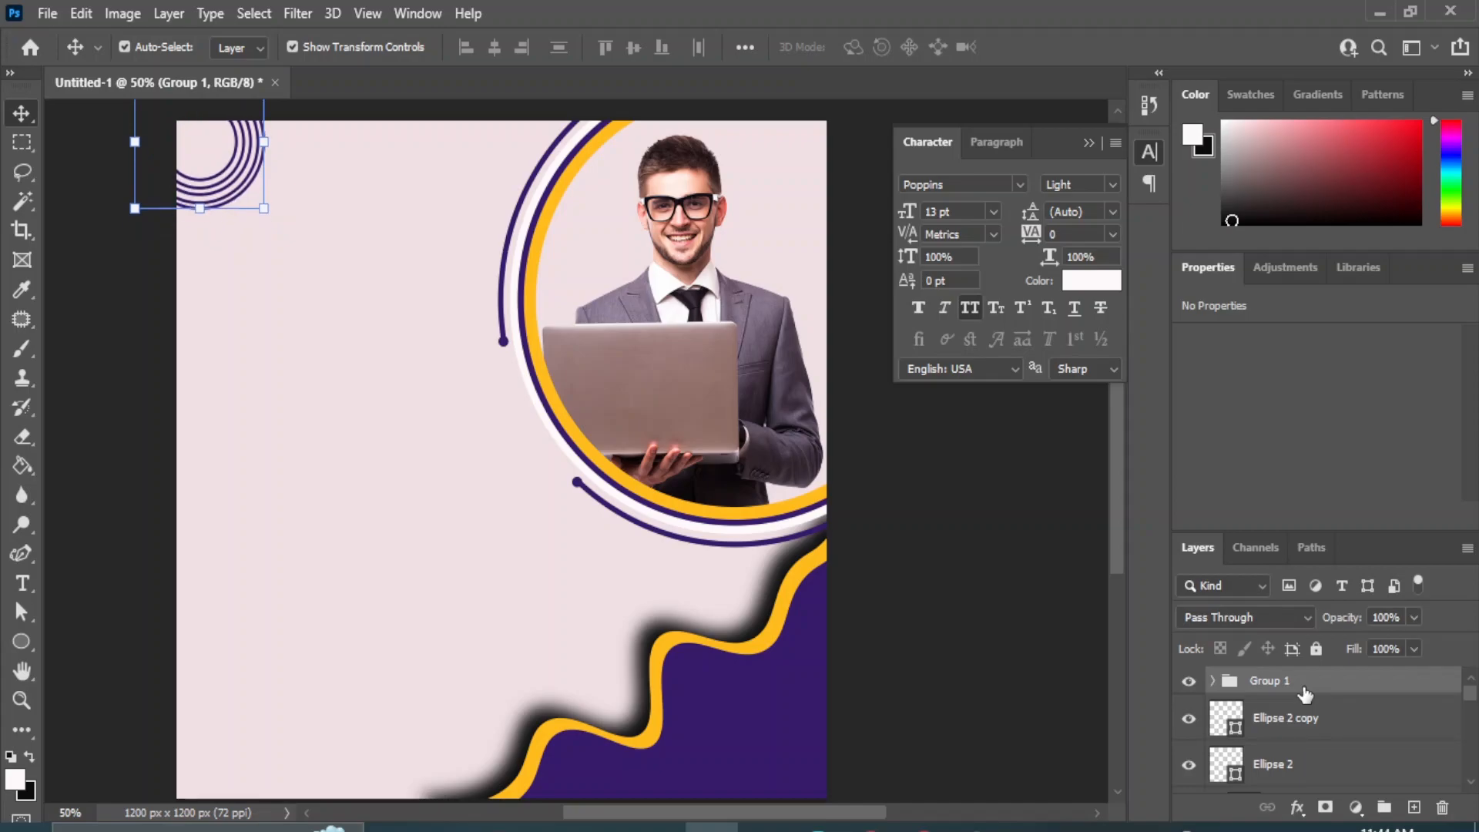
pyautogui.hotkey('shift', 'Left')
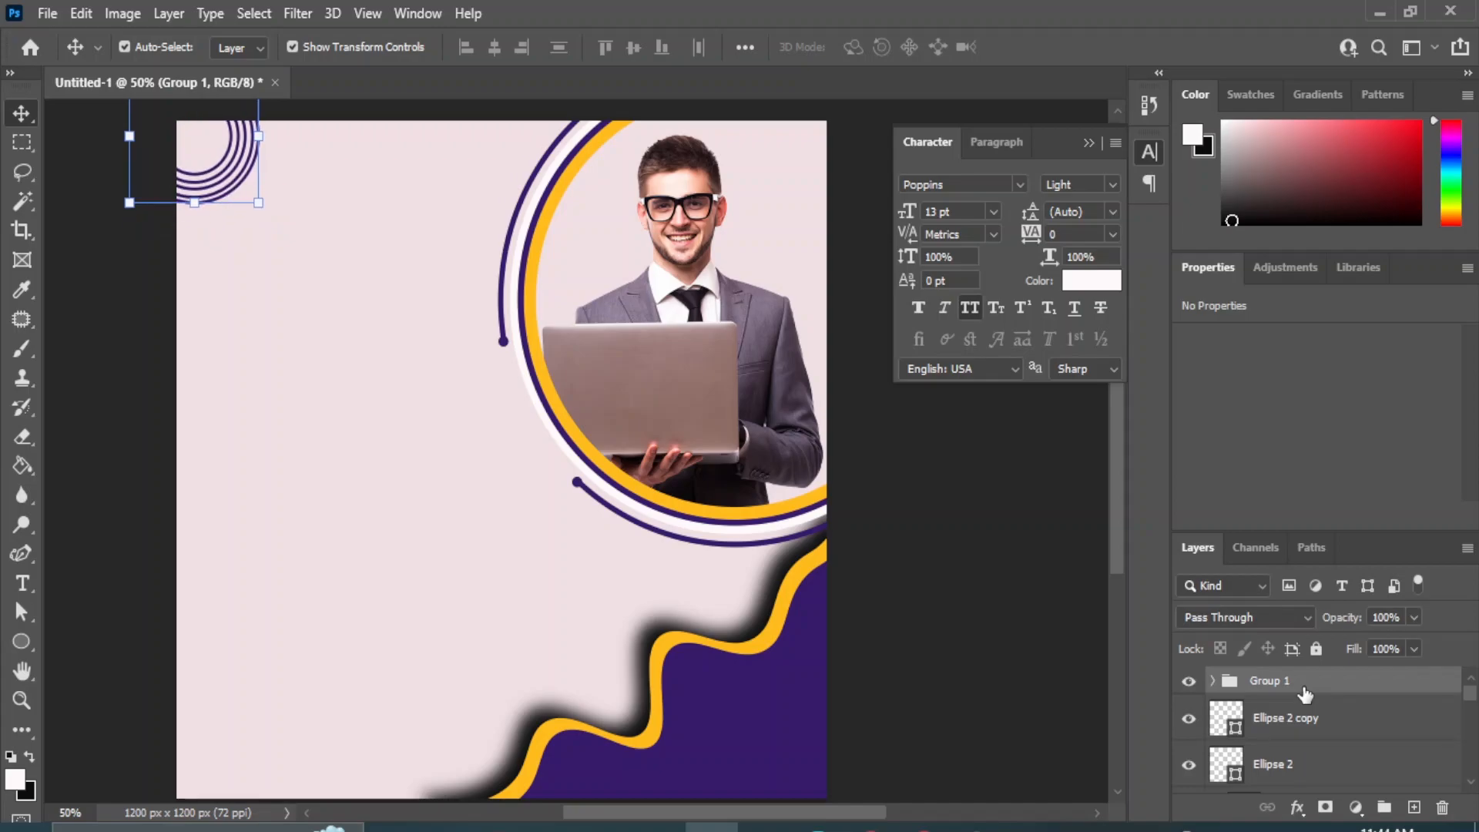
pyautogui.click(988, 608)
# Step: Add the text "are you looking for" on the left half of the canvas and color it with the purple of the wavy shape
pyautogui.rightClick(22, 584)
pyautogui.click(92, 583)
pyautogui.click(301, 507)
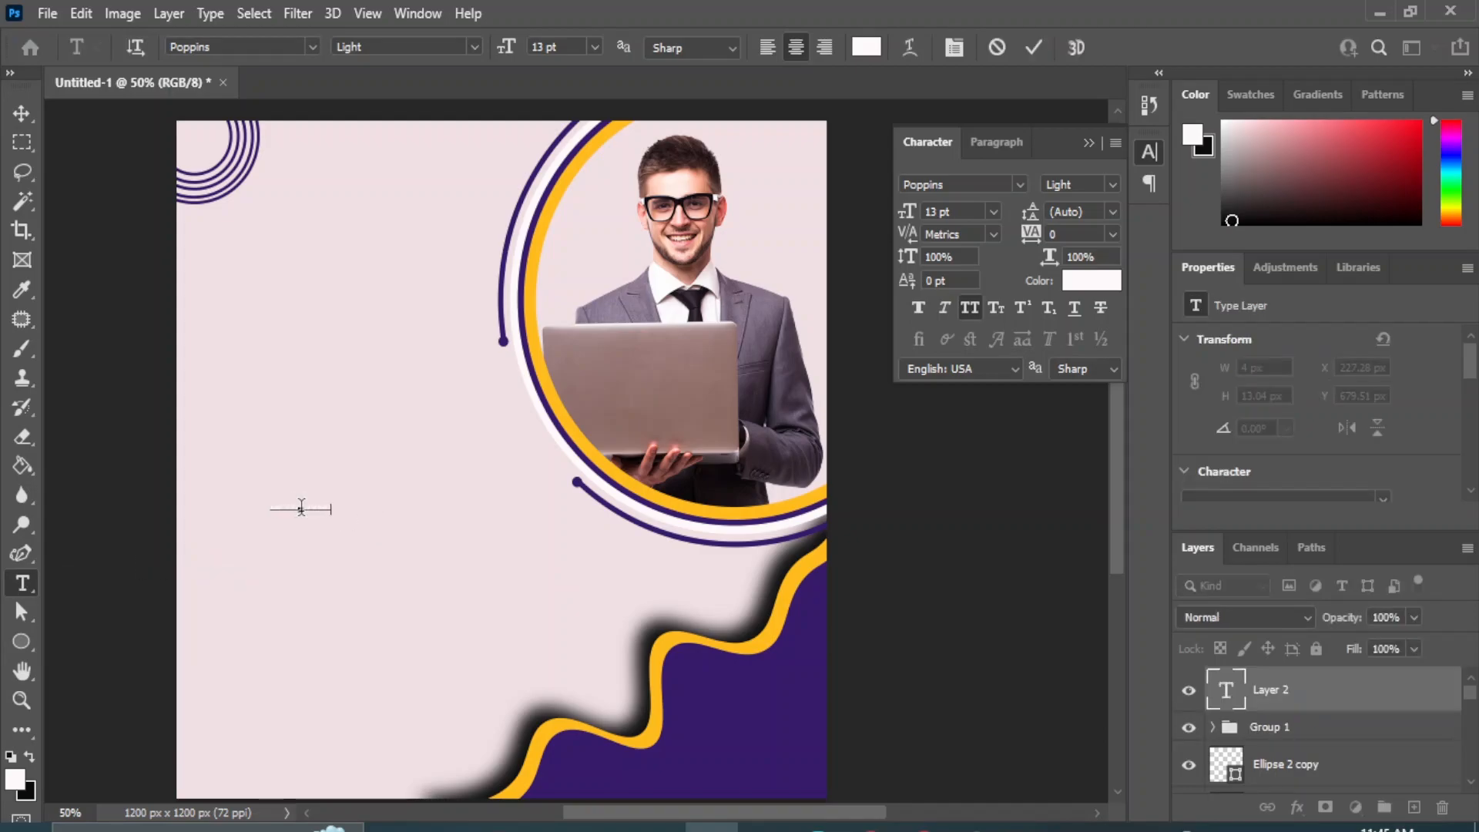
pyautogui.click(12, 110)
pyautogui.click(1091, 280)
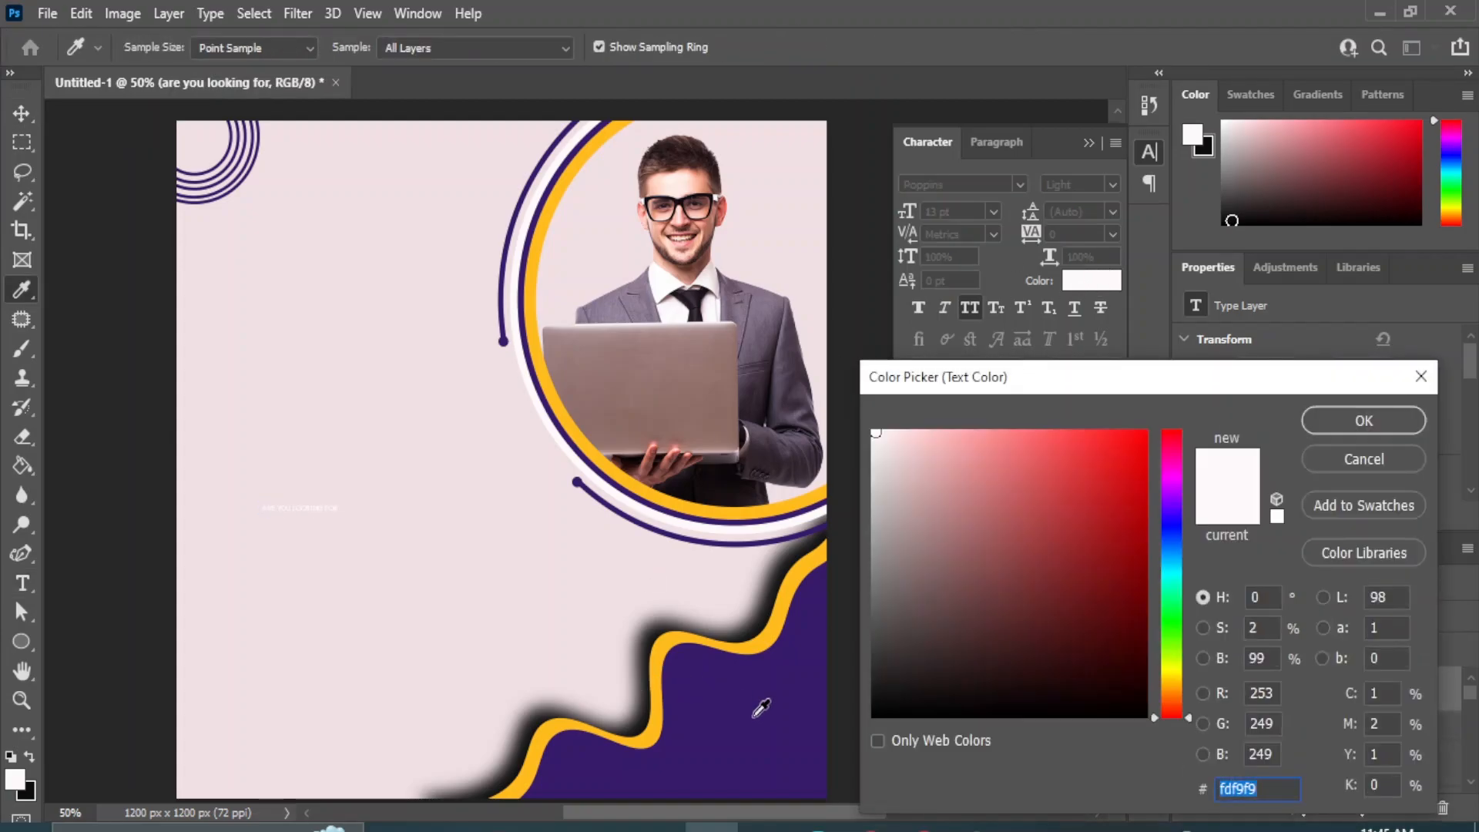
pyautogui.click(761, 694)
pyautogui.click(1360, 419)
# Step: Set the "are you looking for" text to 16 pt and move it to about X 100 px, Y 230 px
pyautogui.click(994, 211)
pyautogui.click(961, 377)
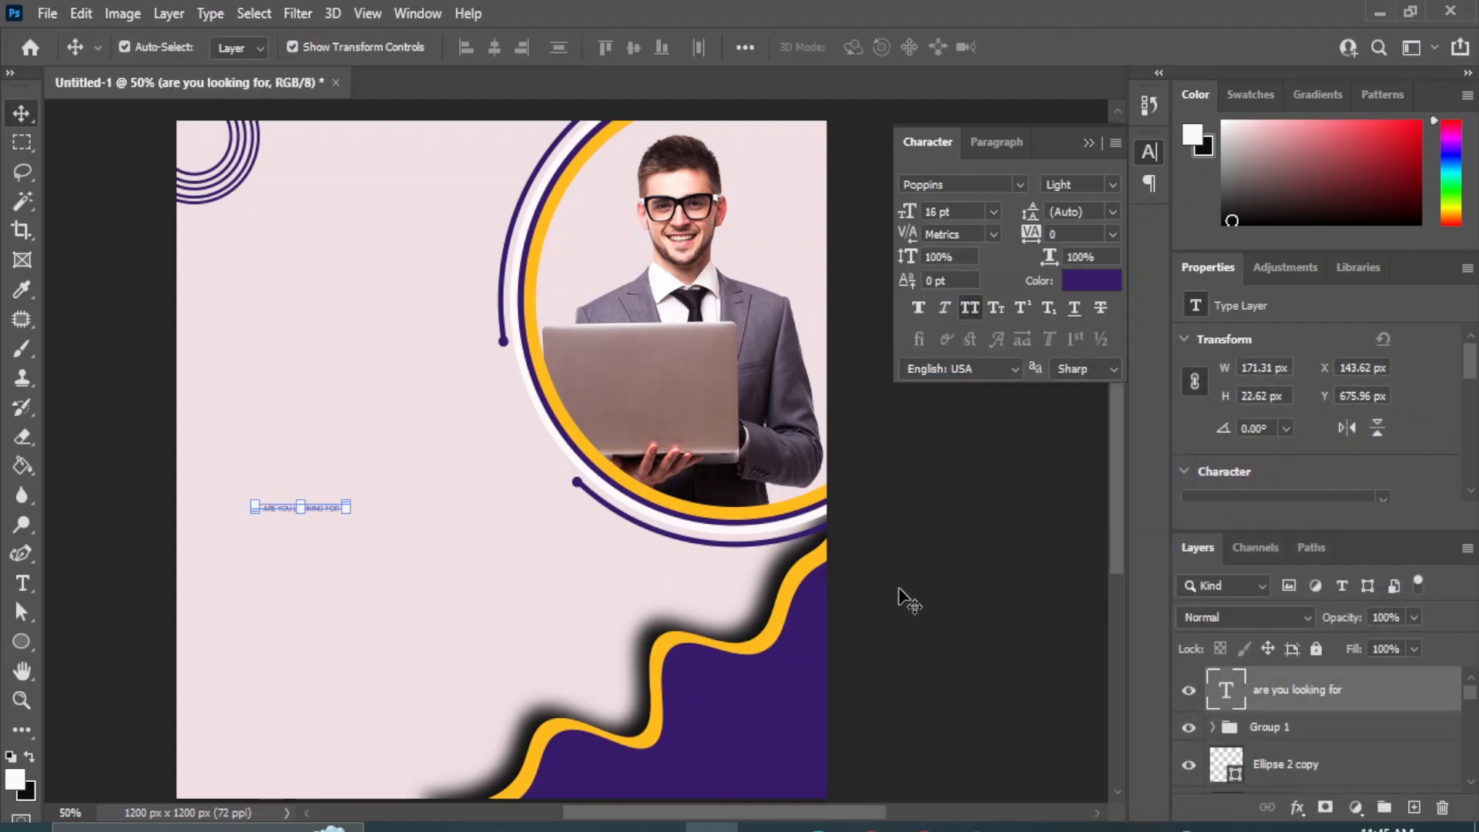
pyautogui.moveTo(308, 507); pyautogui.dragTo(303, 264)
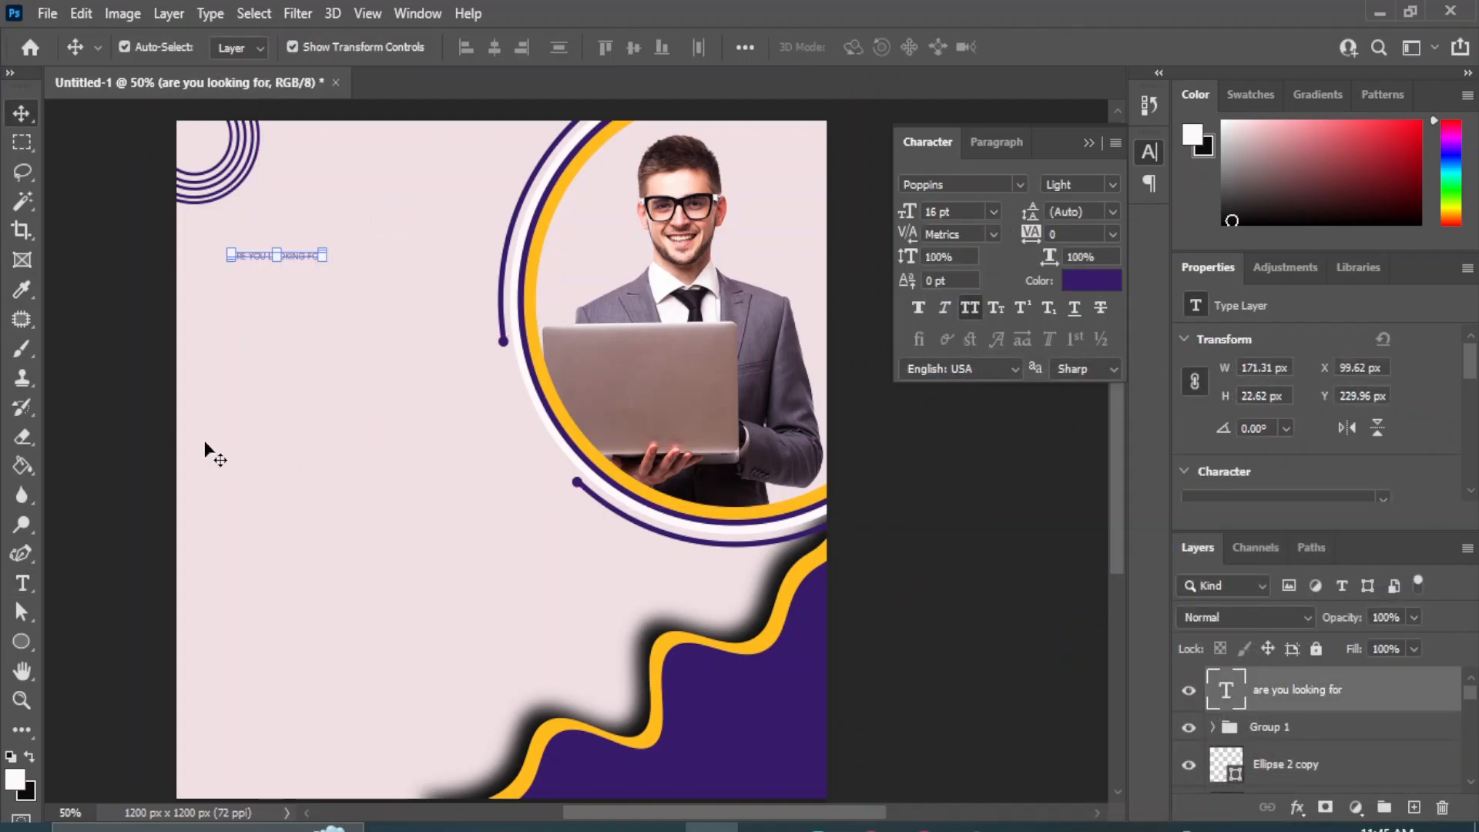
# Step: Set the "are you looking for" text to 24 pt Poppins Medium Italic
pyautogui.hotkey('ctrl', '+')
pyautogui.click(994, 211)
pyautogui.click(957, 417)
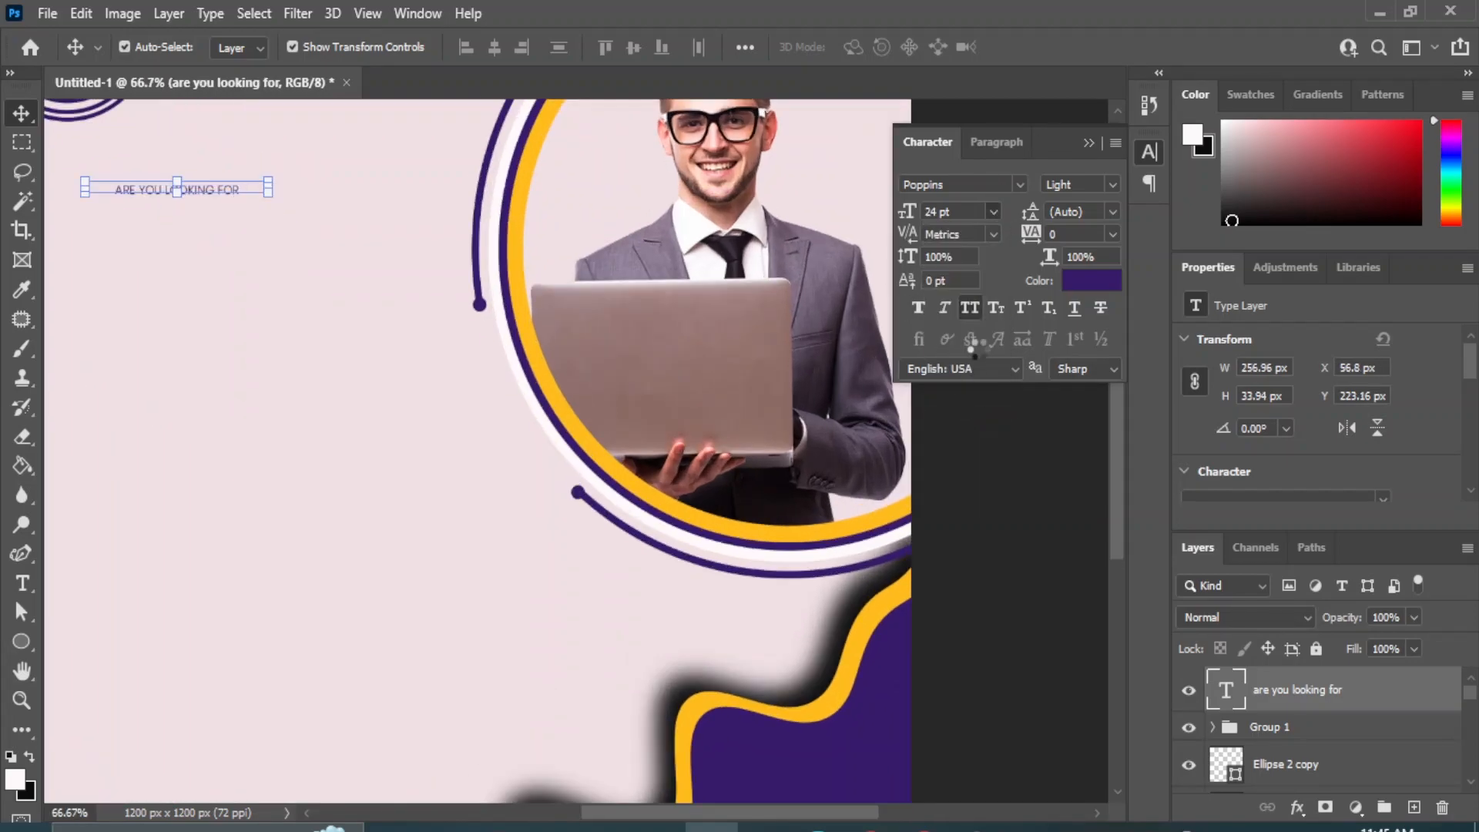
pyautogui.scroll(1, 285, 447)
pyautogui.click(114, 366)
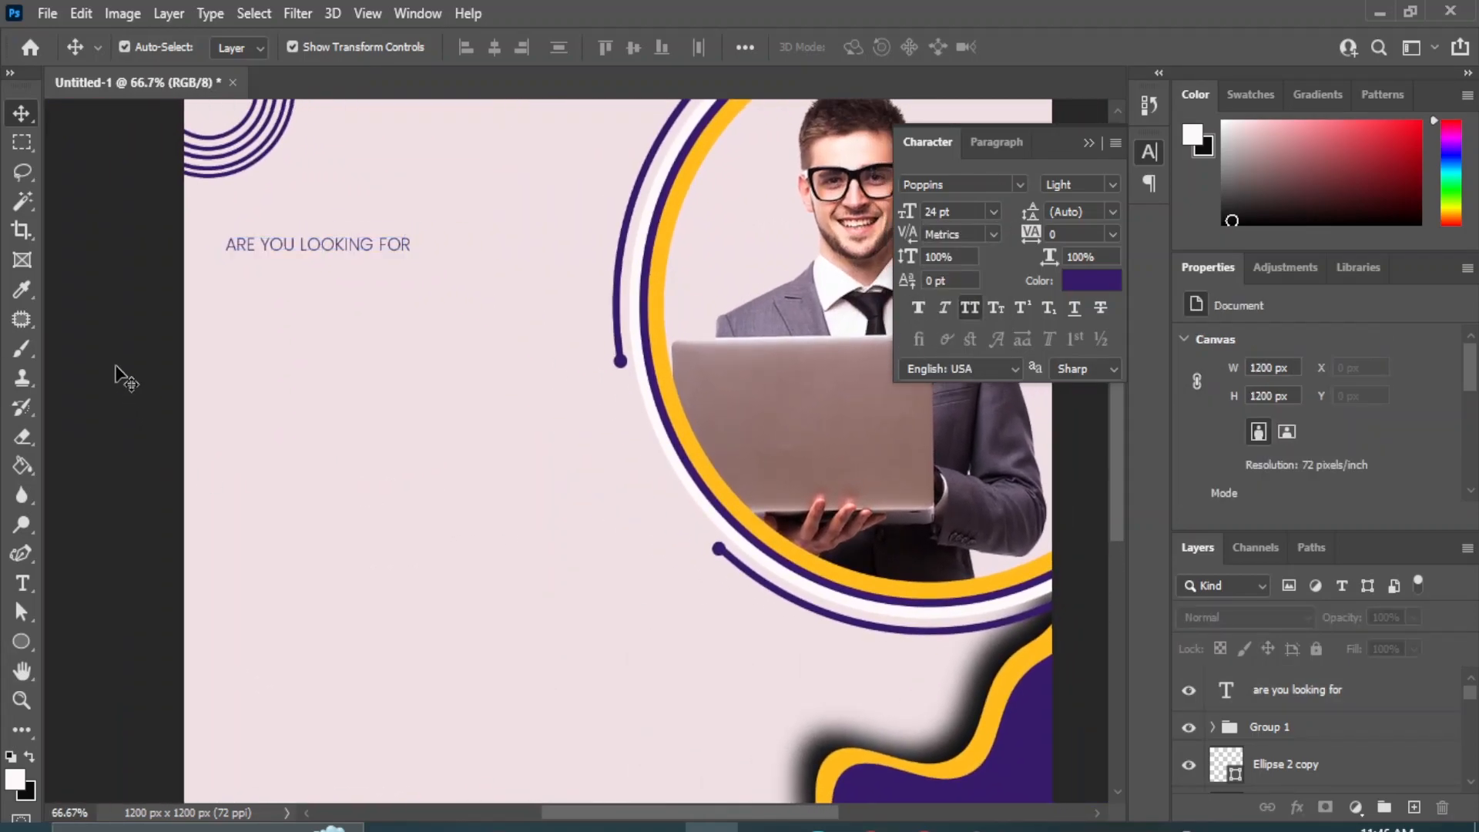
pyautogui.click(363, 247)
pyautogui.click(1114, 184)
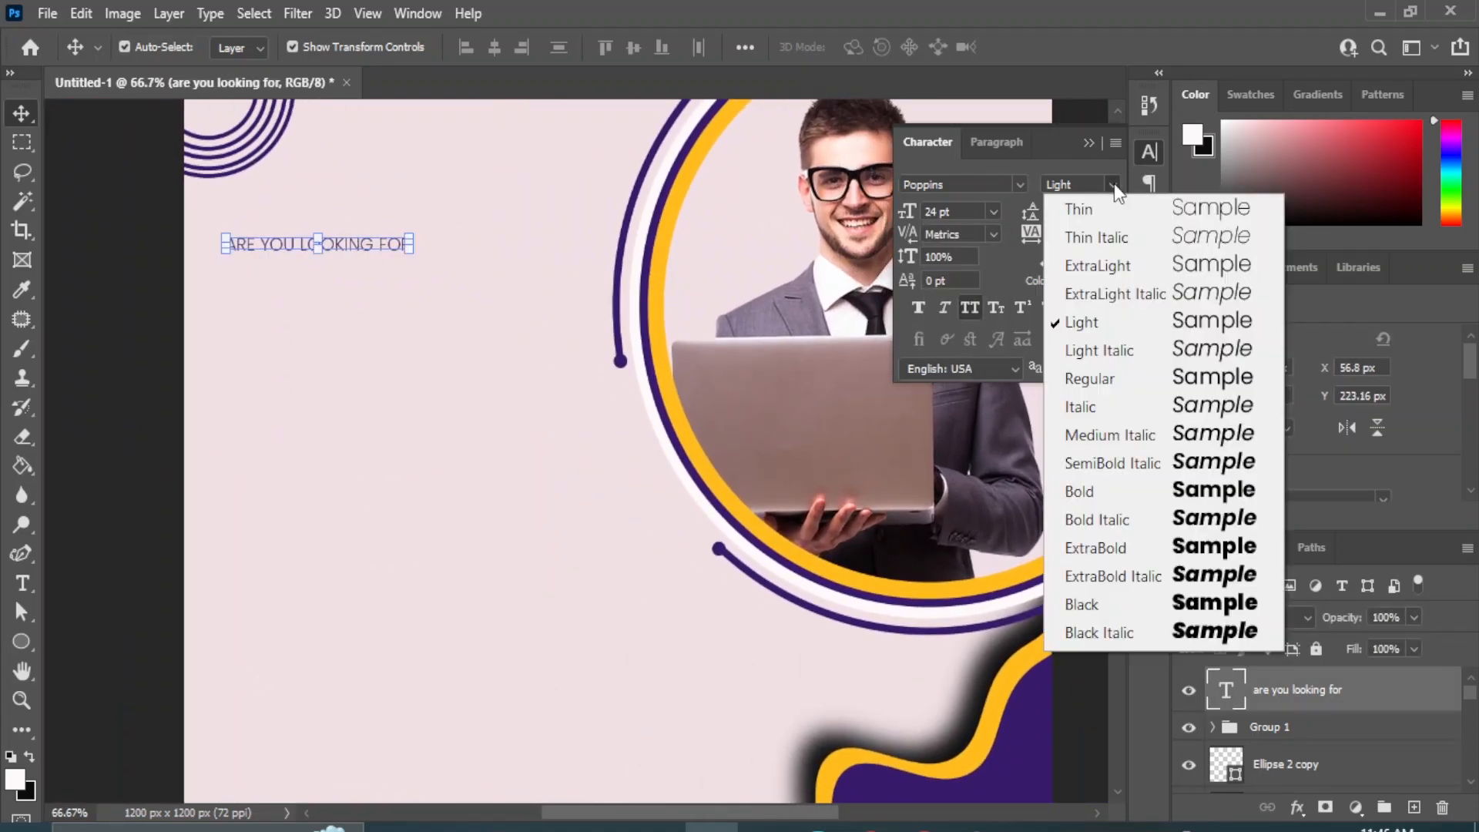
pyautogui.click(1111, 448)
pyautogui.click(117, 422)
# Step: Duplicate the "are you looking for" text, place the copy just below it and retype it as "digital marketing"
pyautogui.click(349, 249)
pyautogui.moveTo(1380, 697); pyautogui.dragTo(1414, 806)
pyautogui.moveTo(276, 246); pyautogui.dragTo(276, 290)
pyautogui.click(23, 583)
pyautogui.click(123, 583)
pyautogui.moveTo(400, 285); pyautogui.dragTo(146, 285)
pyautogui.write('DIGIT')
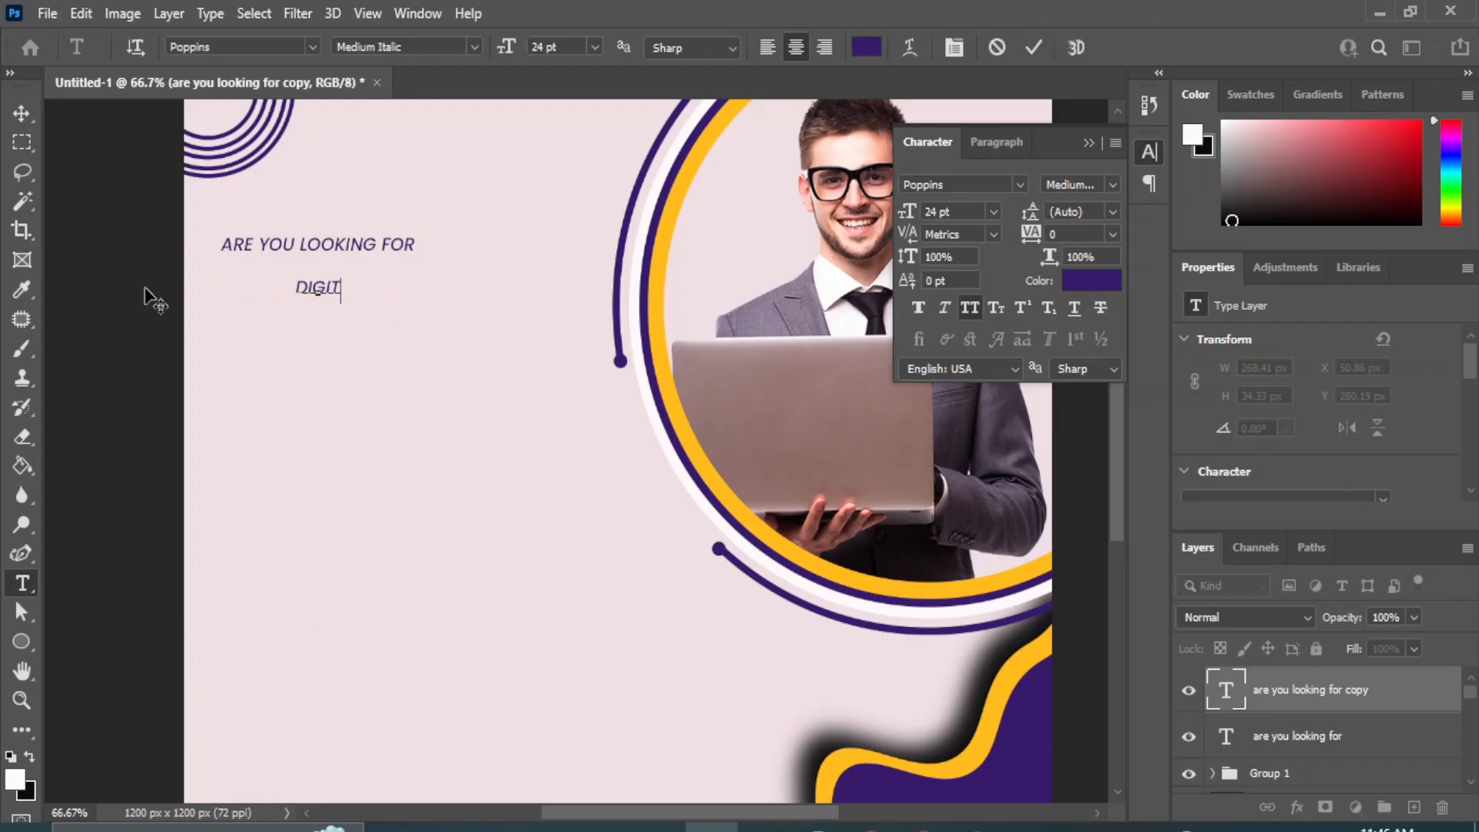
pyautogui.write('AL MAR')
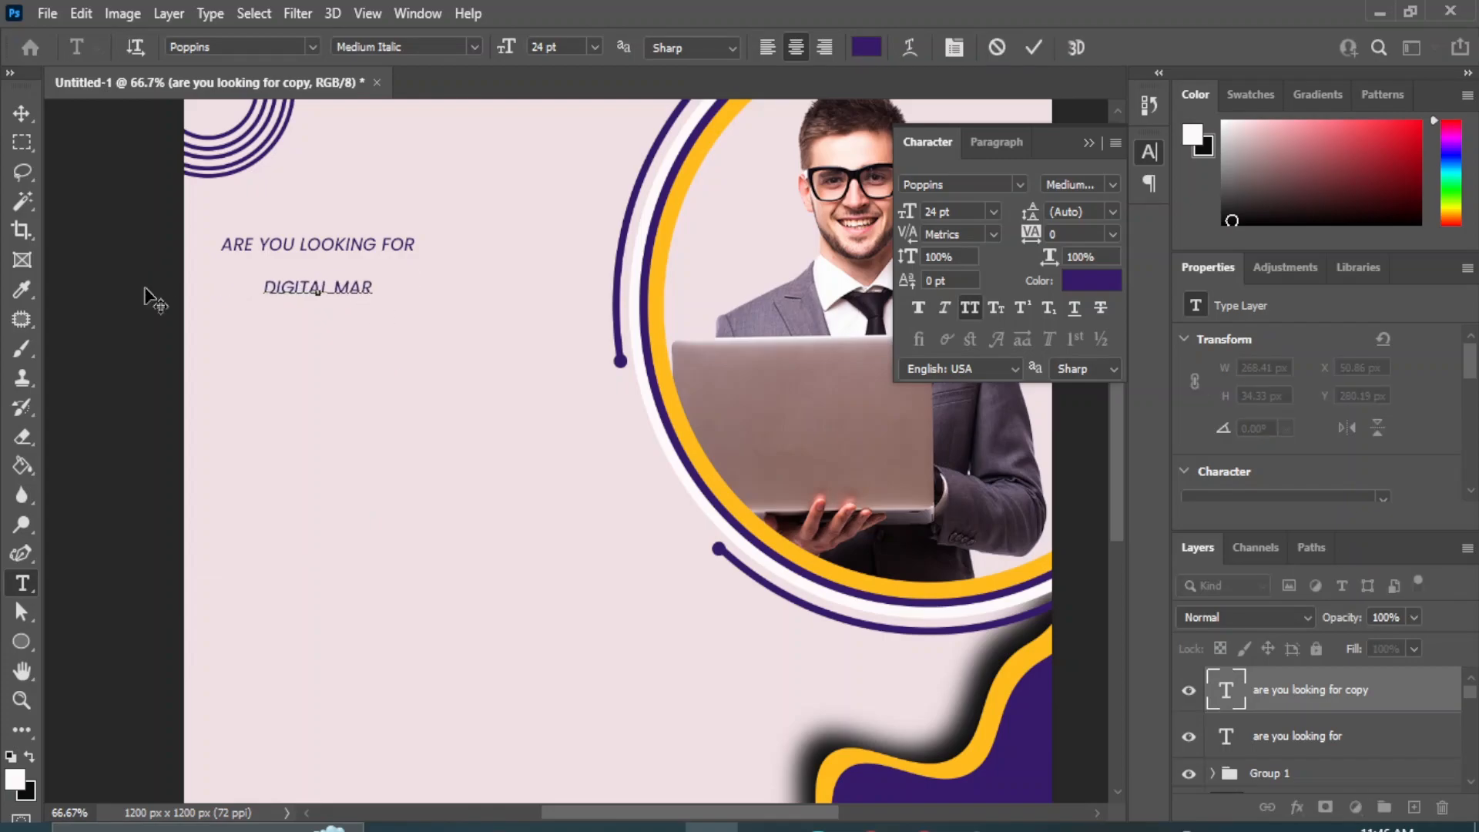
pyautogui.write('KETING')
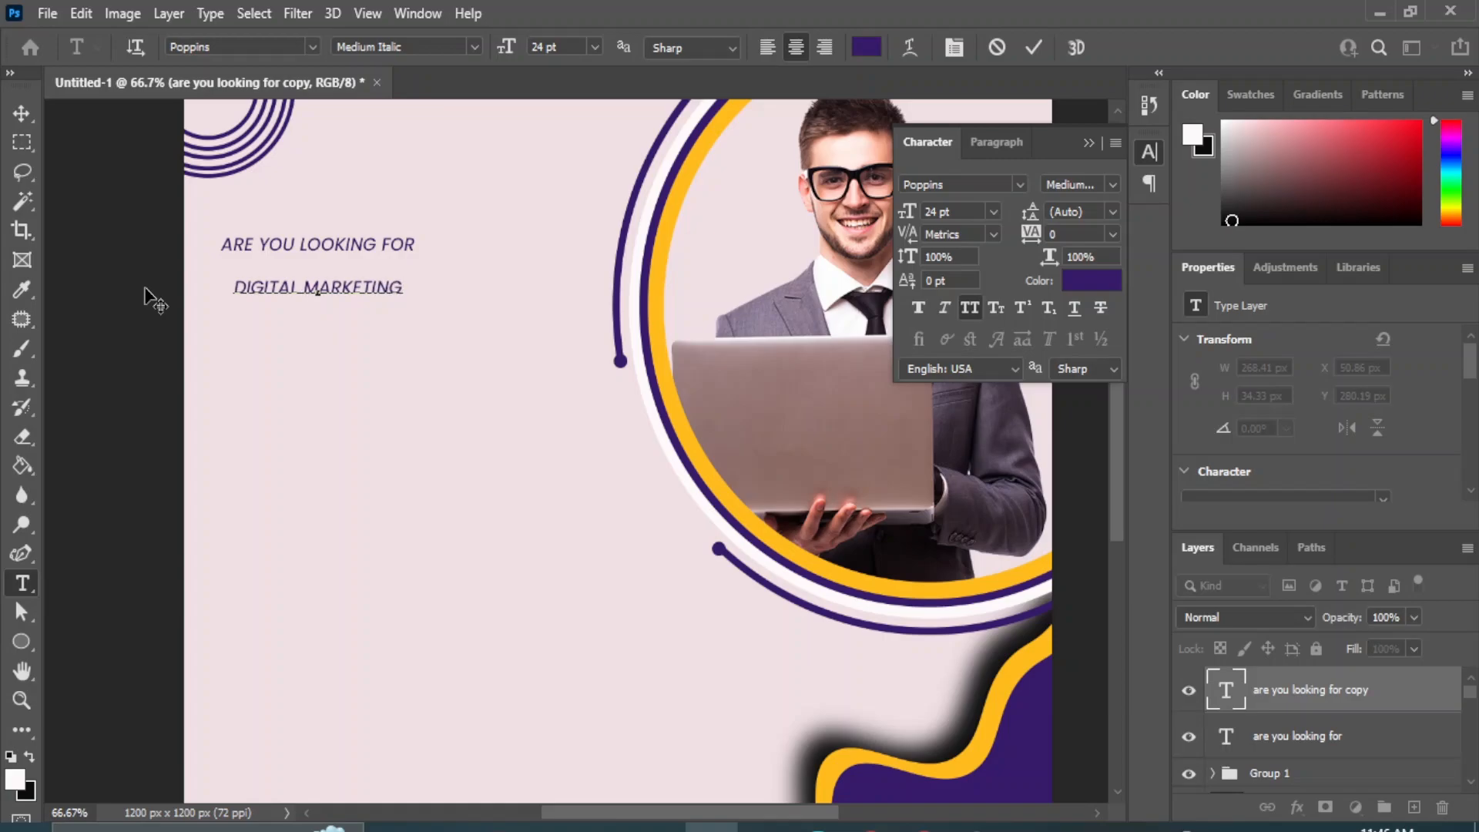
pyautogui.click(21, 114)
# Step: Set the "digital marketing" text to the Black style and preview other fonts on it
pyautogui.click(1112, 184)
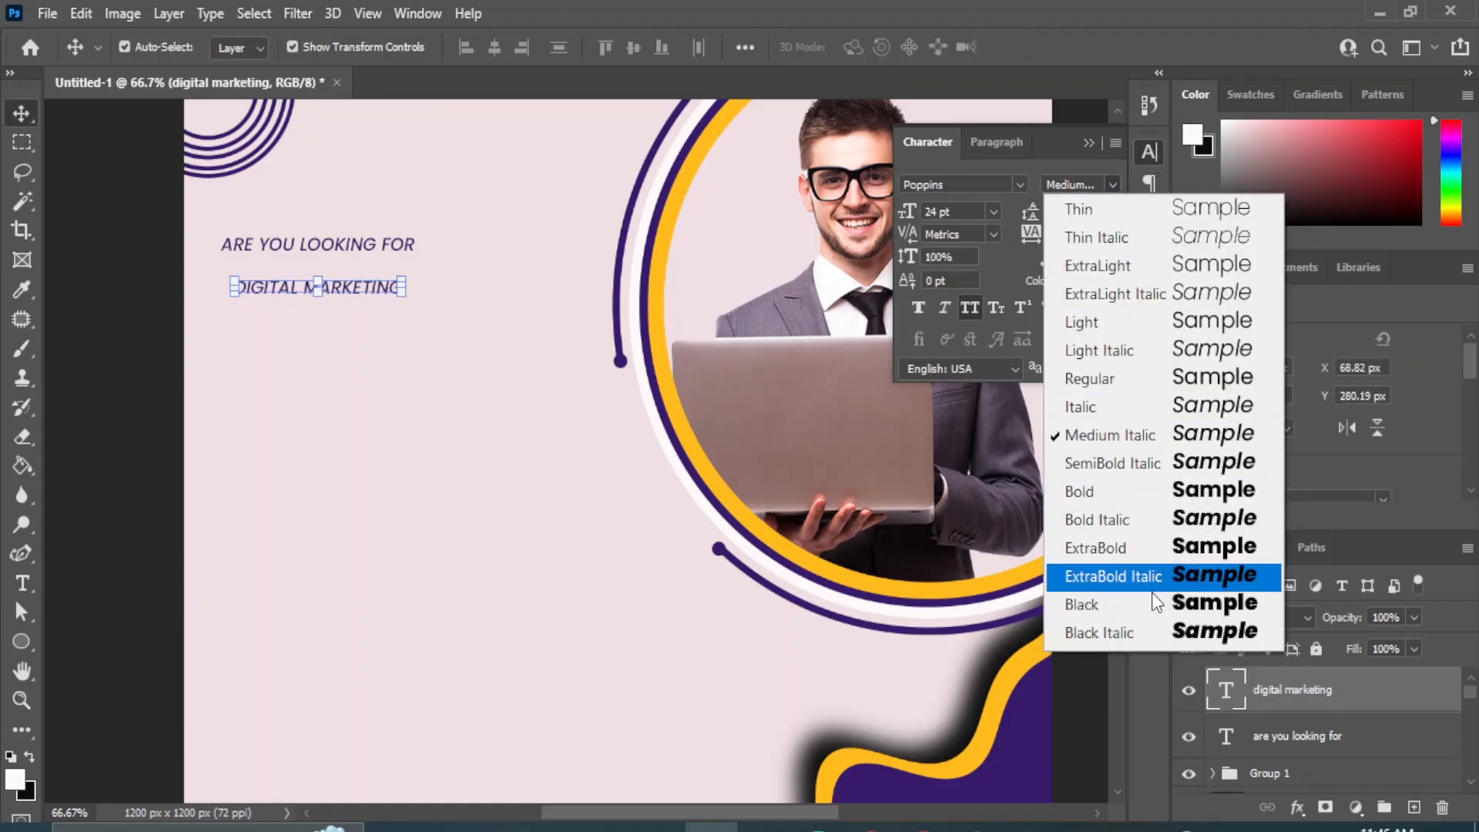
pyautogui.click(1079, 604)
pyautogui.click(958, 183)
pyautogui.click(1020, 185)
pyautogui.scroll(-2, 1095, 581)
pyautogui.scroll(2, 1201, 279)
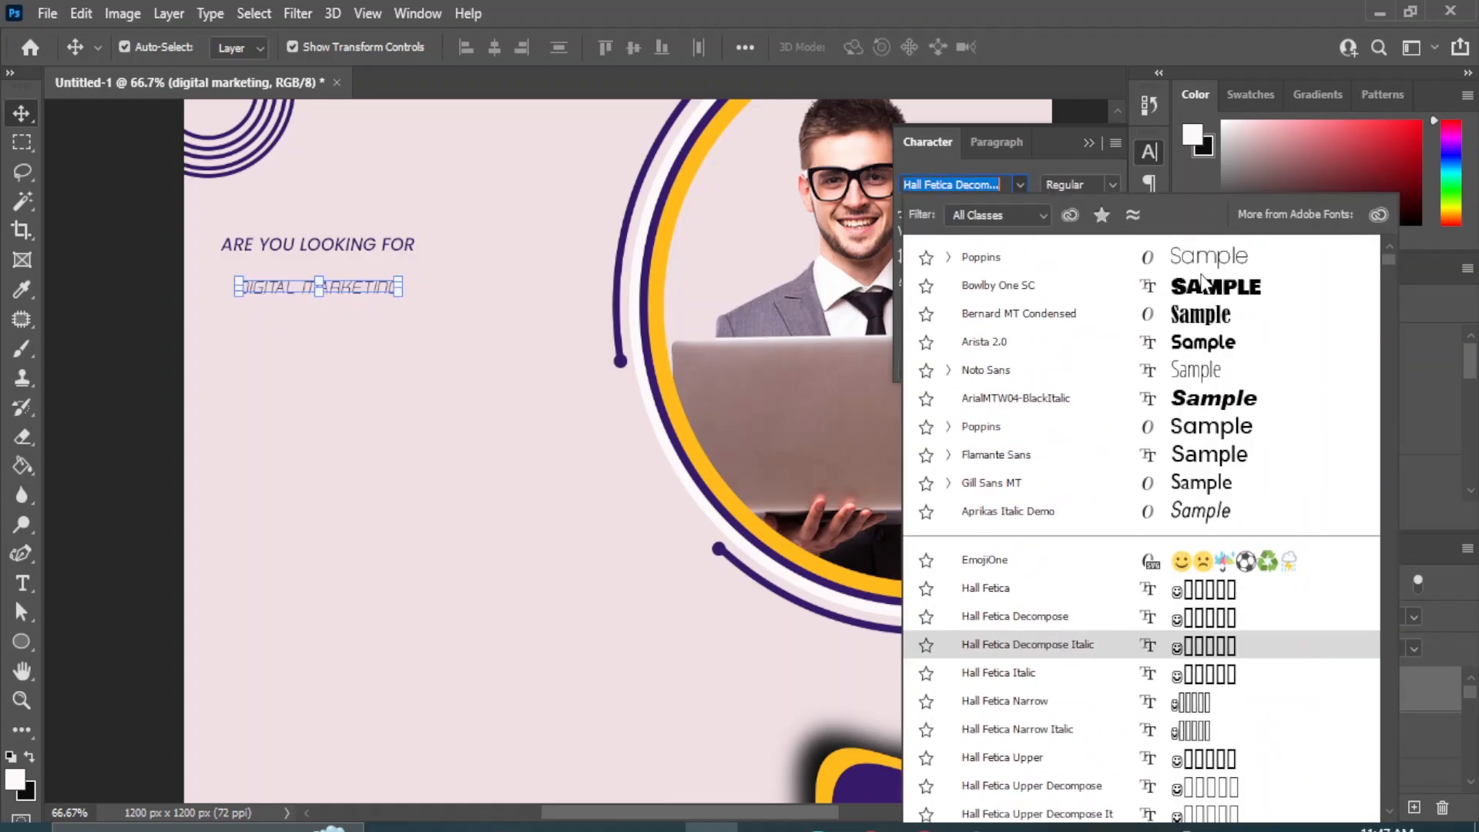
pyautogui.click(290, 293)
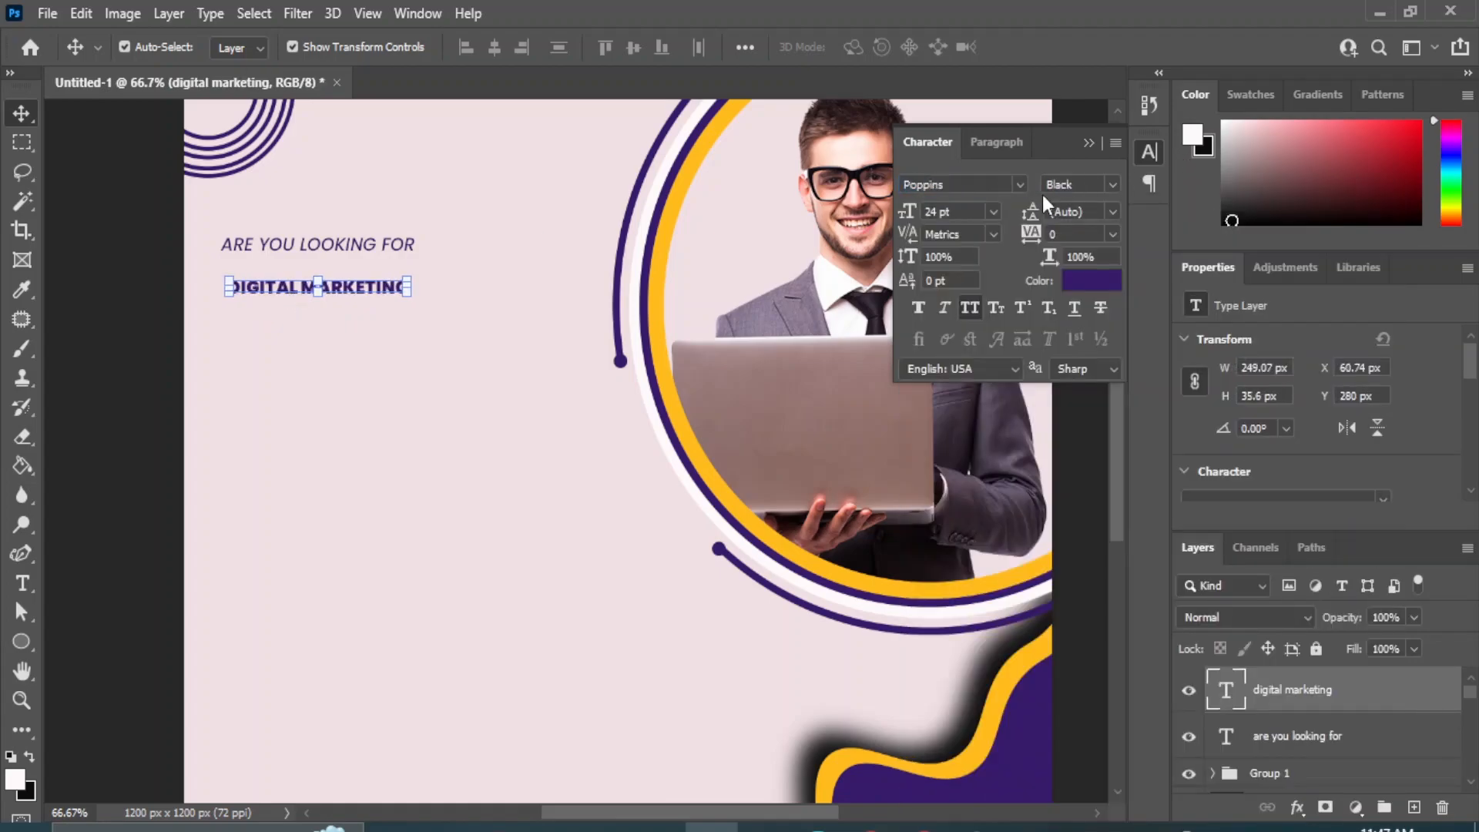
# Step: Change the font of the "digital marketing" text to American Captain
pyautogui.click(1021, 183)
pyautogui.scroll(-2, 1067, 545)
pyautogui.scroll(-10, 1067, 545)
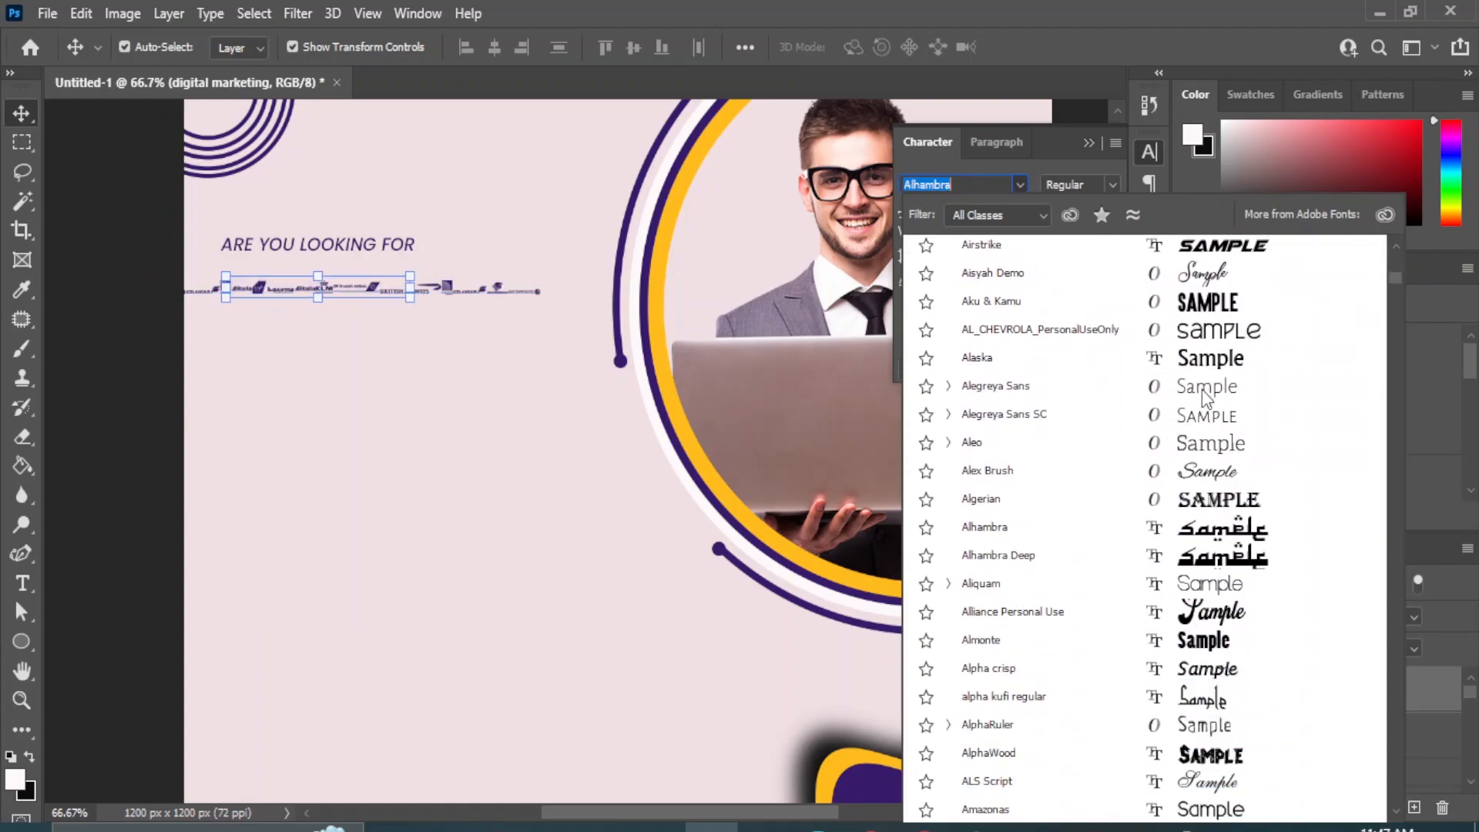
pyautogui.scroll(-4, 1209, 370)
pyautogui.scroll(-3, 1211, 378)
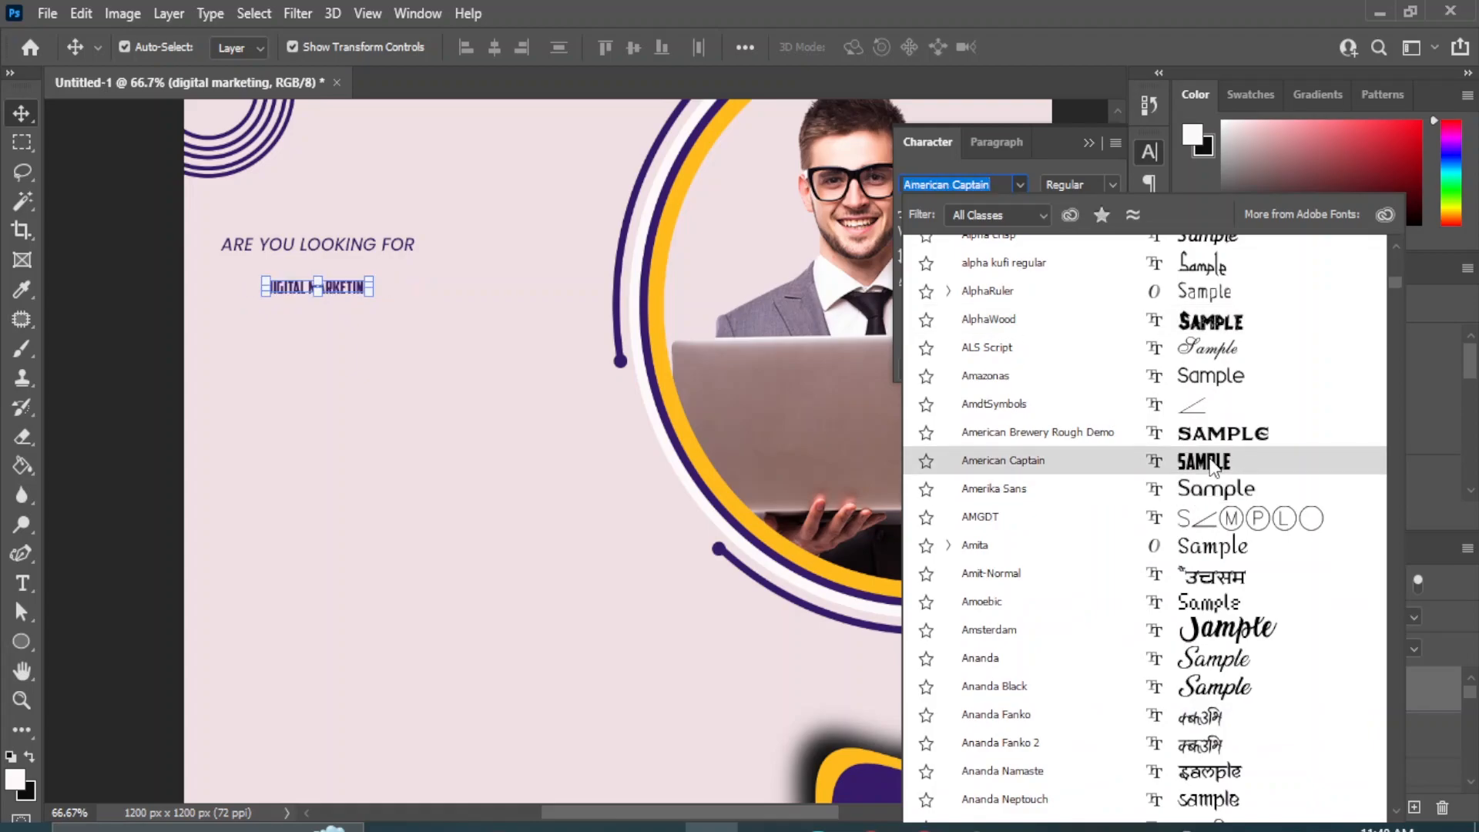
pyautogui.click(1211, 463)
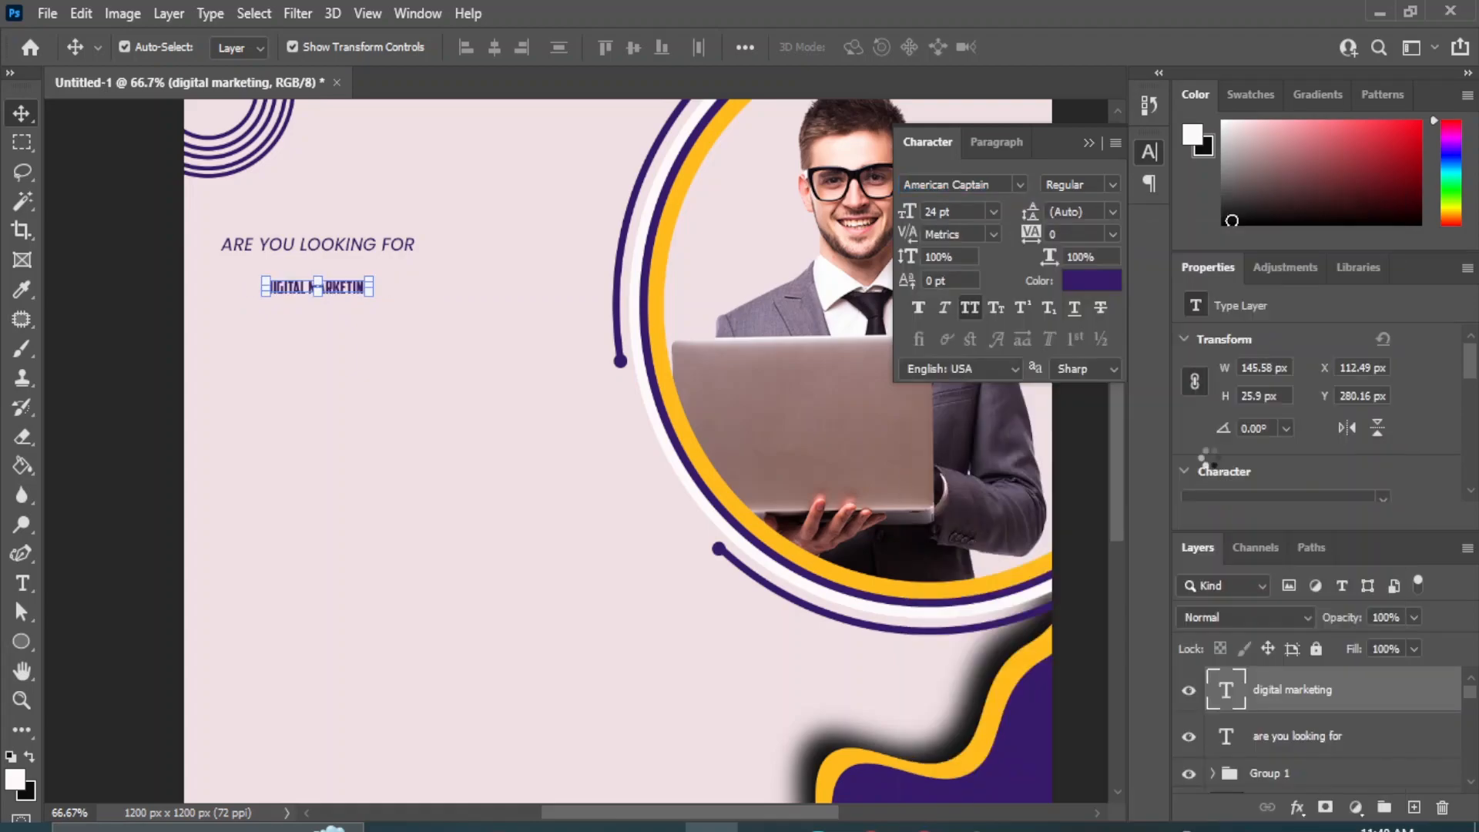
# Step: Enlarge "digital marketing" to about 84.5 pt near the canvas's left edge and move "are you looking for" directly above it
pyautogui.click(994, 212)
pyautogui.click(957, 487)
pyautogui.moveTo(278, 275); pyautogui.dragTo(312, 319)
pyautogui.moveTo(486, 345); pyautogui.dragTo(562, 419)
pyautogui.moveTo(222, 364); pyautogui.dragTo(204, 370)
pyautogui.press('Return')
pyautogui.moveTo(287, 252); pyautogui.dragTo(285, 296)
pyautogui.click(994, 212)
pyautogui.click(959, 459)
pyautogui.moveTo(195, 290); pyautogui.dragTo(243, 293)
pyautogui.hotkey('ctrl', 'z')
pyautogui.hotkey('ctrl', 'z')
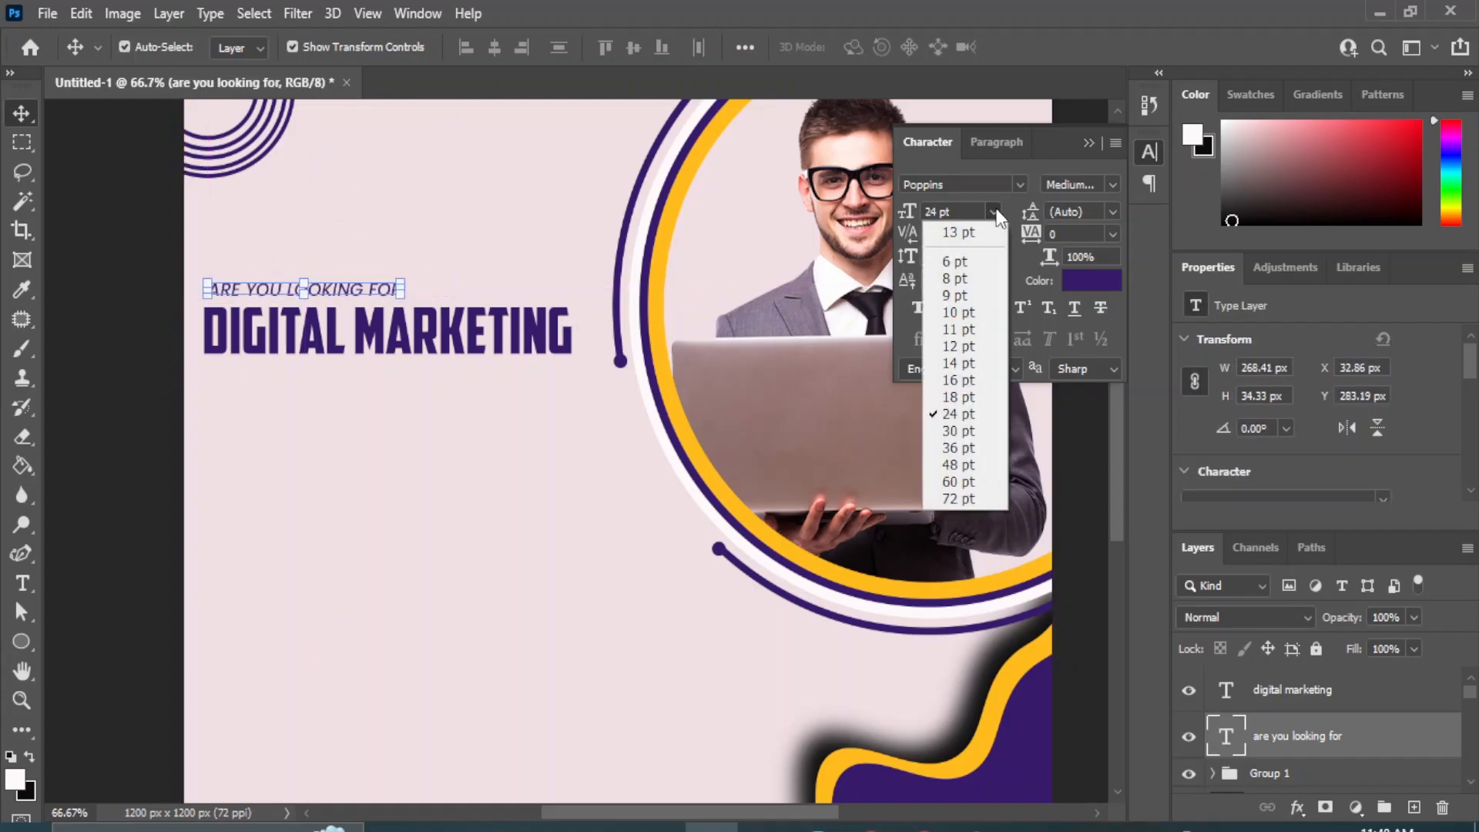
# Step: Set the "are you looking for" text to 30 pt and shift it to about X 33 px, Y 288 px
pyautogui.click(958, 431)
pyautogui.moveTo(231, 296); pyautogui.dragTo(249, 295)
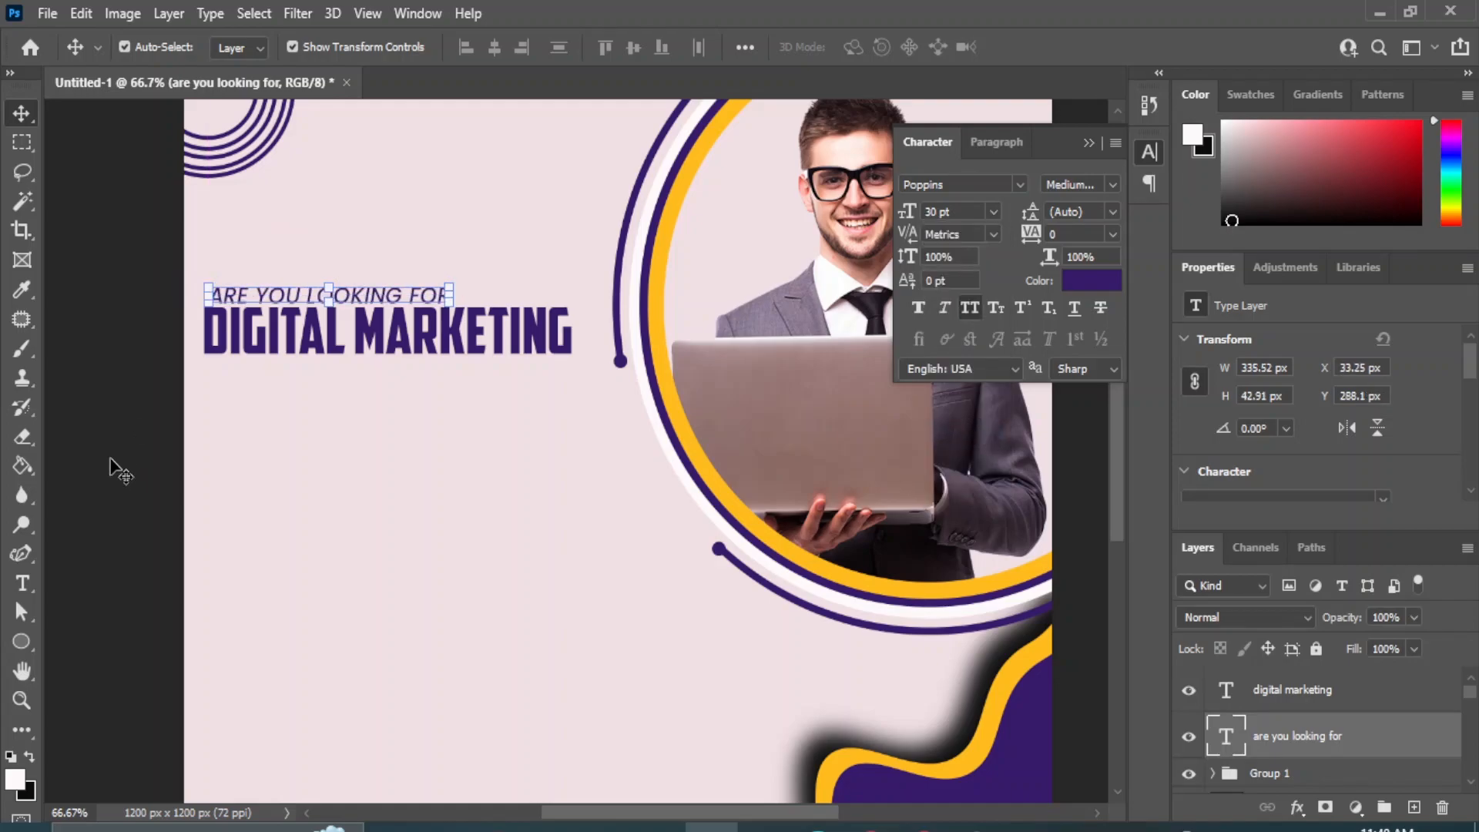
pyautogui.click(110, 460)
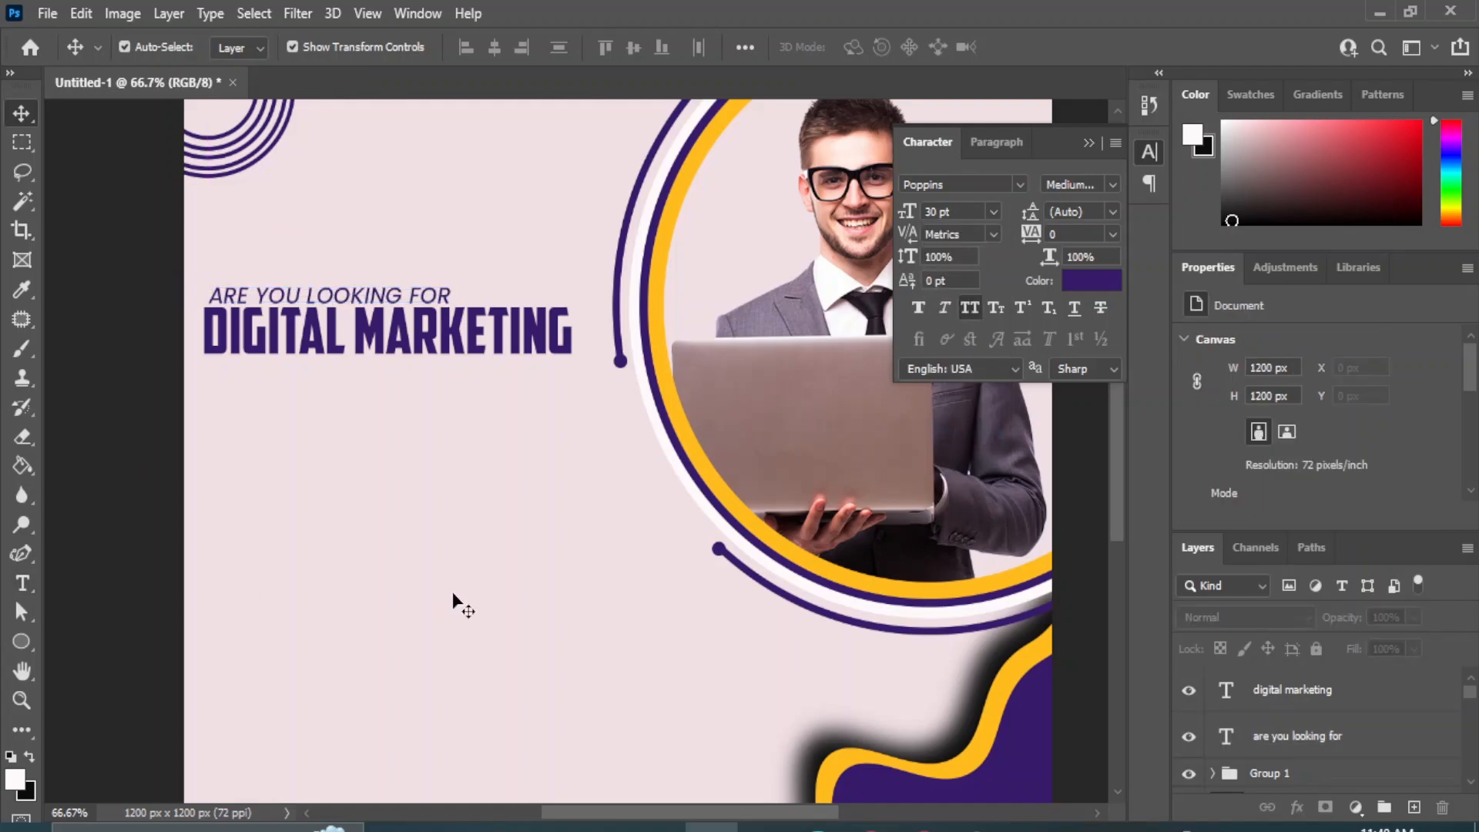
# Step: Duplicate the "digital marketing" text, move the copy below it and retype it as "agency?"
pyautogui.rightClick(22, 584)
pyautogui.click(142, 583)
pyautogui.click(21, 114)
pyautogui.click(416, 339)
pyautogui.hotkey('ctrl', 'j')
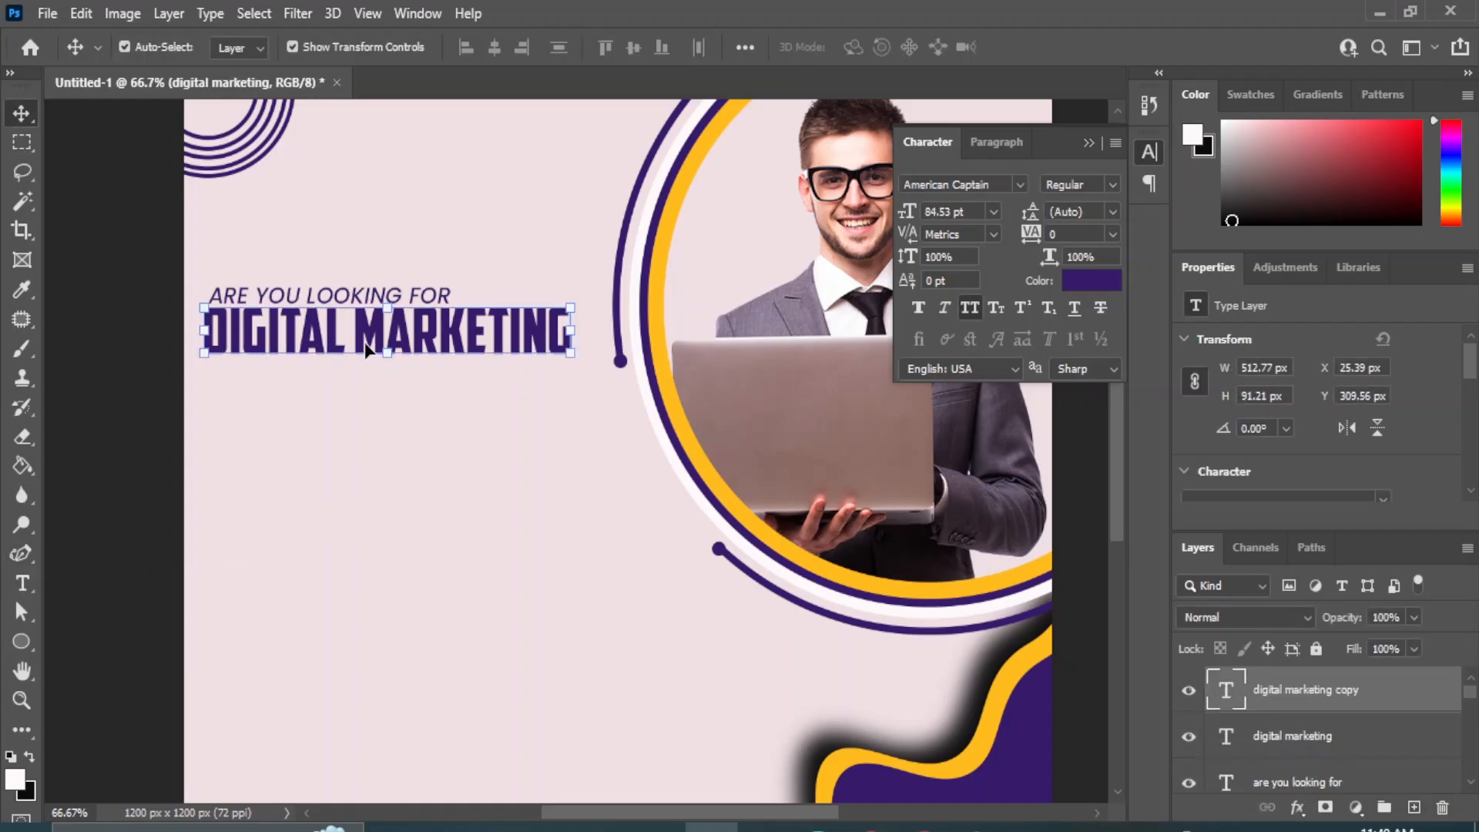
pyautogui.moveTo(372, 347); pyautogui.dragTo(374, 396)
pyautogui.click(23, 583)
pyautogui.moveTo(205, 400); pyautogui.dragTo(710, 445)
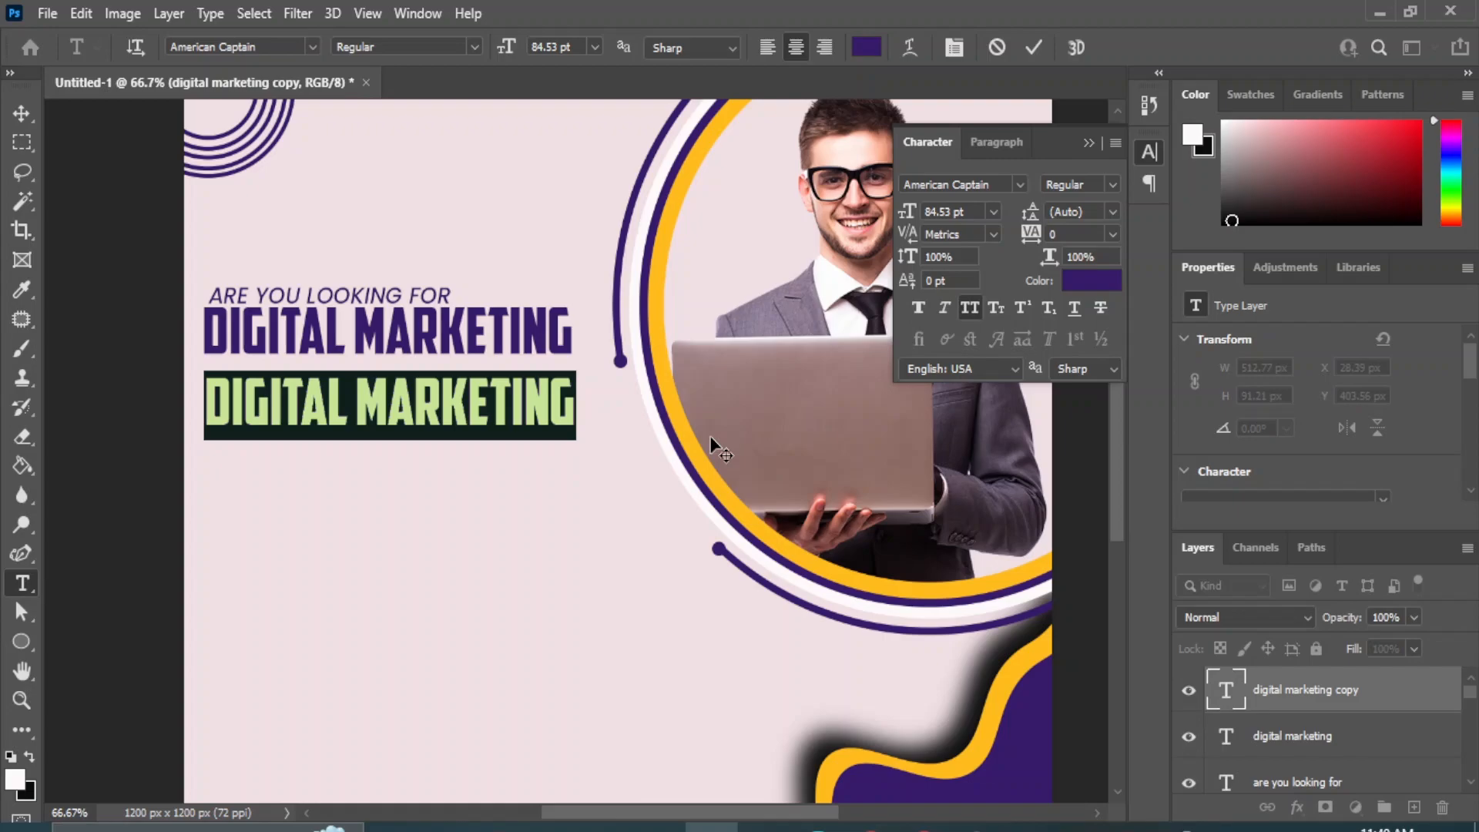
pyautogui.write('agency')
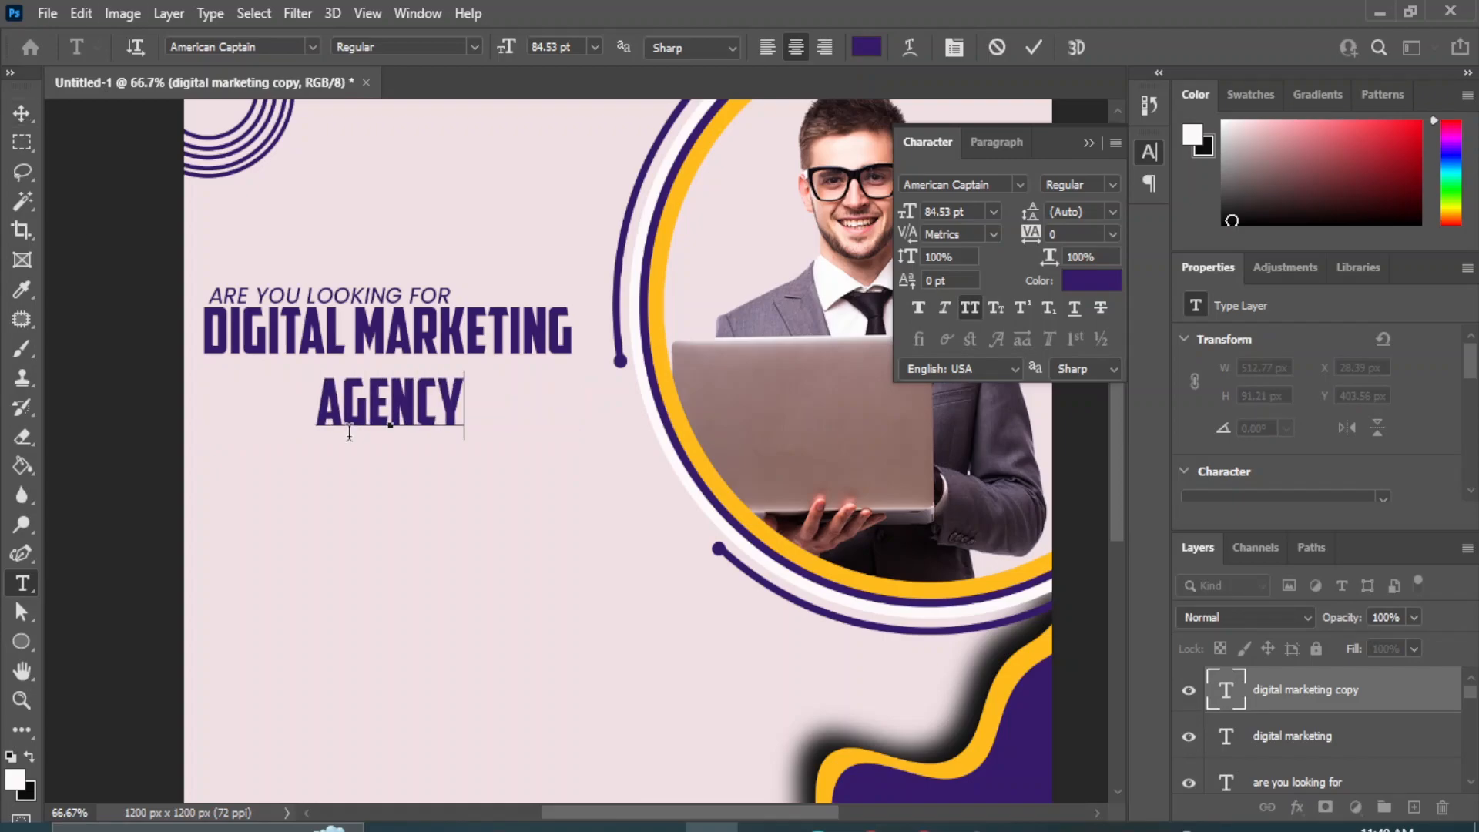
pyautogui.write('?')
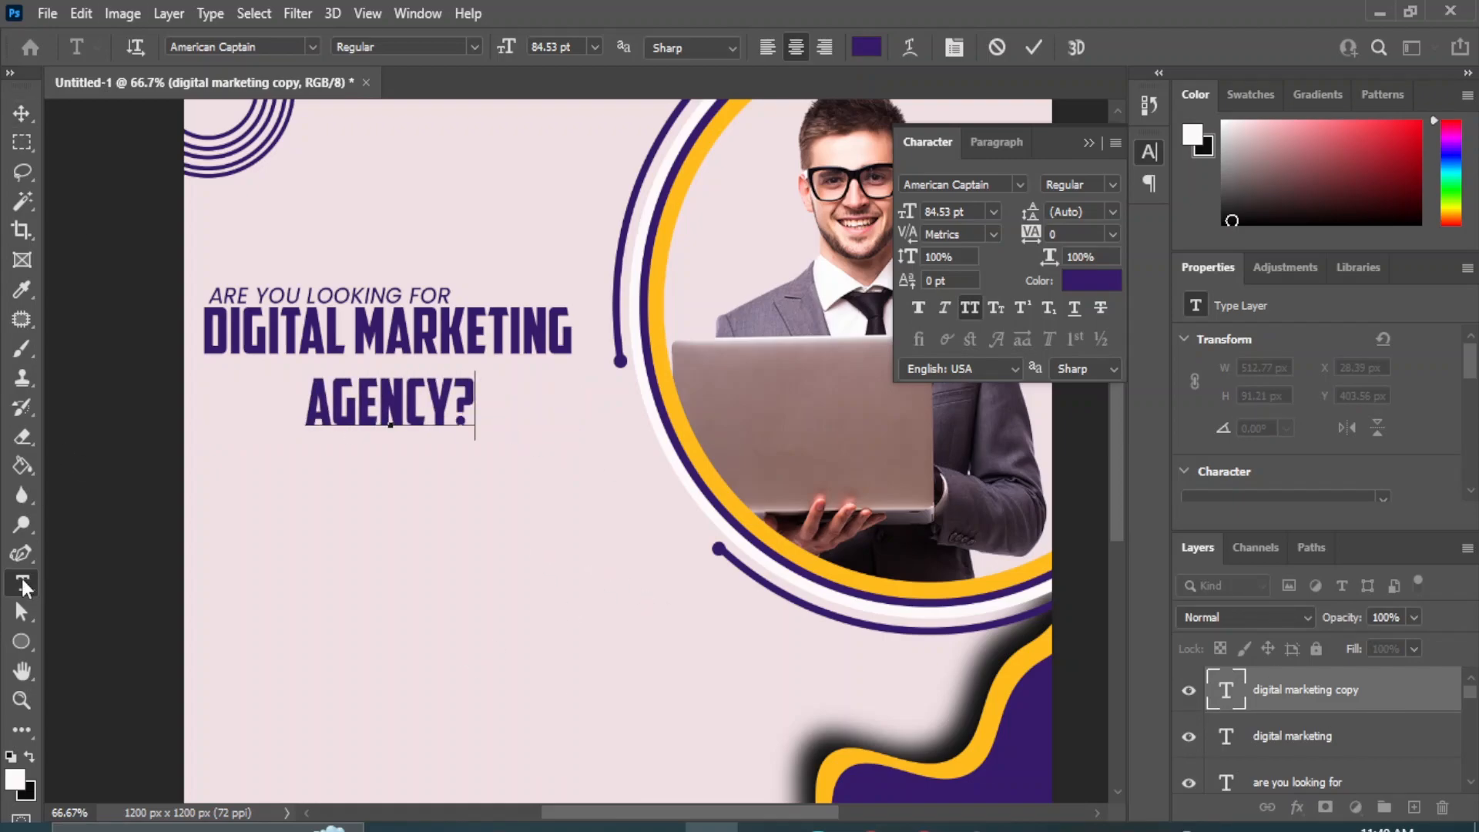
# Step: Change the font of only the question mark in "agency?" to Poppins Regular
pyautogui.moveTo(453, 401); pyautogui.dragTo(482, 401)
pyautogui.click(1020, 184)
pyautogui.click(1225, 319)
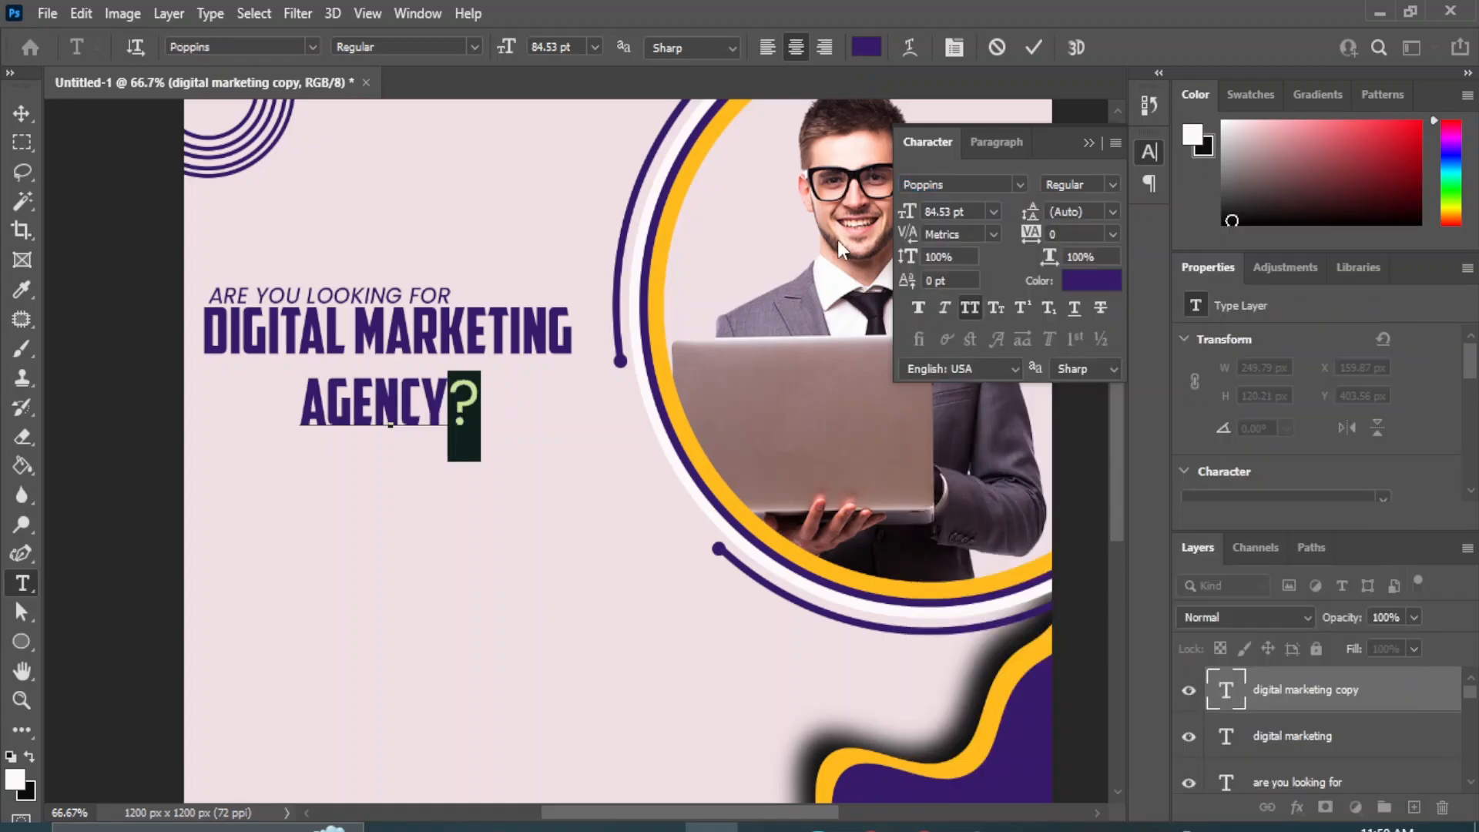
pyautogui.click(22, 114)
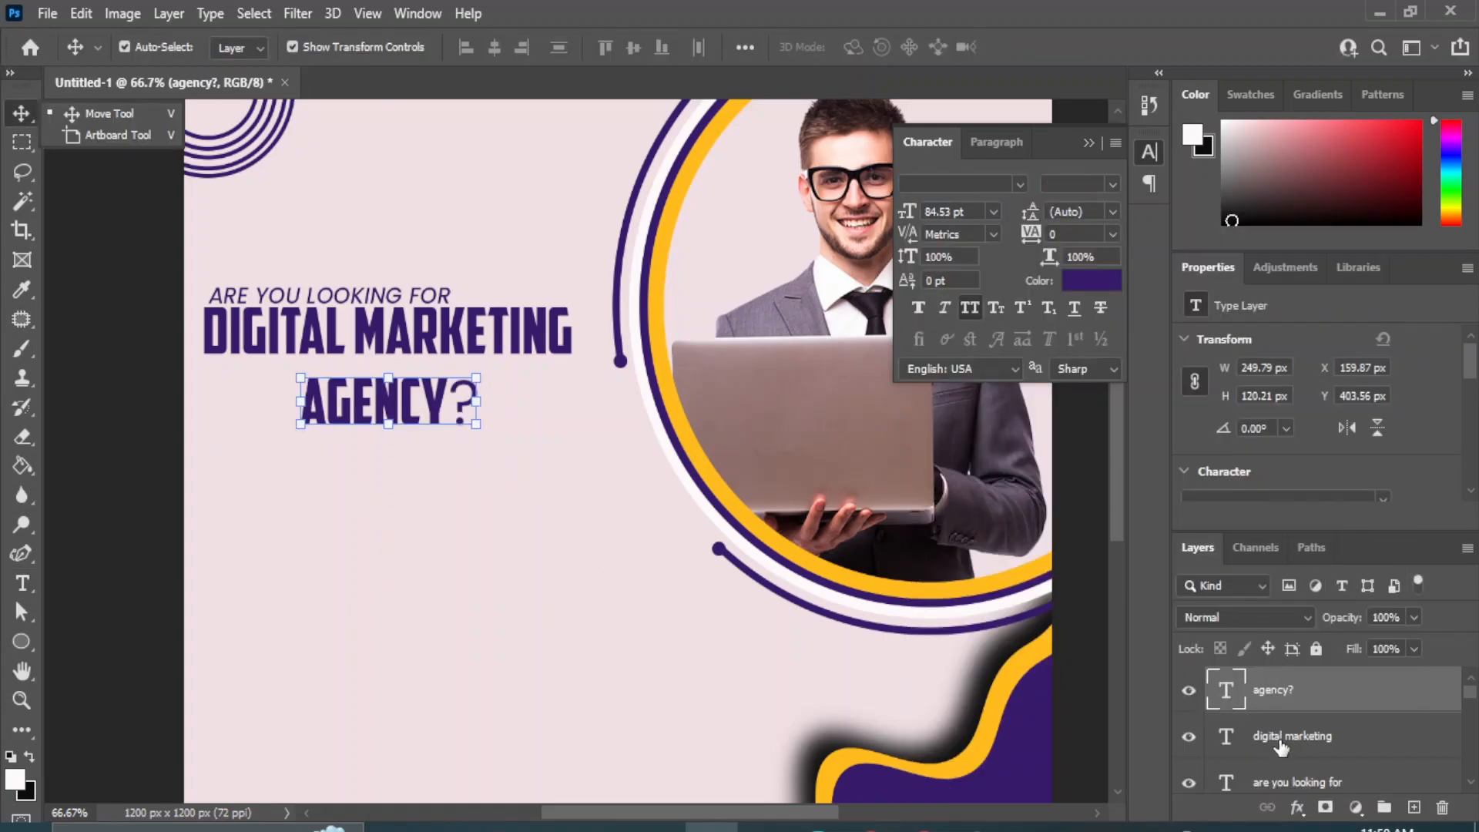
# Step: Nudge the "agency?" text slightly up toward "digital marketing"
pyautogui.click(1260, 785)
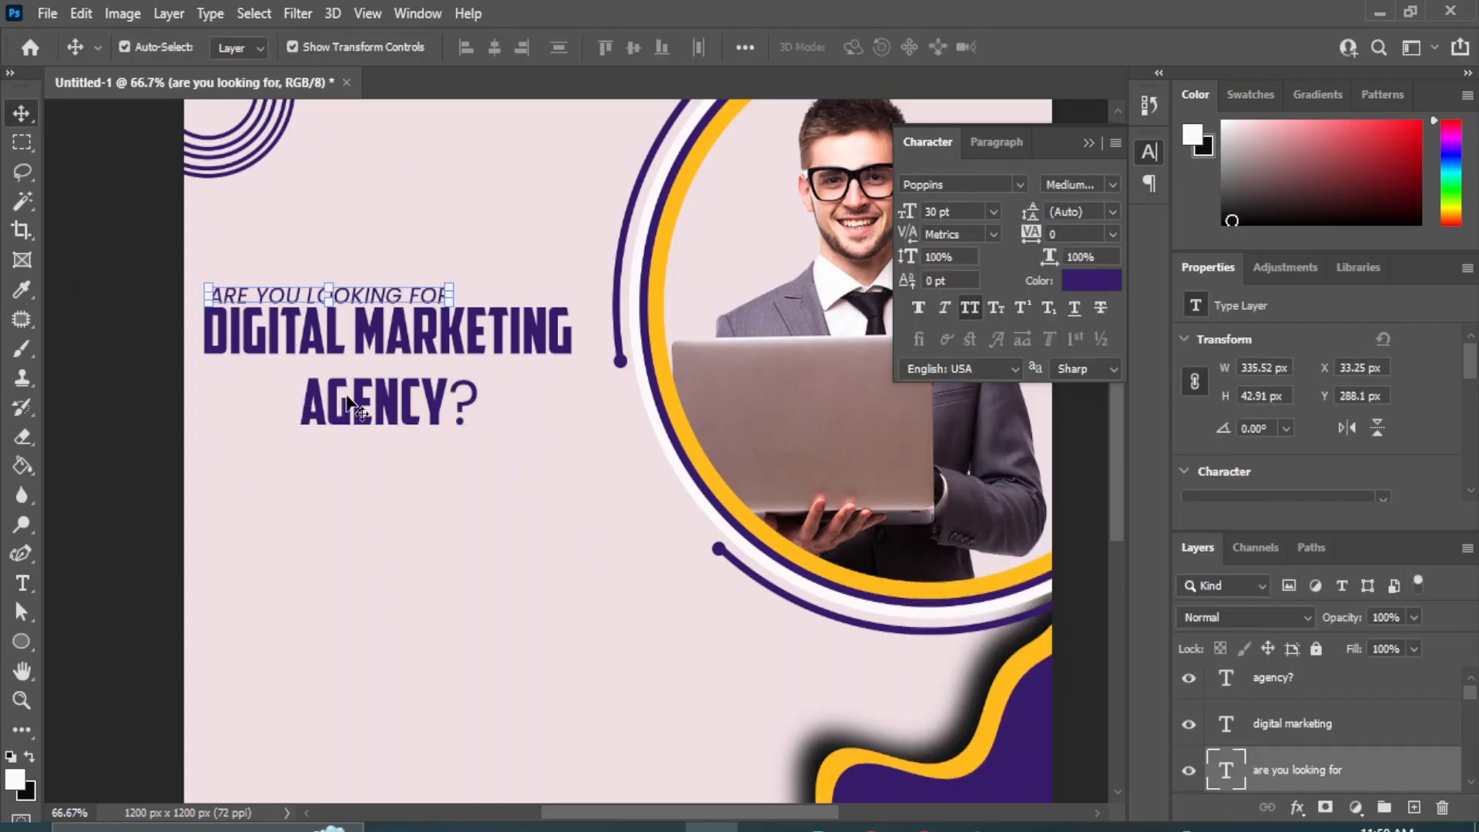
pyautogui.click(364, 403)
pyautogui.press('Up')
pyautogui.press('Up')
# Step: Align the horizontal centers of the three headline text layers, distribute them vertically and shift them 10 px right
pyautogui.keyDown('shift'); pyautogui.click(1246, 781); pyautogui.keyUp('shift')
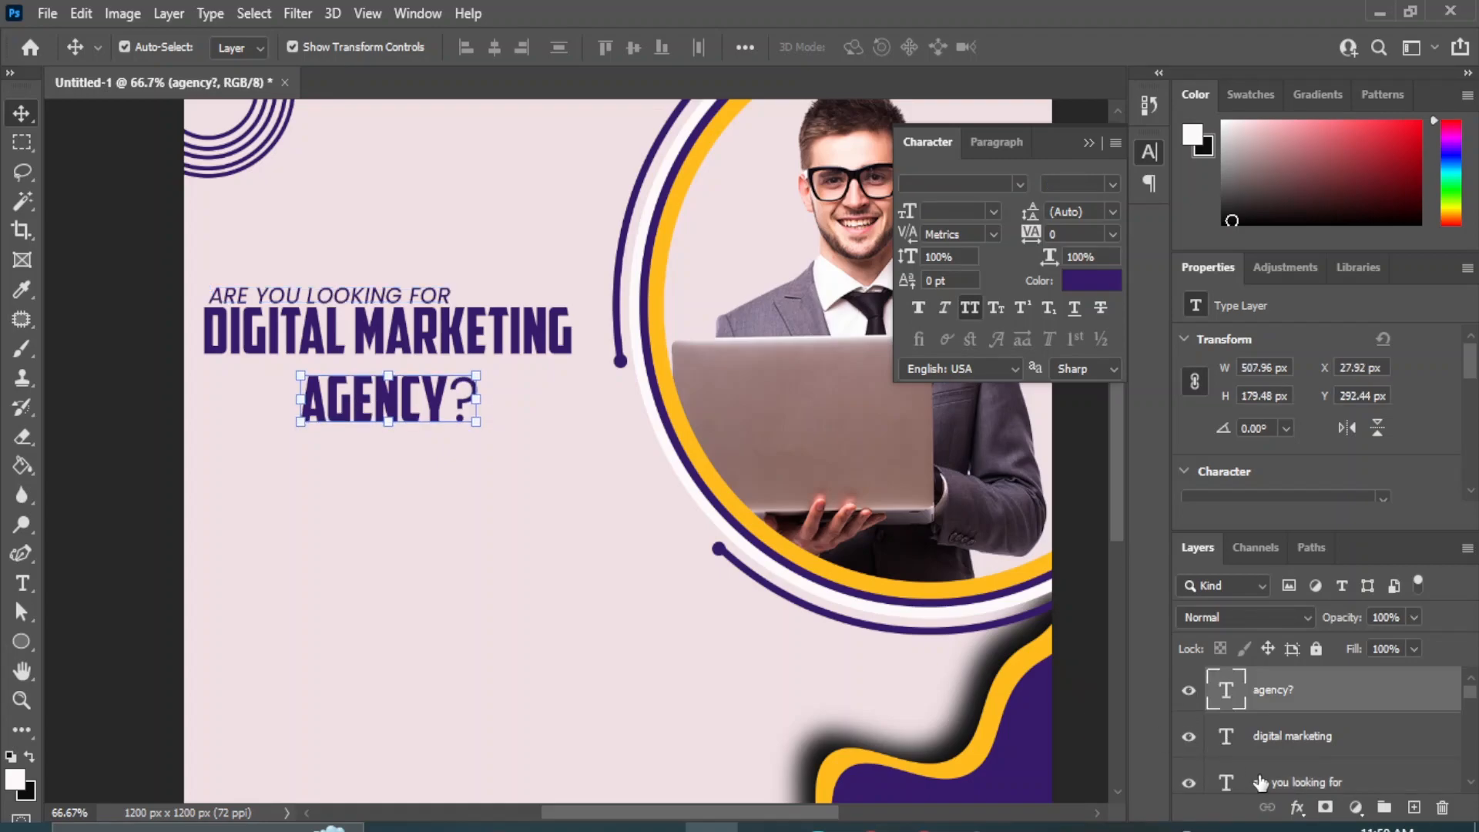
pyautogui.click(493, 48)
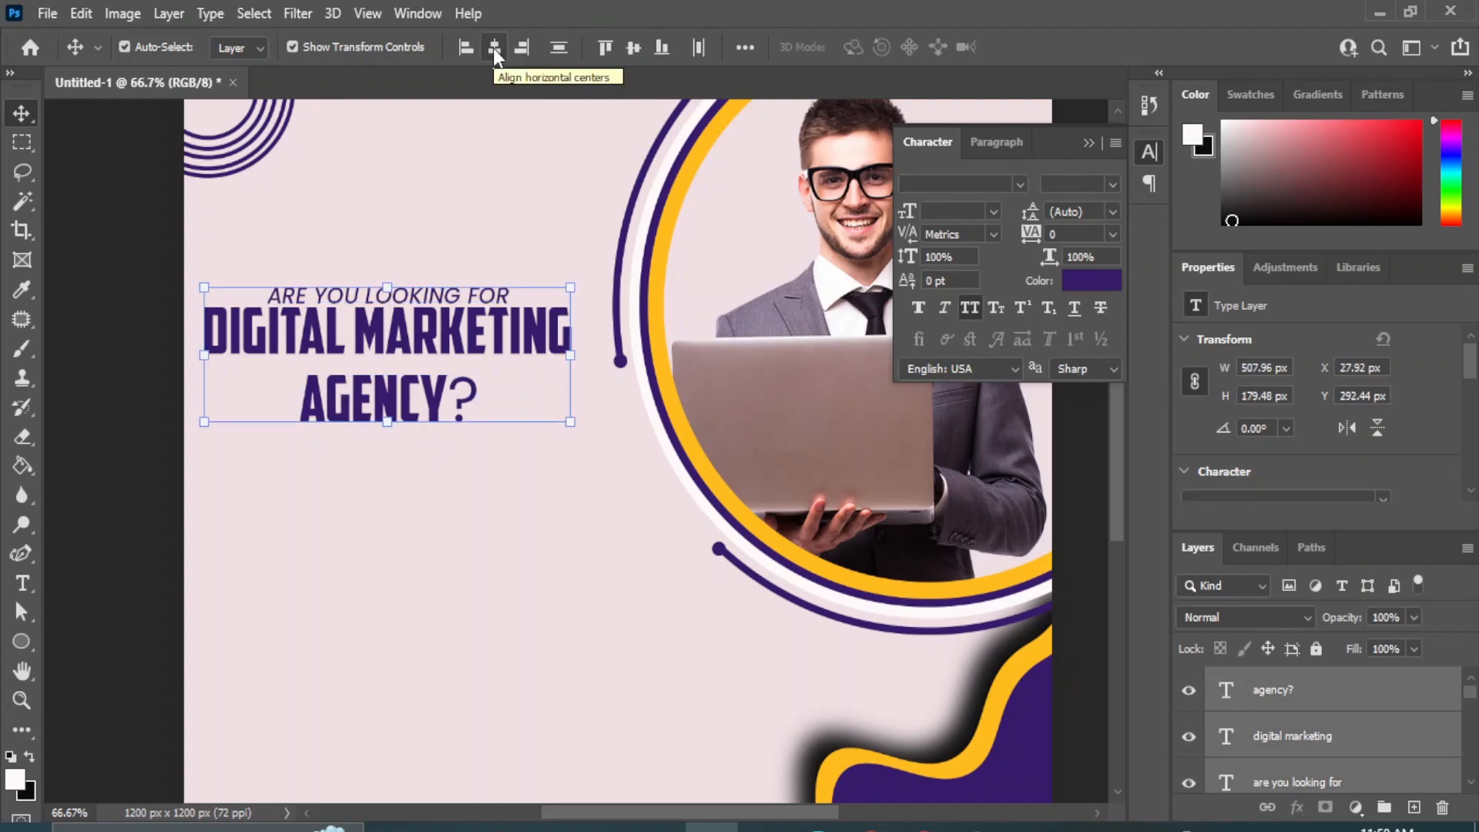
pyautogui.click(559, 48)
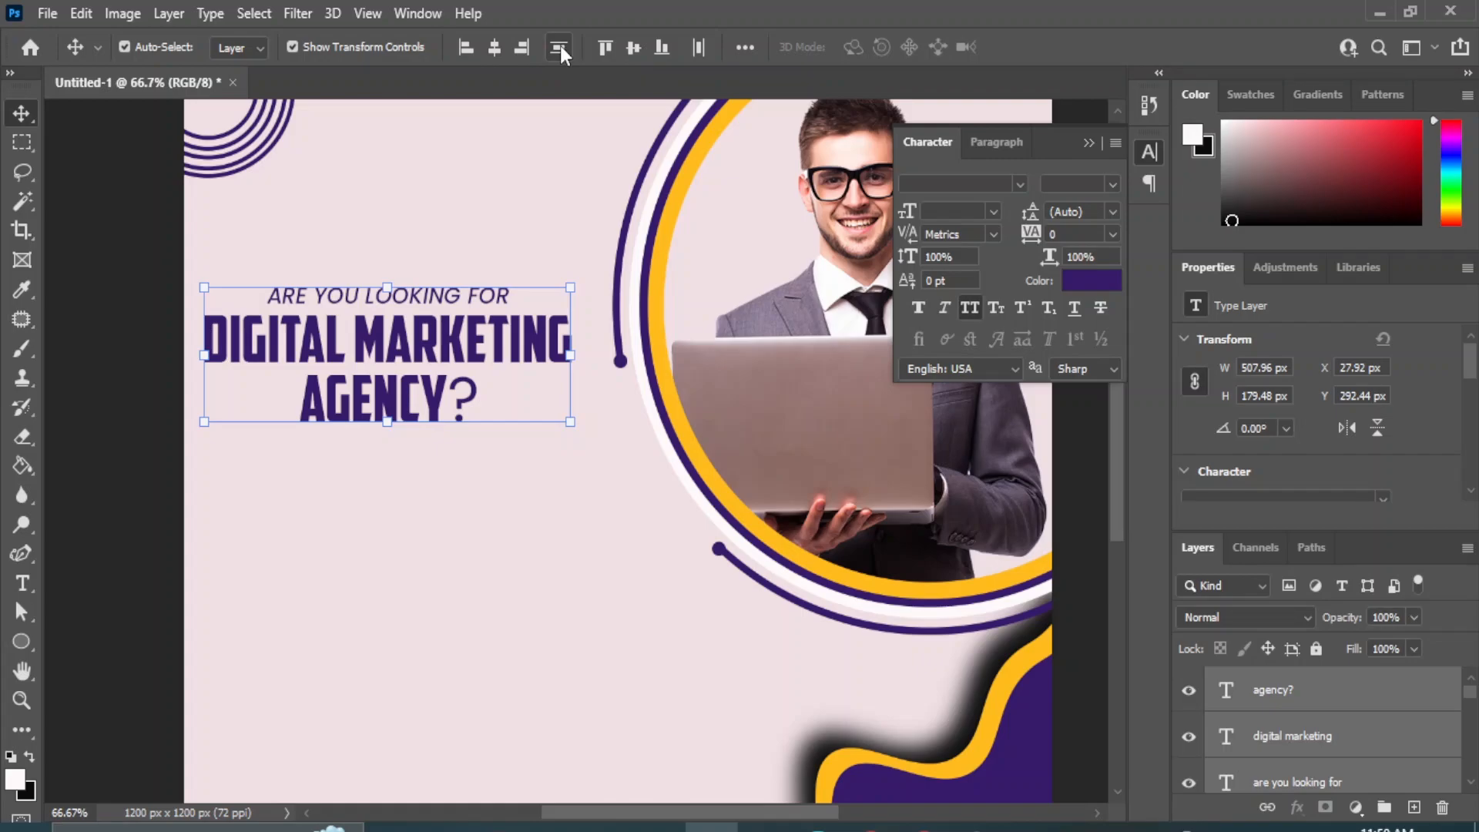
pyautogui.hotkey('shift', 'Right')
pyautogui.click(132, 251)
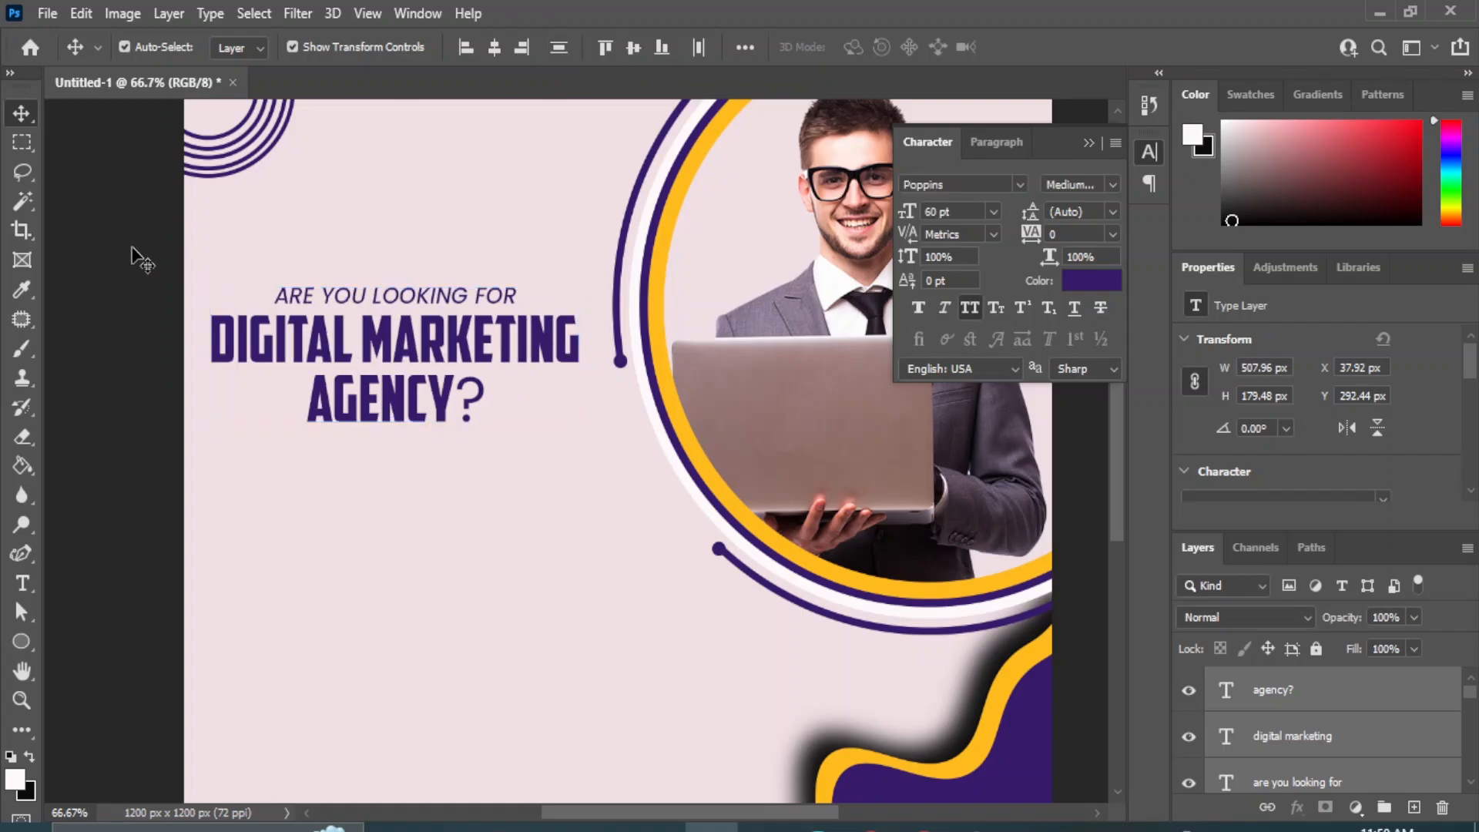
# Step: Add the text "take your business to the next level" on the lower left part of the canvas
pyautogui.hotkey('ctrl', '-')
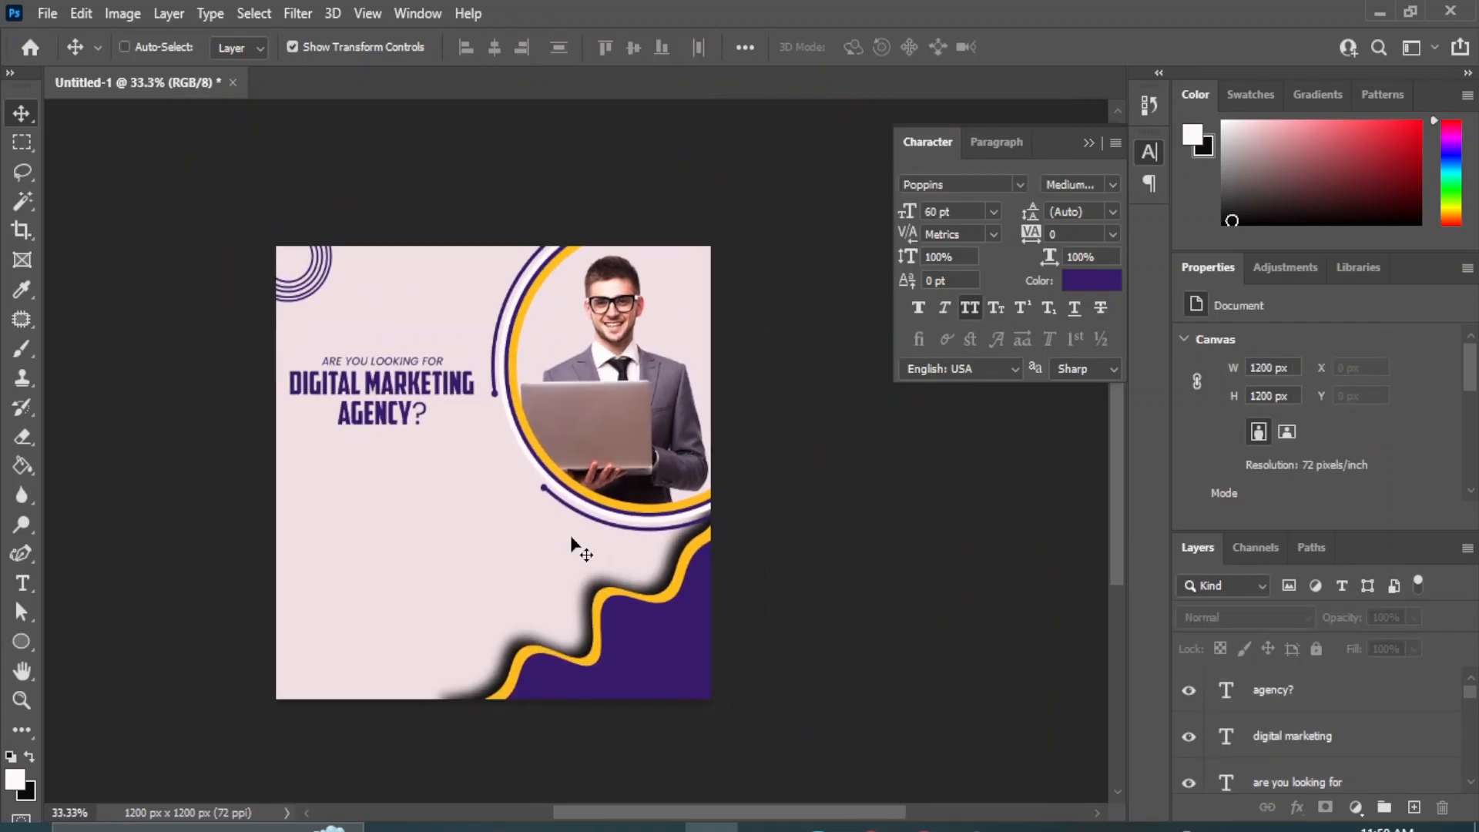
pyautogui.hotkey('ctrl', '+')
pyautogui.click(22, 584)
pyautogui.click(218, 651)
pyautogui.write('take your business to the next')
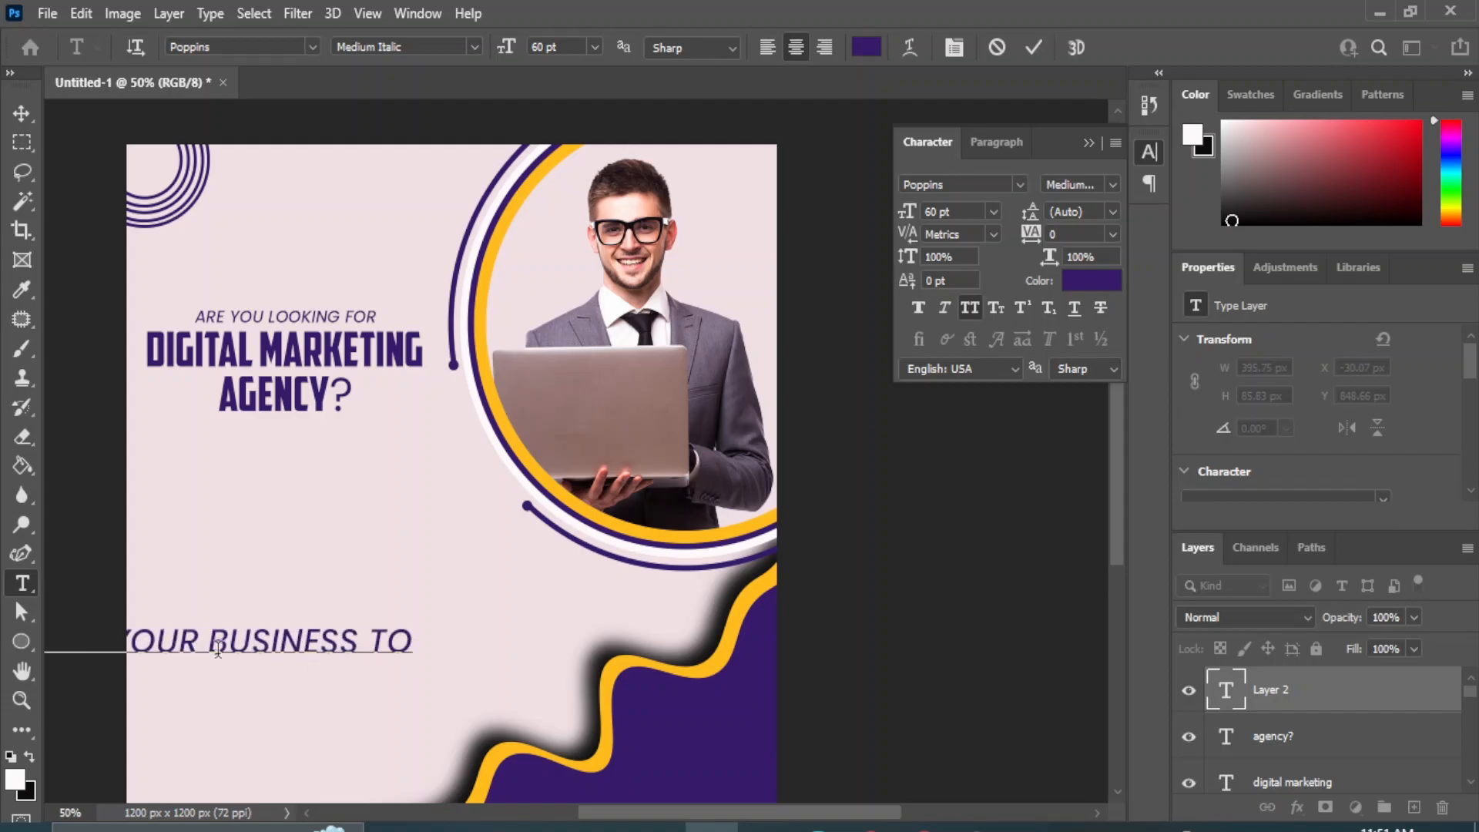
pyautogui.write(' level')
pyautogui.hotkey('ctrl', 'Return')
pyautogui.press('v')
# Step: Set "take your business to the next level" to 36 pt SemiBold Italic and move it to about X 18 px, Y 756 px
pyautogui.click(993, 211)
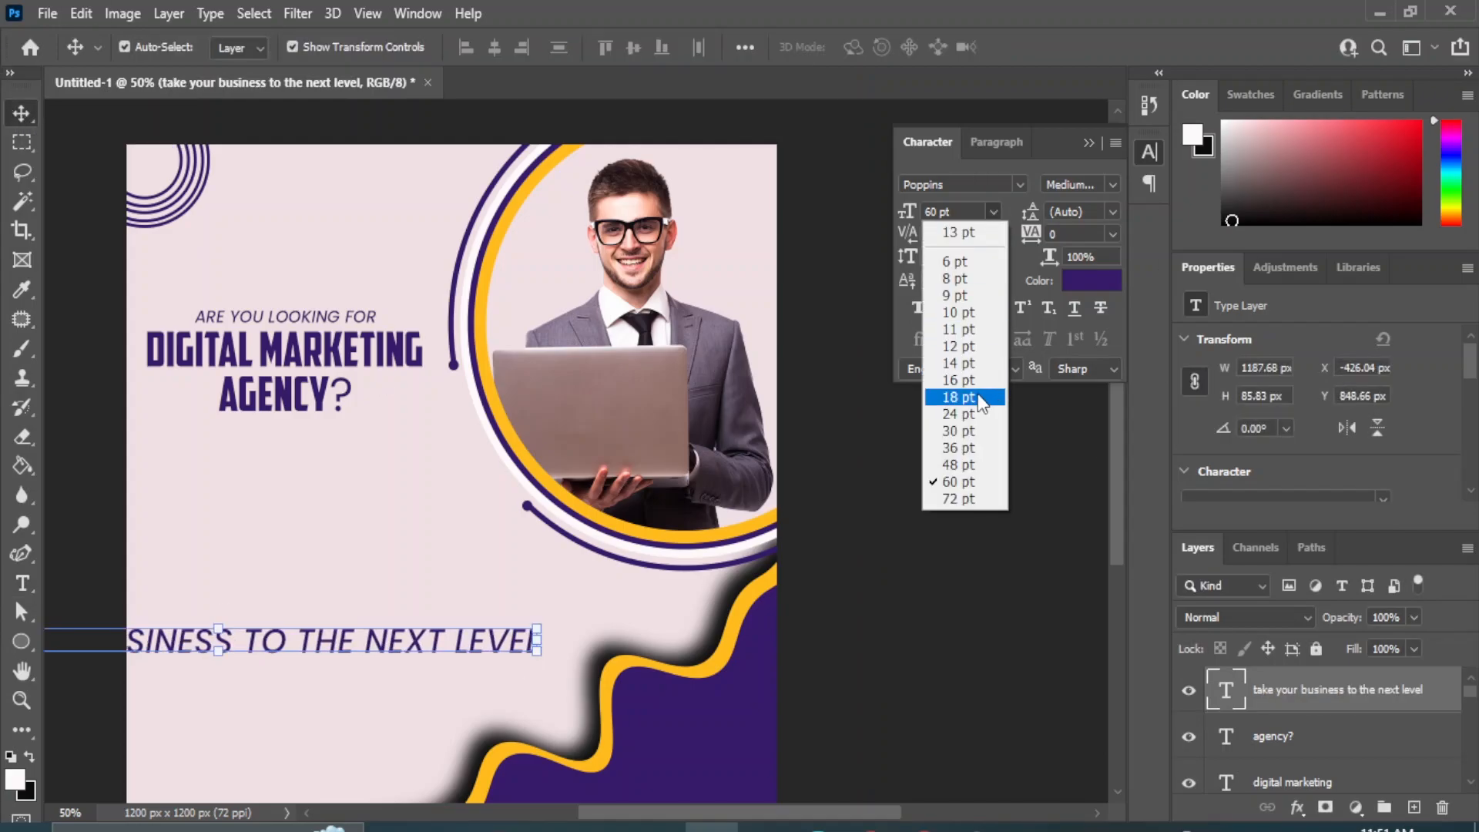
pyautogui.click(955, 426)
pyautogui.moveTo(188, 673); pyautogui.dragTo(260, 592)
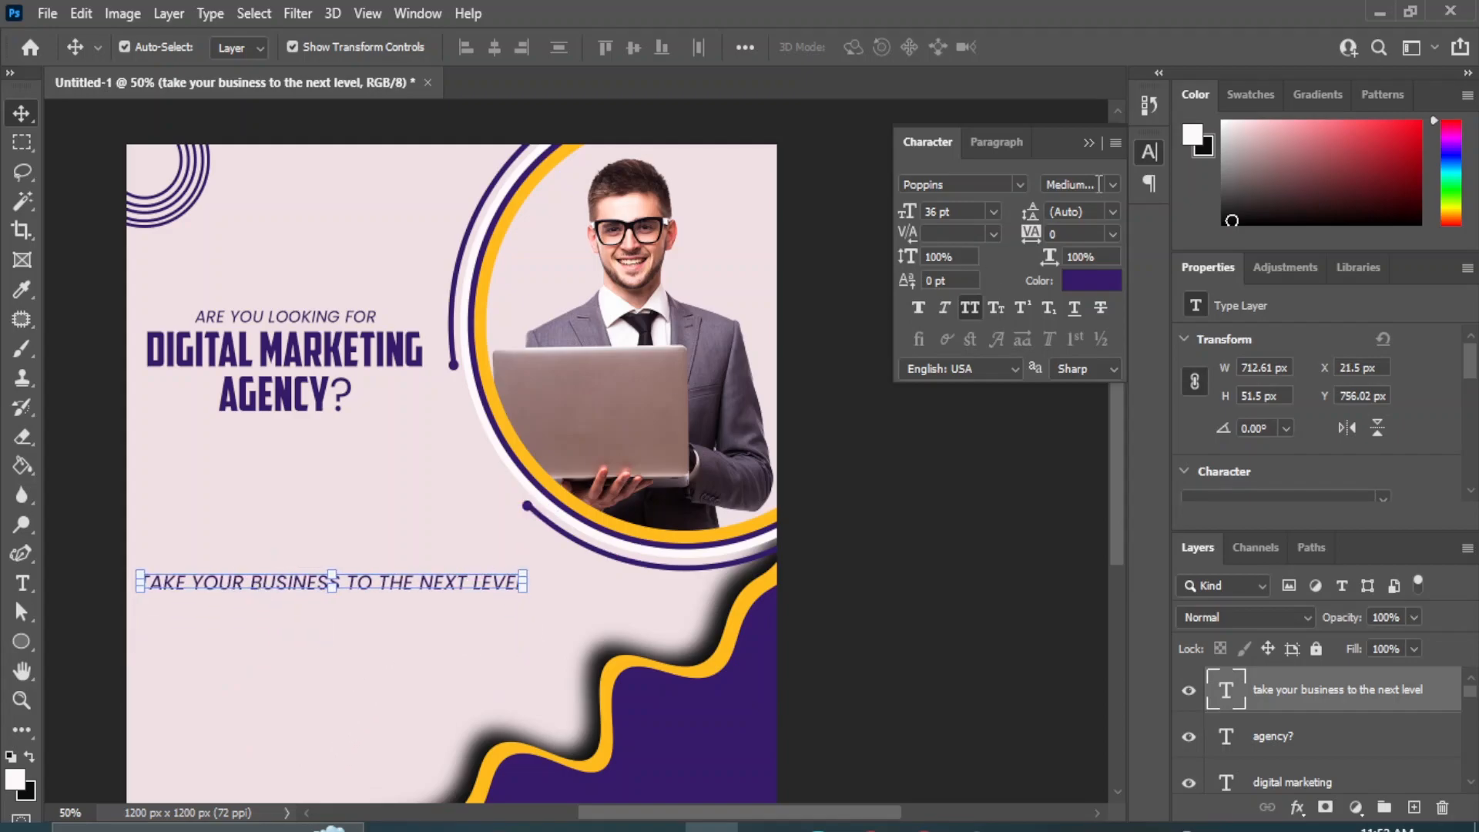
pyautogui.click(1100, 185)
pyautogui.click(1025, 463)
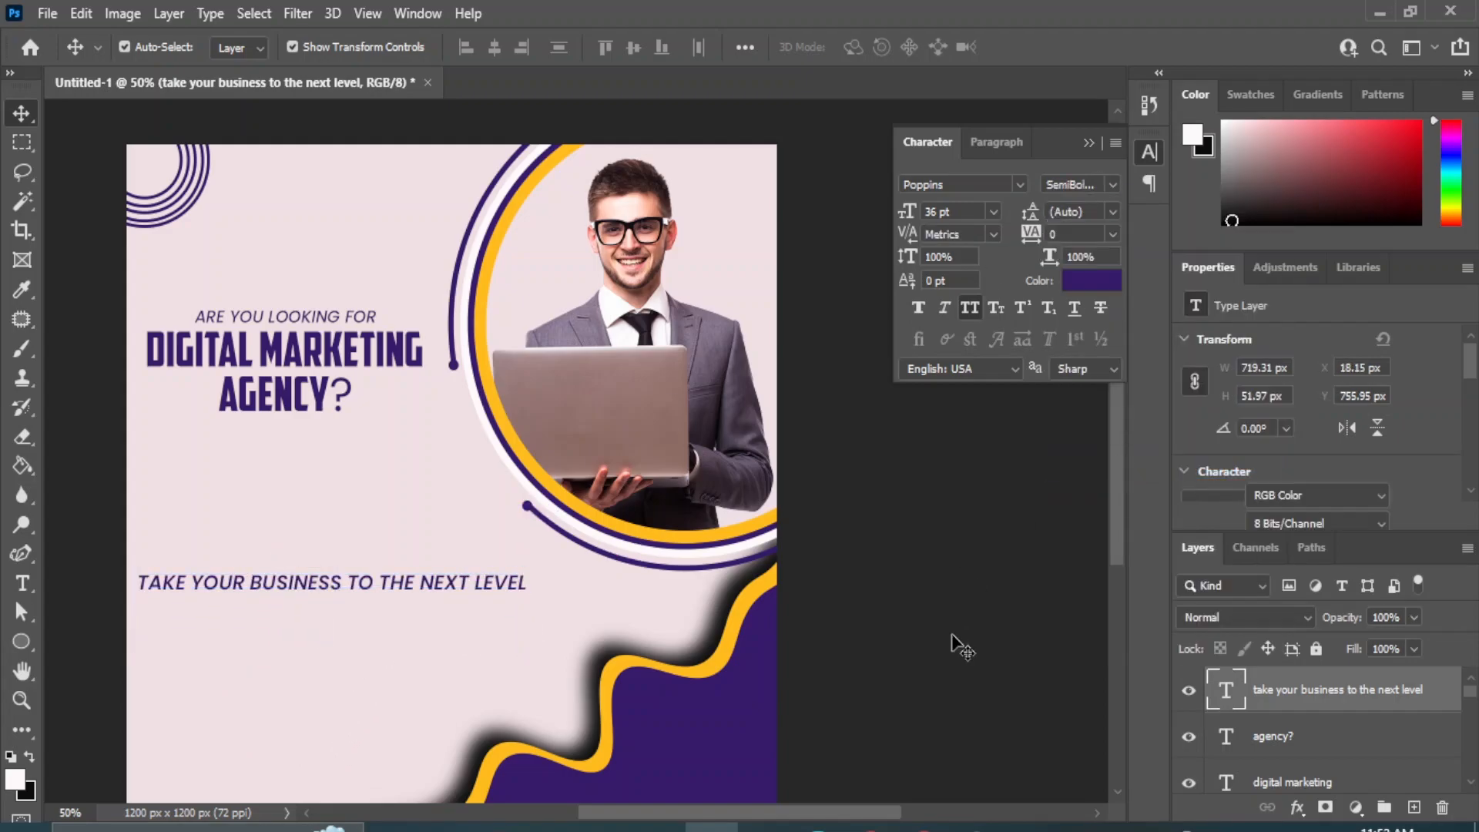
pyautogui.click(962, 647)
# Step: Draw a 775 × 63 px rectangle behind "take your business to the next level" and fill it with the wavy shape's purple
pyautogui.rightClick(21, 641)
pyautogui.click(142, 640)
pyautogui.moveTo(118, 567); pyautogui.dragTo(538, 601)
pyautogui.moveTo(1226, 689); pyautogui.dragTo(1227, 740)
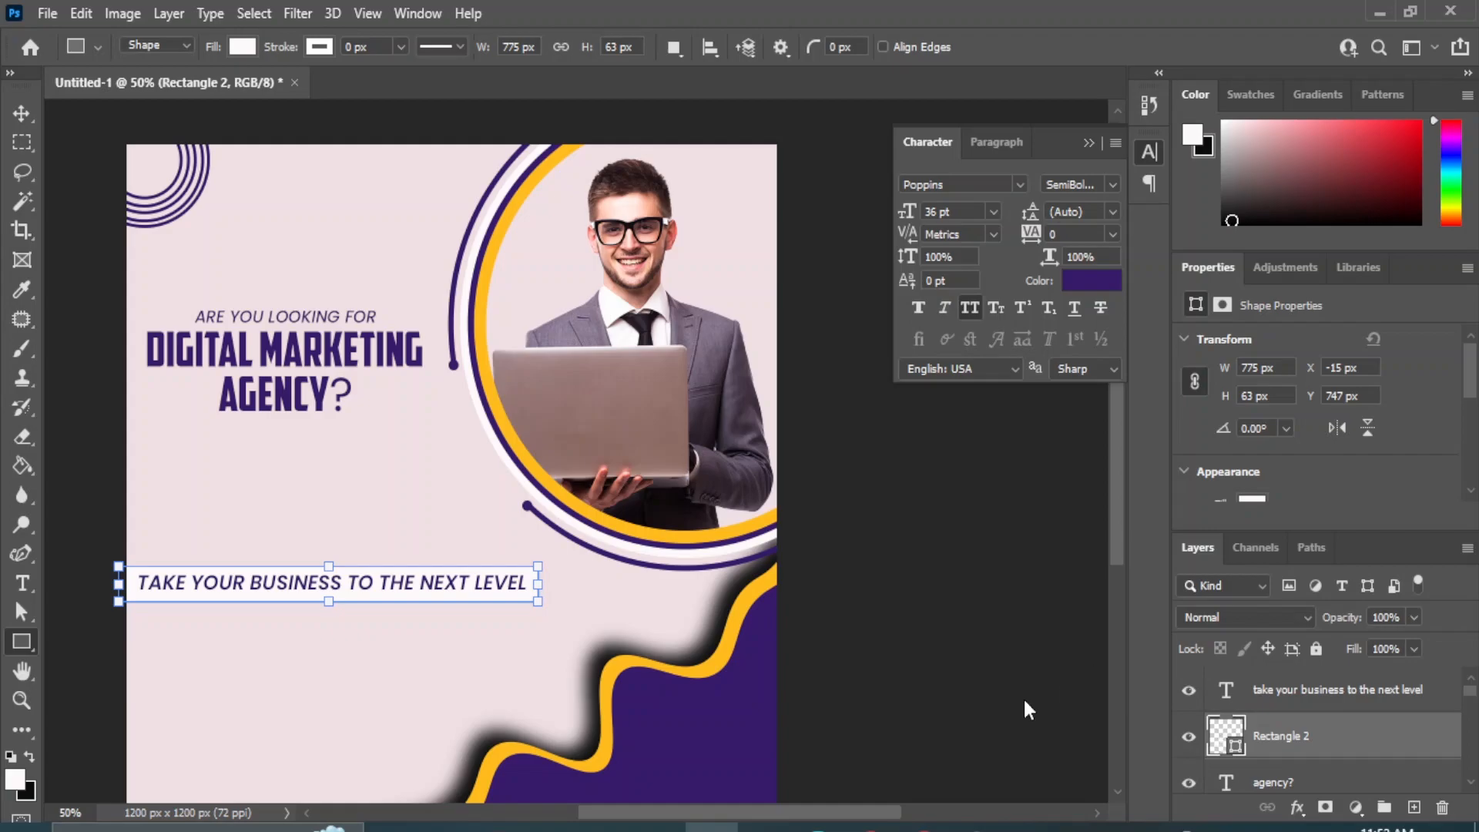
pyautogui.click(728, 730)
pyautogui.press('Return')
# Step: Change the color of the "take your business to the next level" text to white
pyautogui.click(1291, 695)
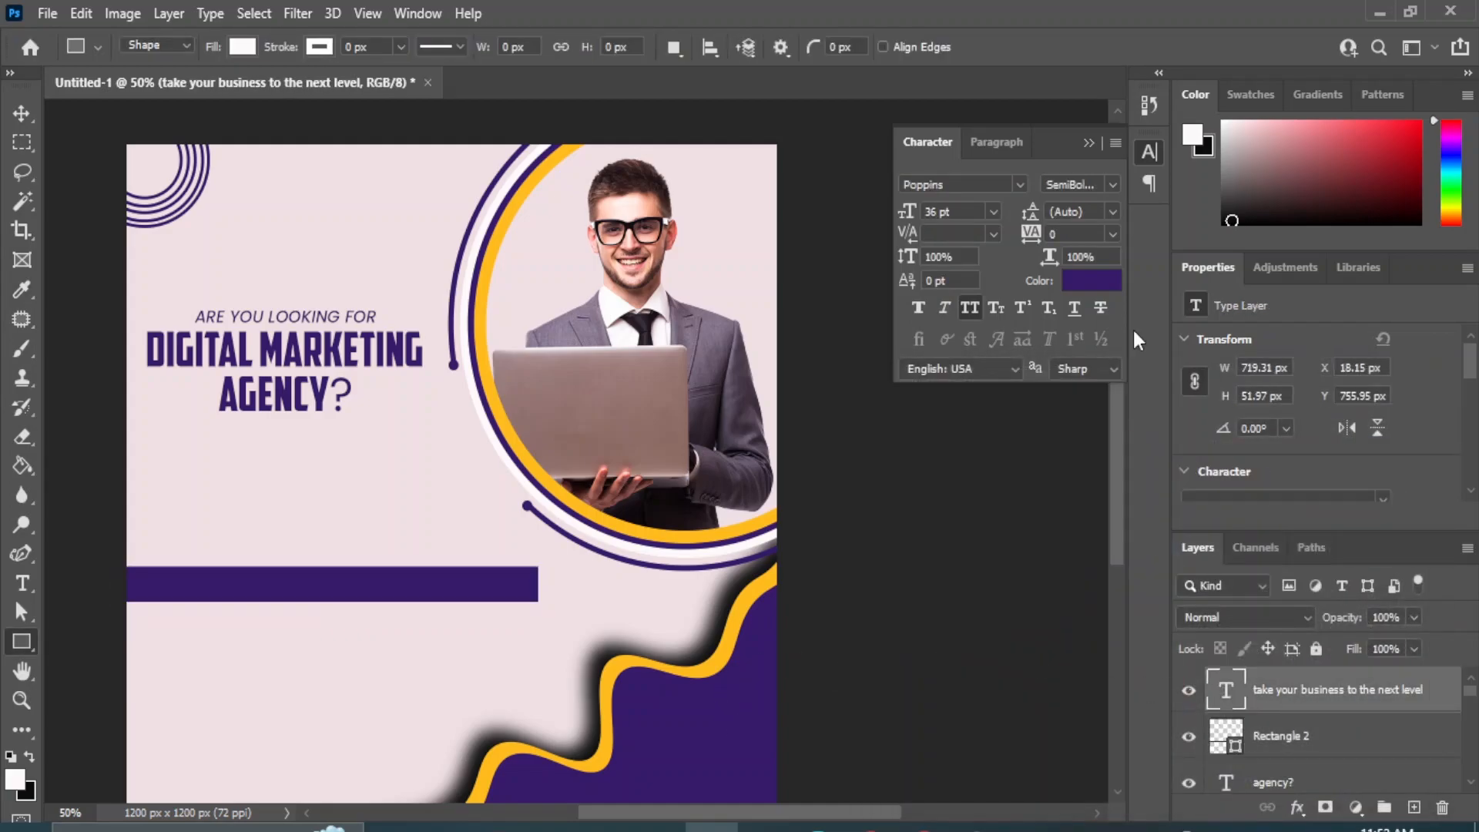
pyautogui.click(1109, 282)
pyautogui.click(874, 437)
pyautogui.click(1364, 419)
# Step: Round all corners of the purple Rectangle 2 with a 22 px radius
pyautogui.click(1310, 732)
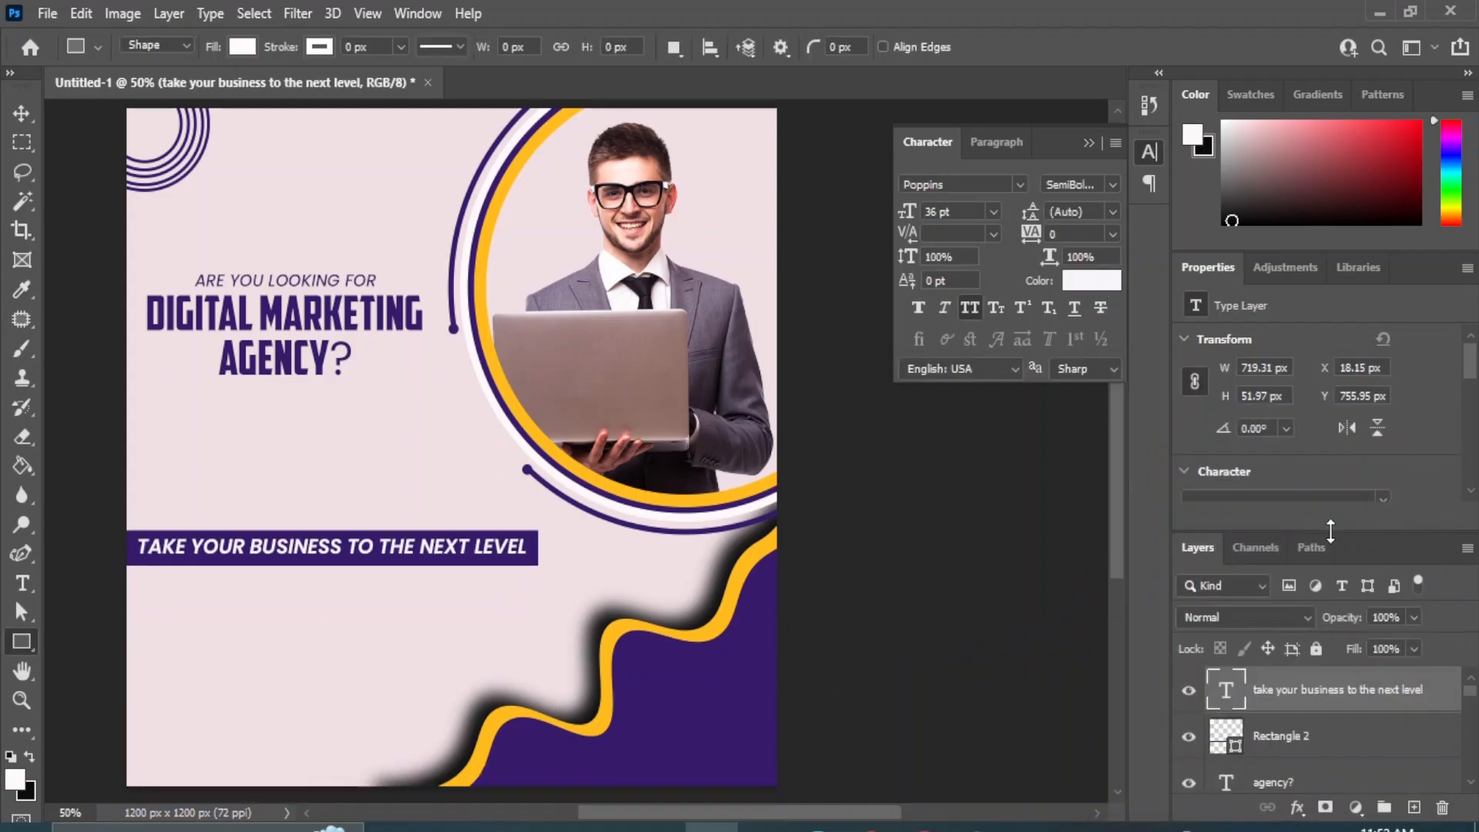
pyautogui.scroll(-4, 1293, 473)
pyautogui.moveTo(1225, 467); pyautogui.dragTo(1254, 455)
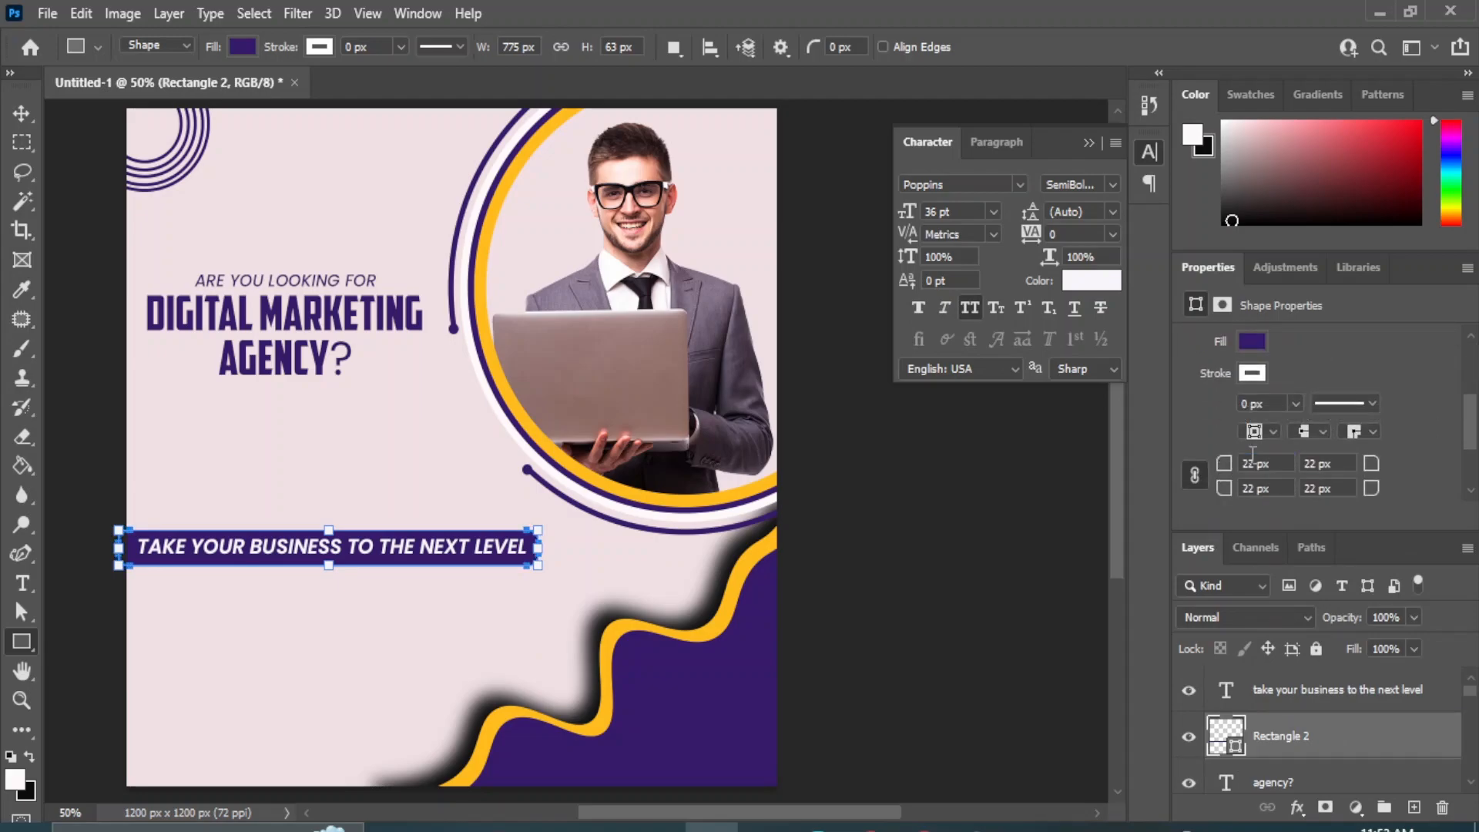
# Step: Align the vertical centers of the "take your business to the next level" text and the purple Rectangle 2 behind it
pyautogui.keyDown('shift'); pyautogui.click(1299, 692); pyautogui.keyUp('shift')
pyautogui.press('v')
pyautogui.click(633, 48)
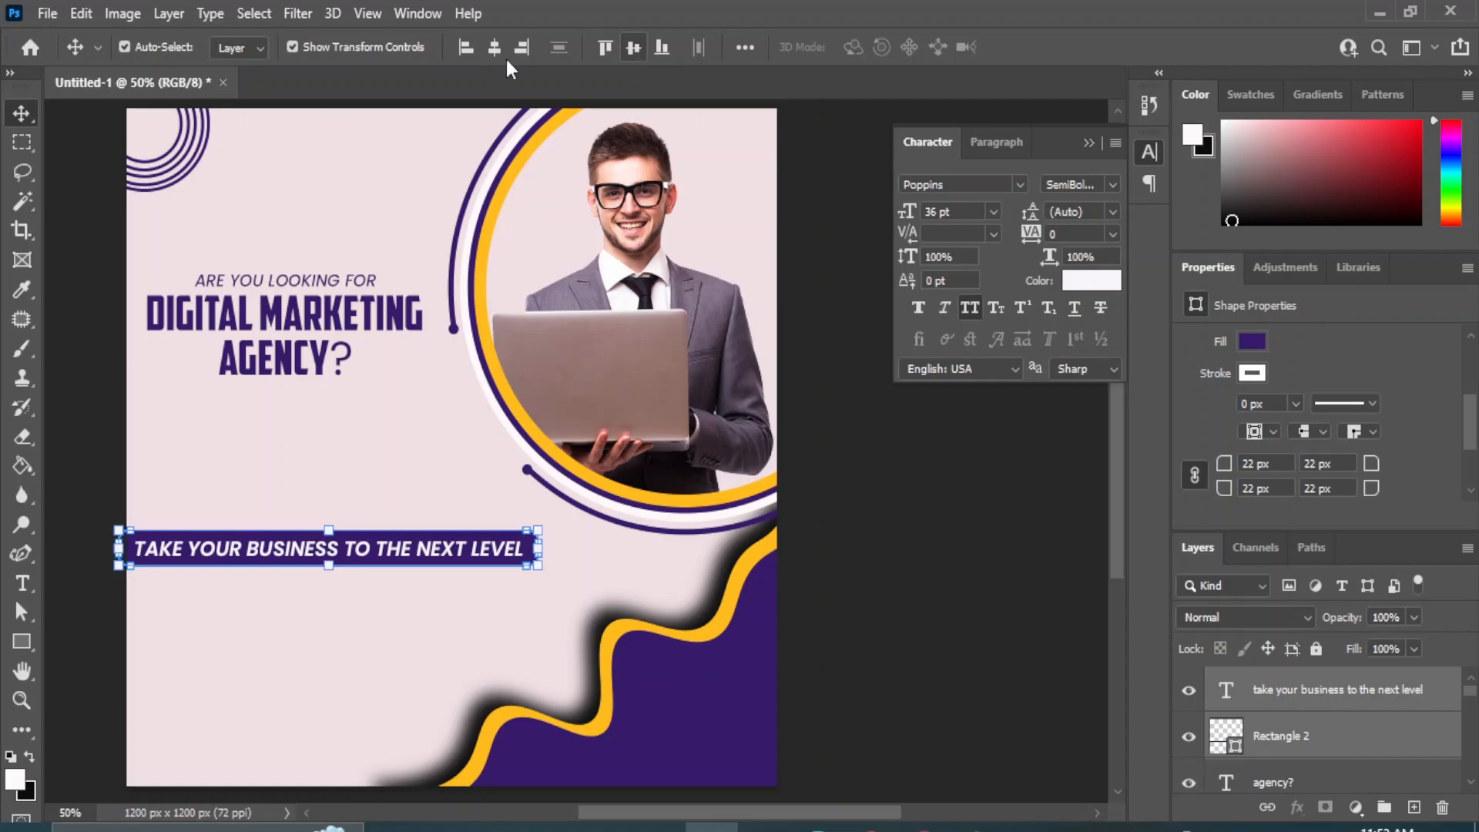
pyautogui.click(159, 578)
pyautogui.click(142, 559)
pyautogui.click(920, 588)
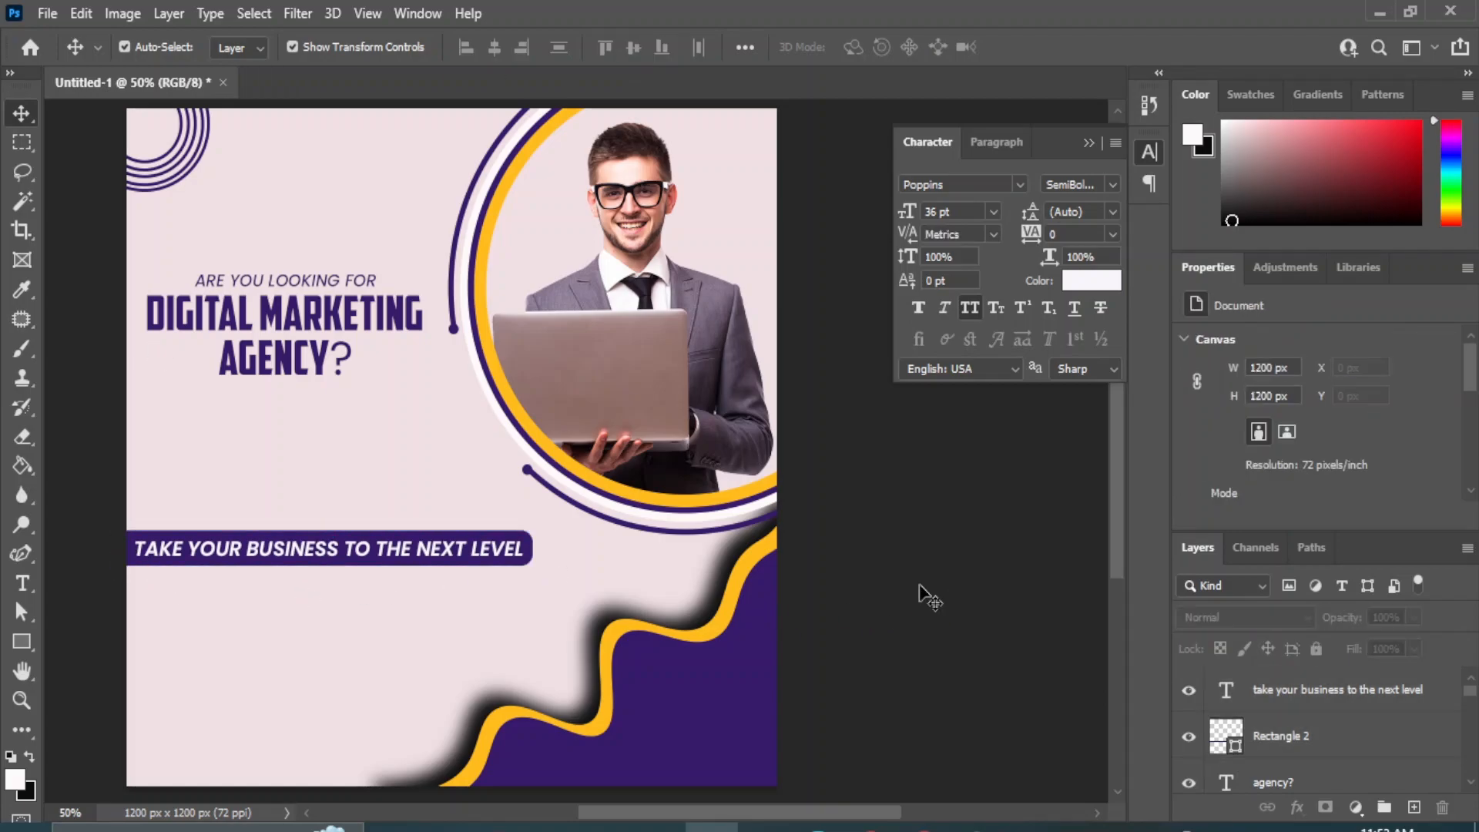
# Step: Add the text "contact us" in the empty area below the tagline bar, near the canvas's lower left
pyautogui.click(22, 583)
pyautogui.click(254, 695)
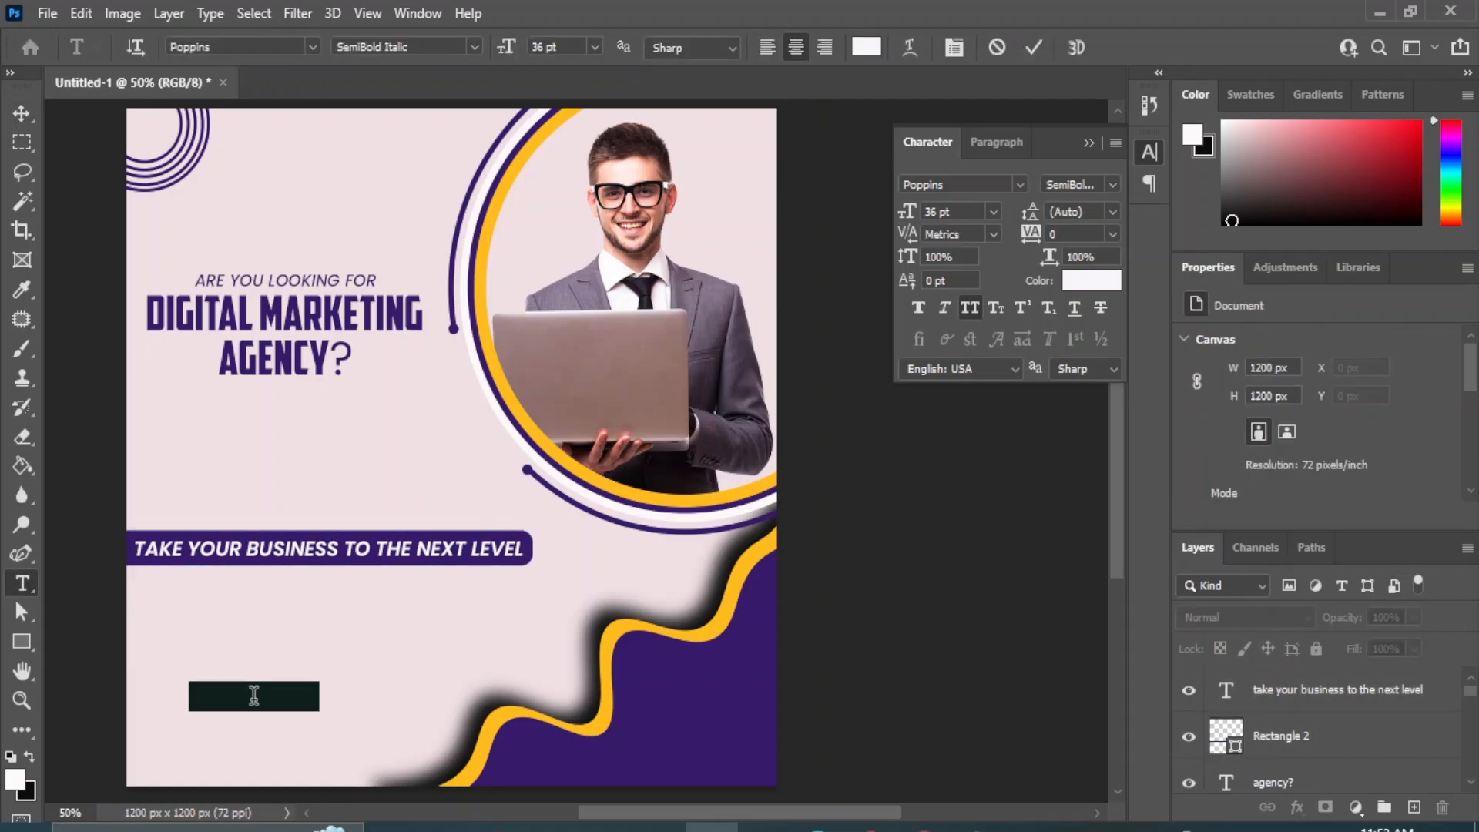
pyautogui.press('BackSpace')
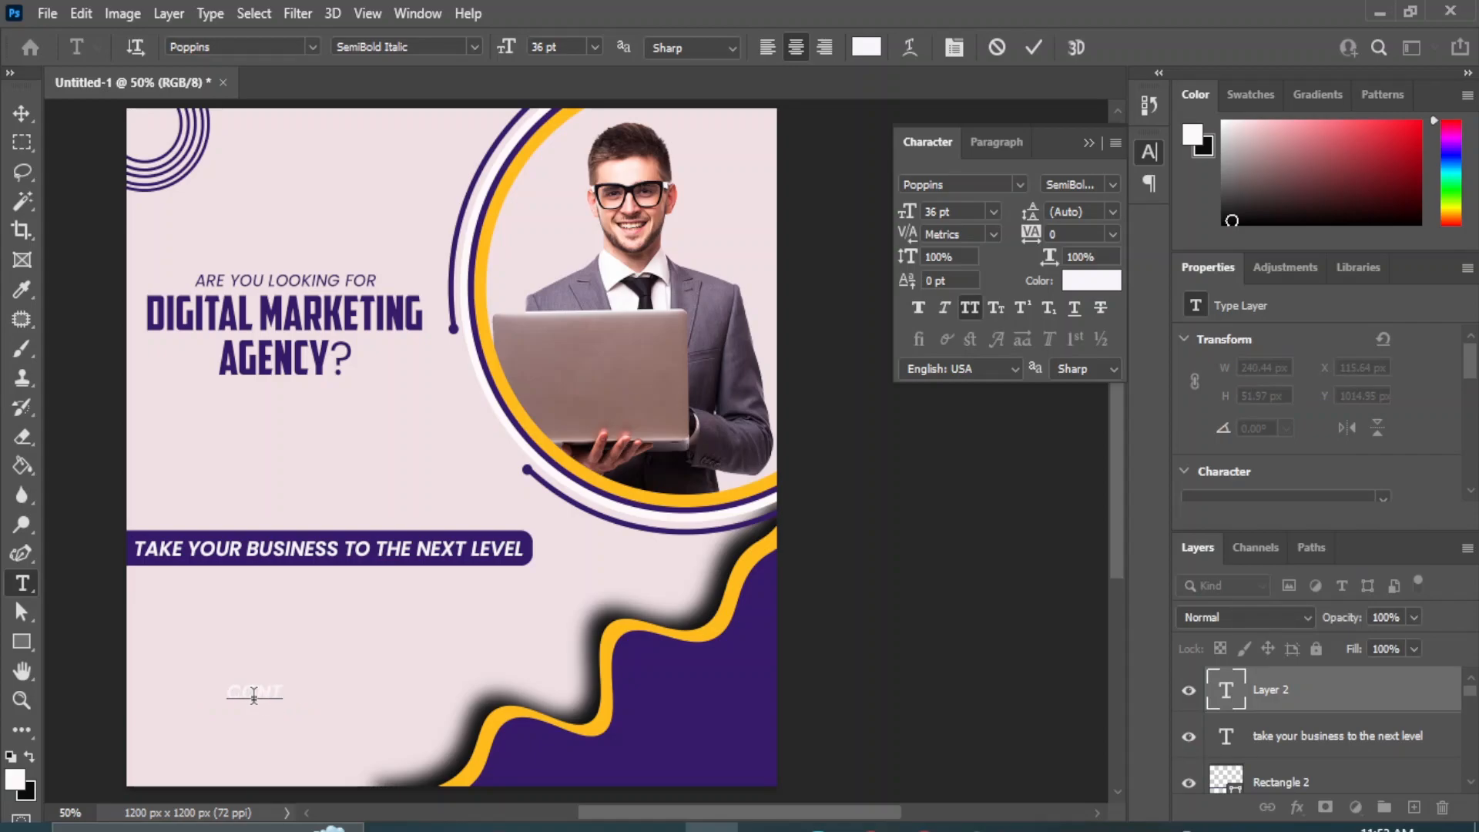
pyautogui.write('contact us')
pyautogui.hotkey('ctrl', 'Return')
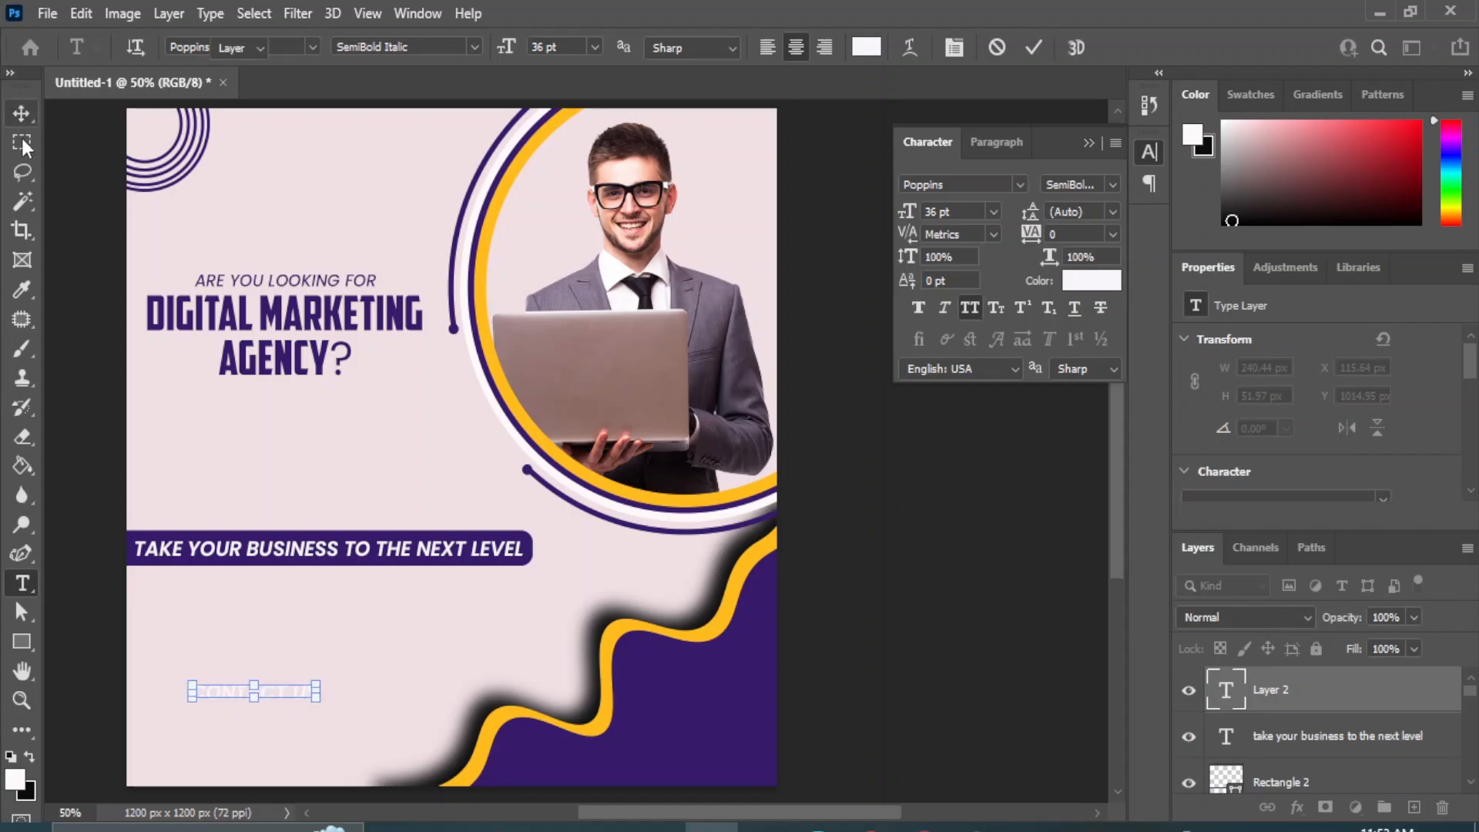
# Step: Try to recolor the "contact us" text with the wavy shape's purple 371a6a
pyautogui.click(1092, 281)
pyautogui.click(743, 676)
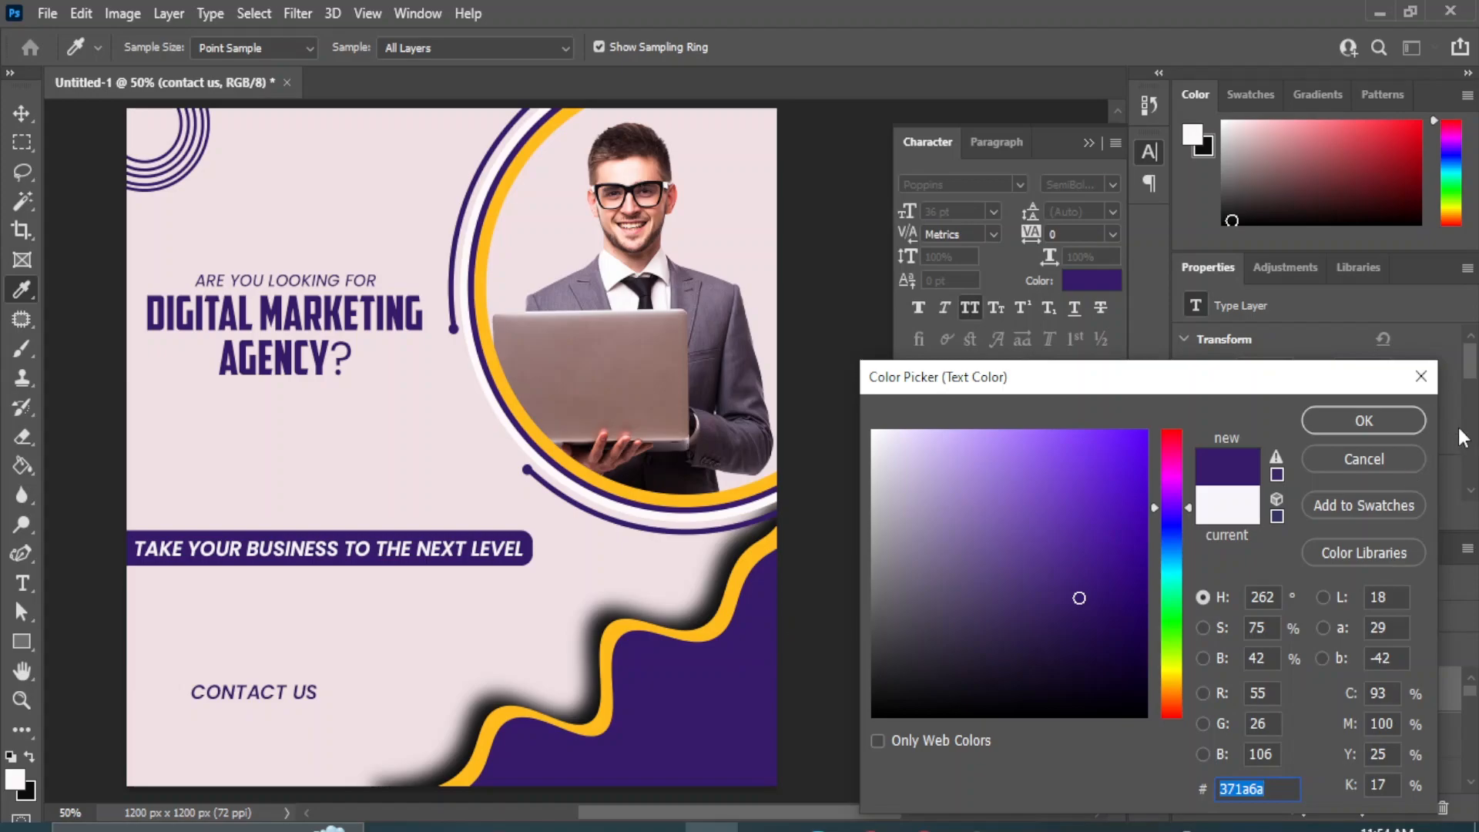
pyautogui.click(1343, 416)
pyautogui.press('v')
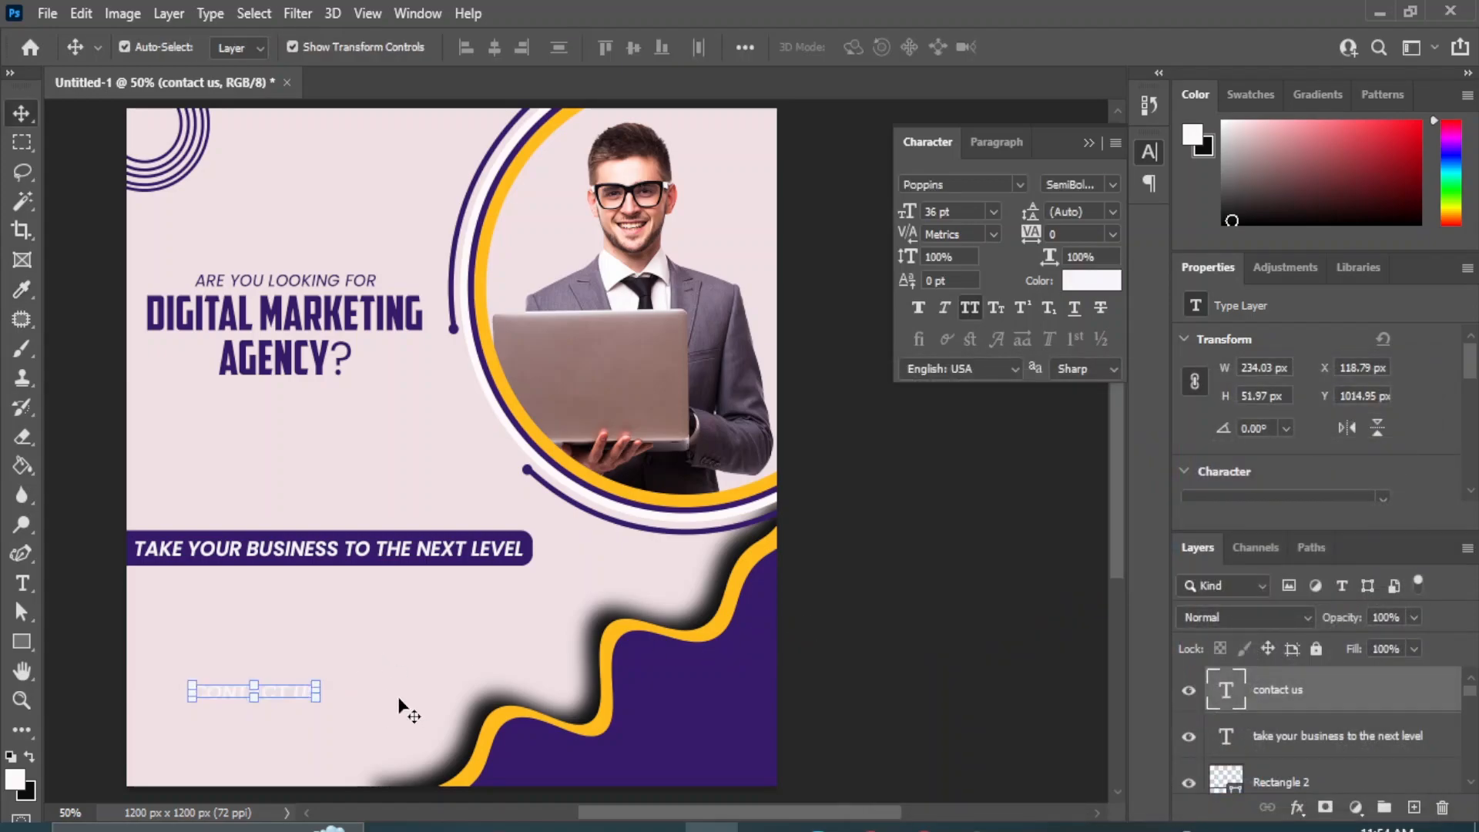
# Step: Set the "contact us" text size to 24 pt
pyautogui.click(994, 212)
pyautogui.click(963, 419)
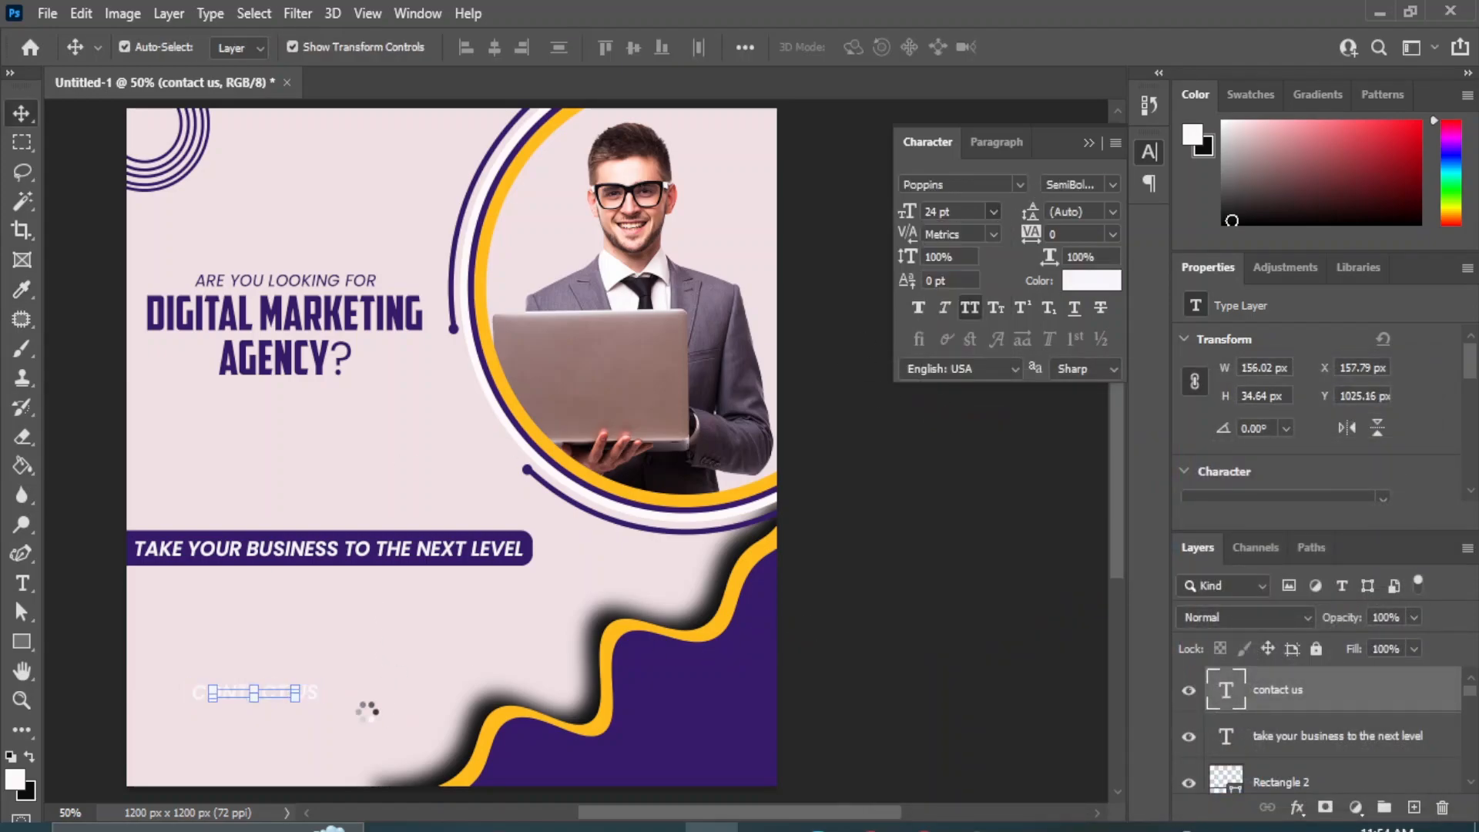
pyautogui.click(876, 675)
# Step: Draw a rectangle about 203 × 57 px over "contact us" and place its layer beneath the text
pyautogui.click(20, 642)
pyautogui.click(108, 643)
pyautogui.moveTo(202, 678); pyautogui.dragTo(312, 709)
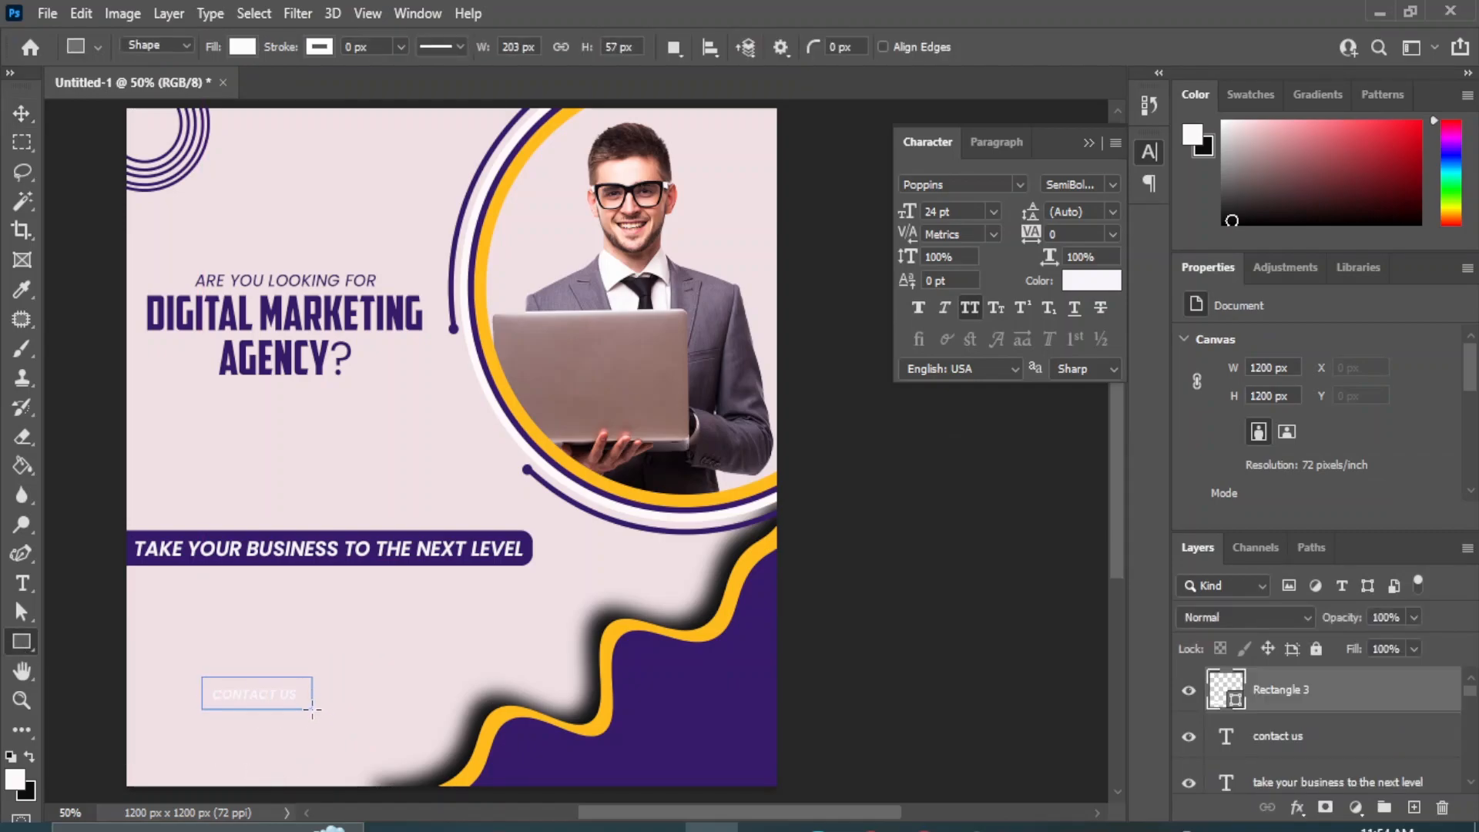
pyautogui.moveTo(1356, 697); pyautogui.dragTo(1355, 753)
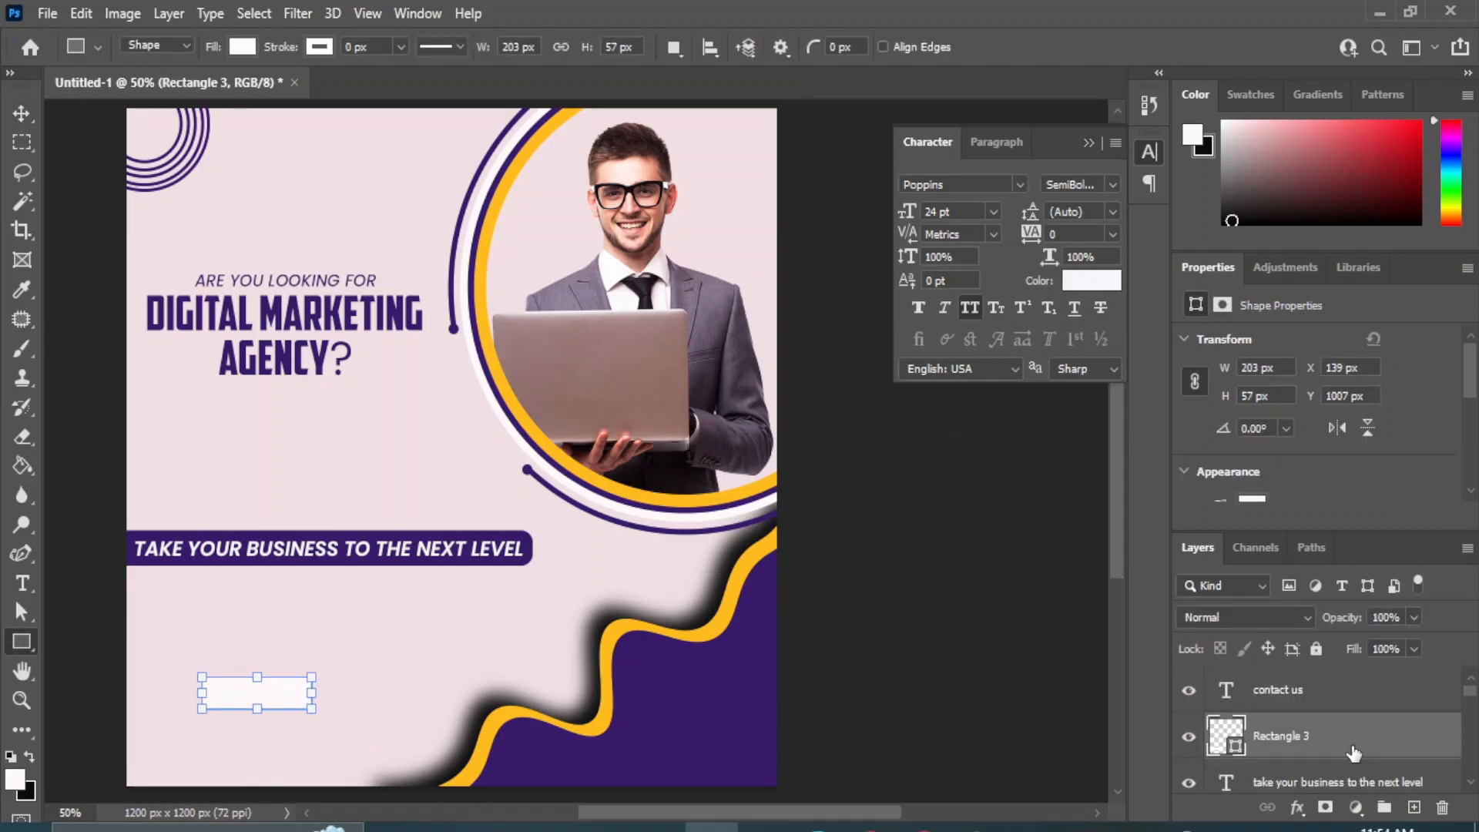
# Step: Fill the "contact us" rectangle with the design's purple 371a6a and round all its corners to 28.5 px
pyautogui.doubleClick(1221, 732)
pyautogui.click(409, 534)
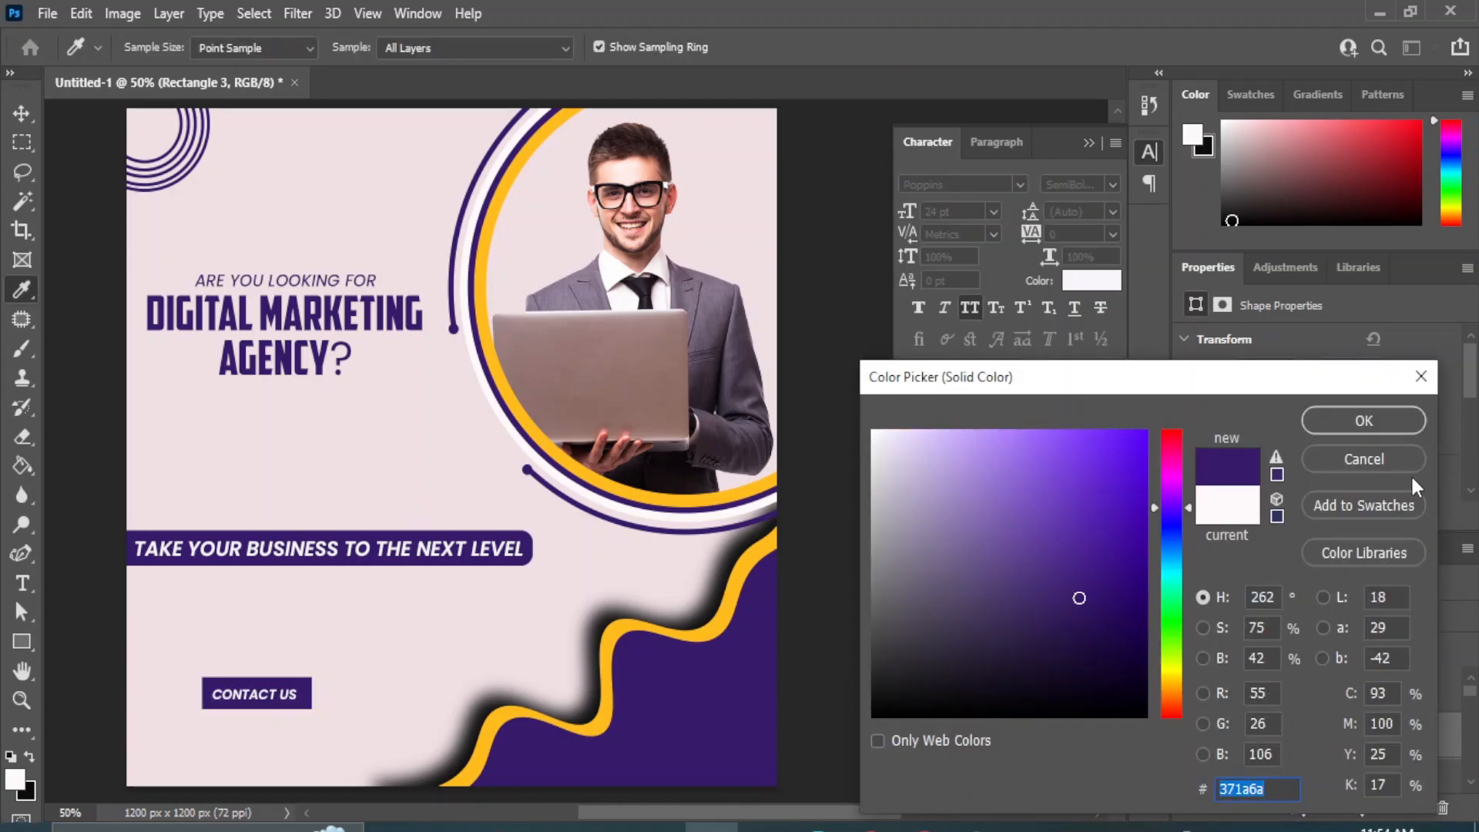
pyautogui.click(1358, 420)
pyautogui.scroll(-2, 1242, 455)
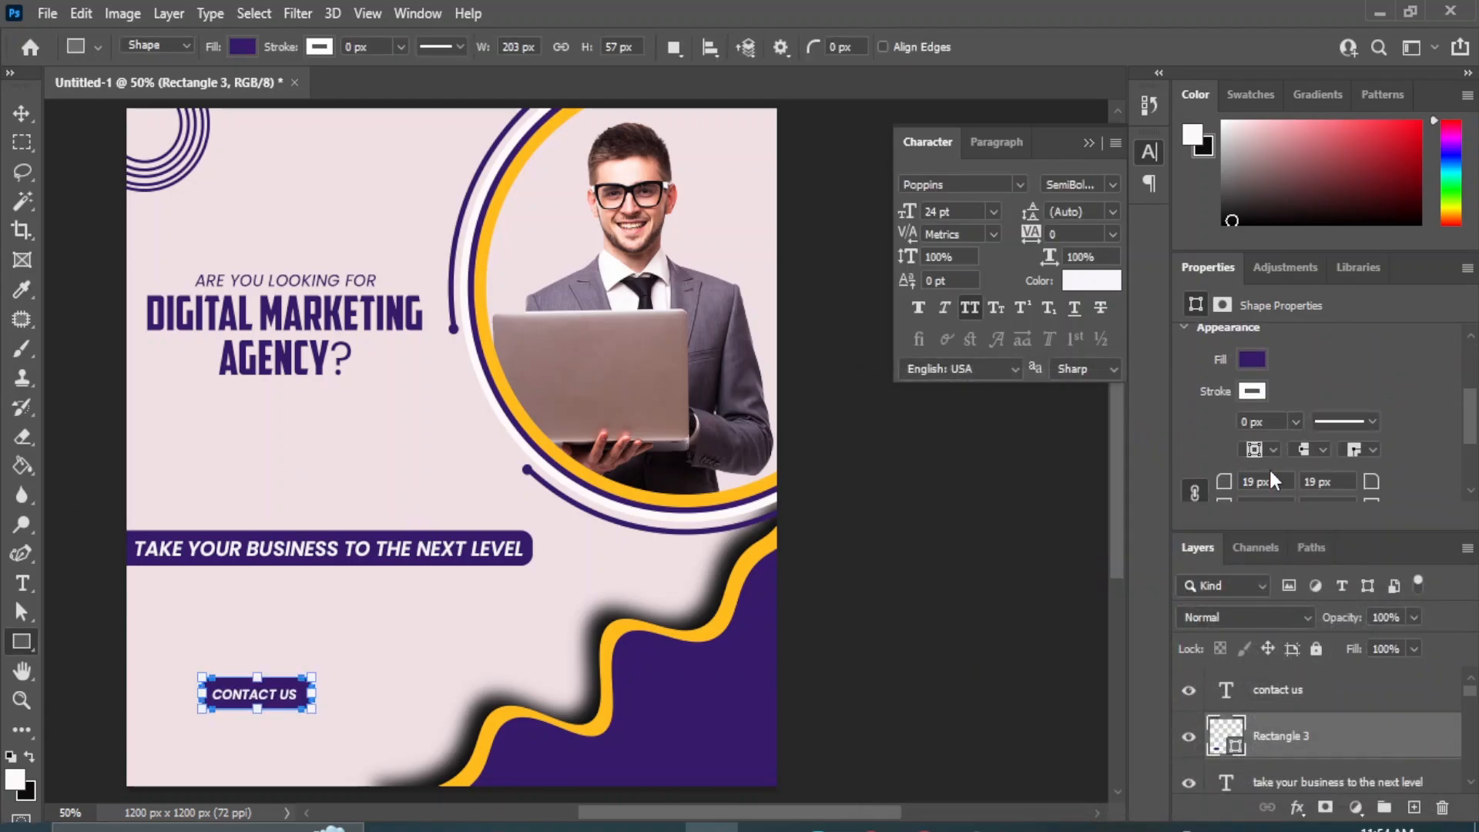
pyautogui.moveTo(1243, 480); pyautogui.dragTo(1396, 493)
# Step: Duplicate the purple button rectangle and widen the original underneath to about 224 px
pyautogui.hotkey('ctrl', 'j')
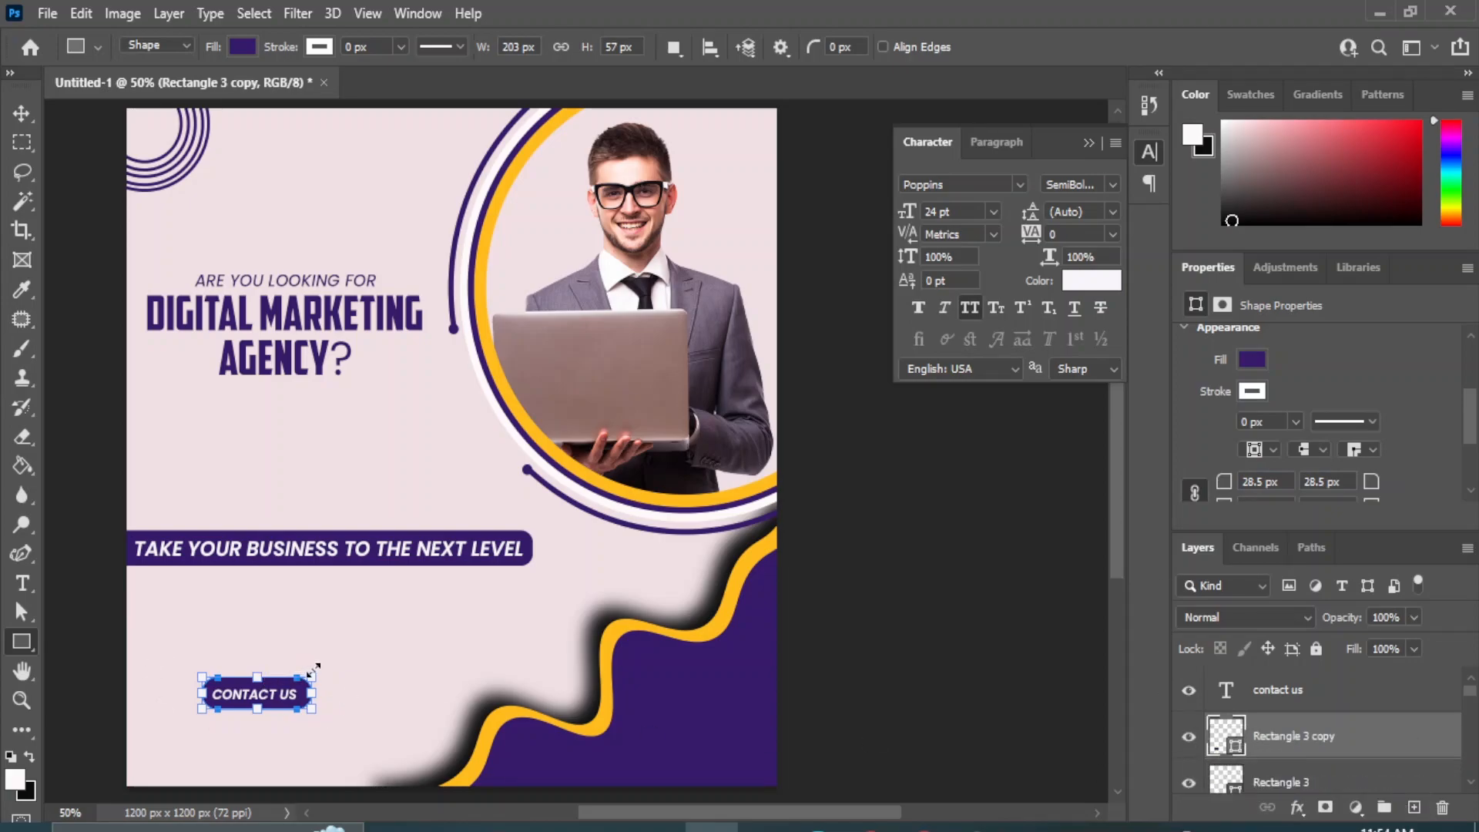
pyautogui.click(1293, 786)
pyautogui.moveTo(312, 675); pyautogui.dragTo(324, 676)
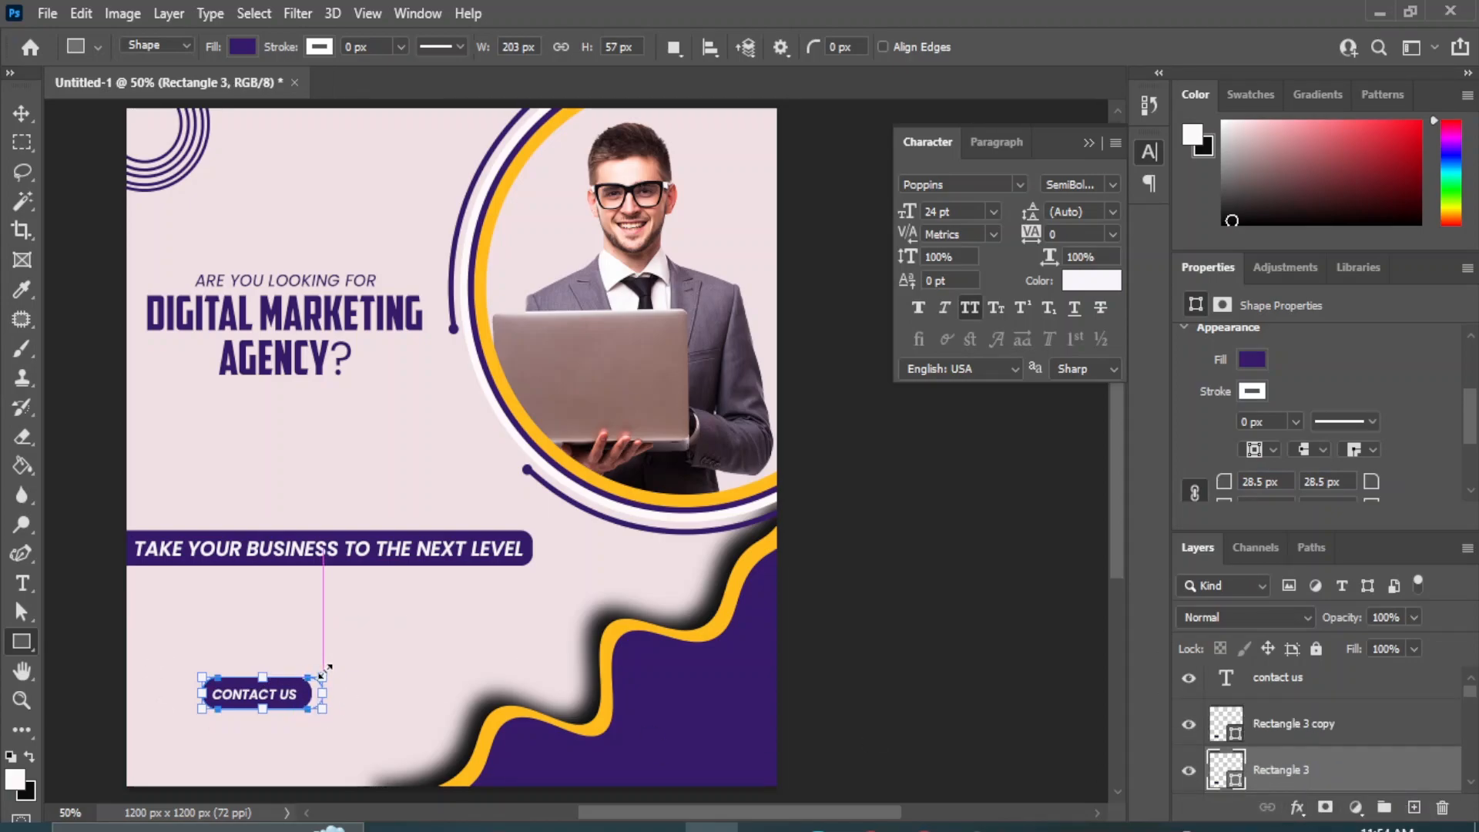
# Step: Fill Rectangle 3 copy with the wavy border's yellow ffbc1d
pyautogui.doubleClick(1226, 728)
pyautogui.click(620, 625)
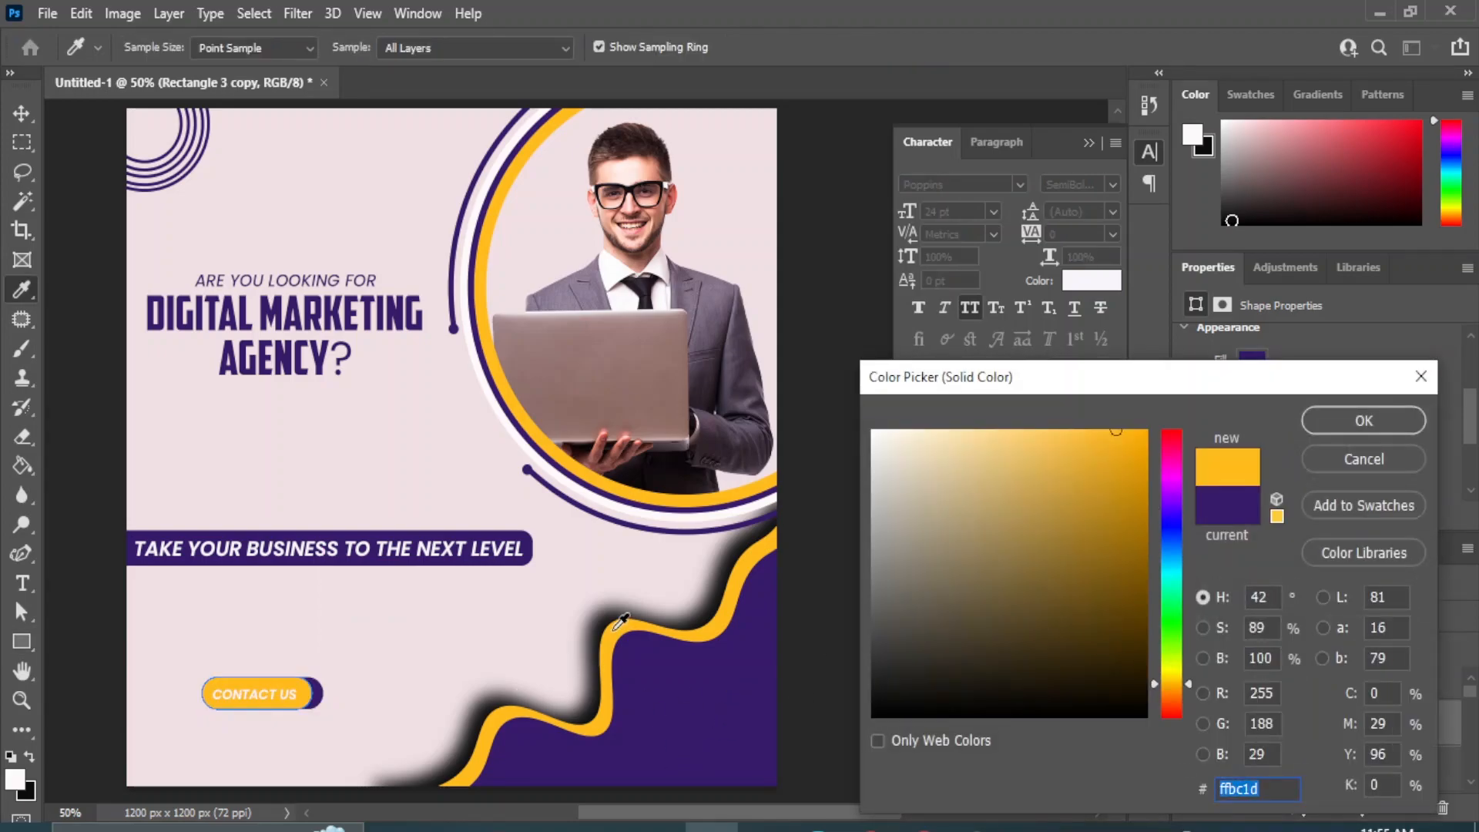
pyautogui.click(1363, 421)
# Step: Widen the purple Rectangle 3 to about 256 px and center it horizontally and vertically with the yellow copy and "contact us" text
pyautogui.click(1227, 777)
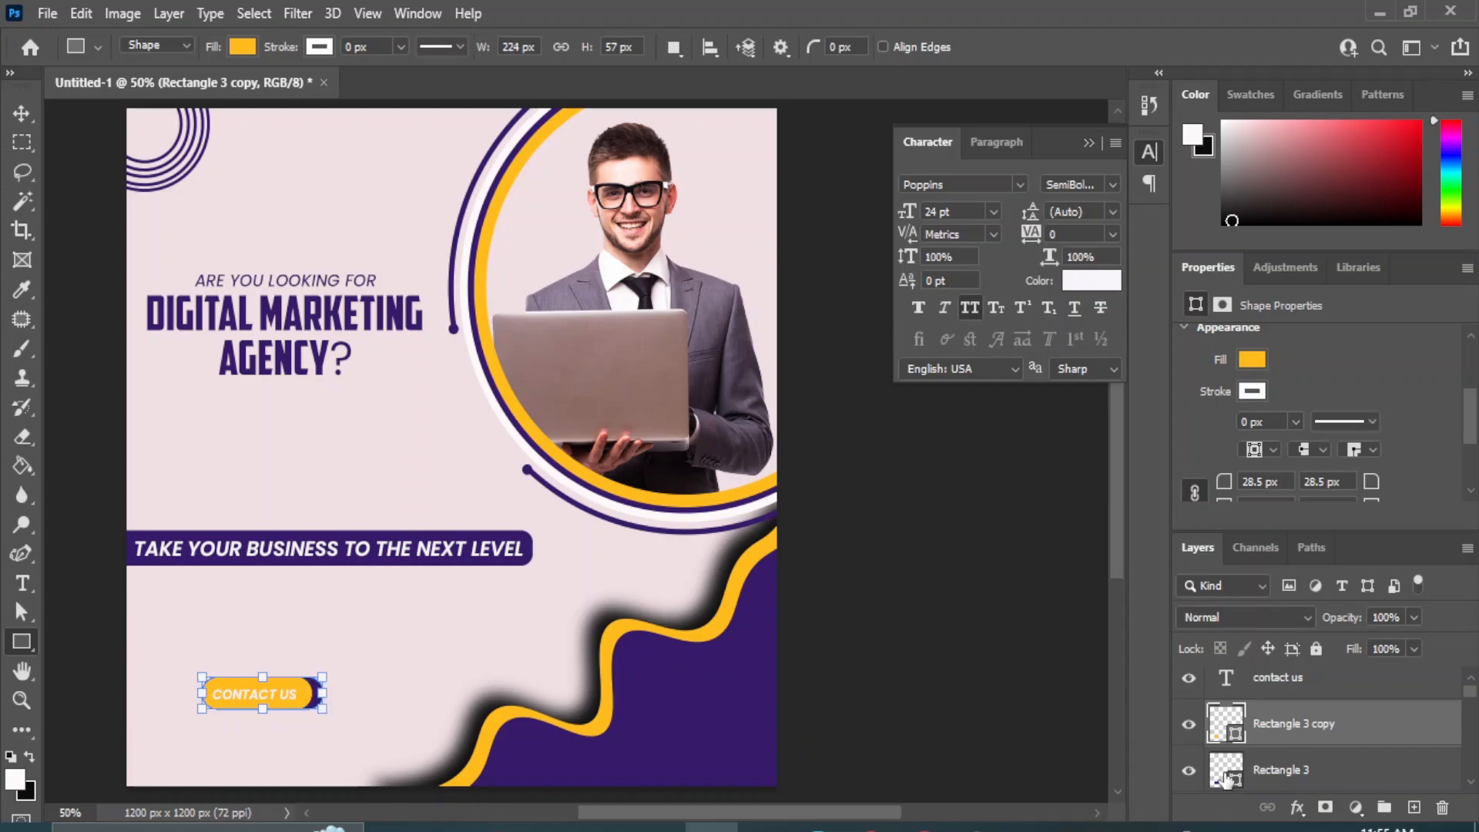
pyautogui.moveTo(322, 678); pyautogui.dragTo(344, 677)
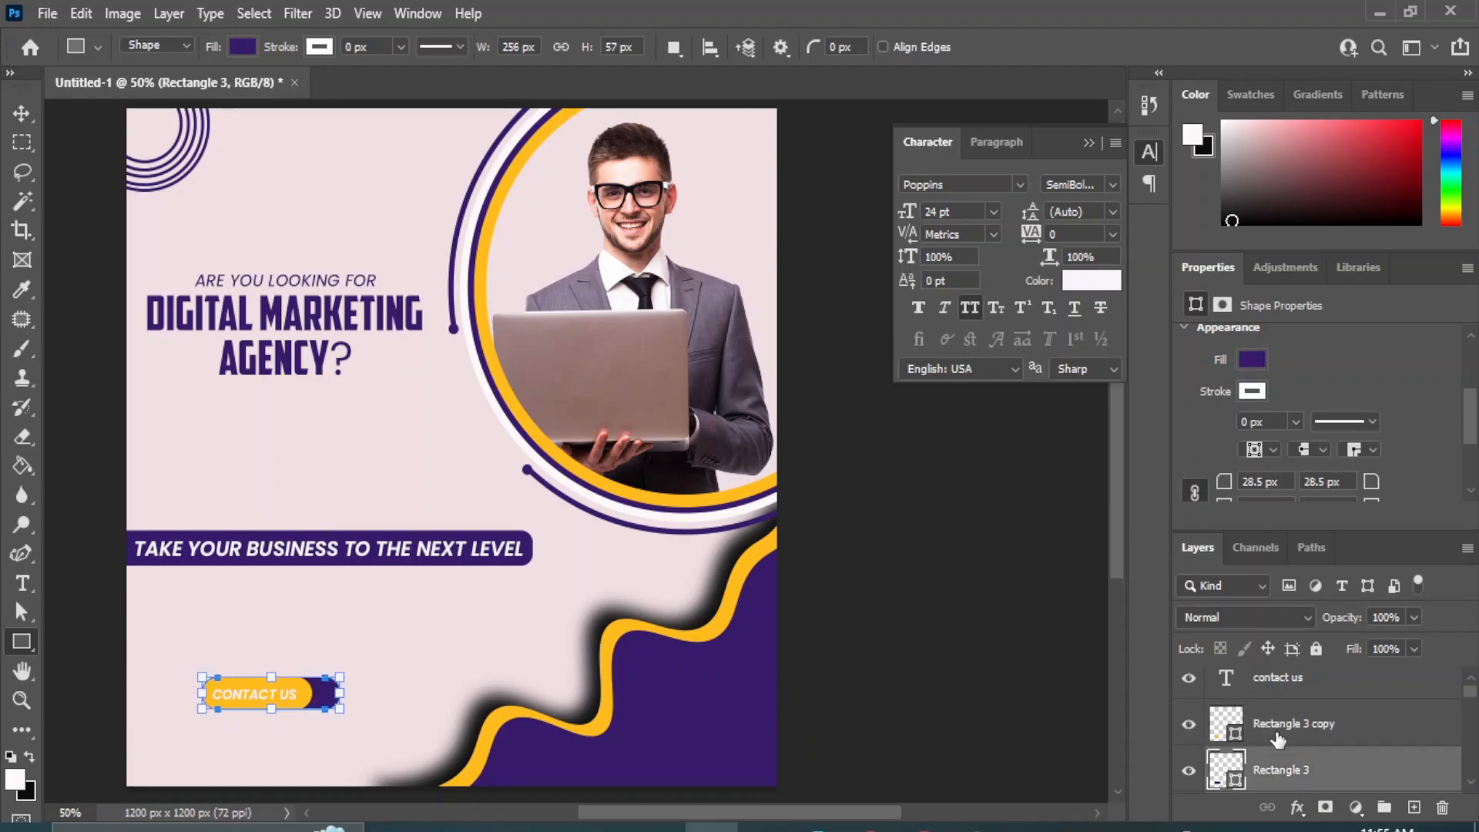
pyautogui.keyDown('shift'); pyautogui.click(1279, 678); pyautogui.keyUp('shift')
pyautogui.press('v')
pyautogui.click(496, 47)
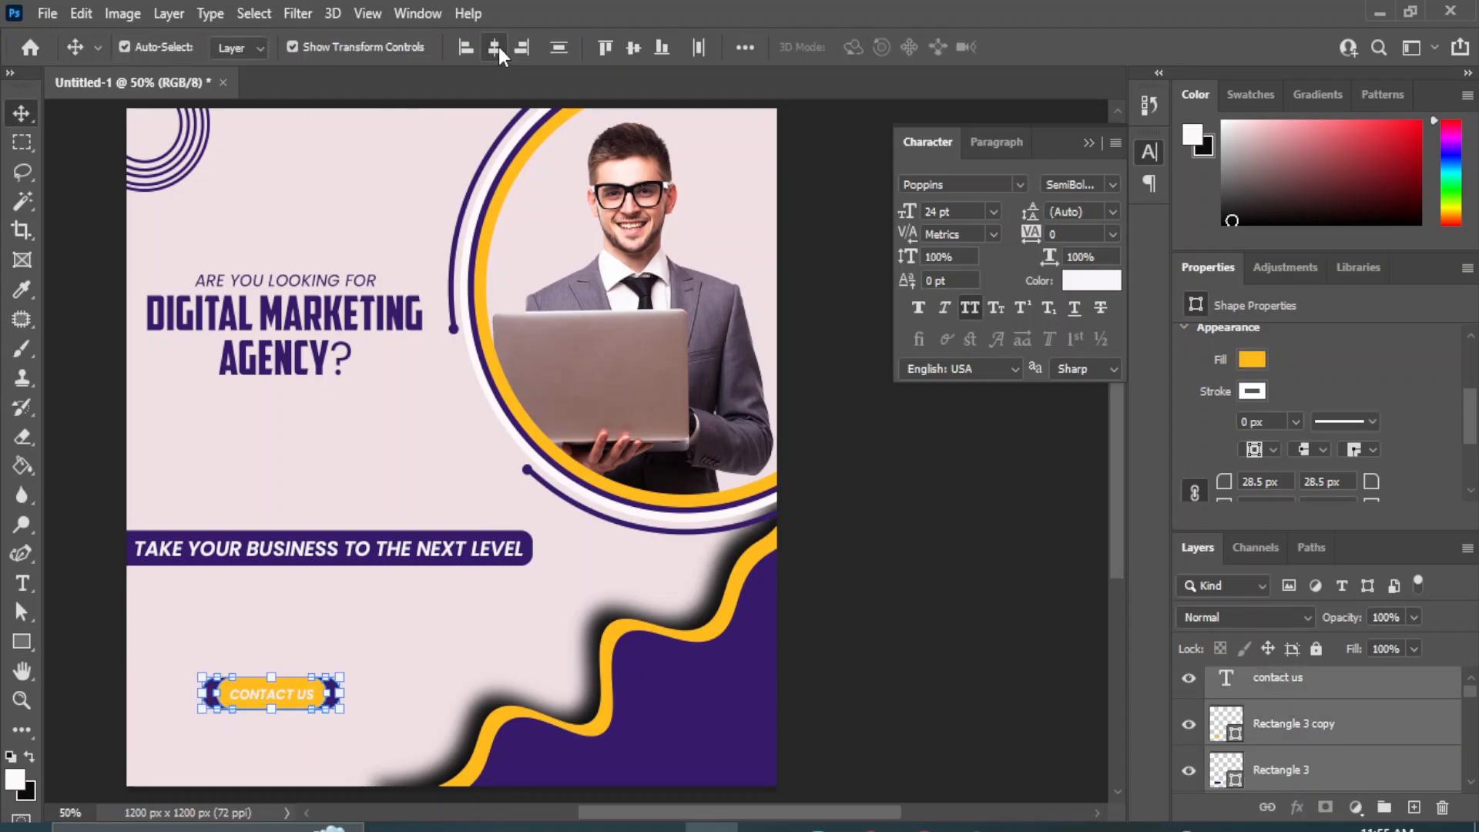
pyautogui.click(633, 48)
pyautogui.click(986, 643)
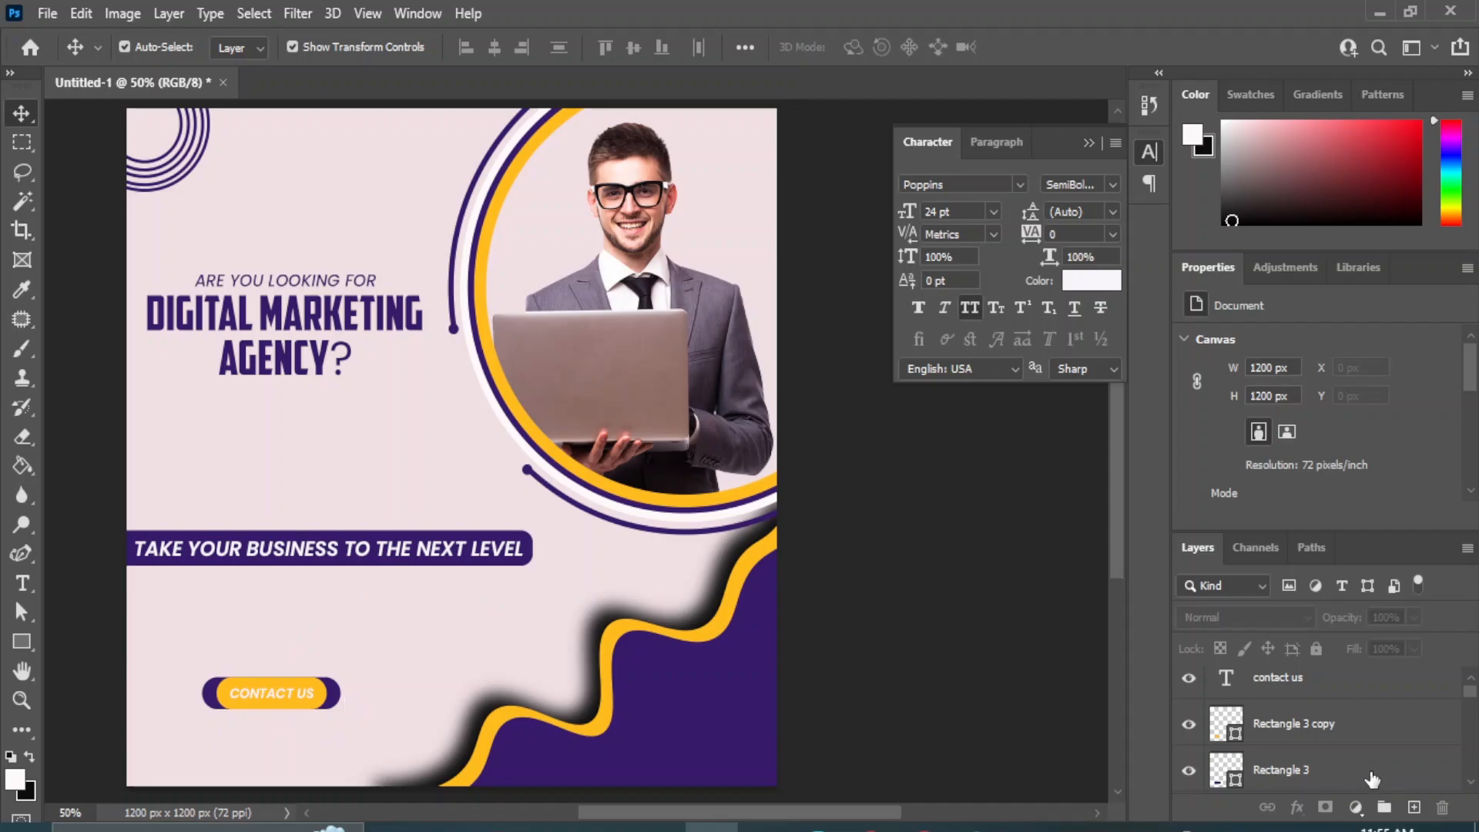
# Step: Add a drop shadow with 43% opacity to the purple Rectangle 3 and reduce the shadow's size
pyautogui.click(1276, 786)
pyautogui.click(1298, 807)
pyautogui.click(1330, 798)
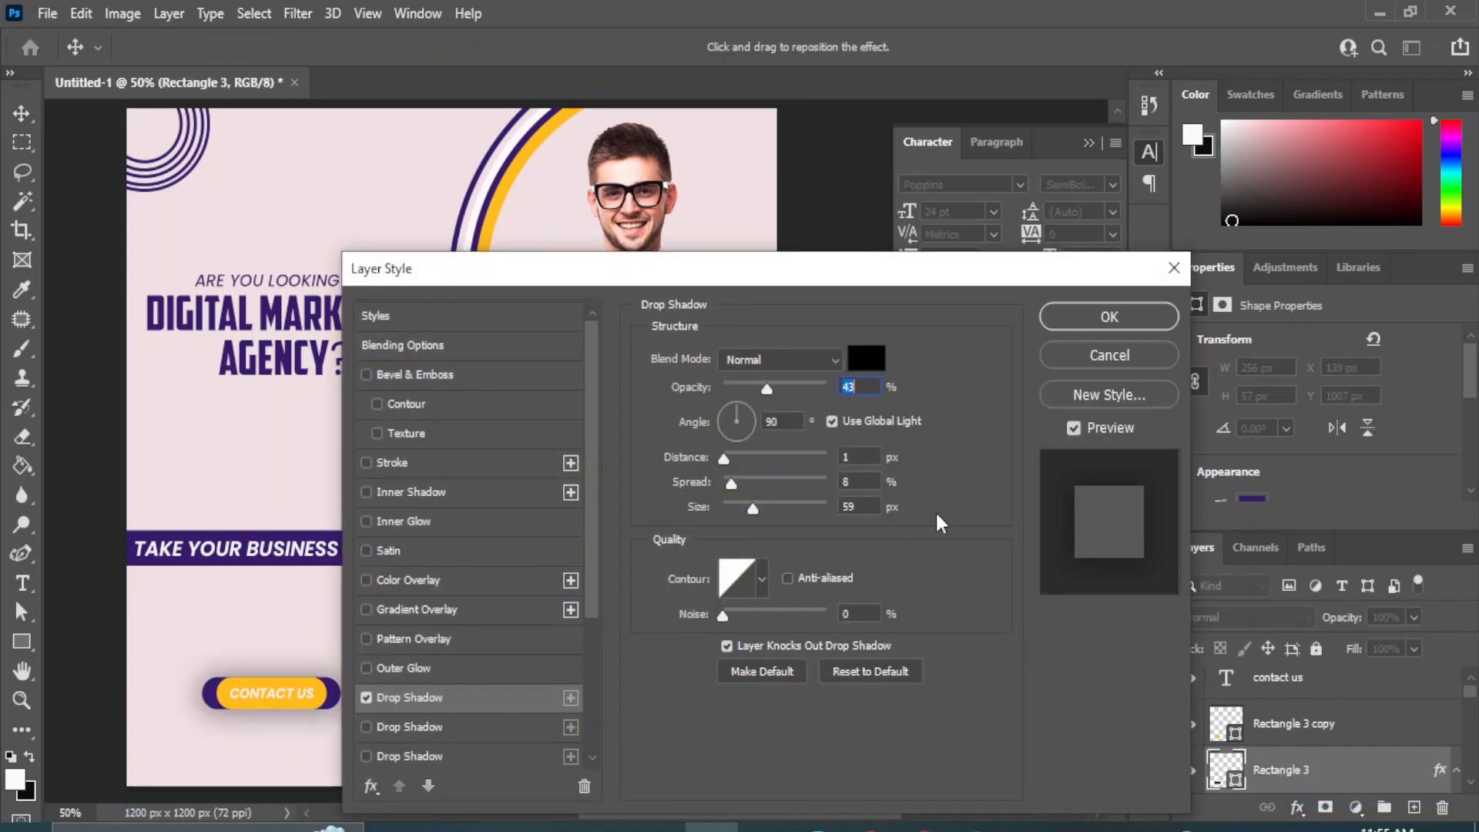
pyautogui.moveTo(752, 506); pyautogui.dragTo(679, 543)
pyautogui.write('2')
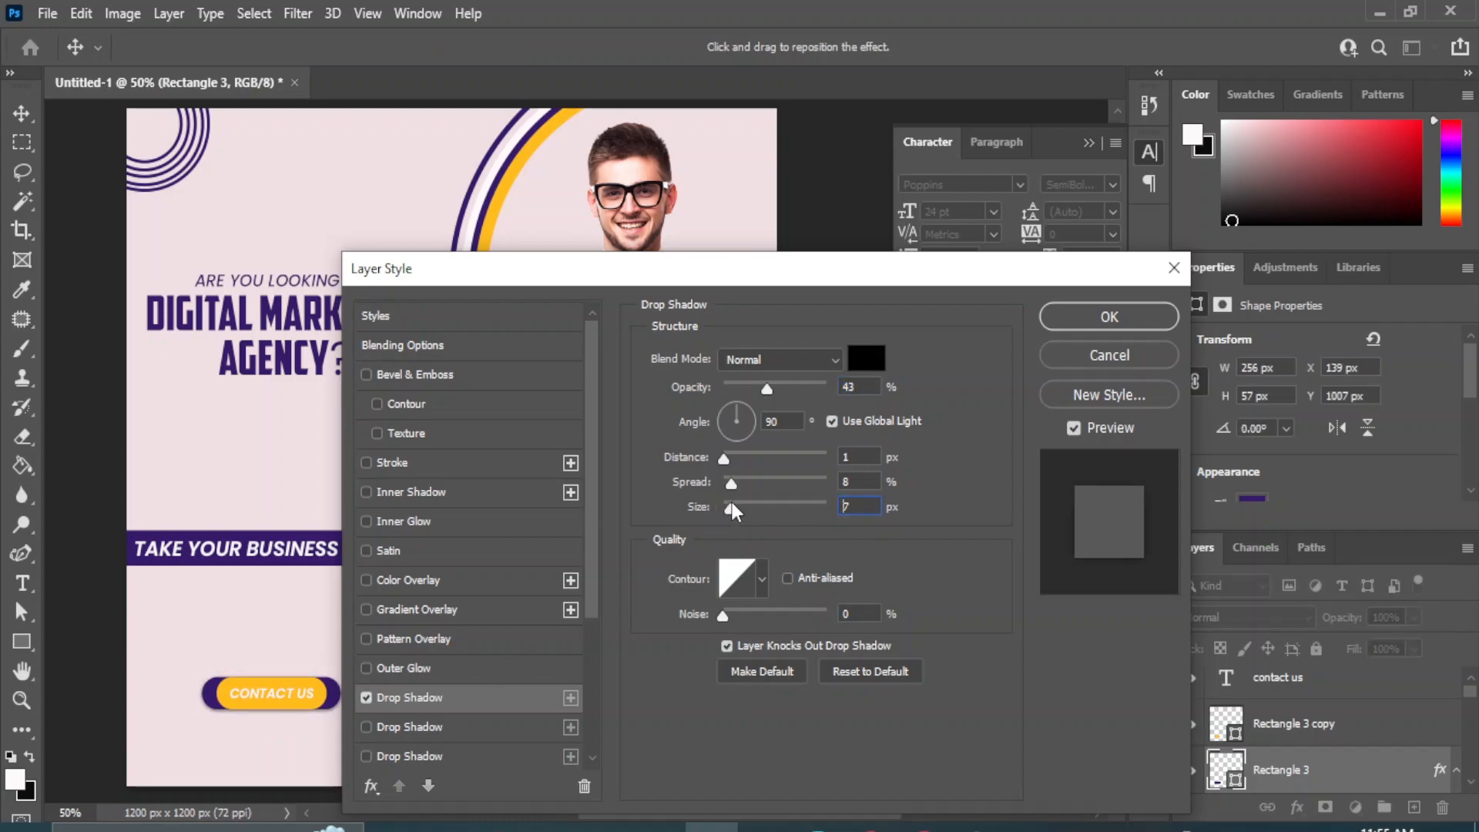
# Step: Enable two additional drop shadows on Rectangle 3, giving the second one a size of 21 px
pyautogui.click(367, 727)
pyautogui.moveTo(717, 506); pyautogui.dragTo(738, 506)
pyautogui.click(365, 756)
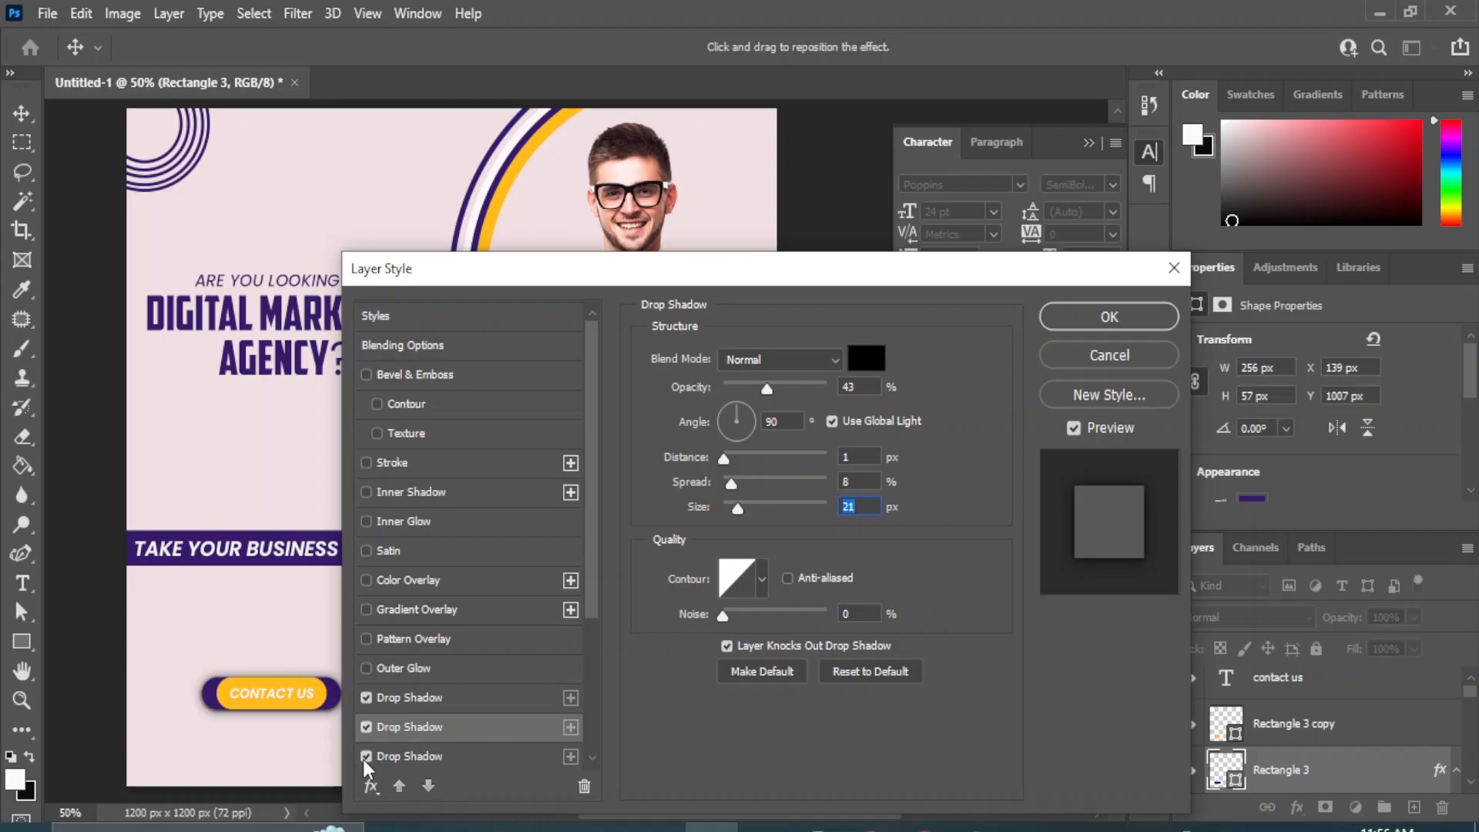
pyautogui.click(1110, 316)
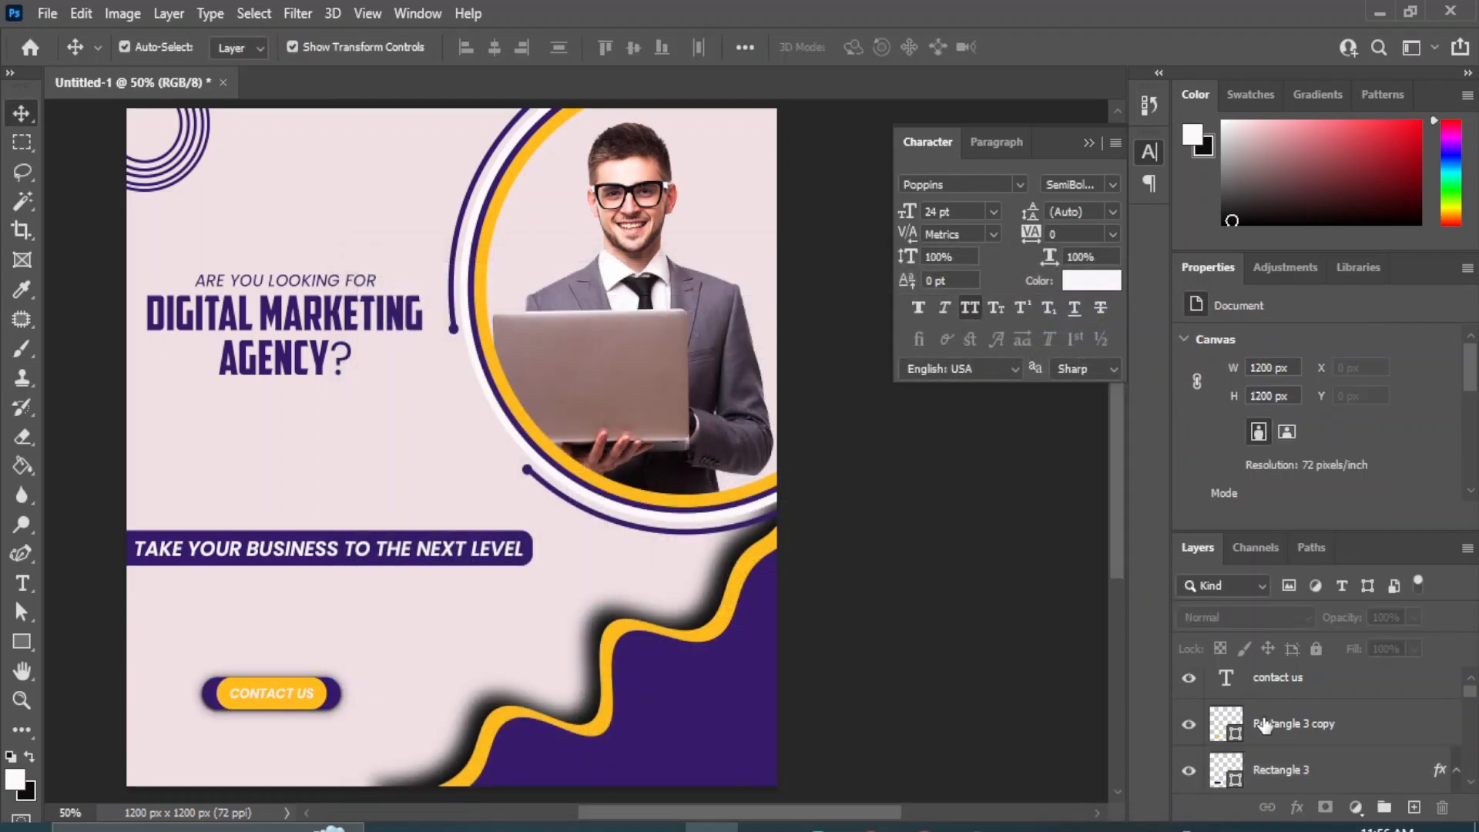
# Step: Move the "contact us" text and both button rectangles together so the button sits at X 69 px, Y 1017 px
pyautogui.scroll(-2, 1294, 712)
pyautogui.scroll(3, 1294, 705)
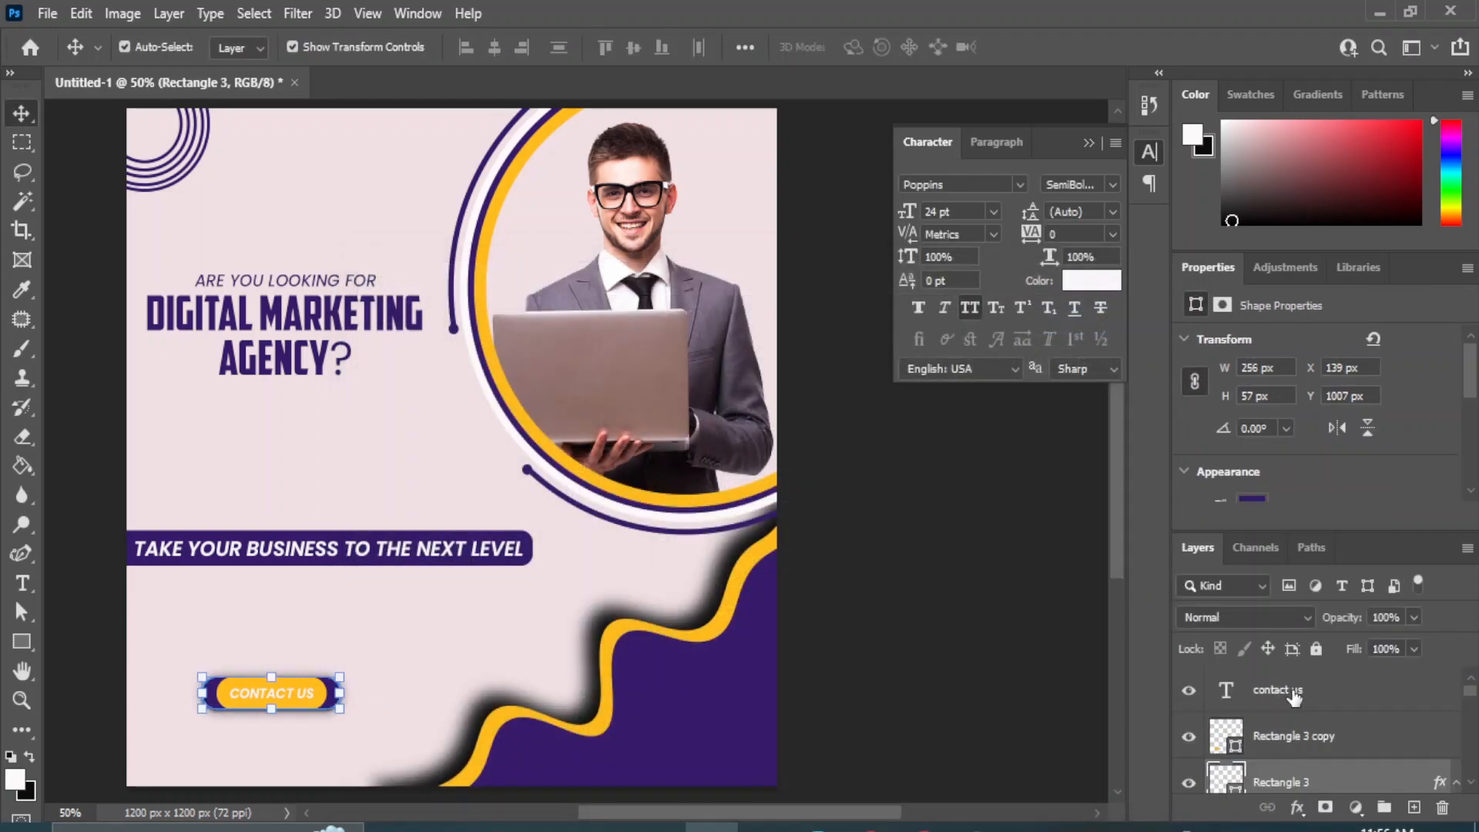
pyautogui.keyDown('shift'); pyautogui.click(1295, 695); pyautogui.keyUp('shift')
pyautogui.hotkey('shift', 'Left')
pyautogui.hotkey('shift', 'Left')
pyautogui.hotkey('shift', 'Left')
pyautogui.hotkey('shift', 'Left')
pyautogui.hotkey('shift', 'Left')
pyautogui.hotkey('shift', 'Left')
pyautogui.hotkey('shift', 'Left')
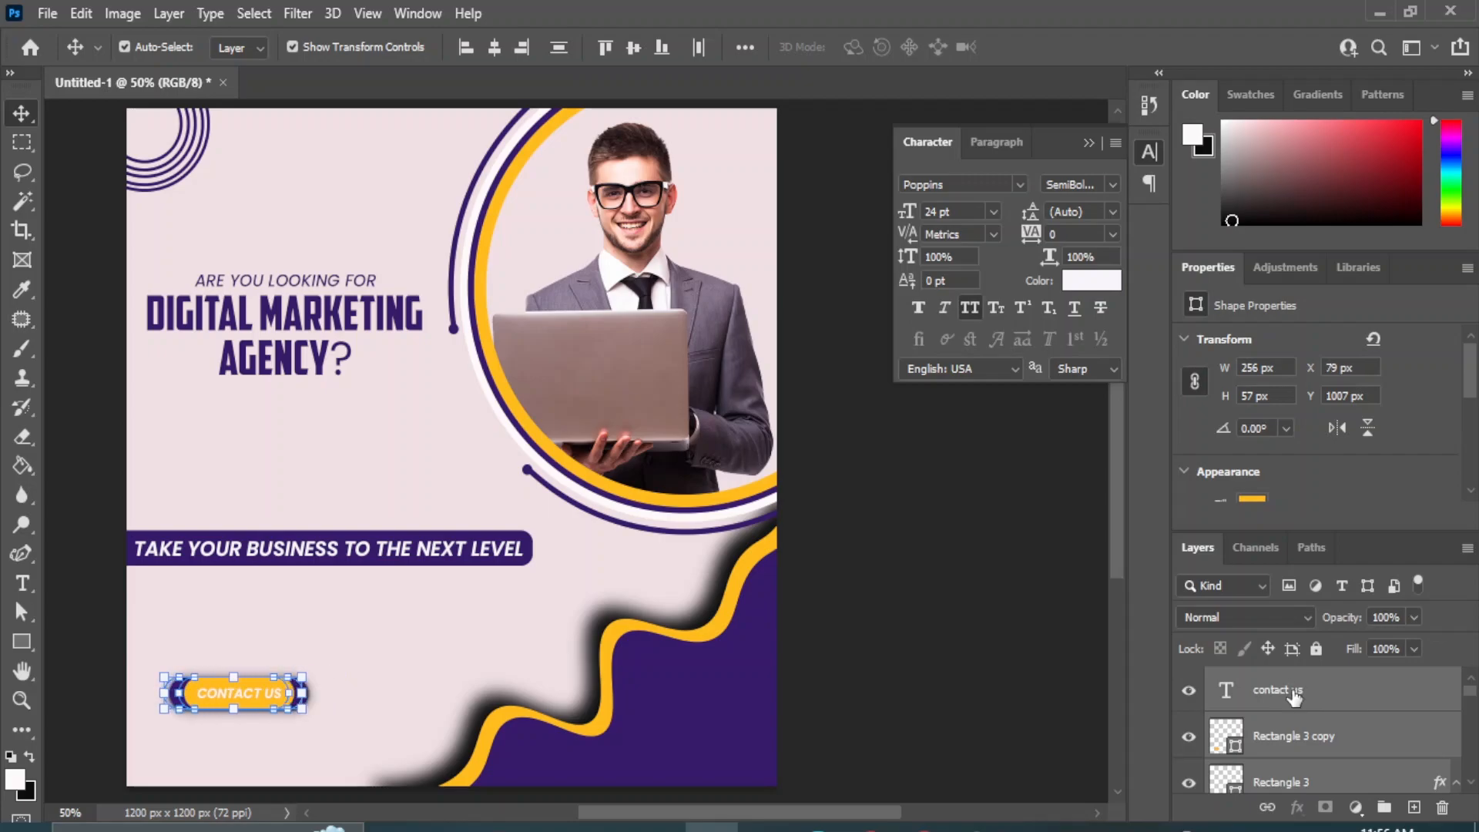
pyautogui.hotkey('shift', 'Down')
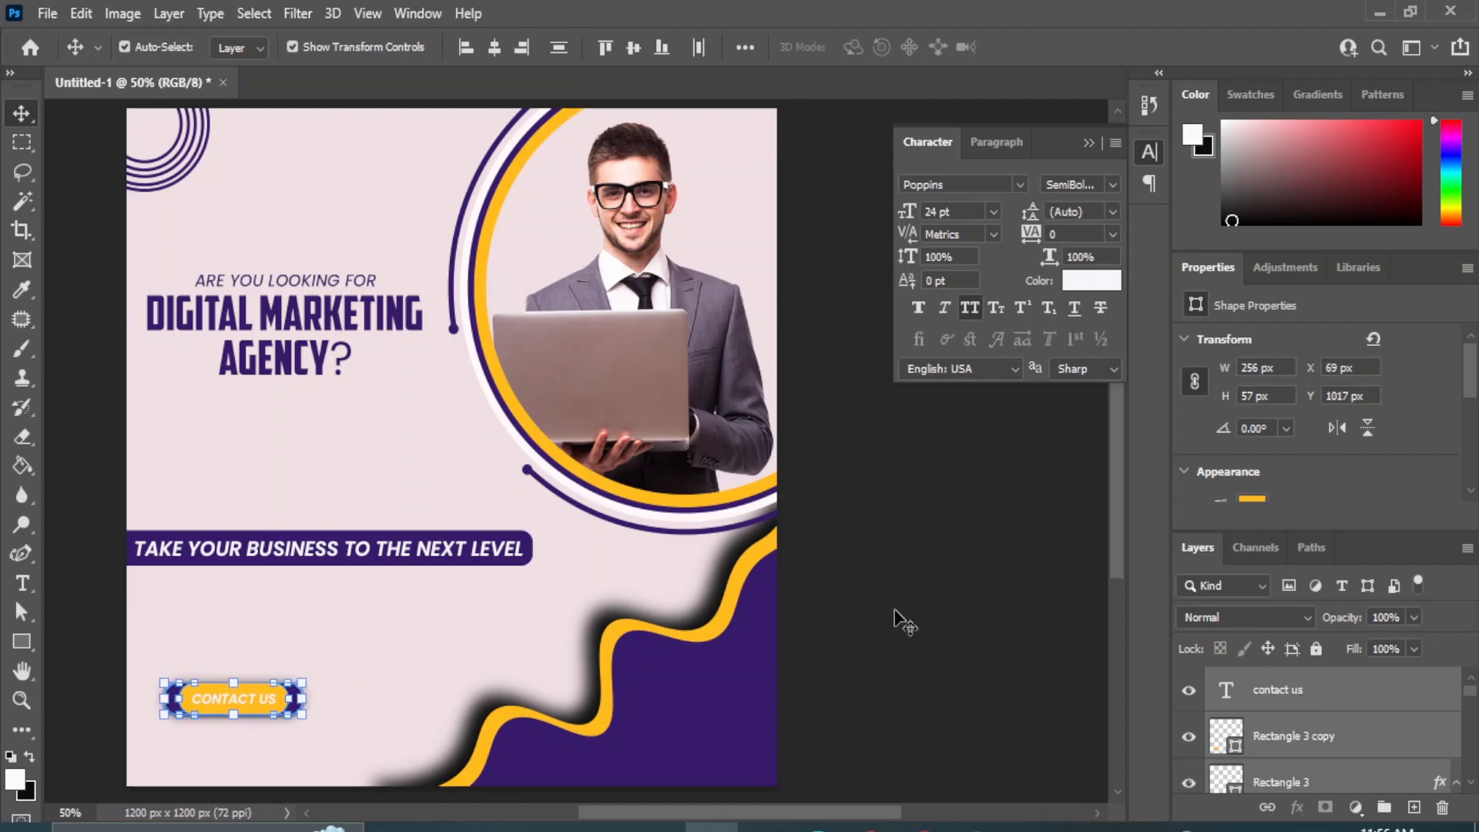
pyautogui.click(959, 655)
# Step: Duplicate the "contact us" text and place the copy just below the button at about Y 1097 px
pyautogui.click(239, 697)
pyautogui.moveTo(1403, 697); pyautogui.dragTo(1416, 806)
pyautogui.moveTo(209, 698); pyautogui.dragTo(205, 732)
pyautogui.moveTo(22, 583); pyautogui.dragTo(143, 590)
pyautogui.moveTo(195, 736); pyautogui.dragTo(340, 732)
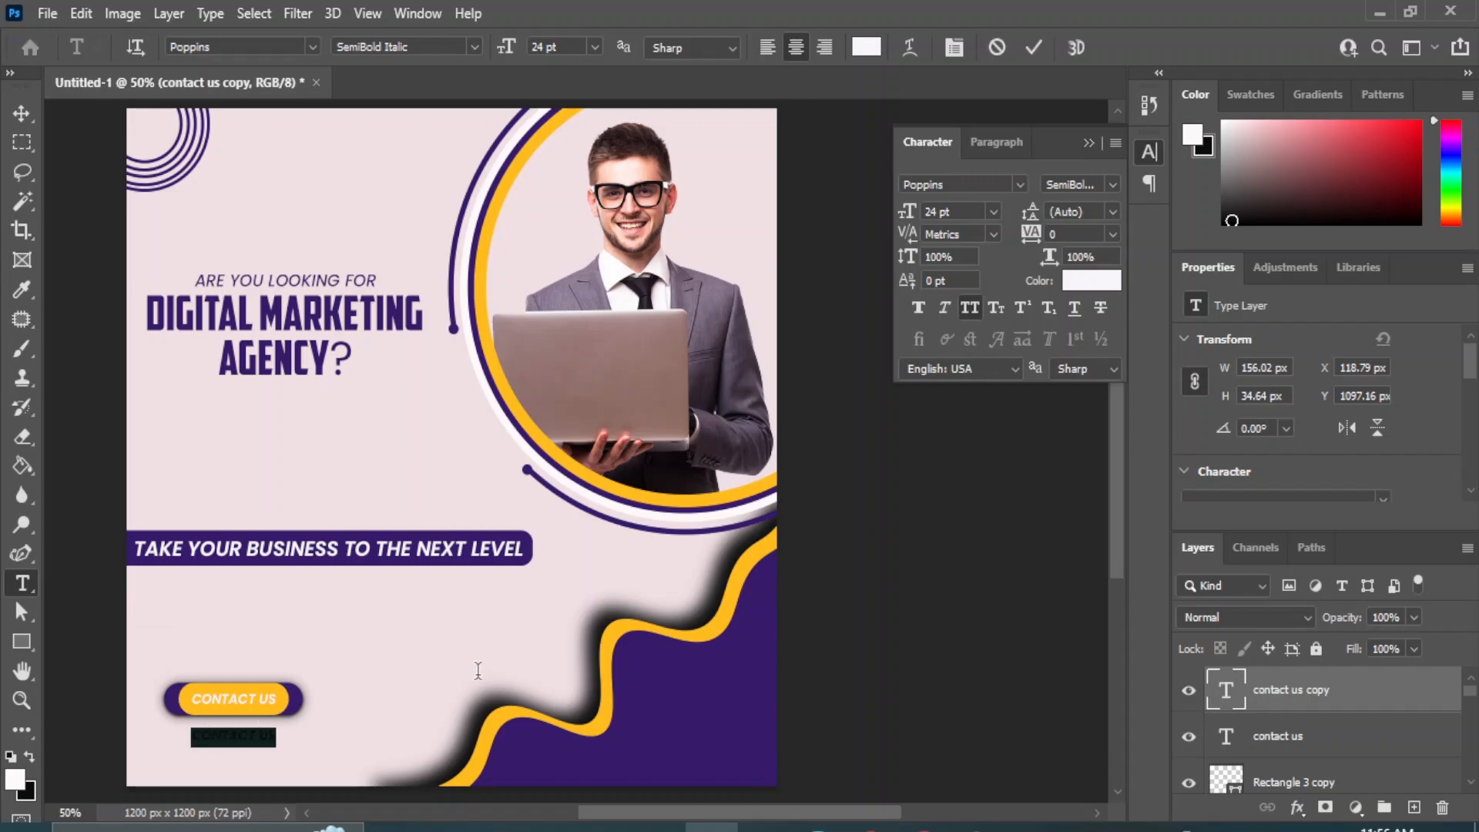
pyautogui.write('www')
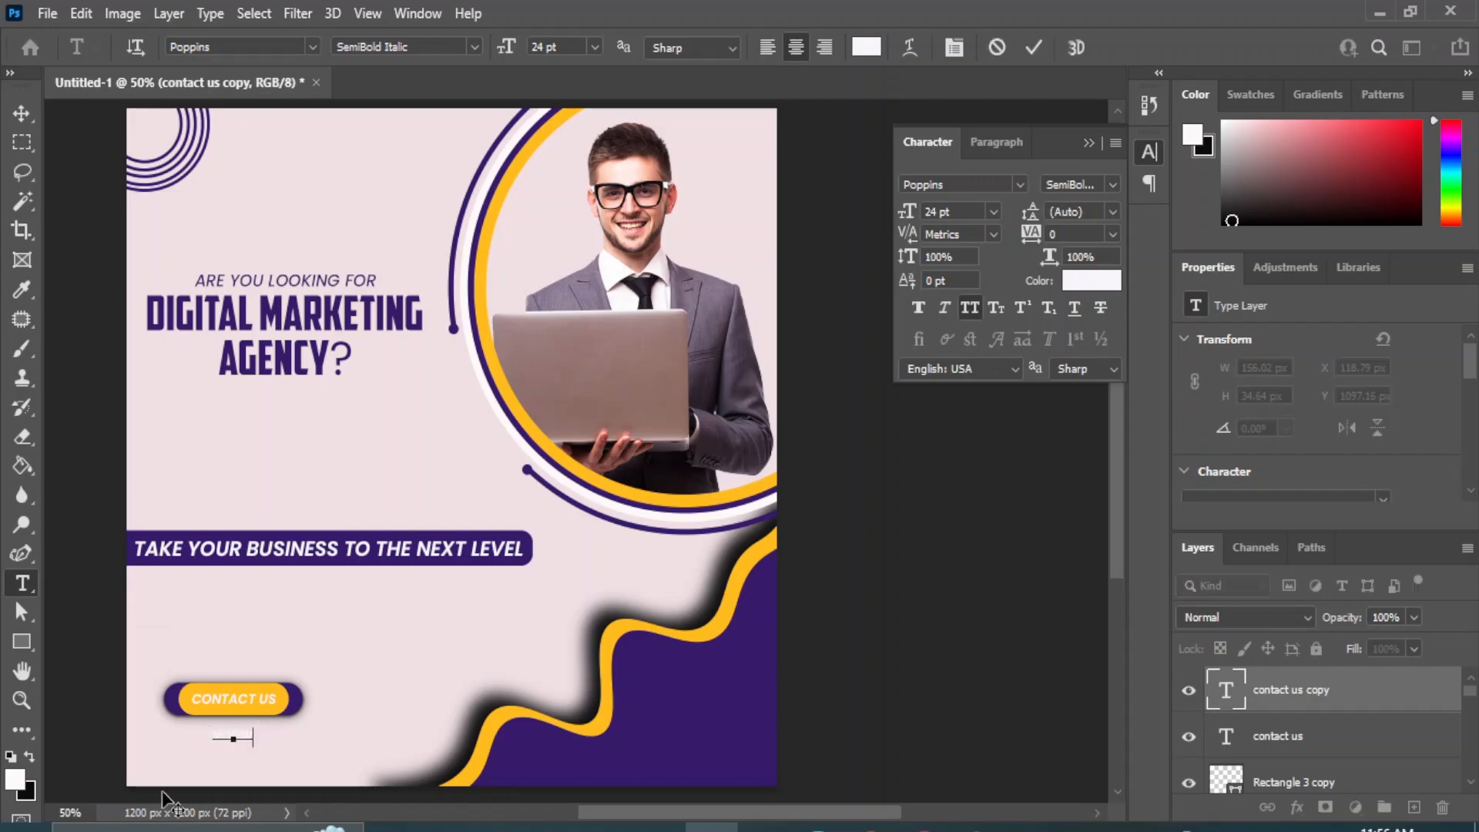
pyautogui.write('.digital')
pyautogui.write('mar')
pyautogui.write('ia.com')
pyautogui.click(23, 114)
pyautogui.click(1092, 282)
pyautogui.click(462, 550)
pyautogui.click(1356, 421)
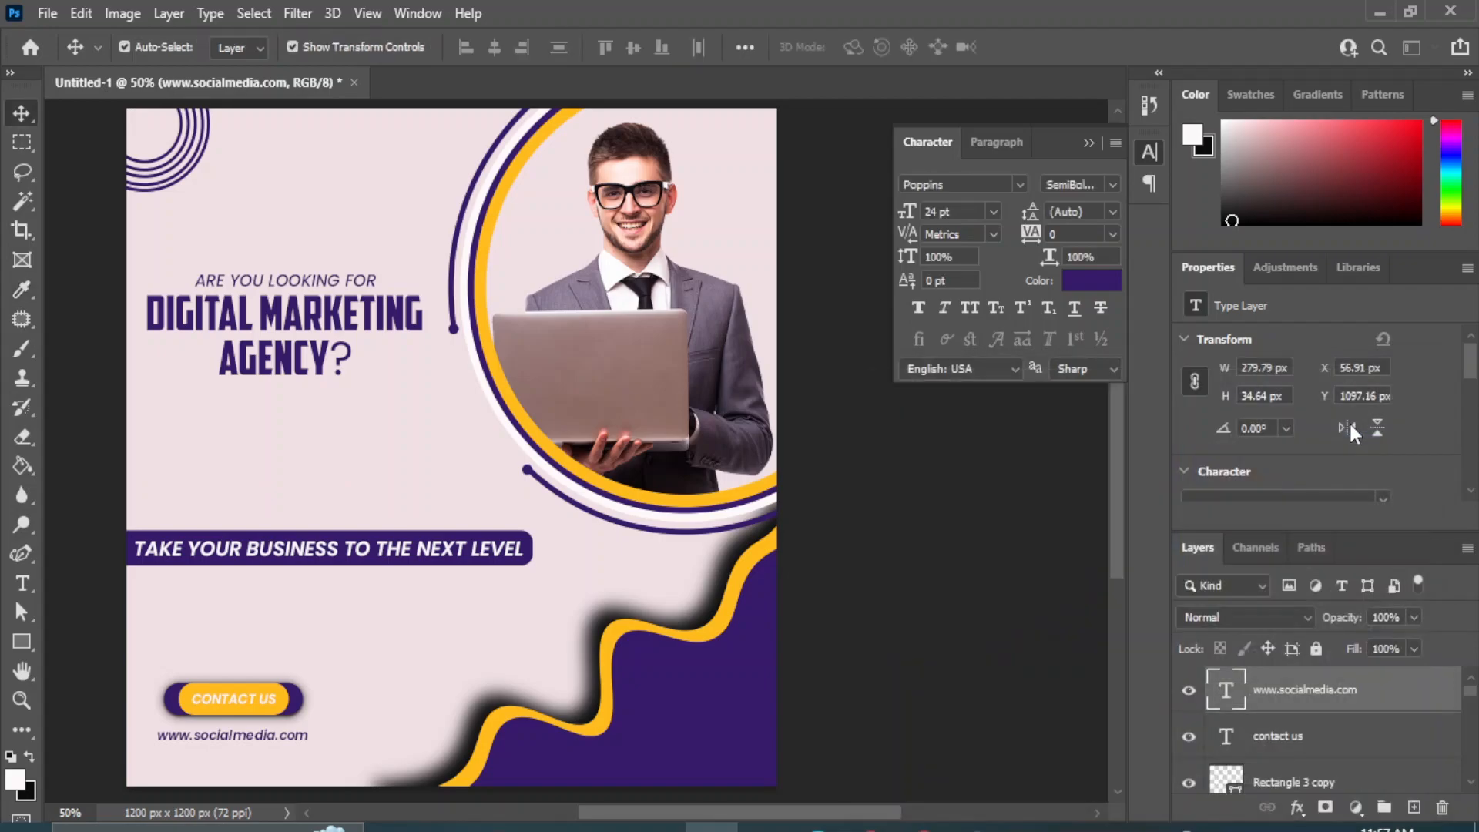
pyautogui.click(979, 664)
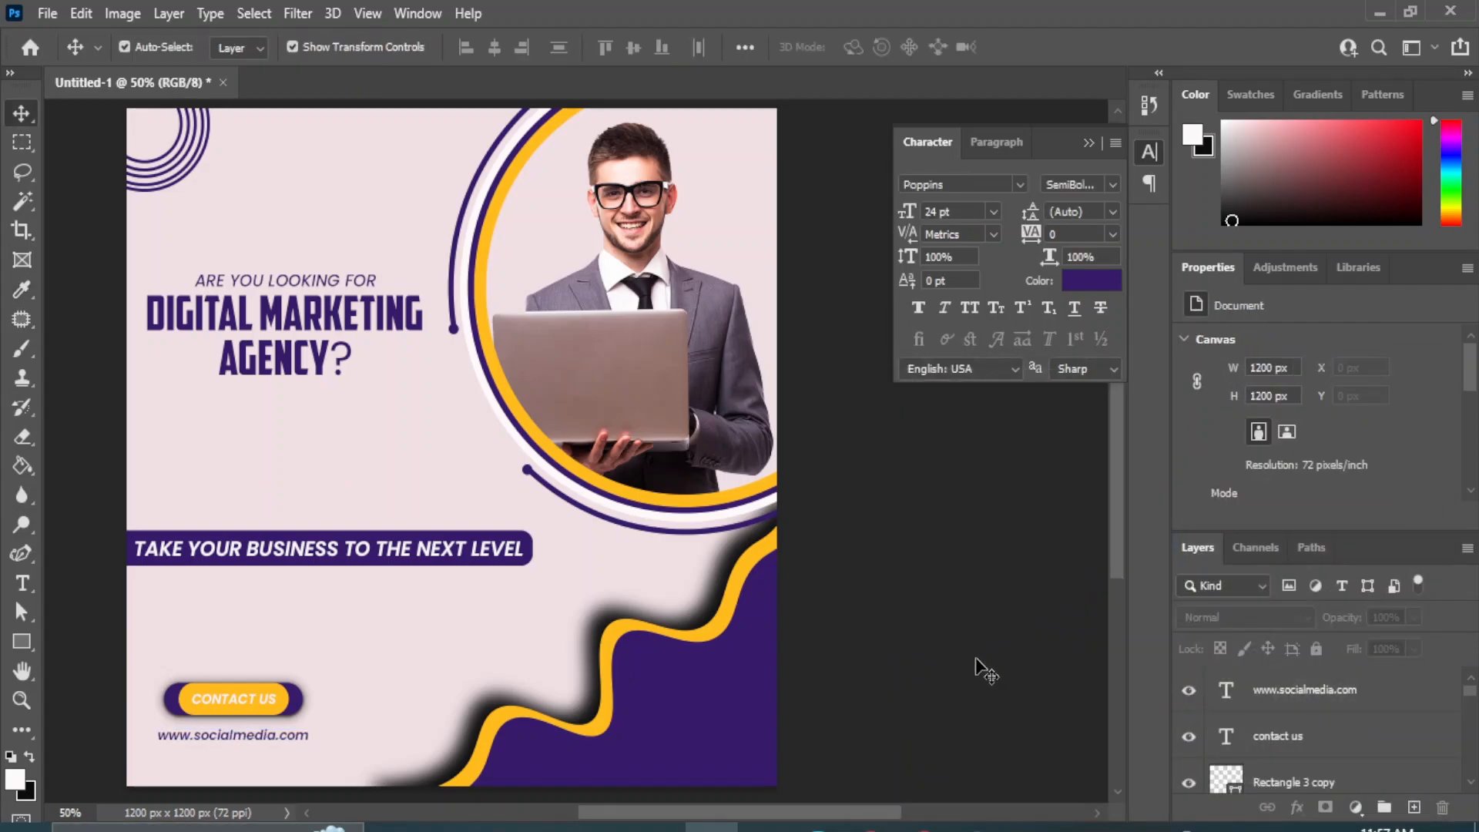
# Step: Add a purple "+" text above the headline, beside the ring around the businessman
pyautogui.moveTo(21, 584); pyautogui.dragTo(116, 590)
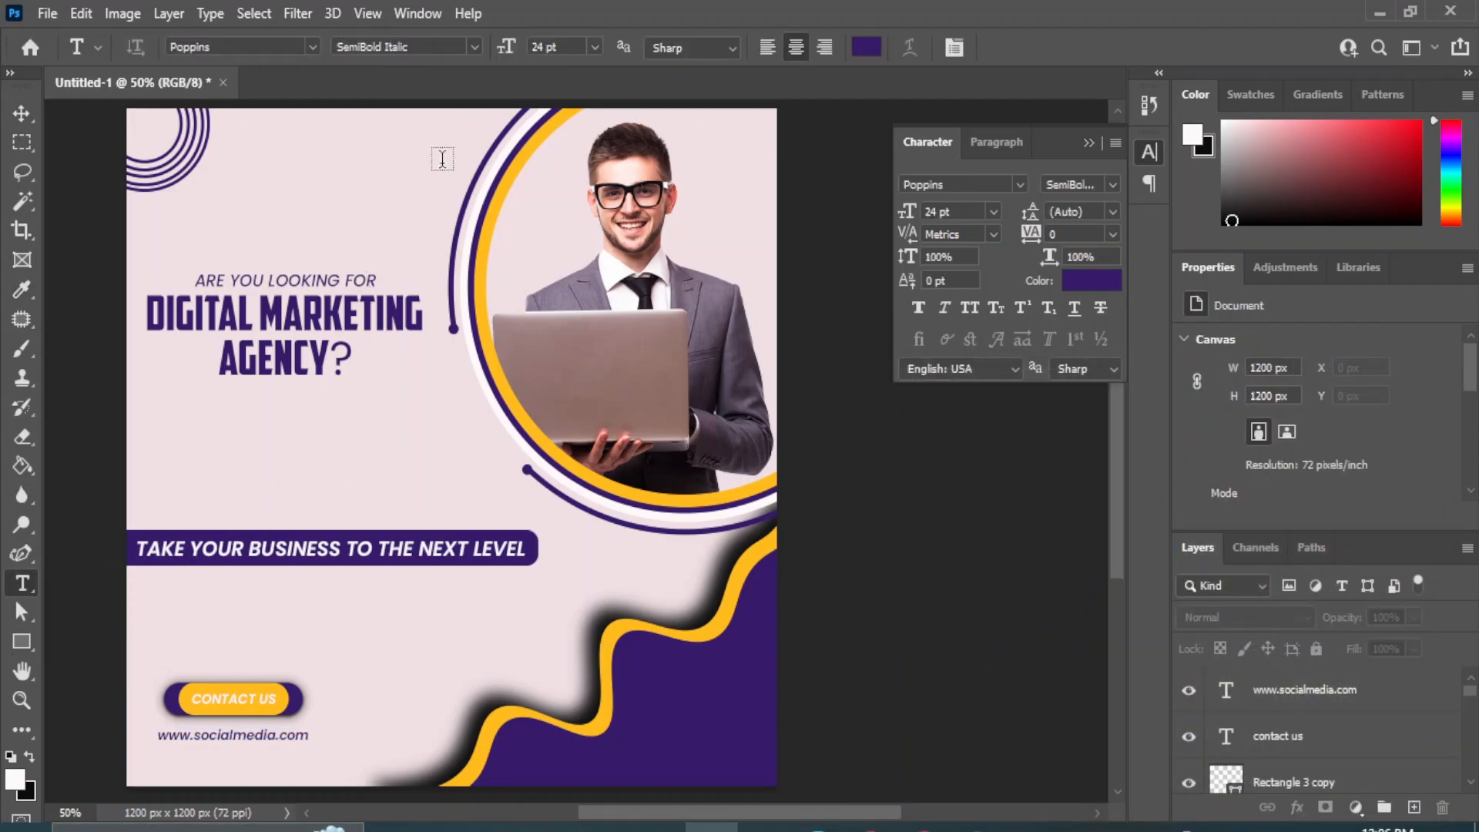
pyautogui.click(421, 183)
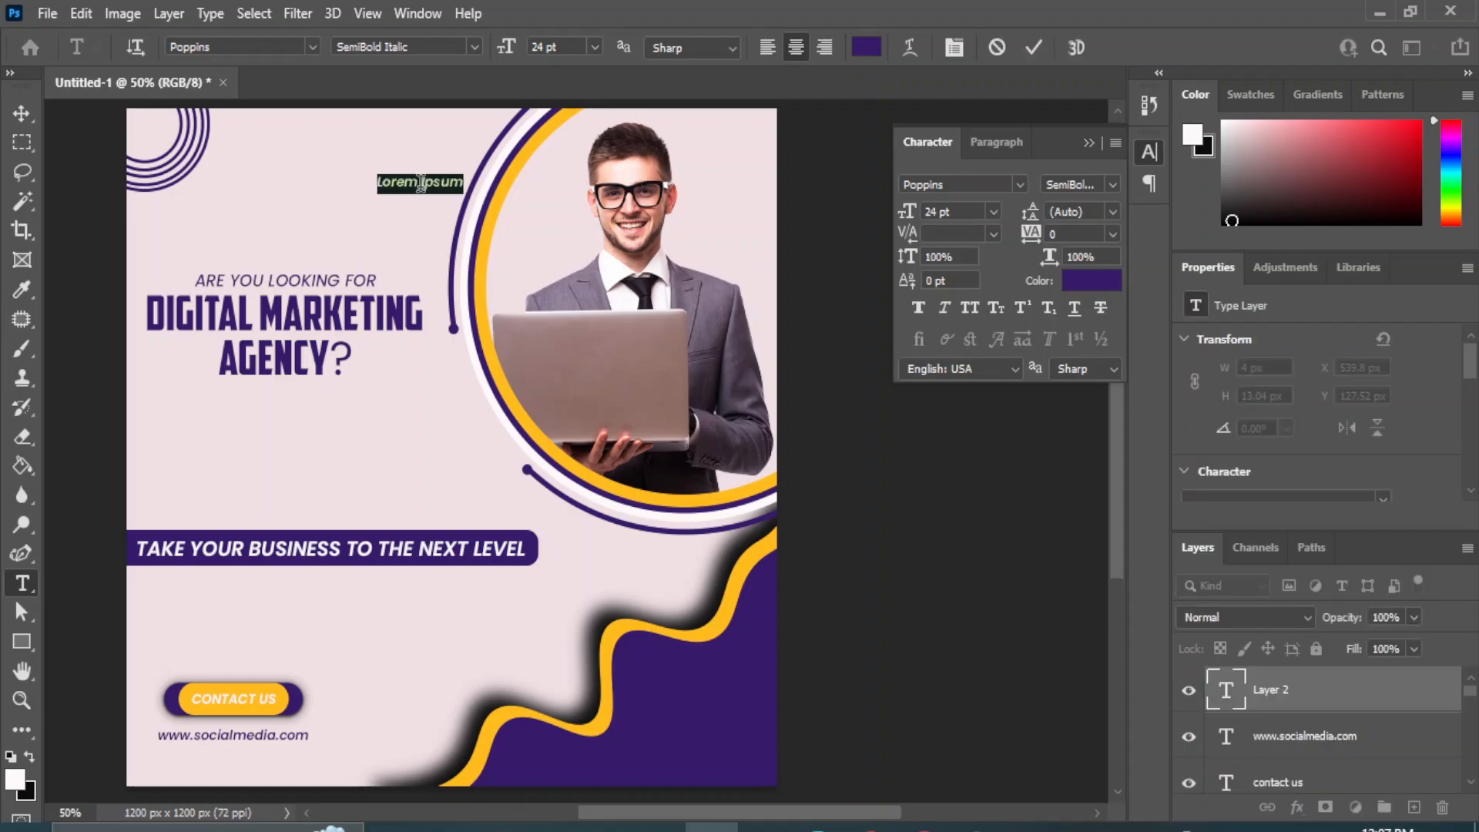
pyautogui.write('+')
pyautogui.click(21, 115)
# Step: Set the "+" text to 48 pt and move it near the canvas's top edge at about X 590 px
pyautogui.click(994, 213)
pyautogui.click(955, 465)
pyautogui.moveTo(419, 179); pyautogui.dragTo(456, 130)
# Step: Duplicate the "+" text three times, offsetting each copy 30 px down to build a vertical column of four plus signs
pyautogui.moveTo(1348, 696); pyautogui.dragTo(1414, 806)
pyautogui.hotkey('shift', 'Down')
pyautogui.hotkey('shift', 'Down')
pyautogui.hotkey('shift', 'Down')
pyautogui.moveTo(1374, 693); pyautogui.dragTo(1414, 807)
pyautogui.hotkey('shift', 'Down')
pyautogui.hotkey('shift', 'Down')
pyautogui.hotkey('shift', 'Down')
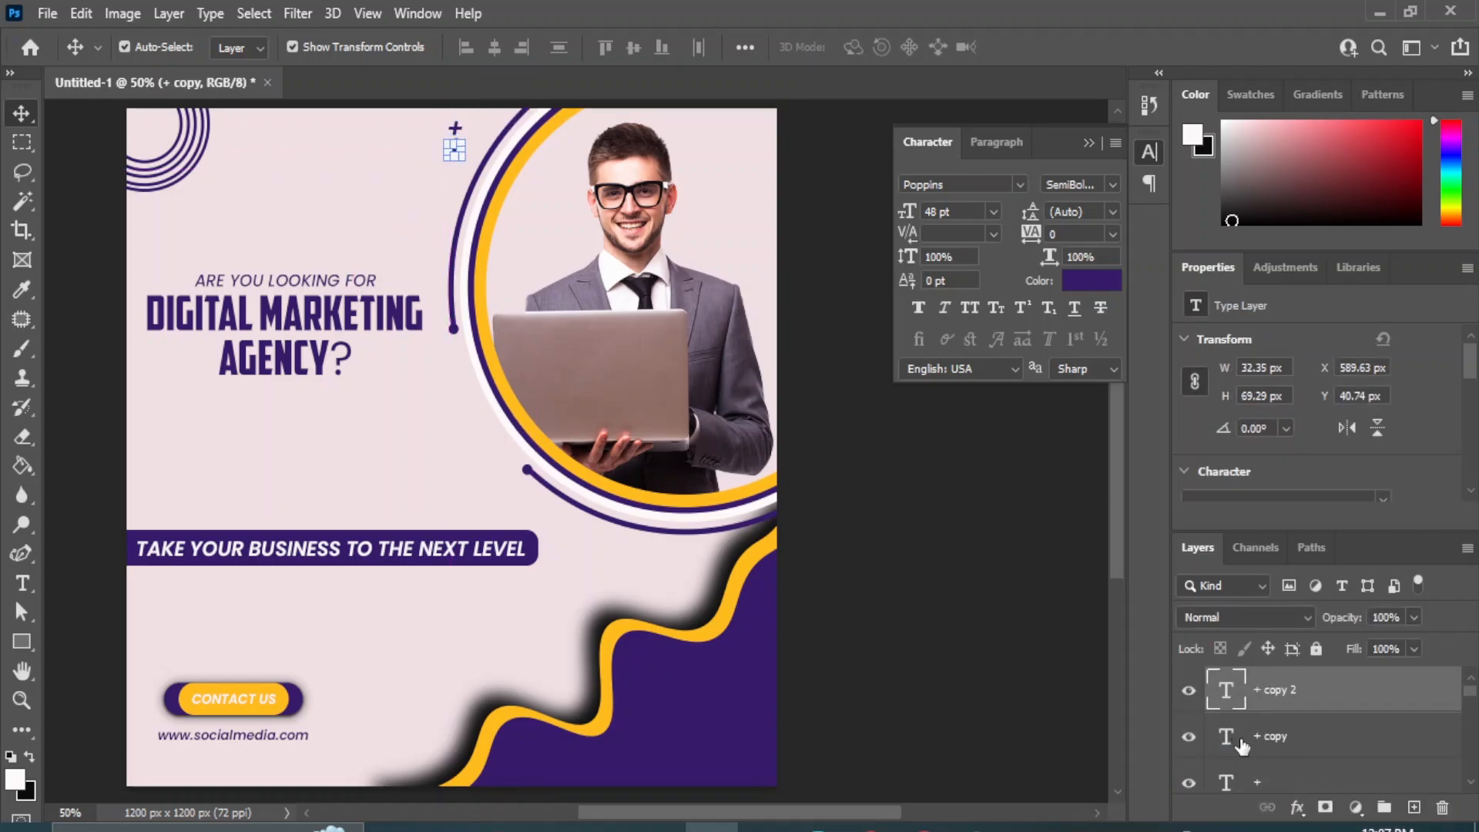
pyautogui.moveTo(1358, 706); pyautogui.dragTo(1413, 806)
pyautogui.hotkey('shift', 'Down')
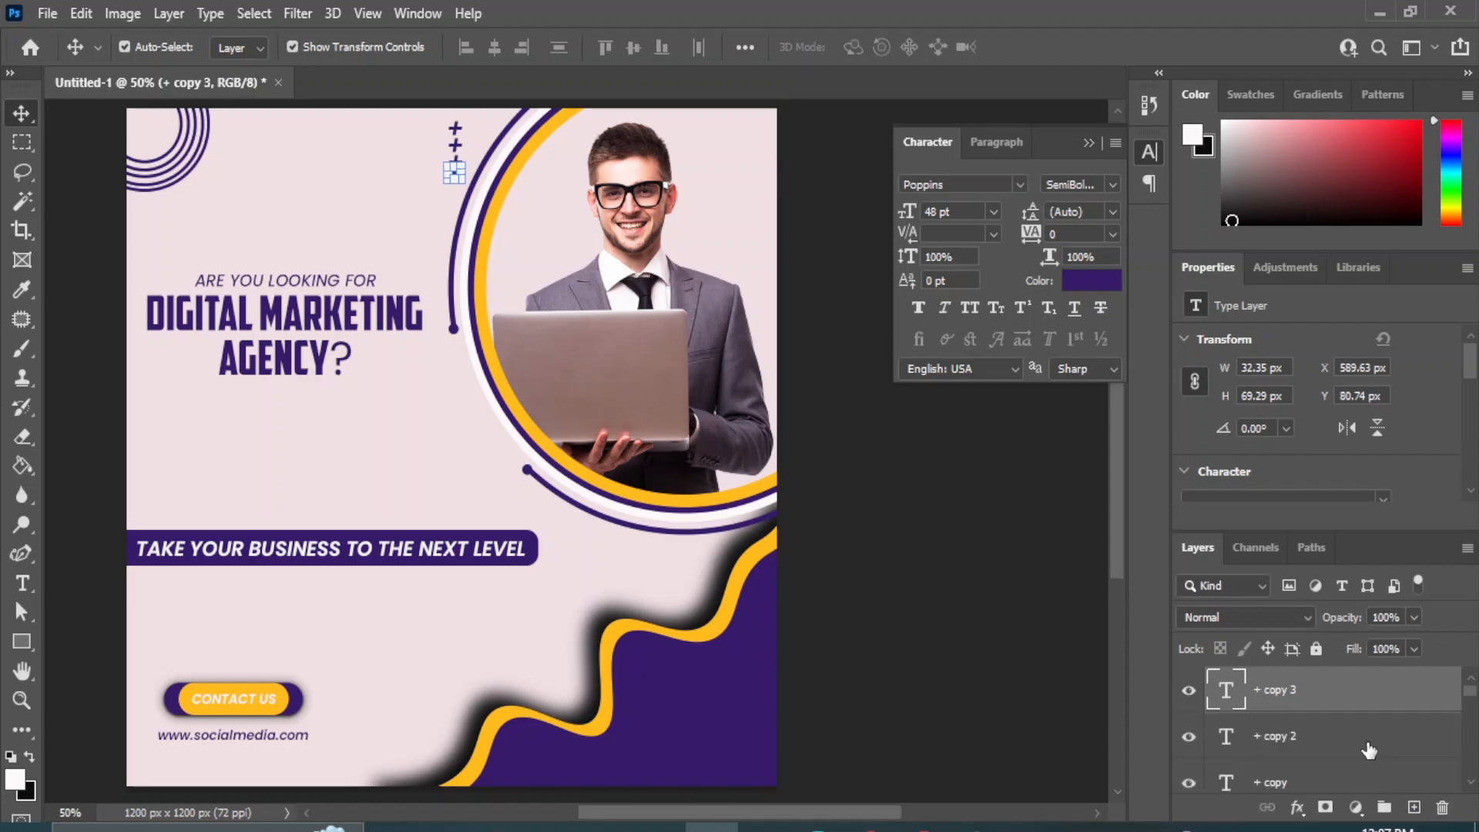
pyautogui.scroll(-1, 1322, 749)
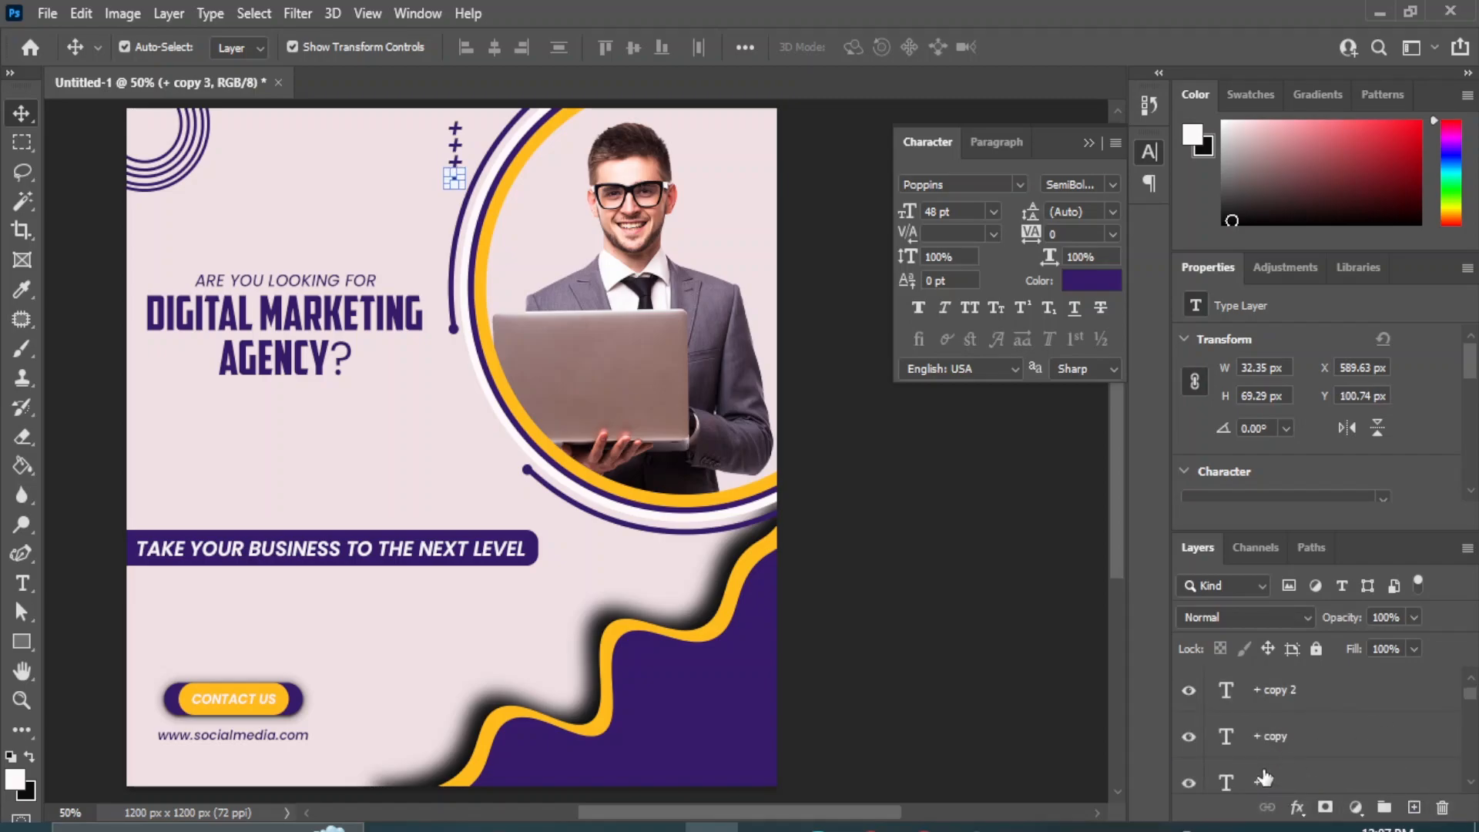
# Step: Group the four plus signs and duplicate the group, shifting the copy 40 px left to form a second column
pyautogui.click(1263, 775)
pyautogui.scroll(1, 1321, 736)
pyautogui.keyDown('shift'); pyautogui.click(1299, 695); pyautogui.keyUp('shift')
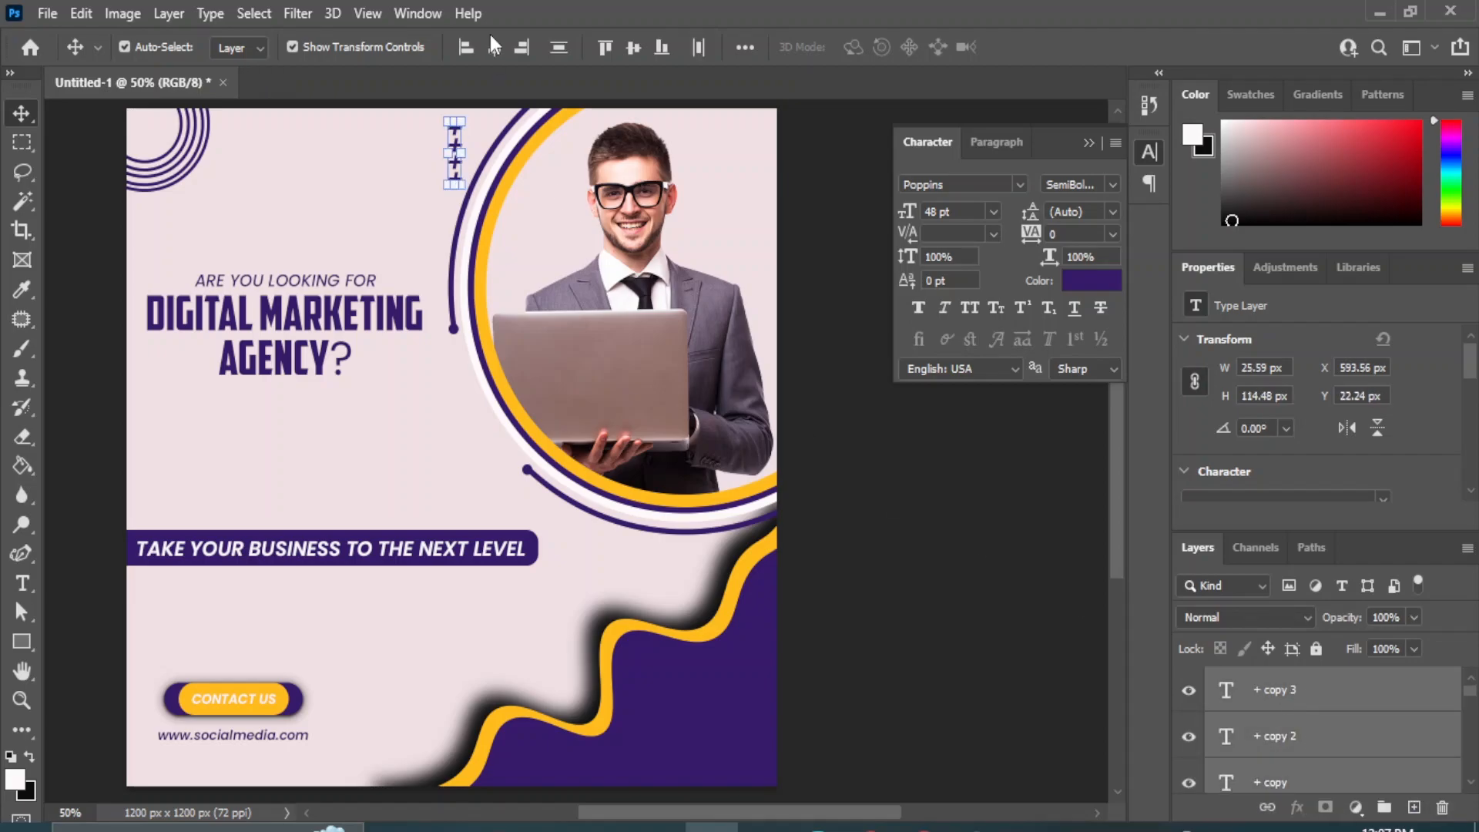
pyautogui.hotkey('ctrl', 'g')
pyautogui.hotkey('ctrl', 'j')
pyautogui.hotkey('shift', 'Left')
pyautogui.hotkey('shift', 'Left')
pyautogui.hotkey('shift', 'Left')
pyautogui.hotkey('shift', 'Left')
pyautogui.click(876, 493)
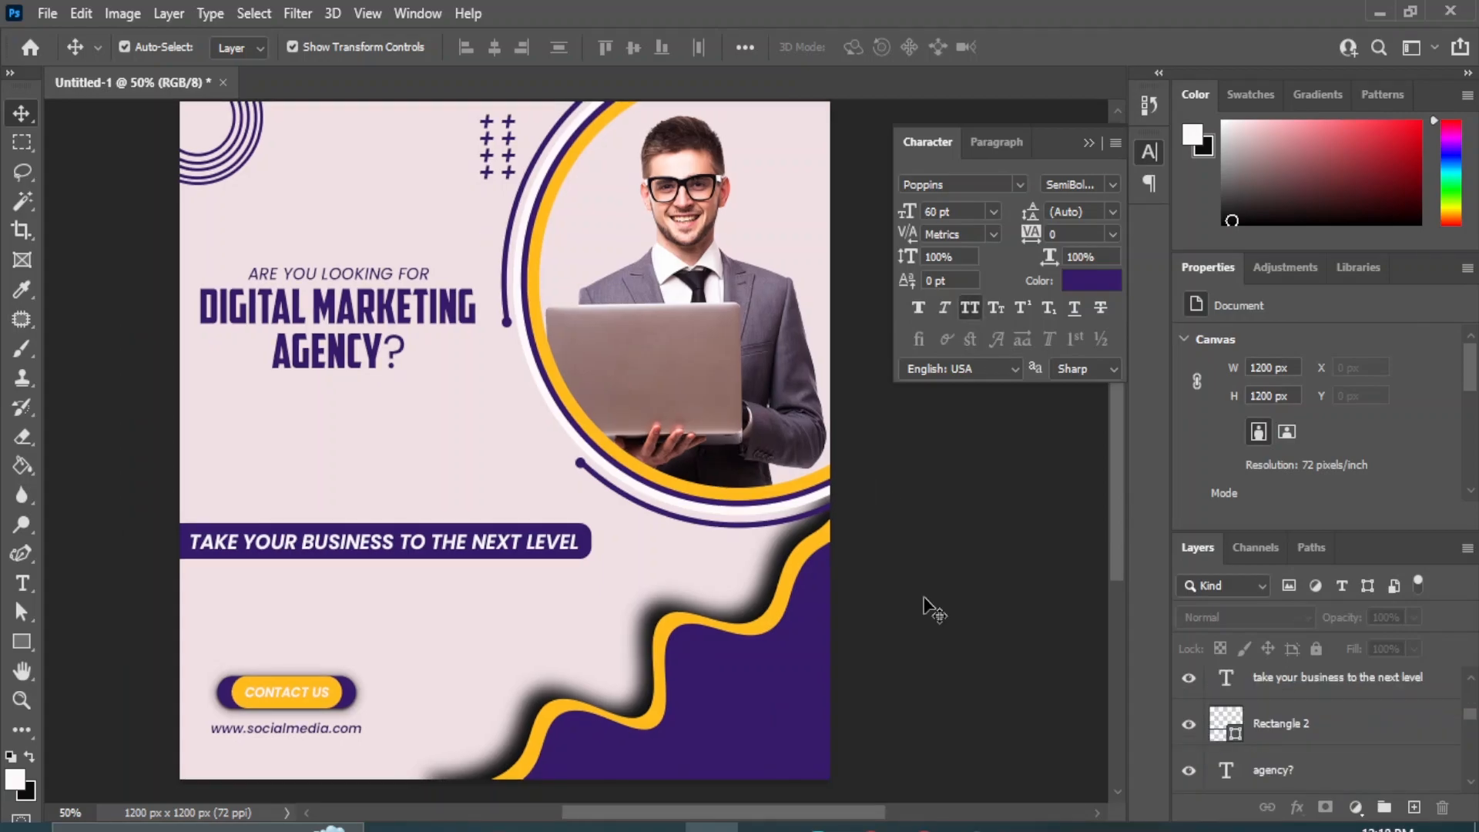
# Step: Place the line-pattern image png.png from New folder (39) on the canvas and stack its layer directly above Rectangle 1
pyautogui.moveTo(659, 824)
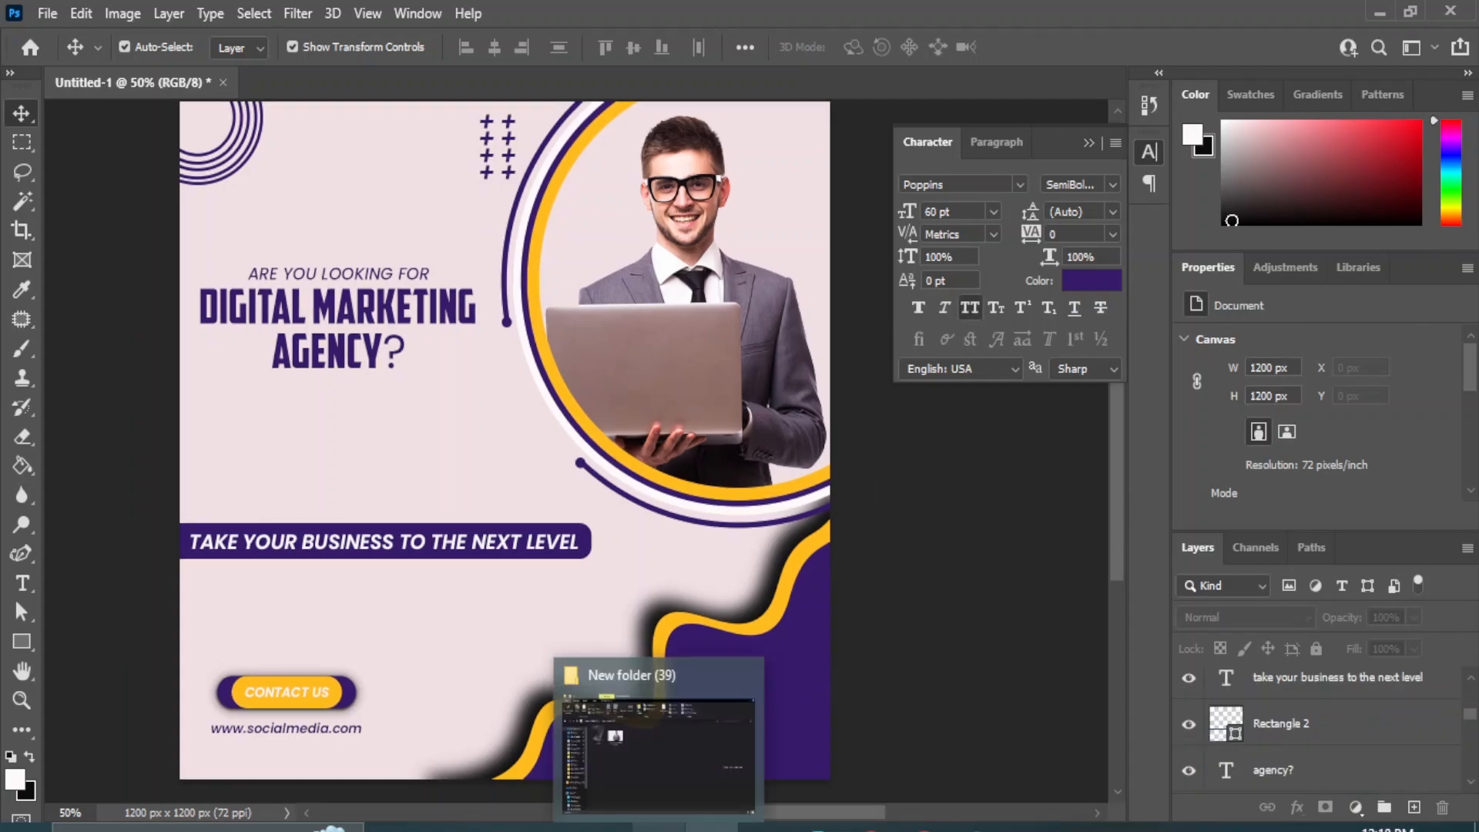
pyautogui.click(693, 709)
pyautogui.click(332, 331)
pyautogui.moveTo(358, 341); pyautogui.dragTo(429, 496)
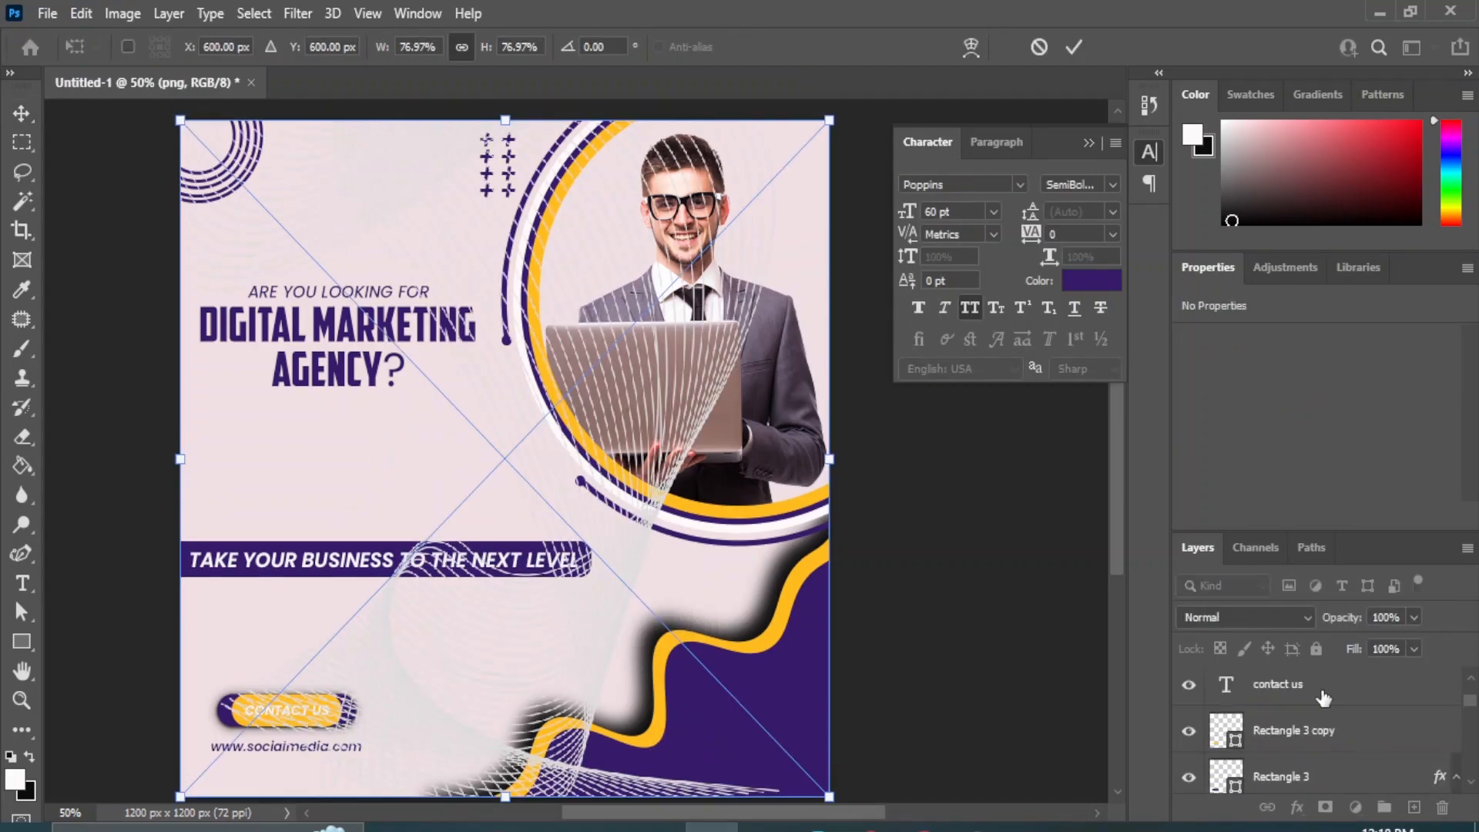
pyautogui.press('Return')
pyautogui.scroll(-5, 1292, 724)
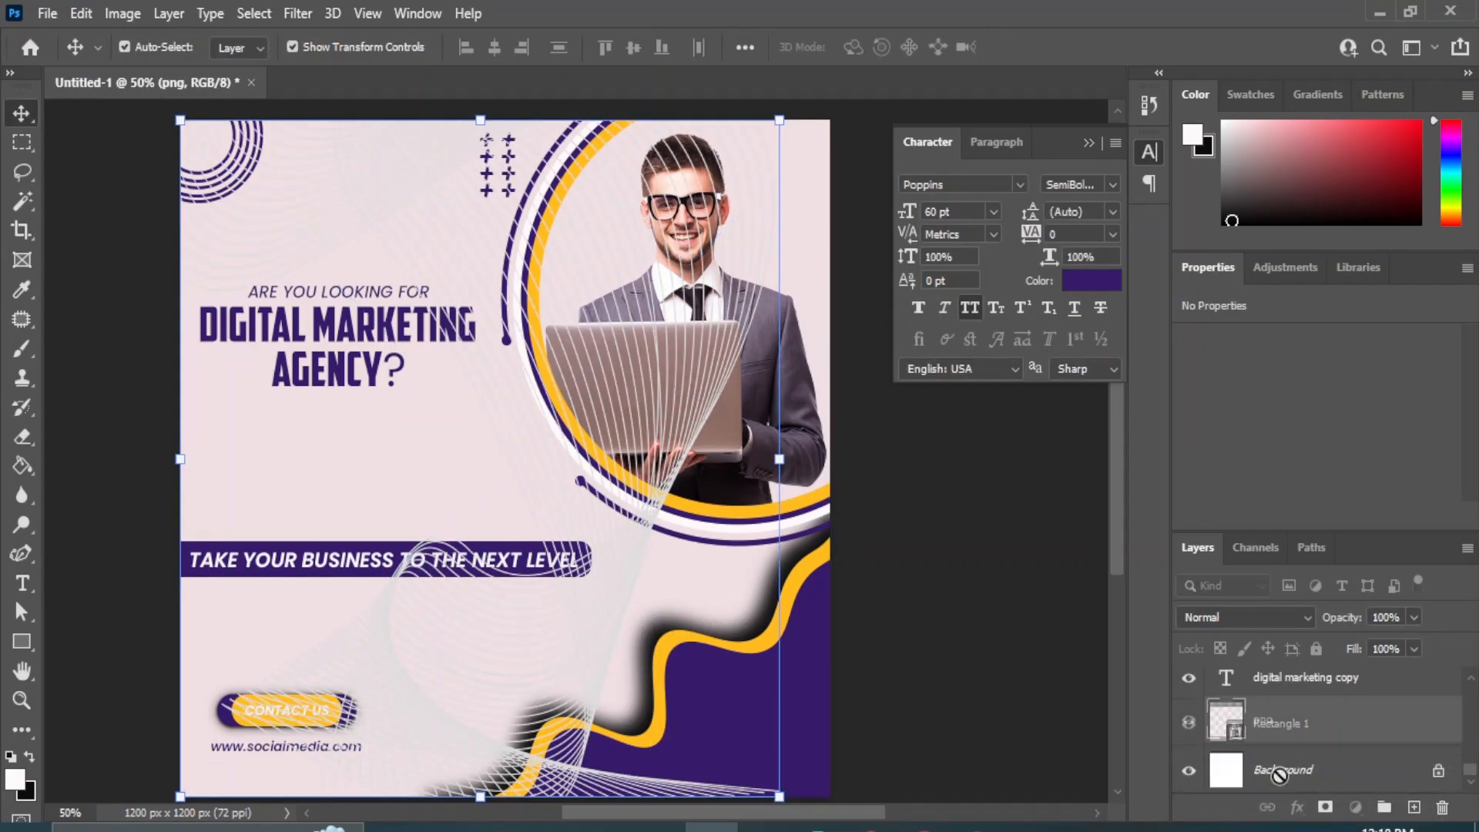
pyautogui.moveTo(1285, 694); pyautogui.dragTo(1282, 744)
# Step: Enlarge the Rectangle 1 background shape to about 103% and set its blend mode to Linear Burn
pyautogui.moveTo(496, 595); pyautogui.dragTo(474, 556)
pyautogui.moveTo(809, 760); pyautogui.dragTo(827, 783)
pyautogui.moveTo(577, 302); pyautogui.dragTo(578, 362)
pyautogui.click(1244, 618)
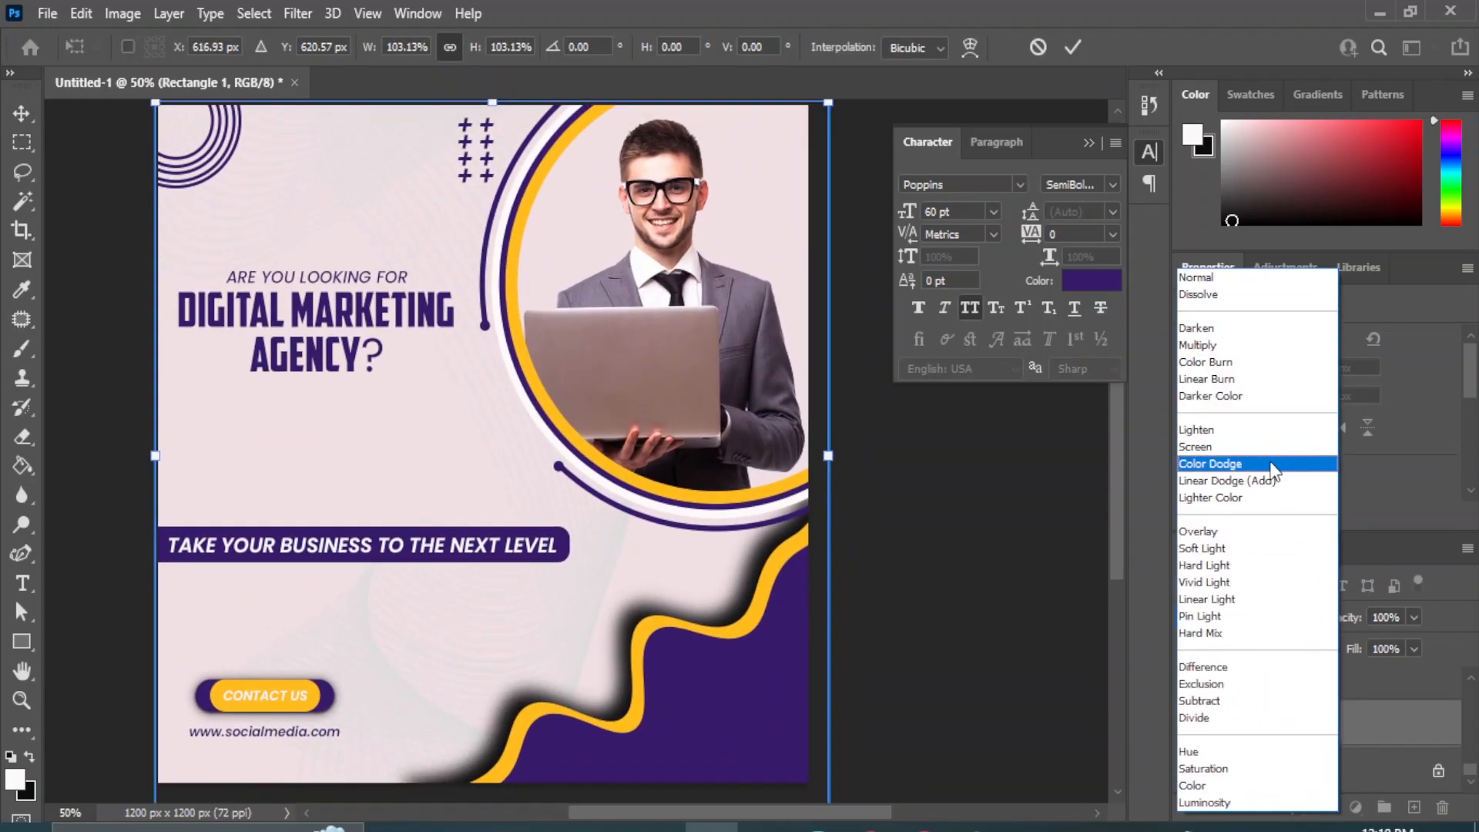
pyautogui.click(1210, 380)
pyautogui.press('Return')
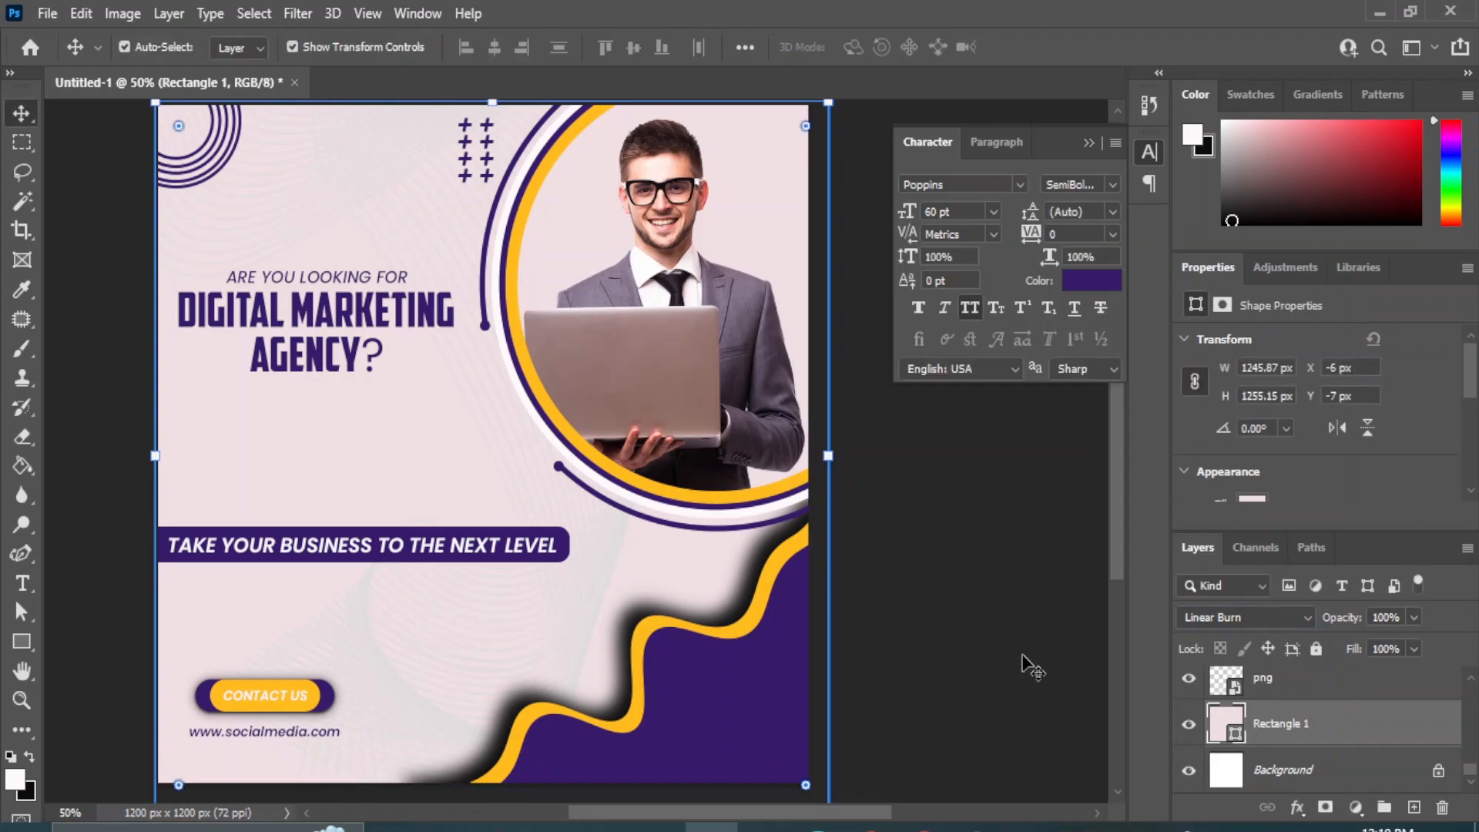
# Step: Try a purple Stroke layer style on the line-pattern image
pyautogui.click(1275, 688)
pyautogui.click(1298, 806)
pyautogui.click(1335, 598)
pyautogui.click(367, 462)
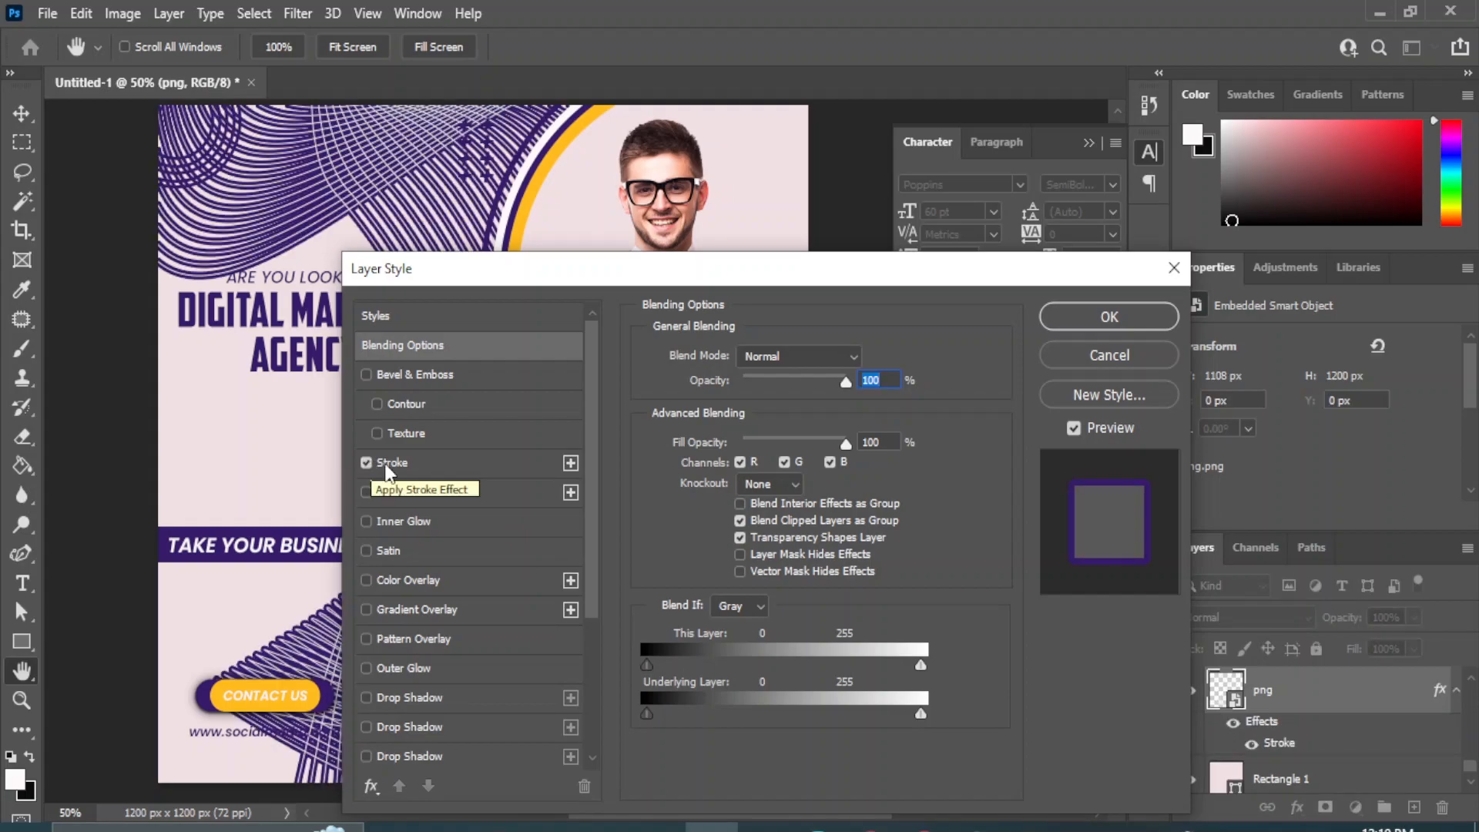
pyautogui.click(397, 466)
pyautogui.press('Return')
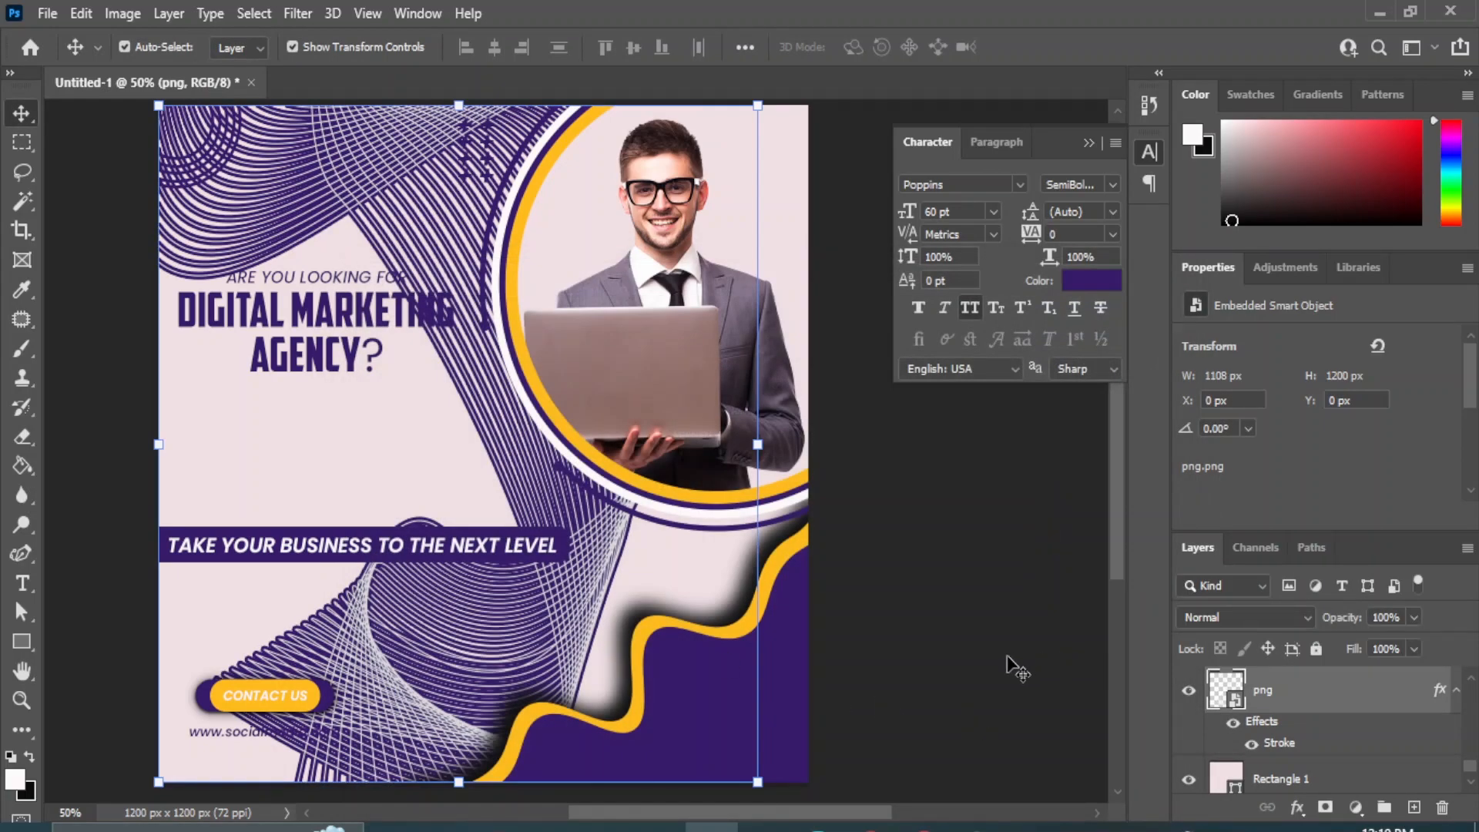
pyautogui.press('Delete')
# Step: Scale the line-pattern image to 97.31% and shift it toward the canvas's lower-left area behind the headline
pyautogui.click(365, 649)
pyautogui.moveTo(159, 782); pyautogui.dragTo(362, 682)
pyautogui.moveTo(284, 759); pyautogui.dragTo(85, 793)
pyautogui.moveTo(777, 197); pyautogui.dragTo(694, 387)
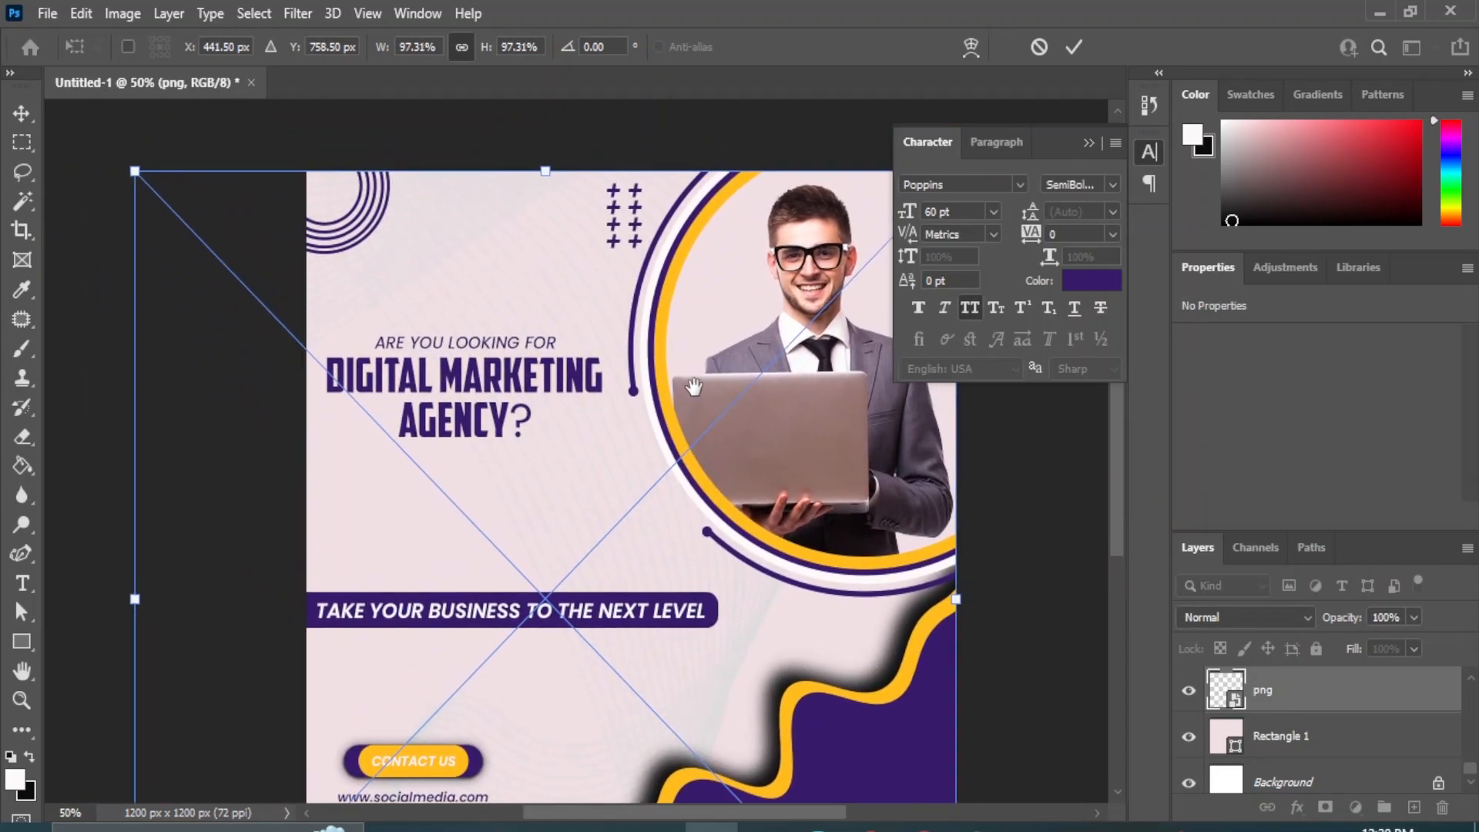
pyautogui.moveTo(704, 670); pyautogui.dragTo(669, 663)
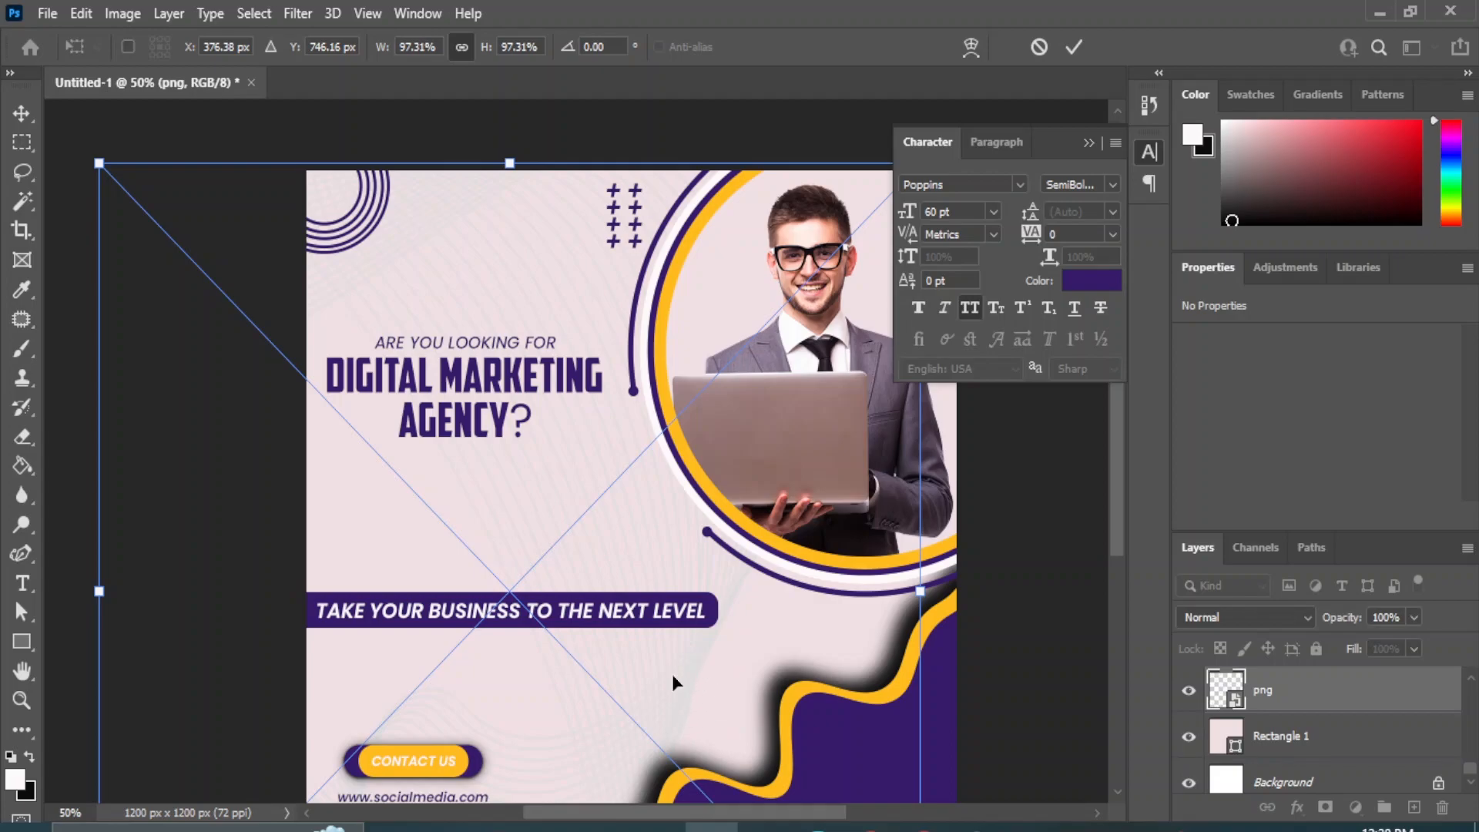
pyautogui.moveTo(816, 452); pyautogui.dragTo(613, 501)
pyautogui.moveTo(721, 212); pyautogui.dragTo(812, 201)
pyautogui.press('Return')
pyautogui.click(829, 413)
pyautogui.moveTo(492, 675); pyautogui.dragTo(547, 563)
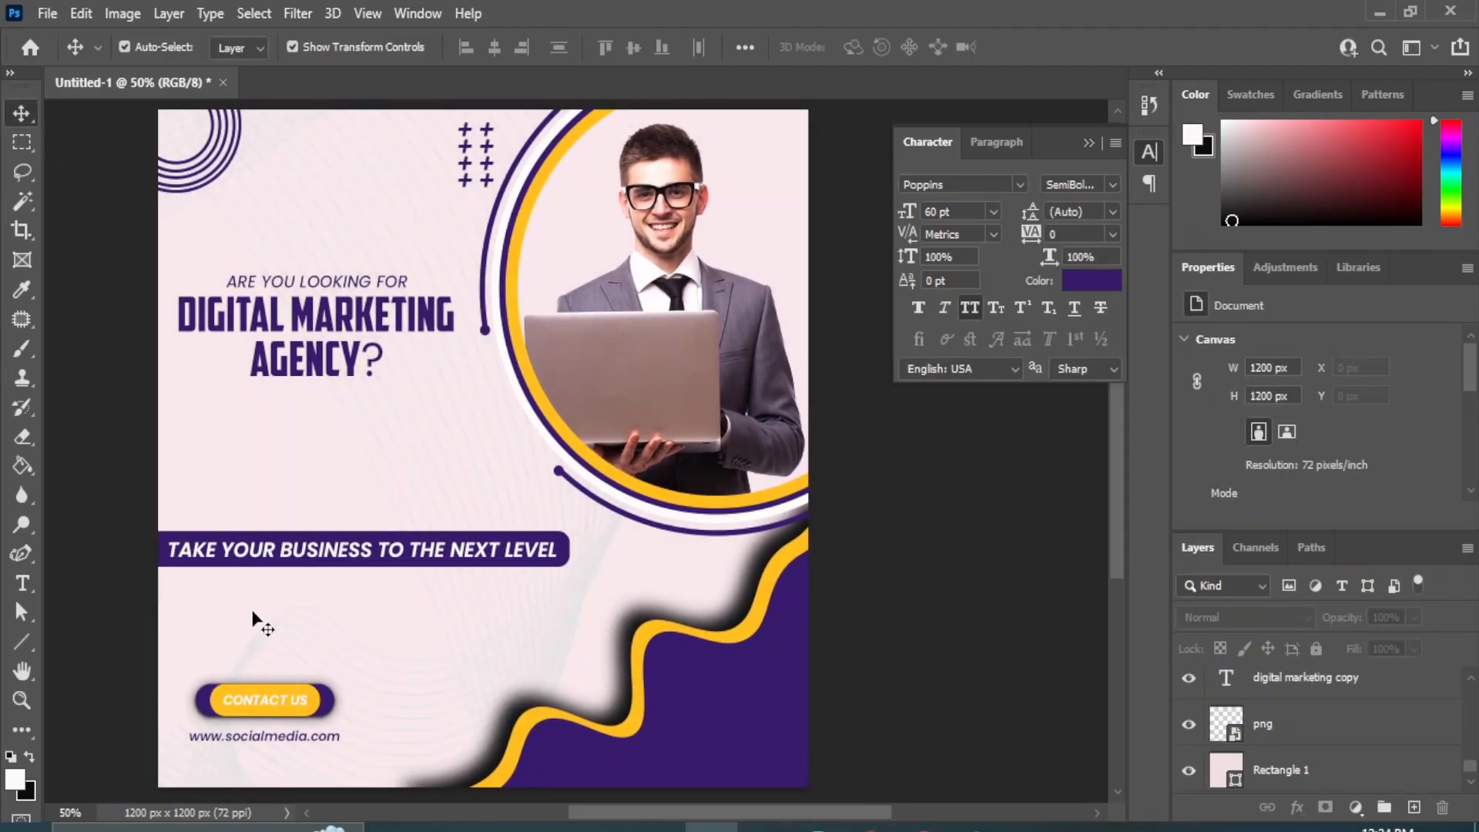
# Step: Draw a small five-sided polygon between the tagline bar and the wavy corner, below the businessman's ring
pyautogui.rightClick(22, 639)
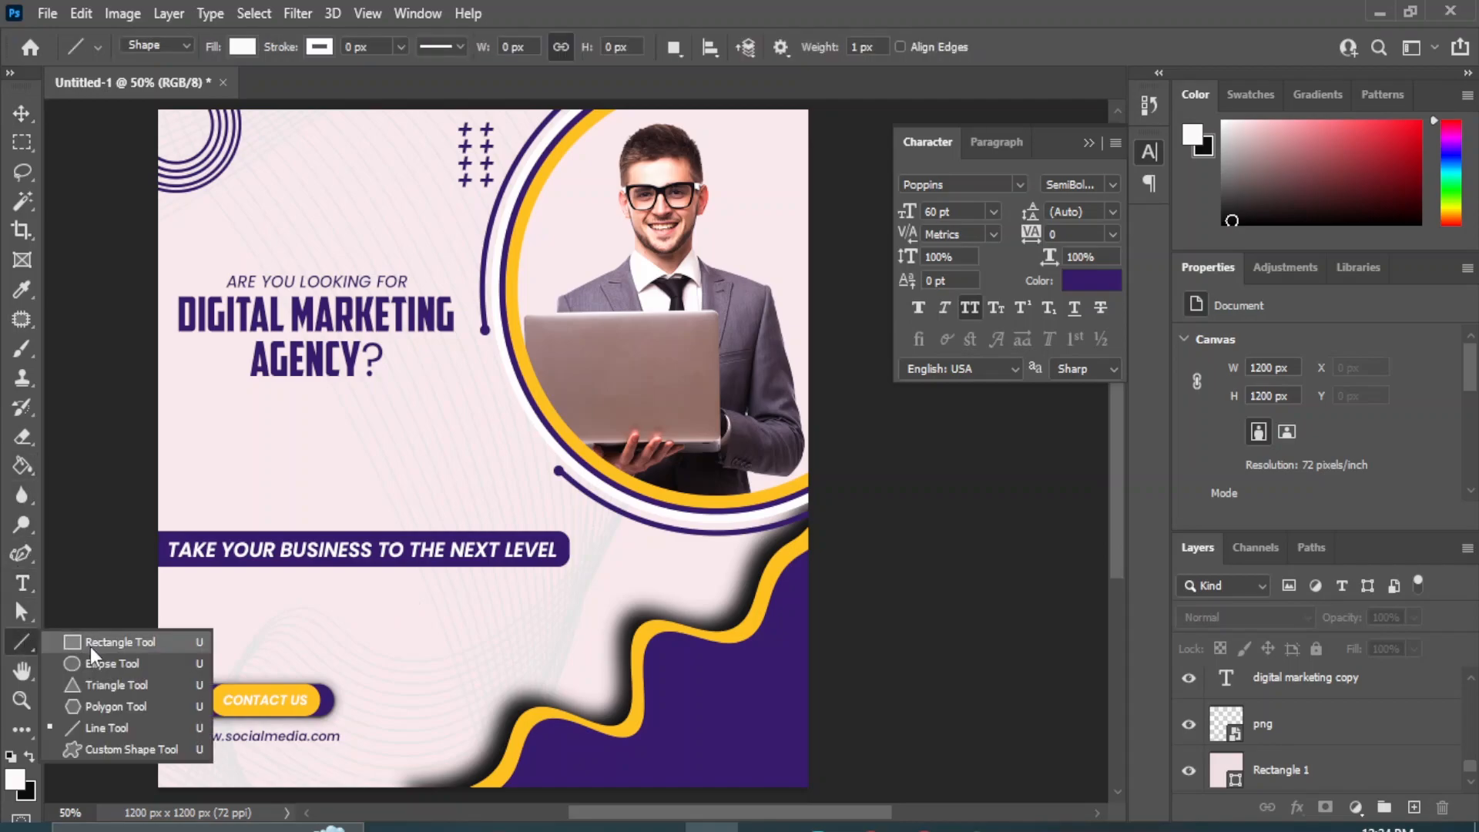
pyautogui.click(90, 708)
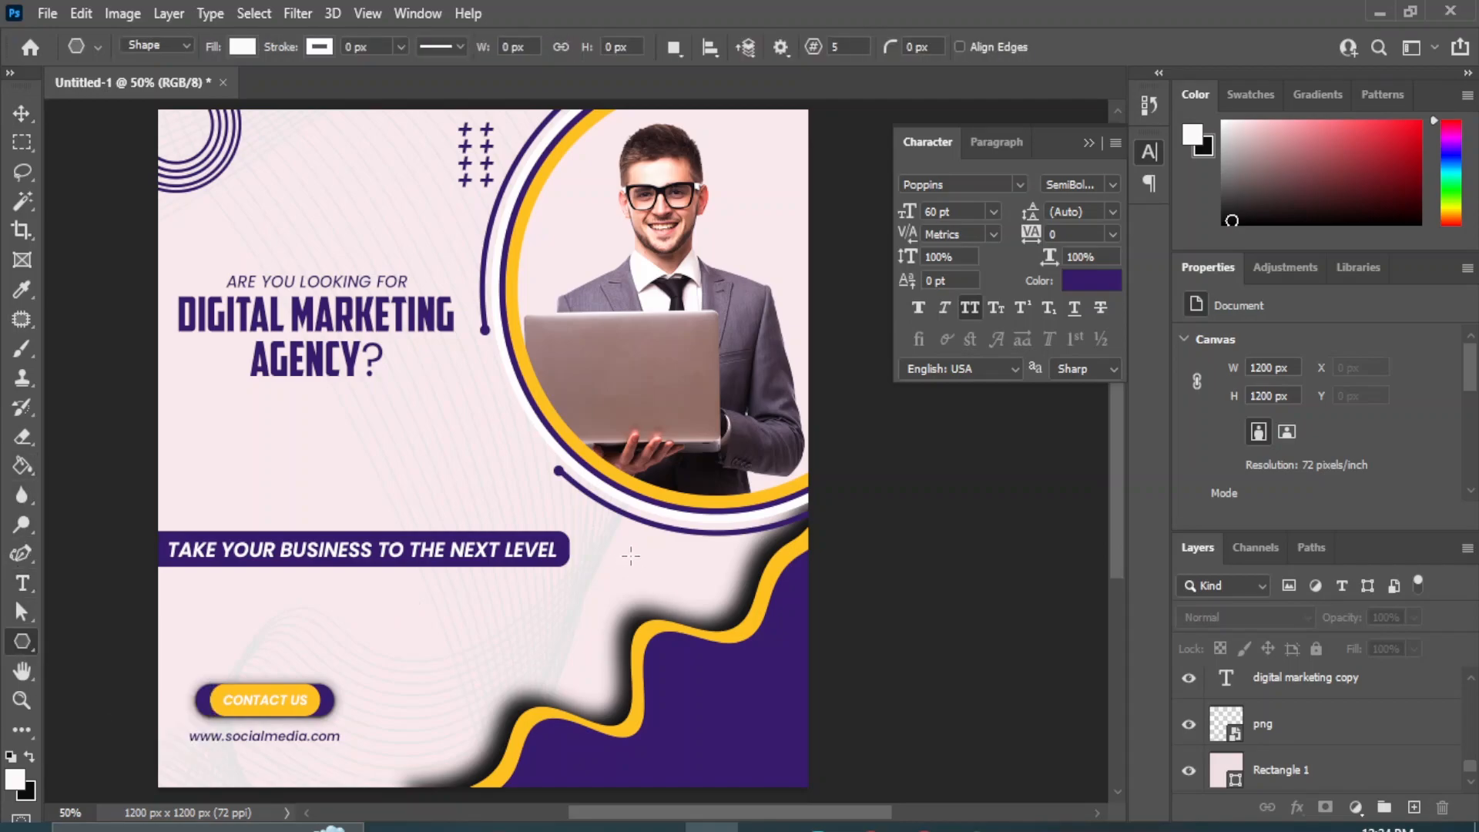
pyautogui.moveTo(663, 583); pyautogui.dragTo(671, 592)
# Step: Fill the pentagon with the headline's purple, shrink it to about 47 × 45 px and move it beside the wavy corner
pyautogui.click(21, 114)
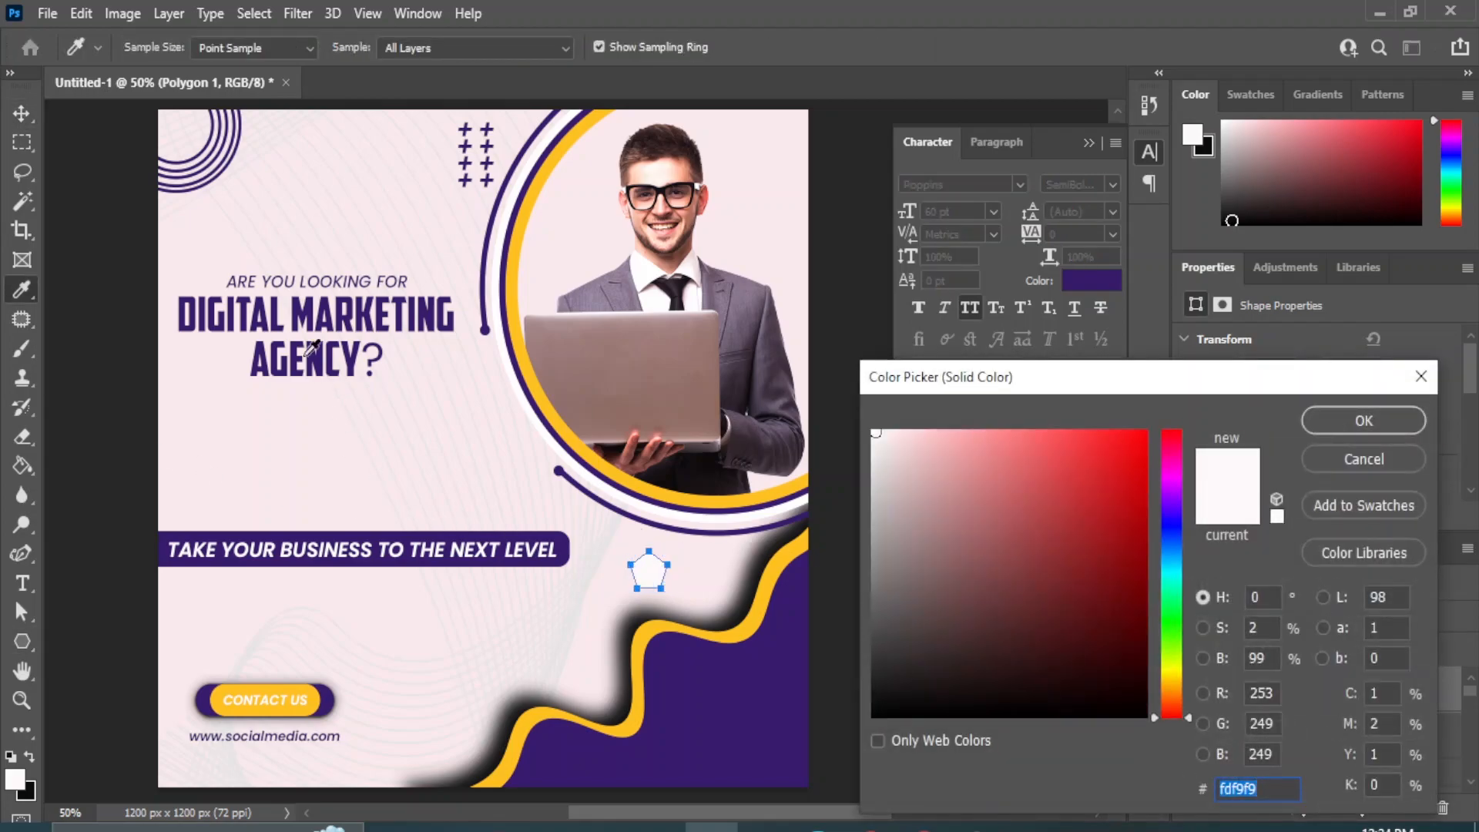
pyautogui.press('Return')
pyautogui.moveTo(674, 547); pyautogui.dragTo(726, 564)
pyautogui.press('Return')
pyautogui.click(918, 674)
# Step: Duplicate the pentagon, move the copy to about X 915 px, Y 792 px beside the original, and lower its opacity
pyautogui.moveTo(1356, 697); pyautogui.dragTo(1413, 807)
pyautogui.click(911, 593)
pyautogui.moveTo(728, 564); pyautogui.dragTo(665, 570)
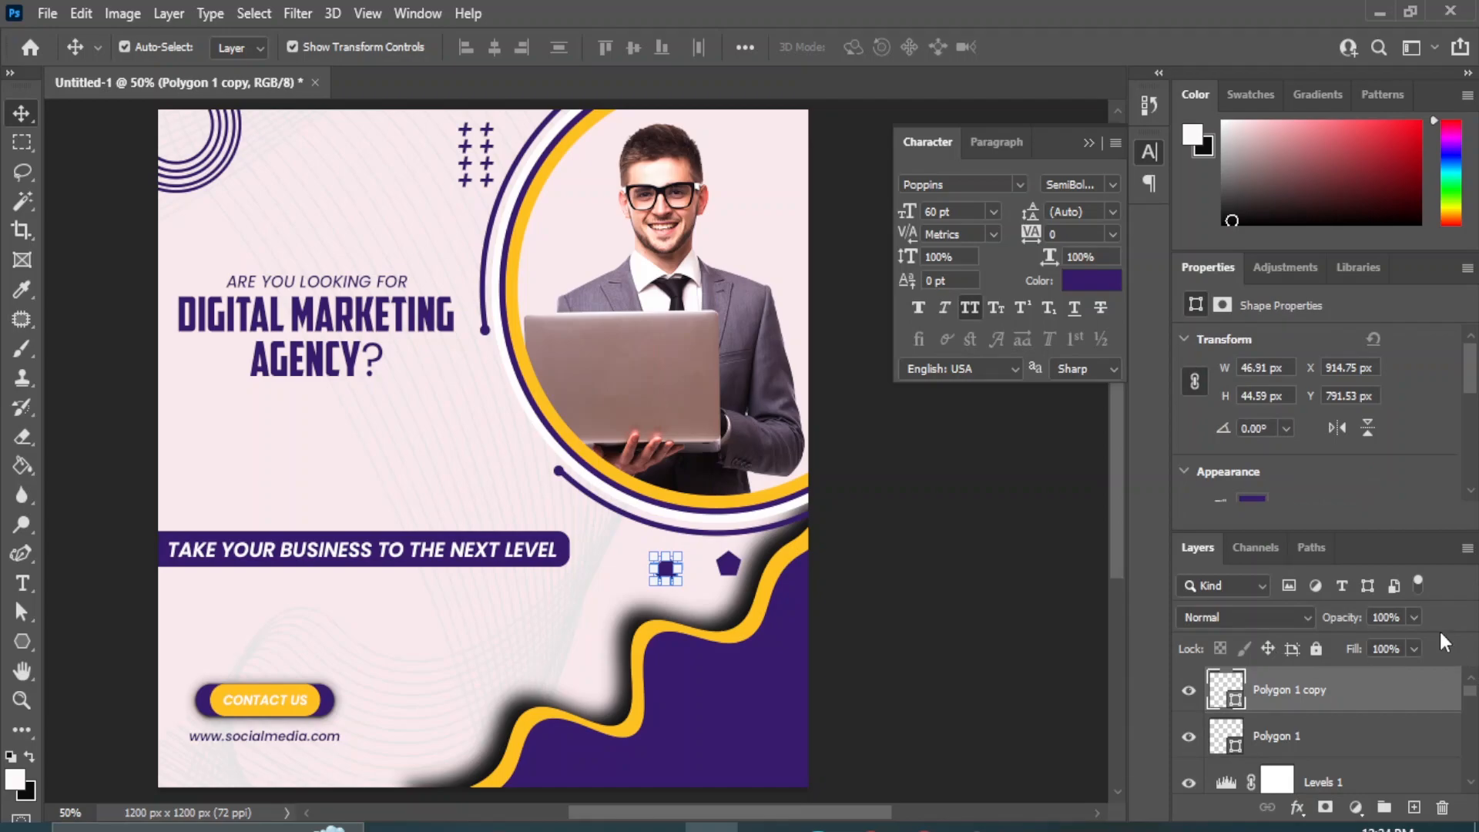
pyautogui.click(973, 601)
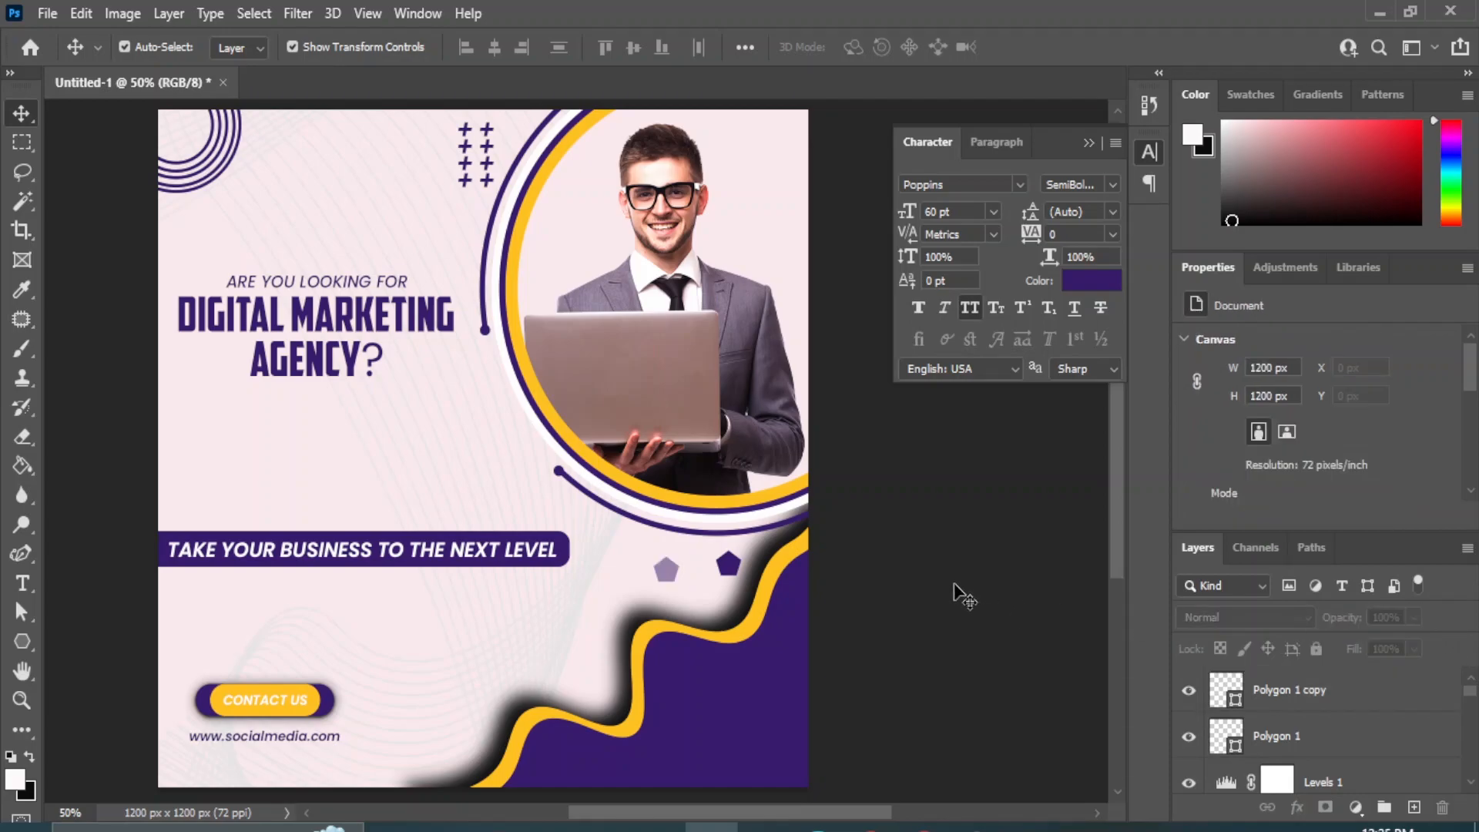
# Step: Duplicate the faded pentagon, place the copy below the headline near the canvas's left edge and rotate it slightly
pyautogui.click(666, 570)
pyautogui.moveTo(1356, 691); pyautogui.dragTo(1414, 808)
pyautogui.click(974, 604)
pyautogui.moveTo(661, 574); pyautogui.dragTo(282, 462)
pyautogui.click(21, 115)
pyautogui.click(1036, 590)
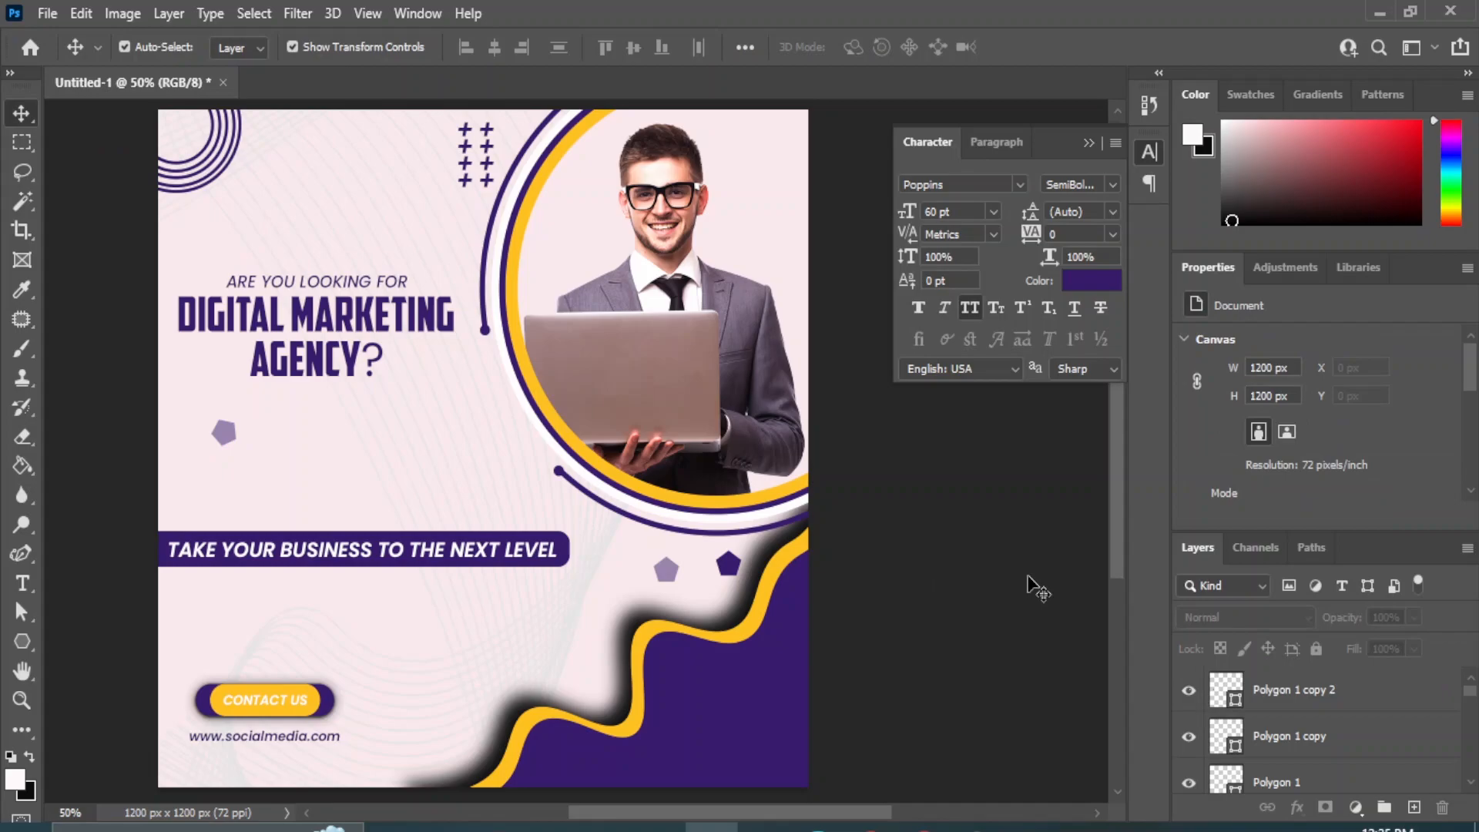
# Step: Draw a triangle about 72 × 62 px below the tagline bar and fill it with the pentagon's purple
pyautogui.moveTo(25, 641); pyautogui.dragTo(223, 636)
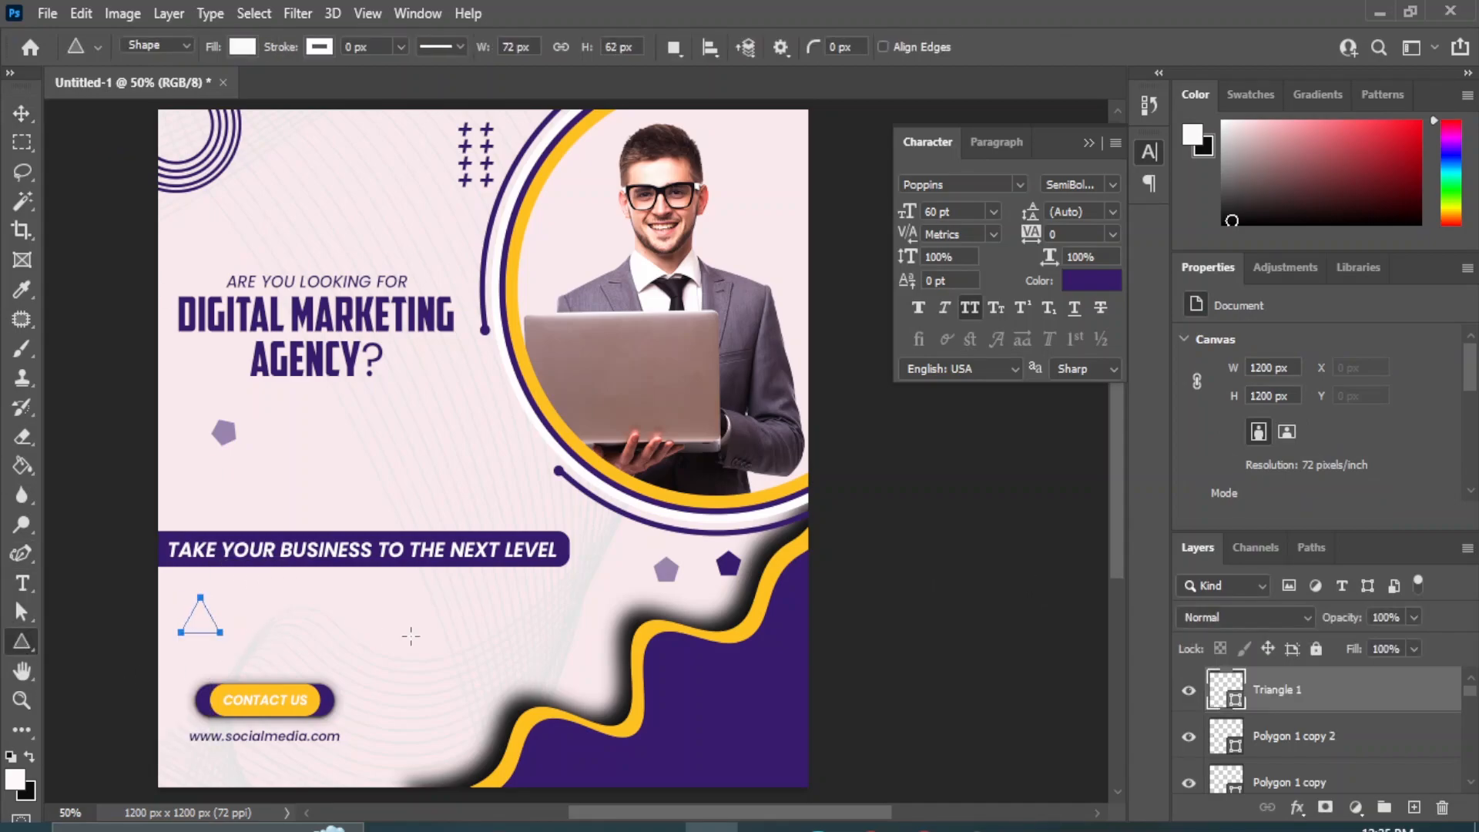
pyautogui.click(22, 113)
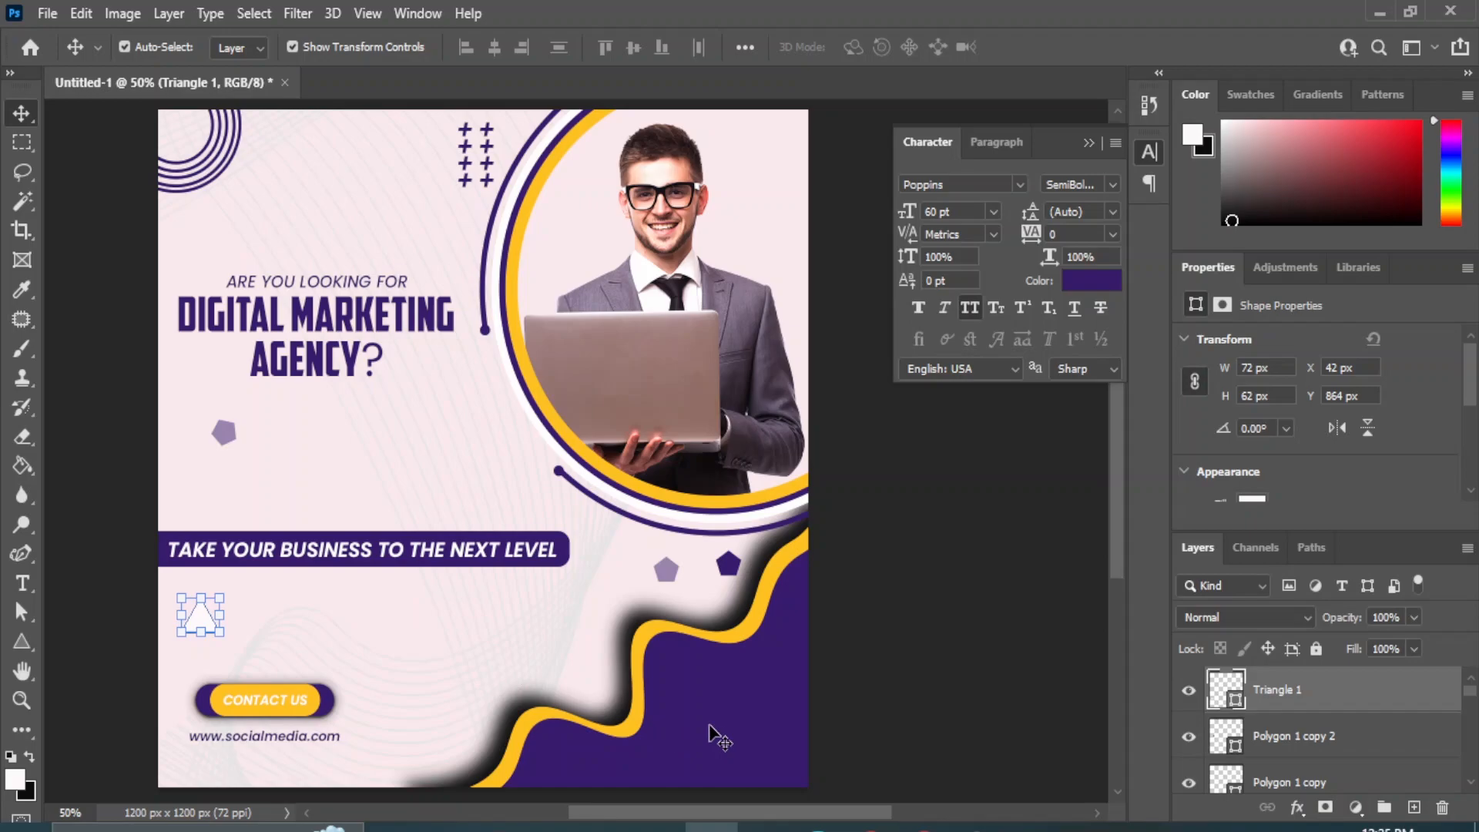
pyautogui.doubleClick(1228, 686)
pyautogui.hotkey('ctrl', 'v')
pyautogui.click(1360, 419)
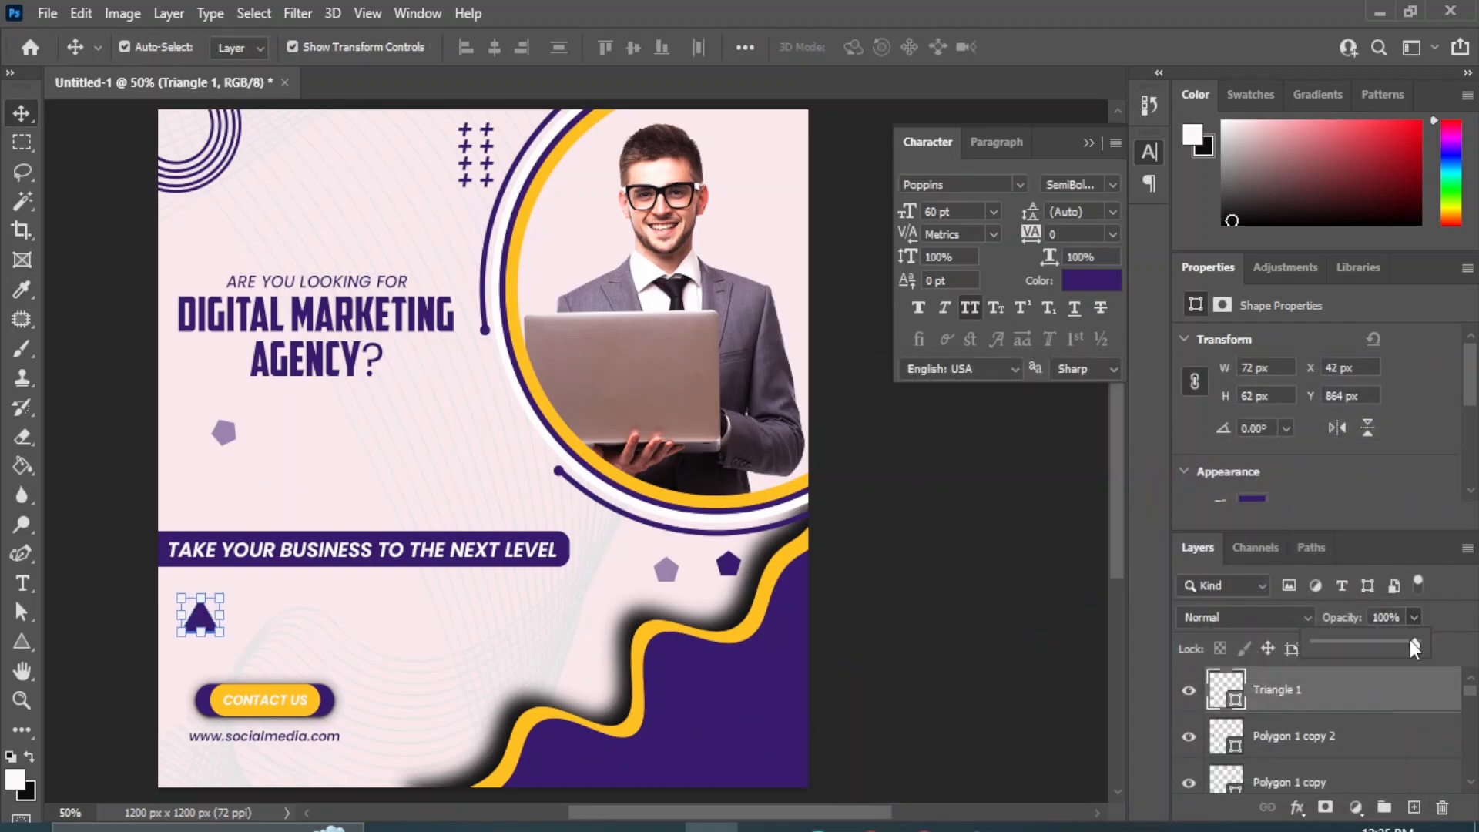
# Step: Reduce the triangle's opacity to 51% and place its layer below the pentagon layers
pyautogui.moveTo(1367, 644); pyautogui.dragTo(1399, 794)
pyautogui.click(983, 719)
pyautogui.click(208, 617)
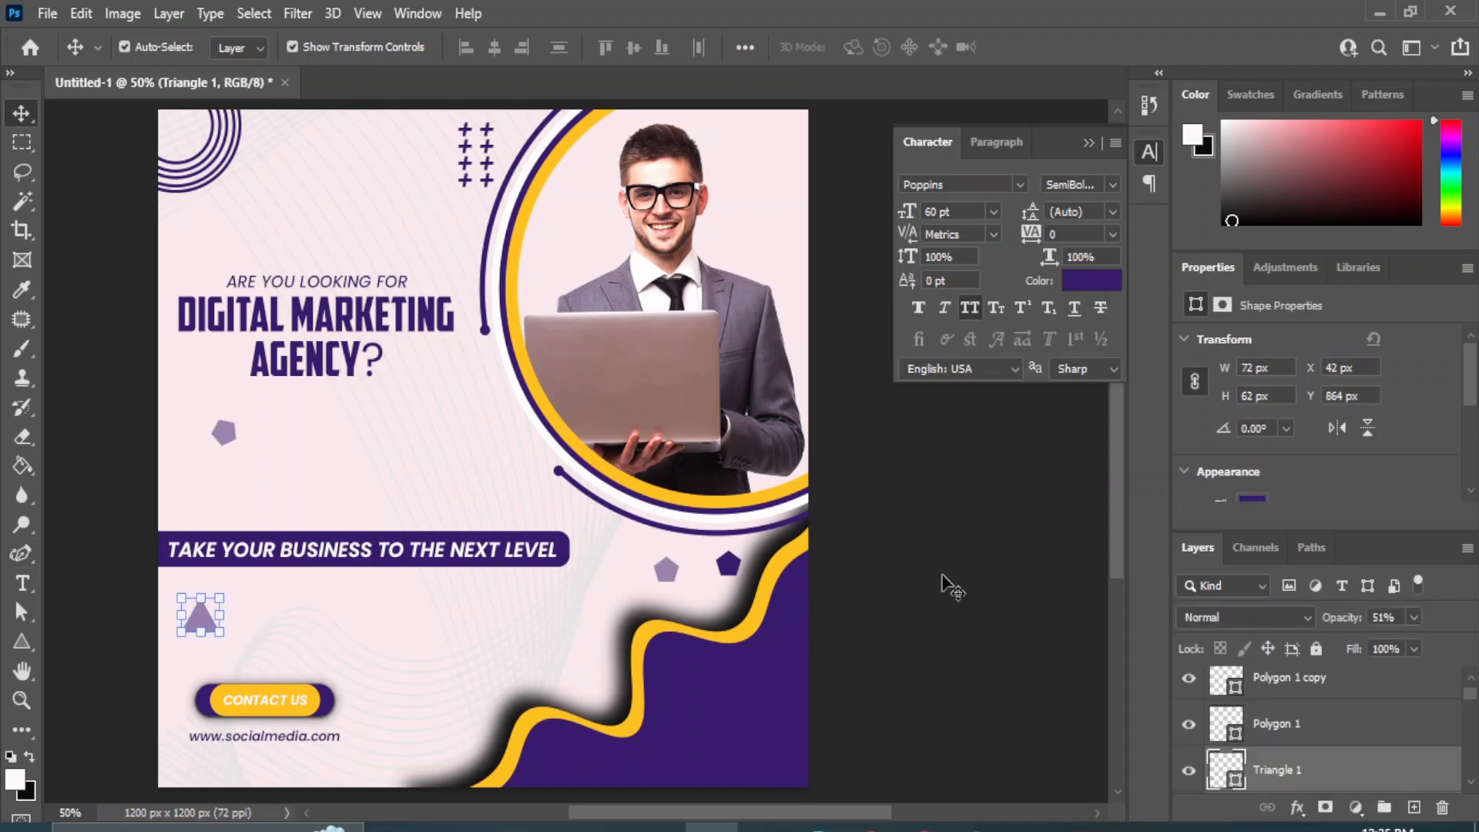
pyautogui.click(945, 577)
# Step: Move the triangle between the headline and the tagline bar, shrinking it and rotating it slightly
pyautogui.moveTo(189, 608); pyautogui.dragTo(309, 539)
pyautogui.hotkey('ctrl', 't')
pyautogui.moveTo(337, 478); pyautogui.dragTo(326, 483)
pyautogui.click(22, 112)
pyautogui.click(984, 601)
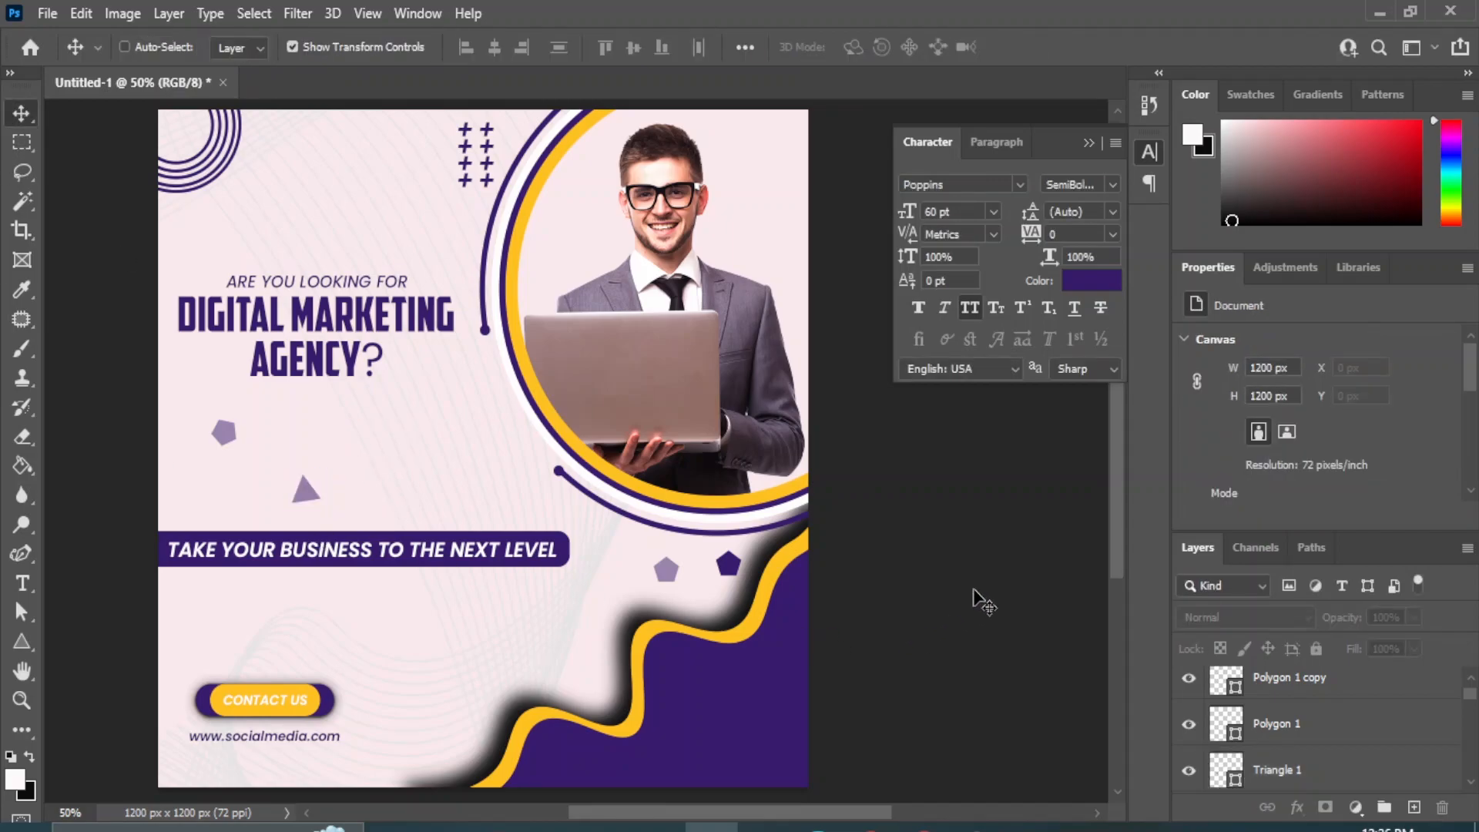
pyautogui.hotkey('ctrl', '+')
pyautogui.hotkey('ctrl', '-')
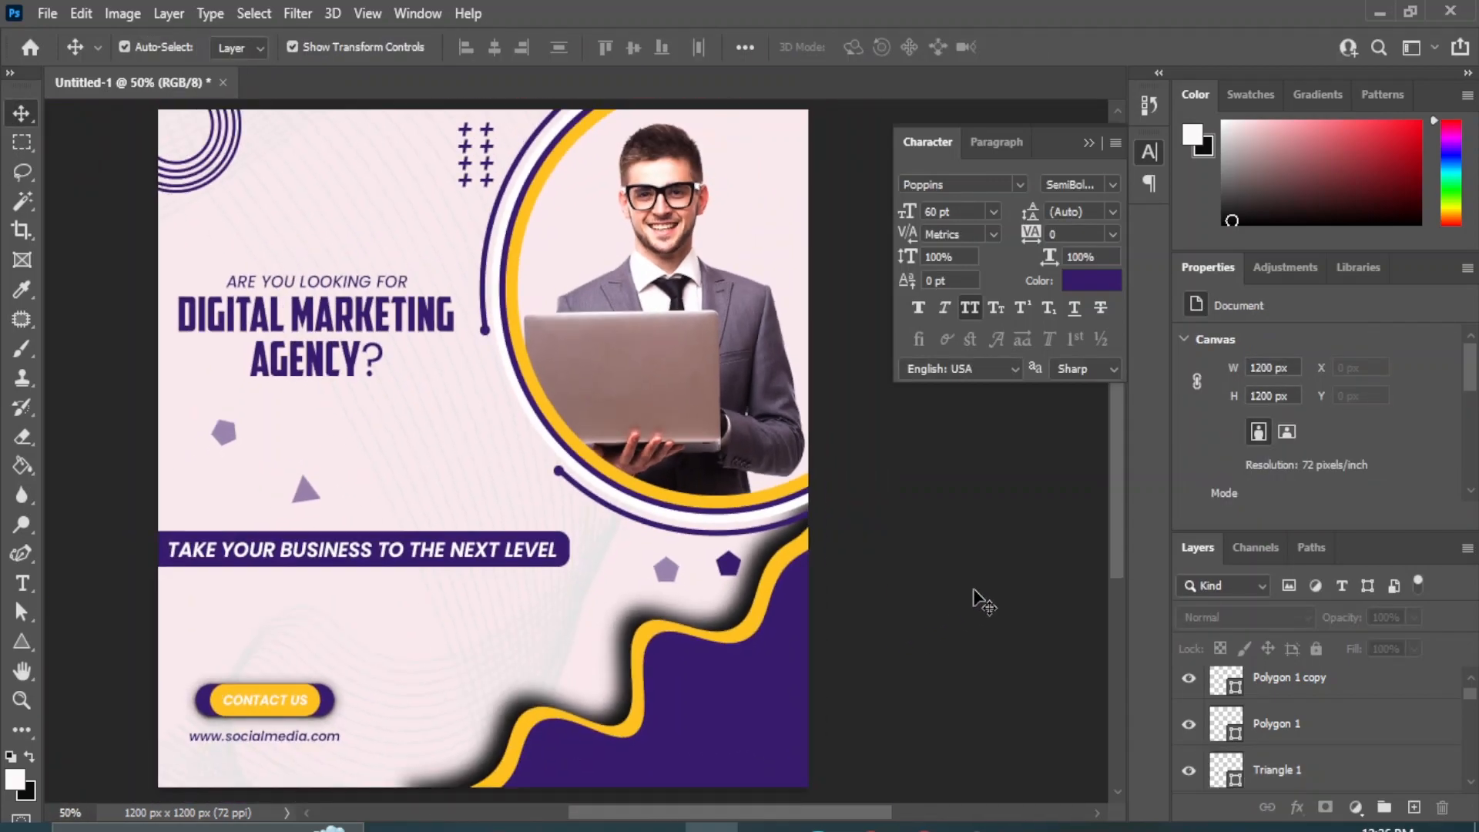